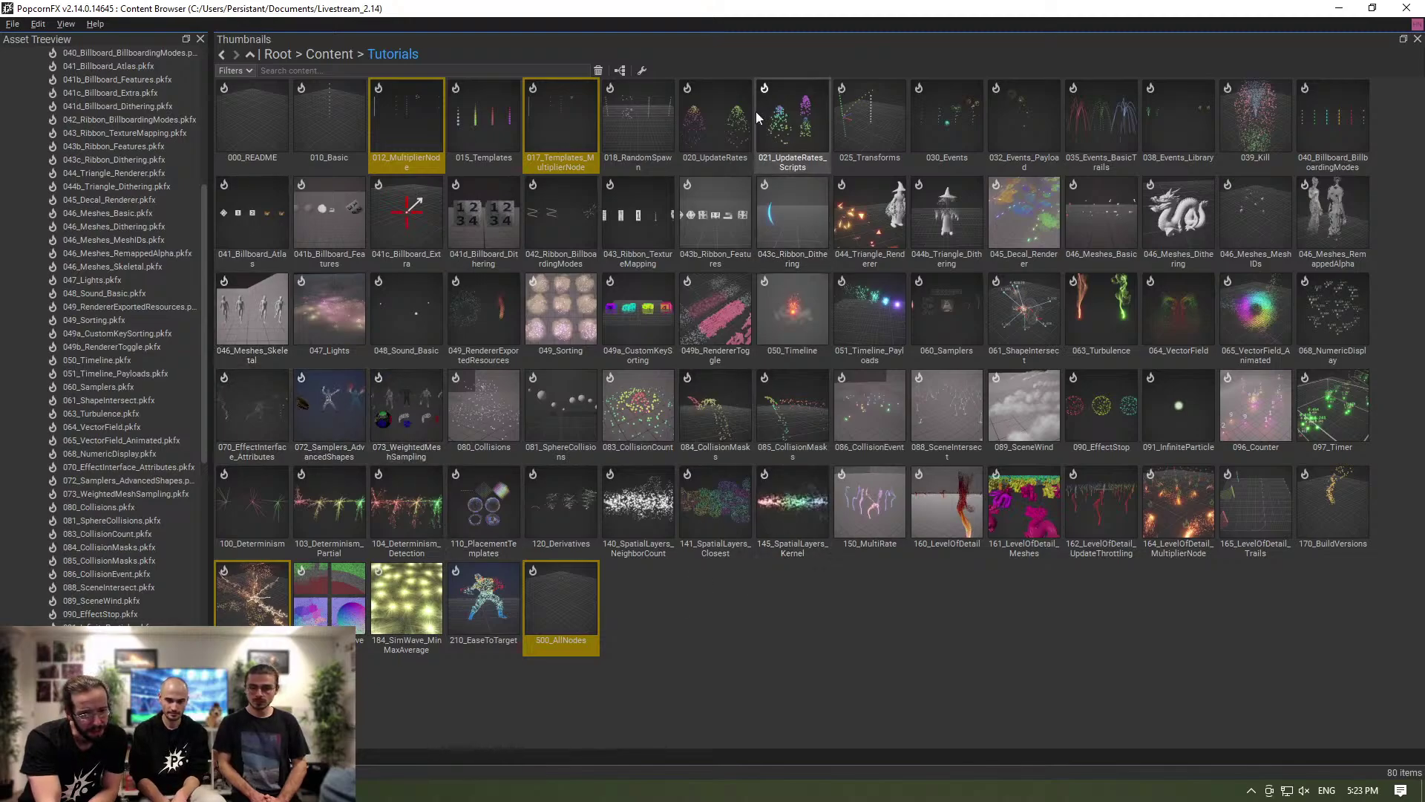
Open the 018_RandomSpawn tutorial effect, enter its NoiseMultiplier template graph, and widen the node graph area.
{"action": "double_click", "coordinate": [625, 105]}
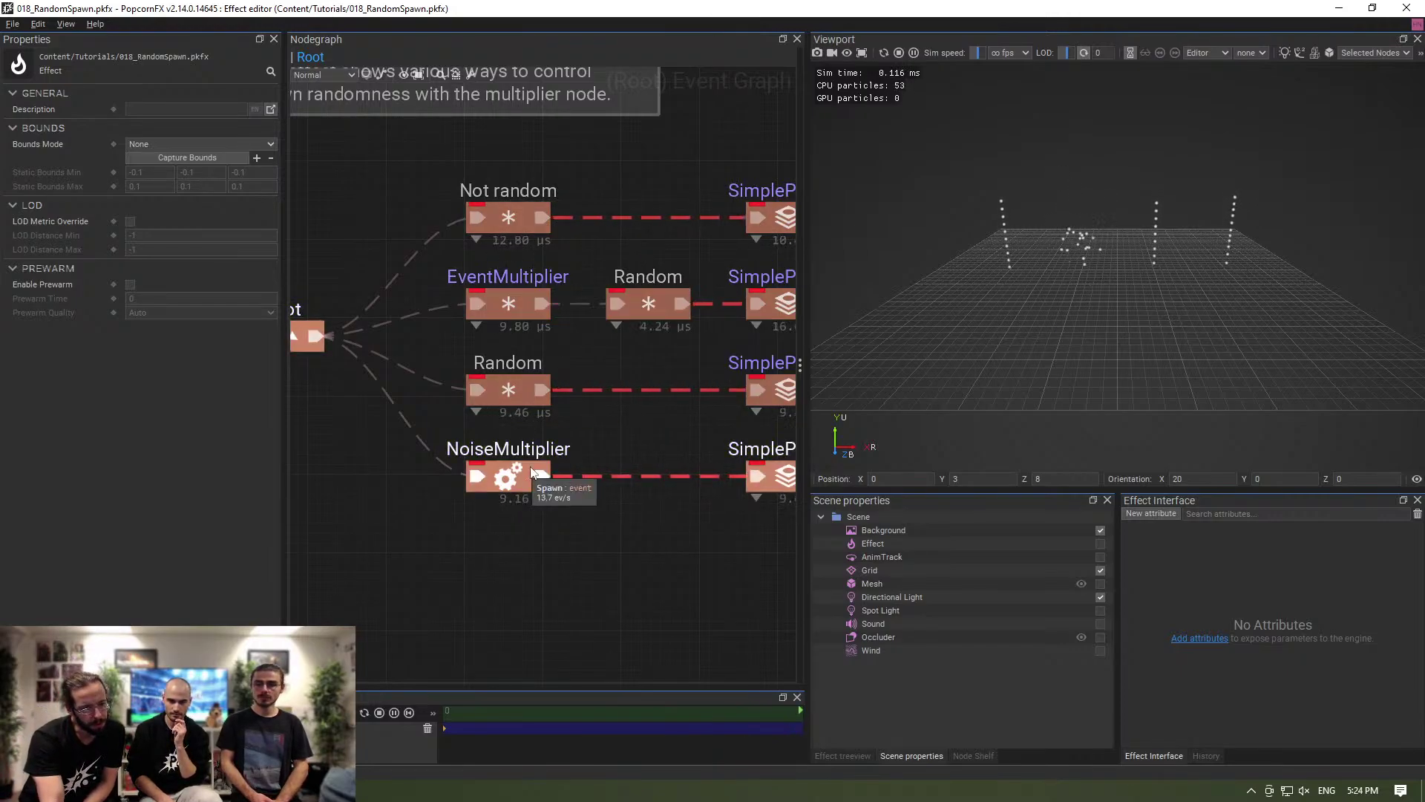
{"action": "left_click", "coordinate": [510, 481]}
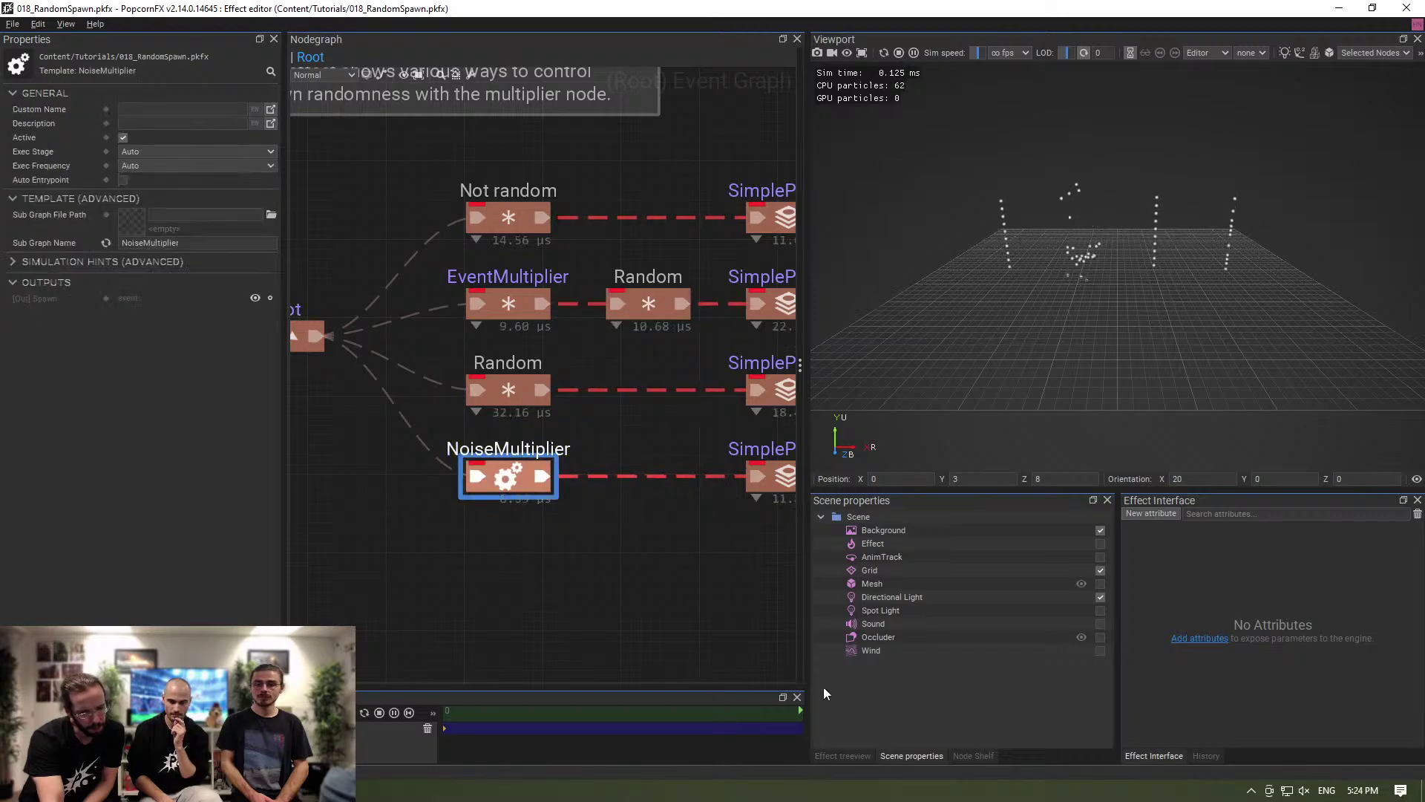
{"action": "left_click", "coordinate": [841, 756]}
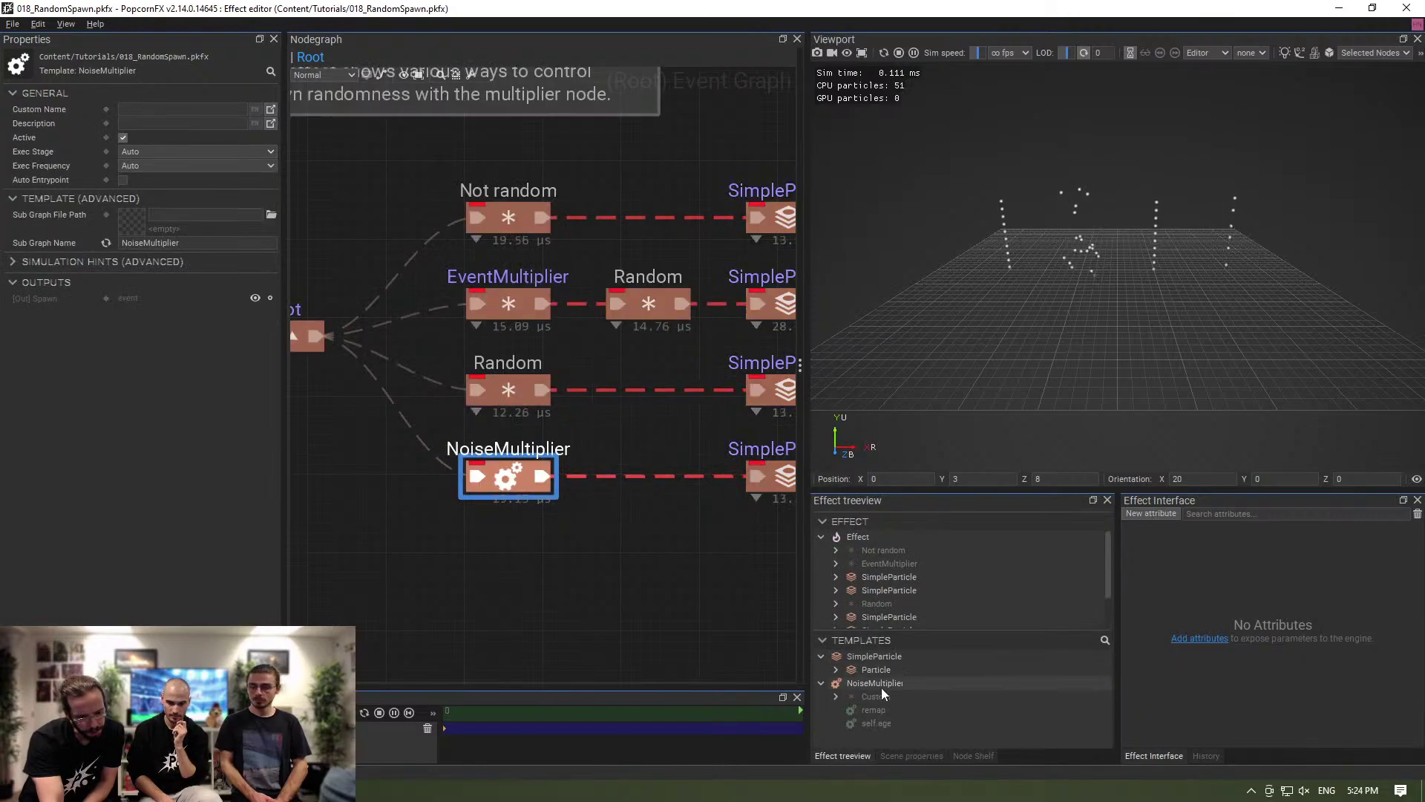
{"action": "double_click", "coordinate": [523, 472]}
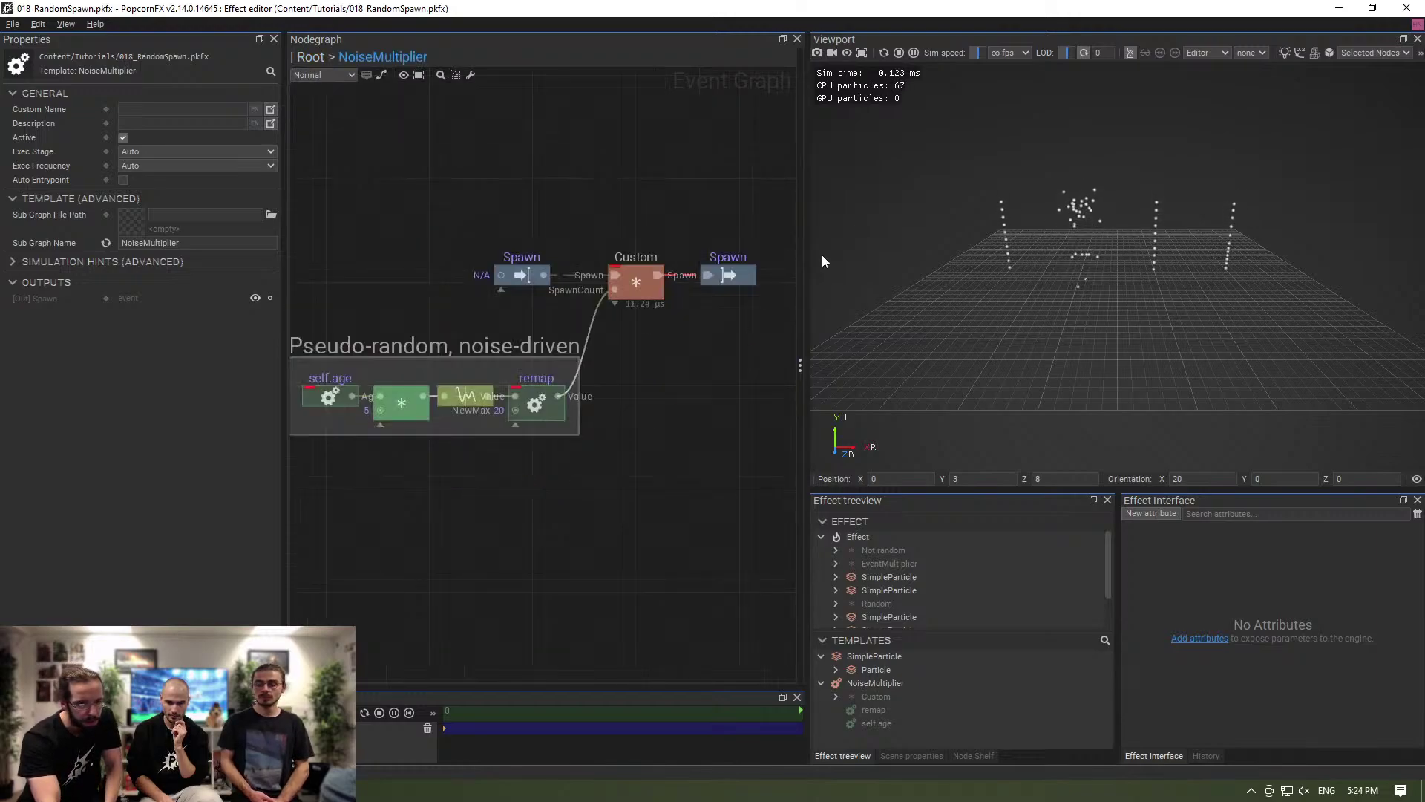
{"action": "left_click_drag", "start_coordinate": [819, 240], "coordinate": [1023, 240]}
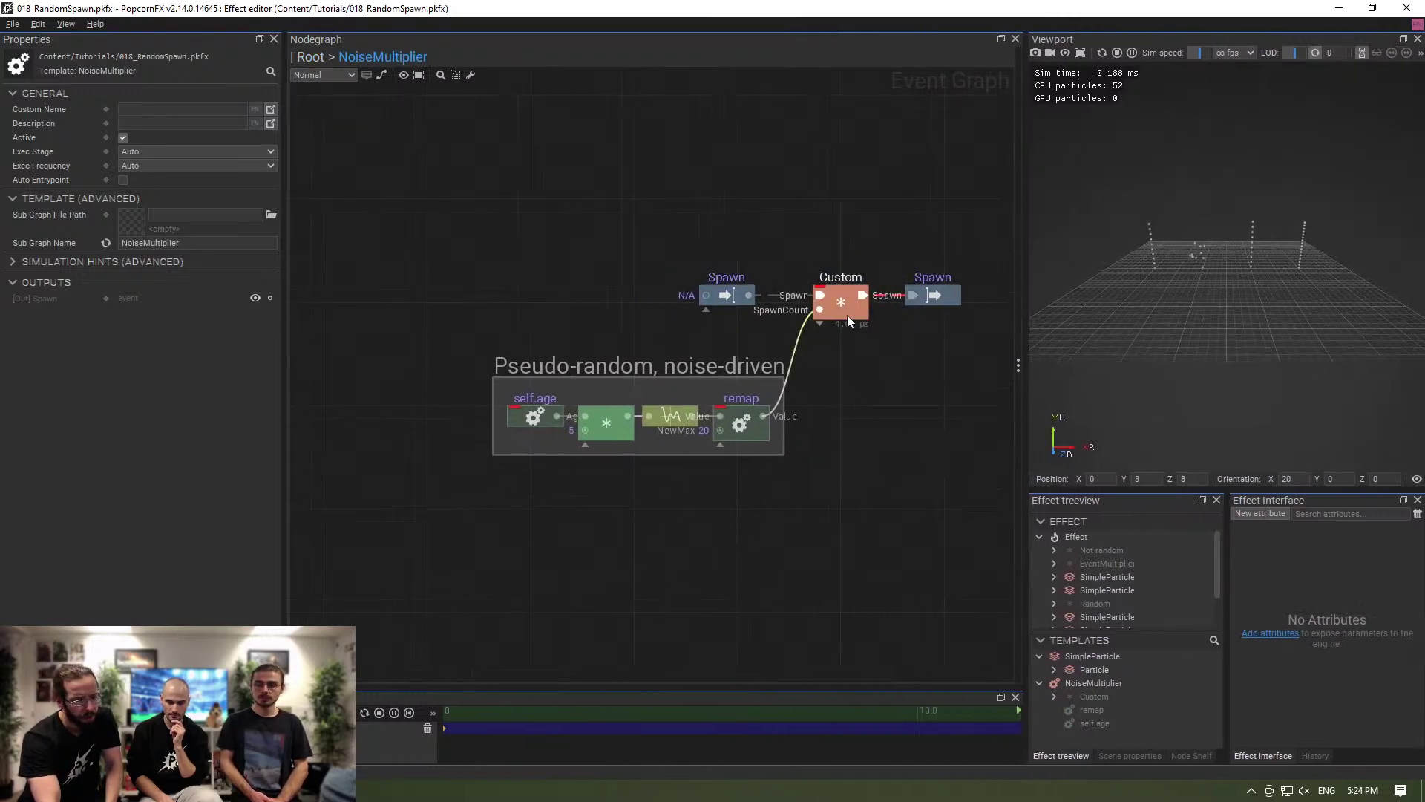
Display the NoiseMultiplier graph's nodes by Exec Rate.
{"action": "scroll", "coordinate": [858, 336], "scroll_direction": "up", "scroll_amount": 3}
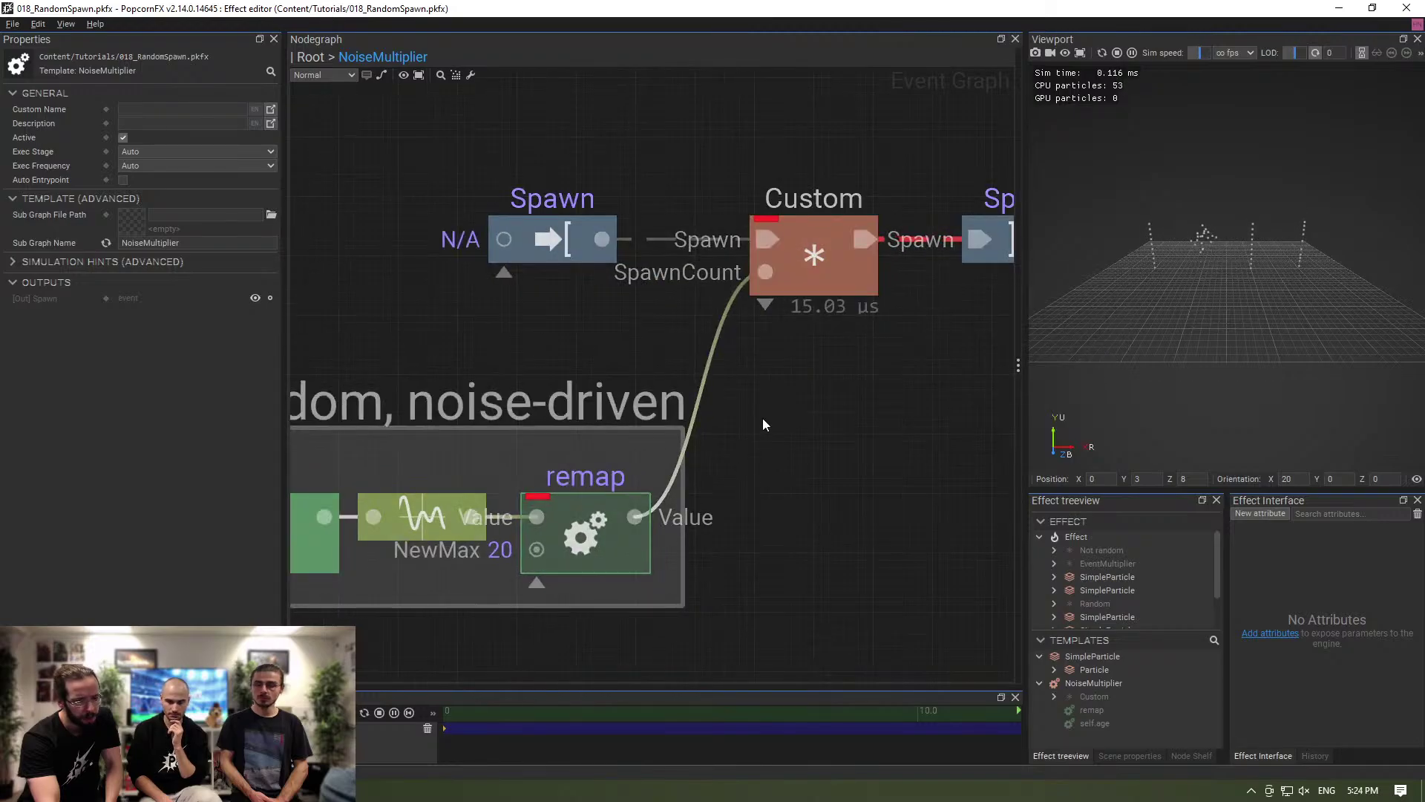
{"action": "middle_click_drag", "start_coordinate": [763, 418], "coordinate": [926, 329]}
{"action": "scroll", "coordinate": [671, 532], "scroll_direction": "down", "scroll_amount": 3}
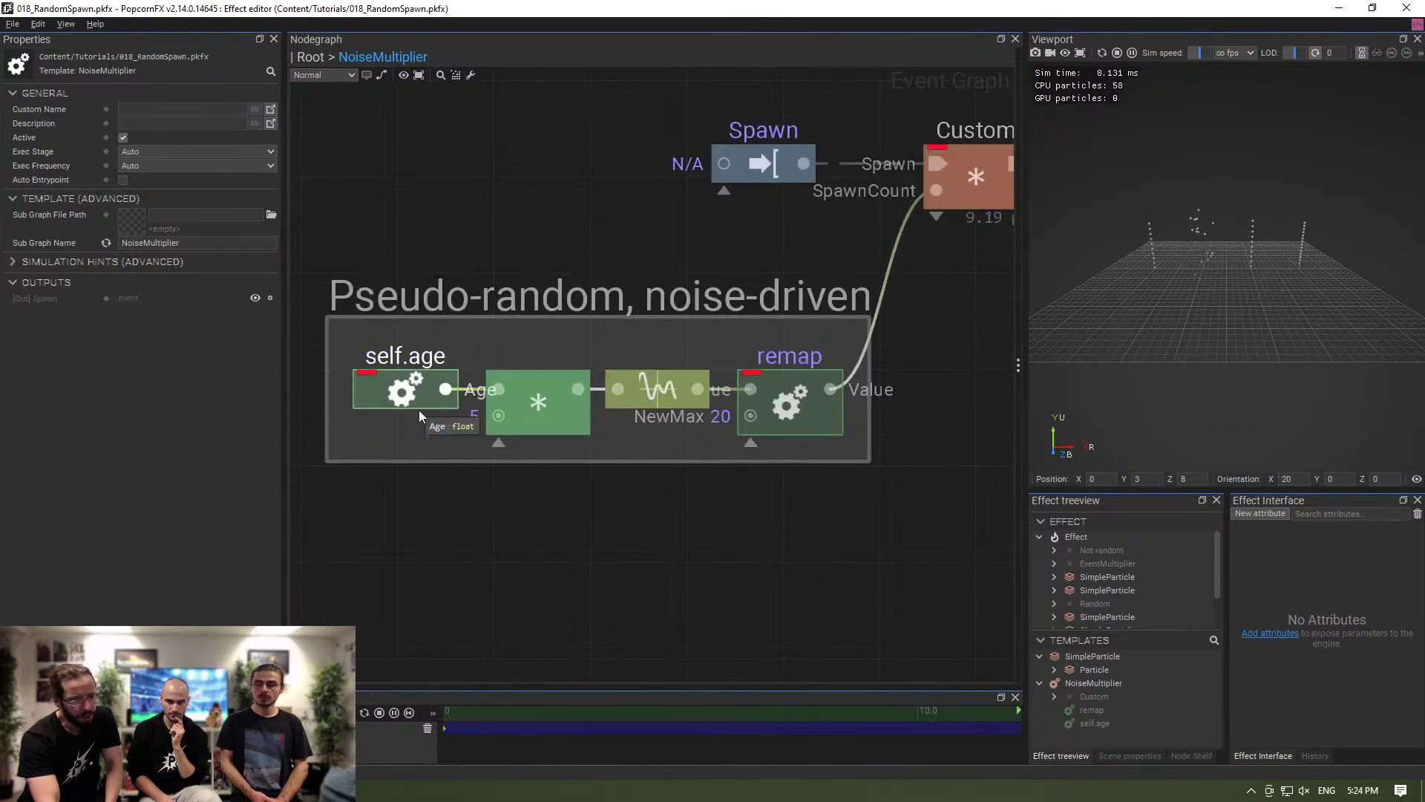
{"action": "left_click", "coordinate": [319, 74]}
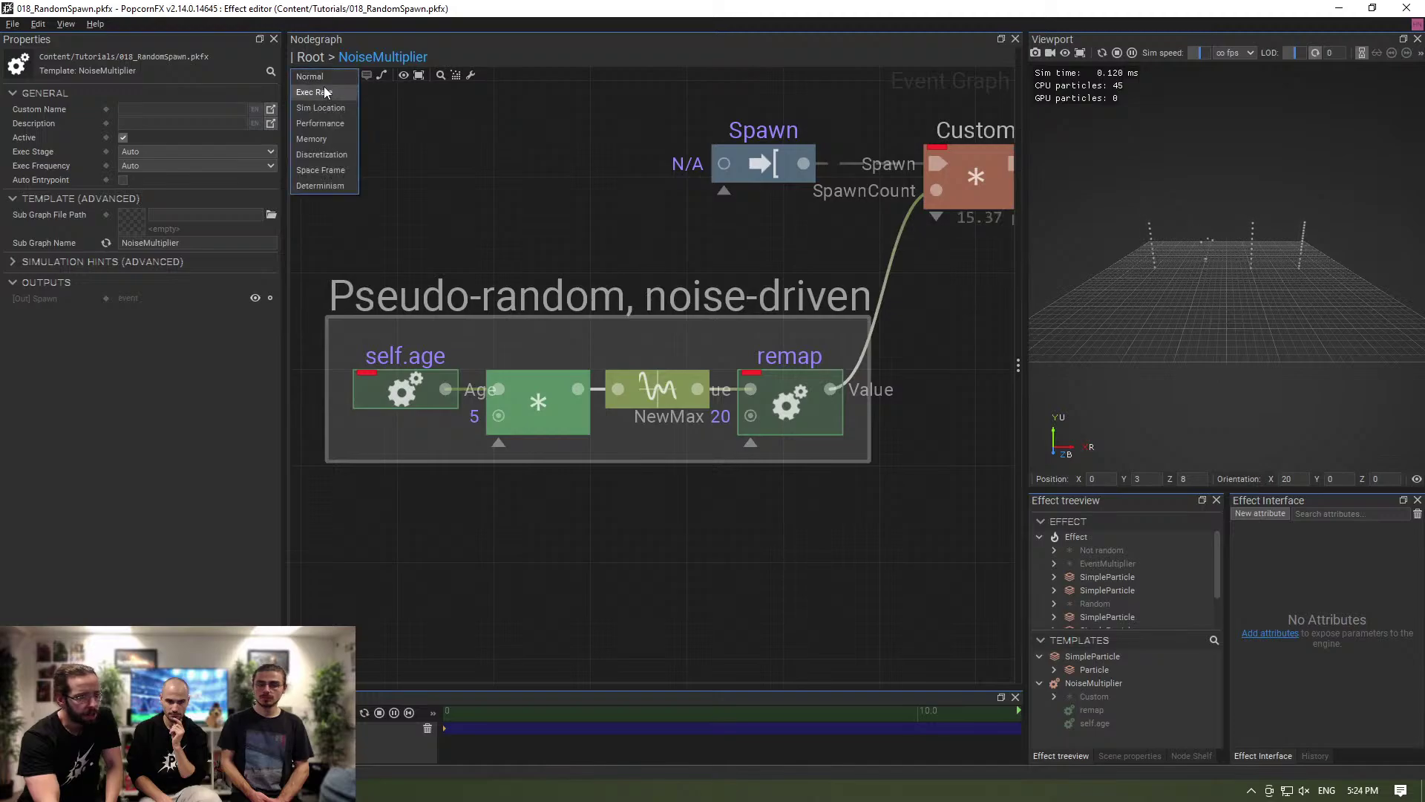
{"action": "left_click", "coordinate": [315, 100]}
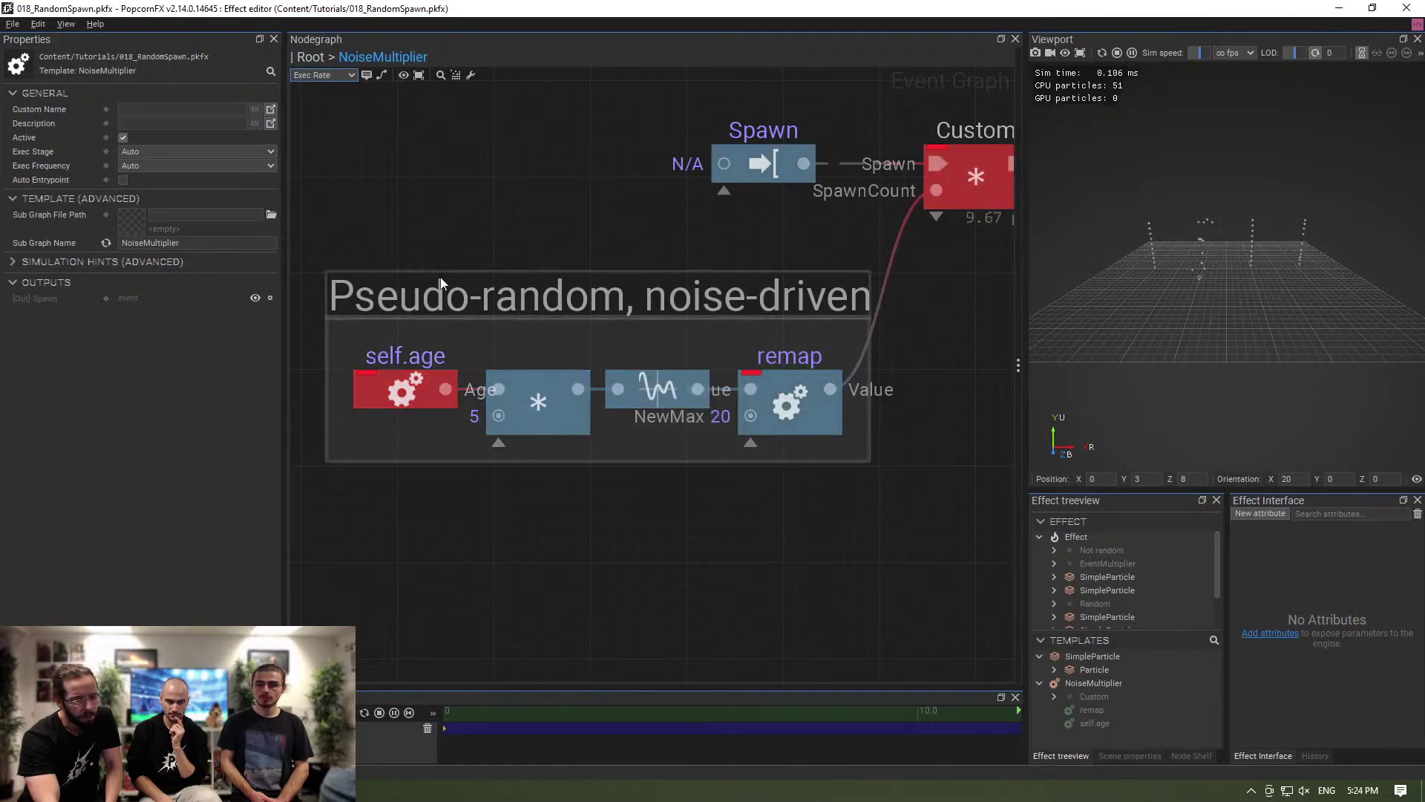
Show the remap node's properties and frame the noise-driven particle column closely in the 3D view.
{"action": "left_click", "coordinate": [752, 417]}
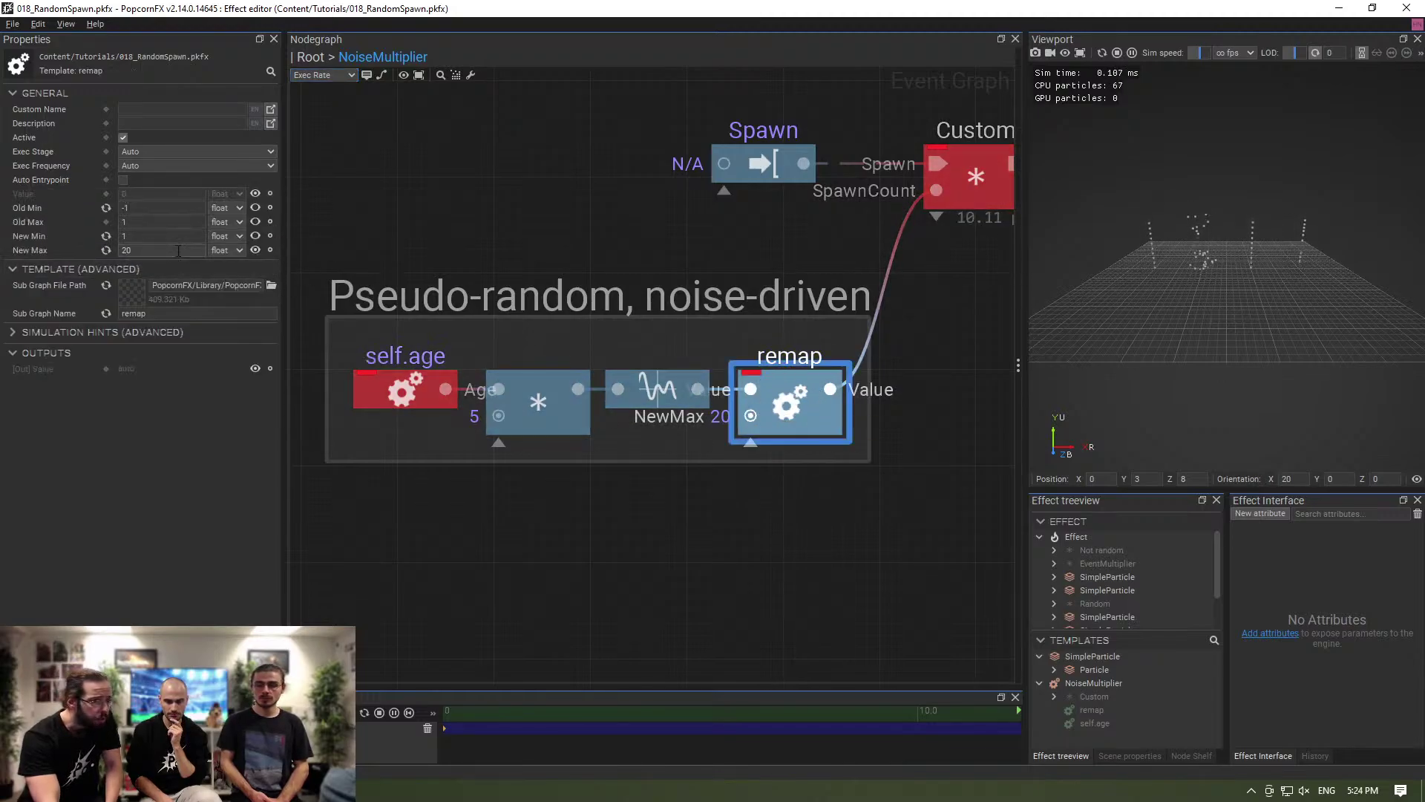
{"action": "scroll", "coordinate": [1338, 264], "scroll_direction": "up", "scroll_amount": 7}
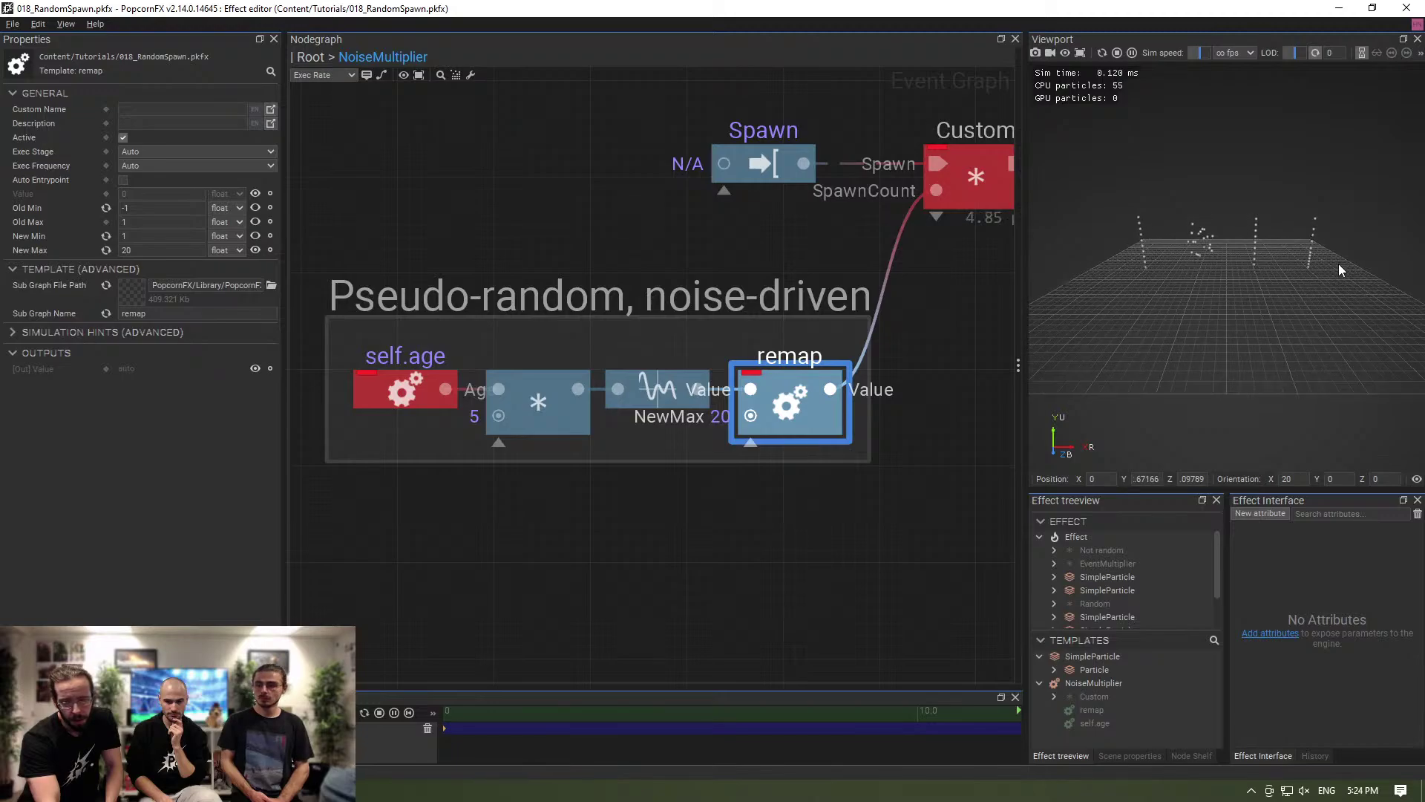
{"action": "middle_click_drag", "start_coordinate": [1350, 221], "coordinate": [1155, 260]}
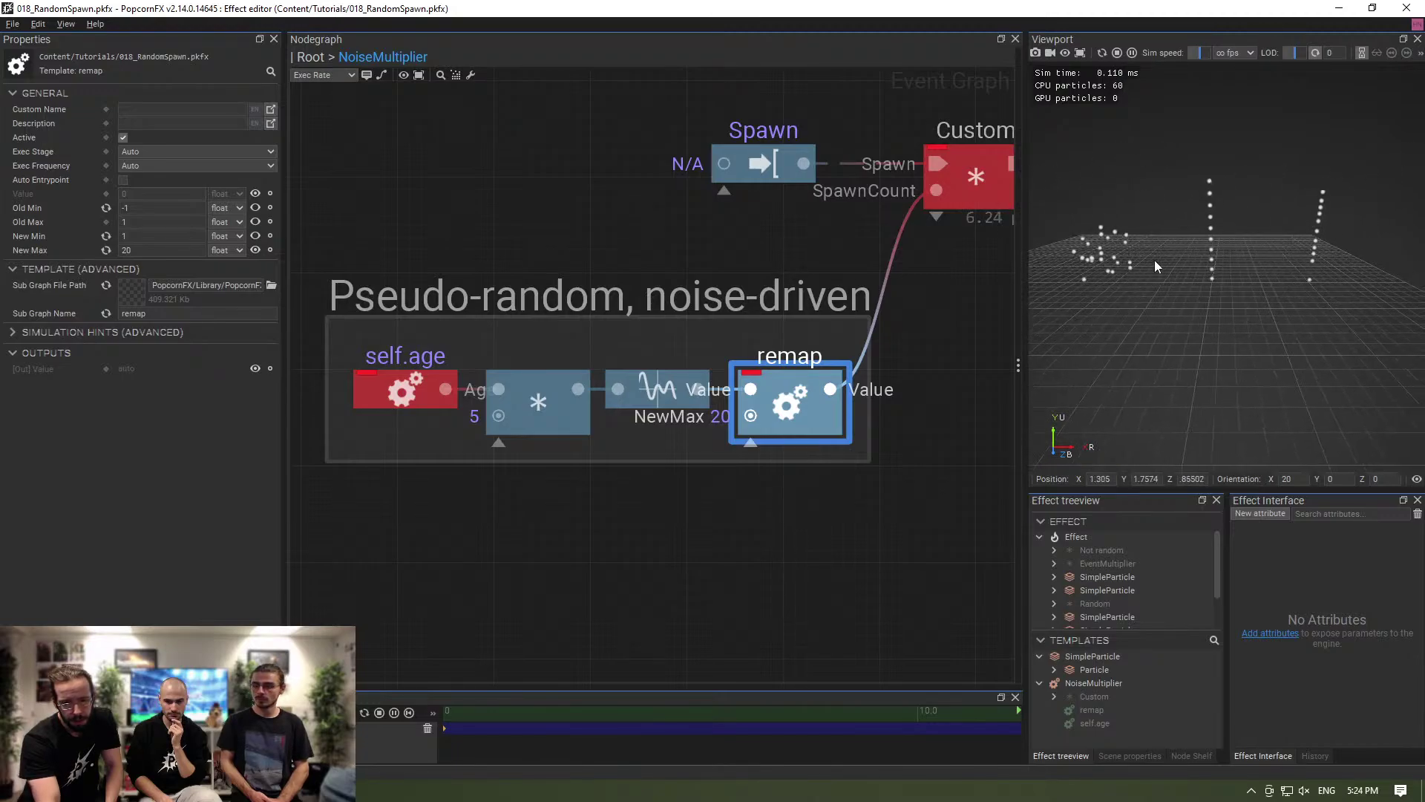
{"action": "scroll", "coordinate": [1292, 239], "scroll_direction": "up", "scroll_amount": 4}
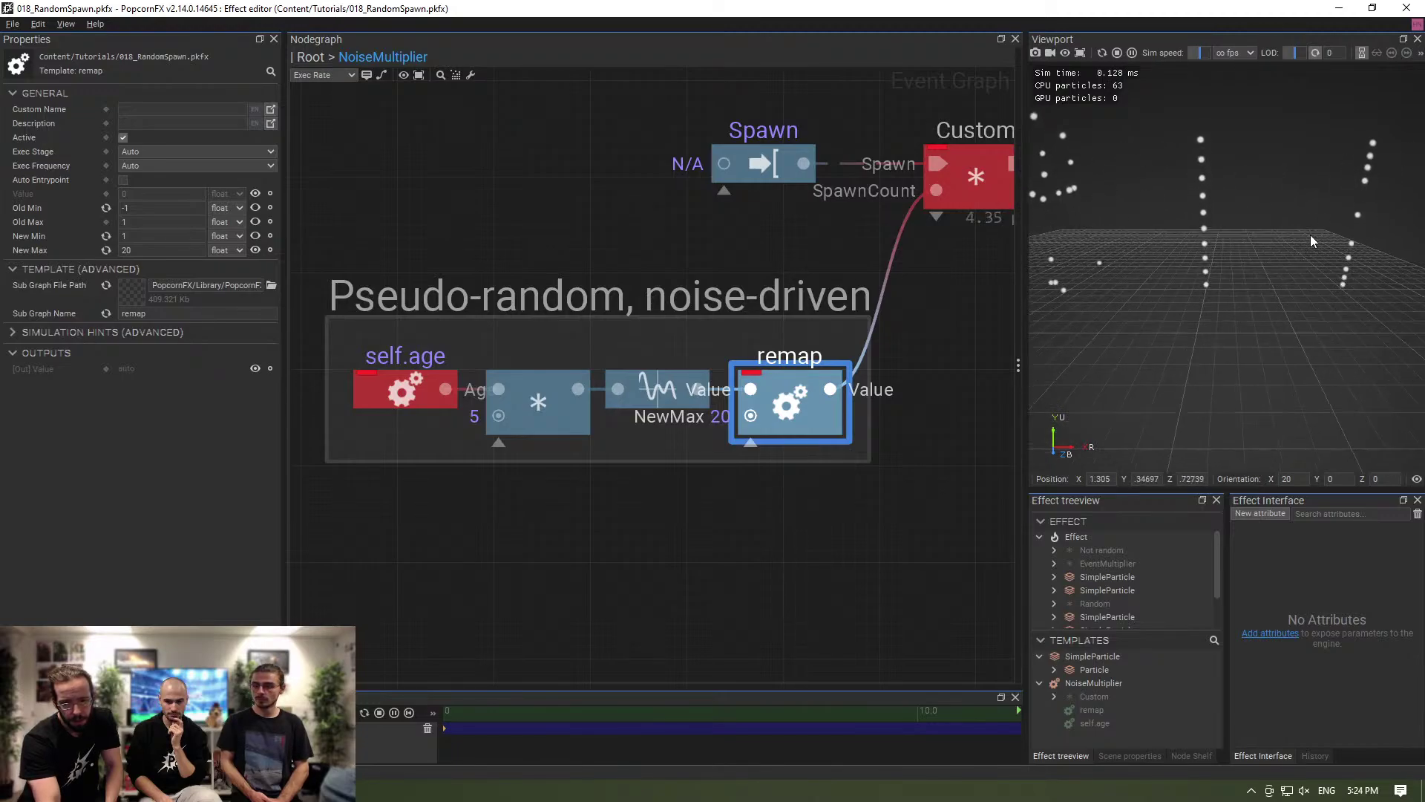
{"action": "middle_click_drag", "start_coordinate": [1310, 235], "coordinate": [1139, 275]}
{"action": "scroll", "coordinate": [1325, 264], "scroll_direction": "down", "scroll_amount": 2}
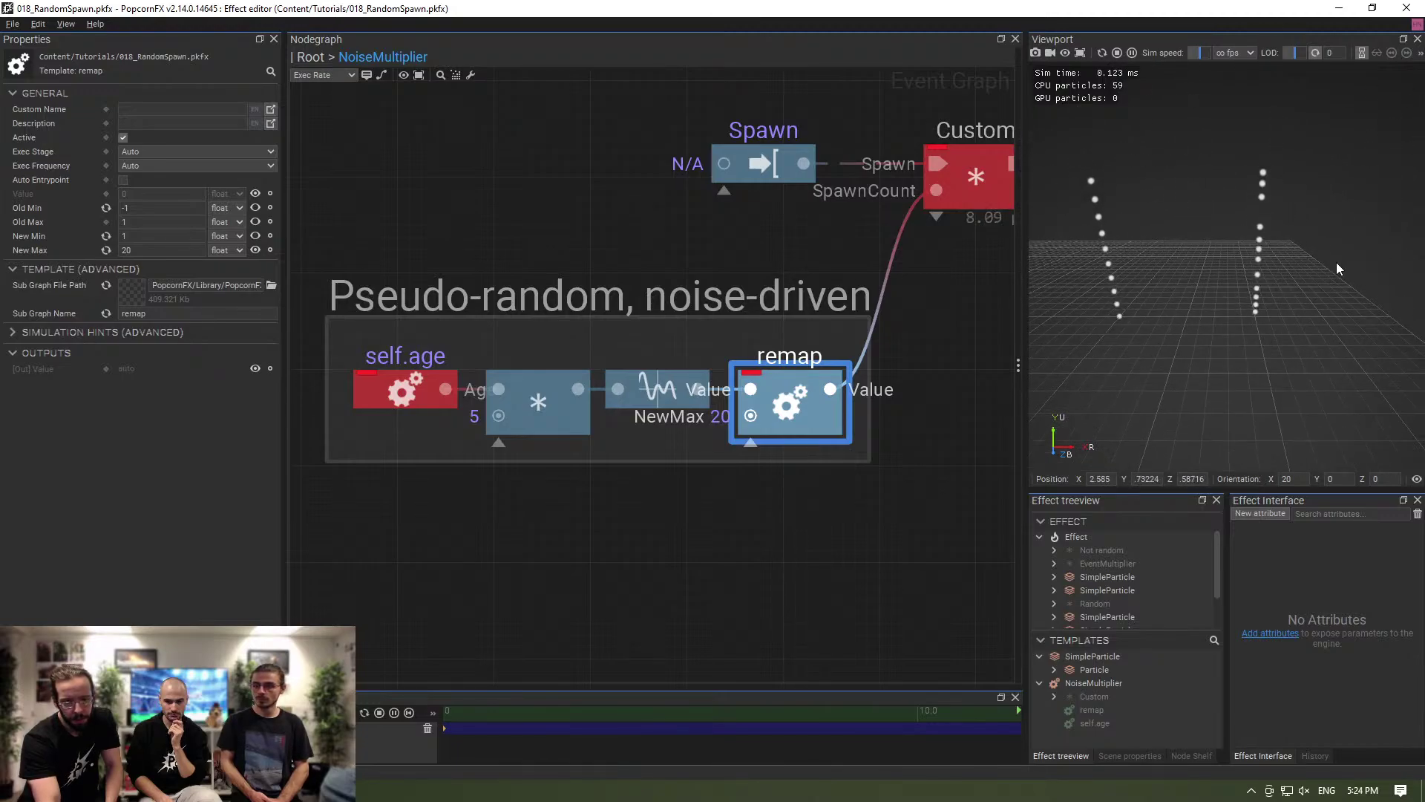
{"action": "middle_click_drag", "start_coordinate": [1336, 262], "coordinate": [1229, 315]}
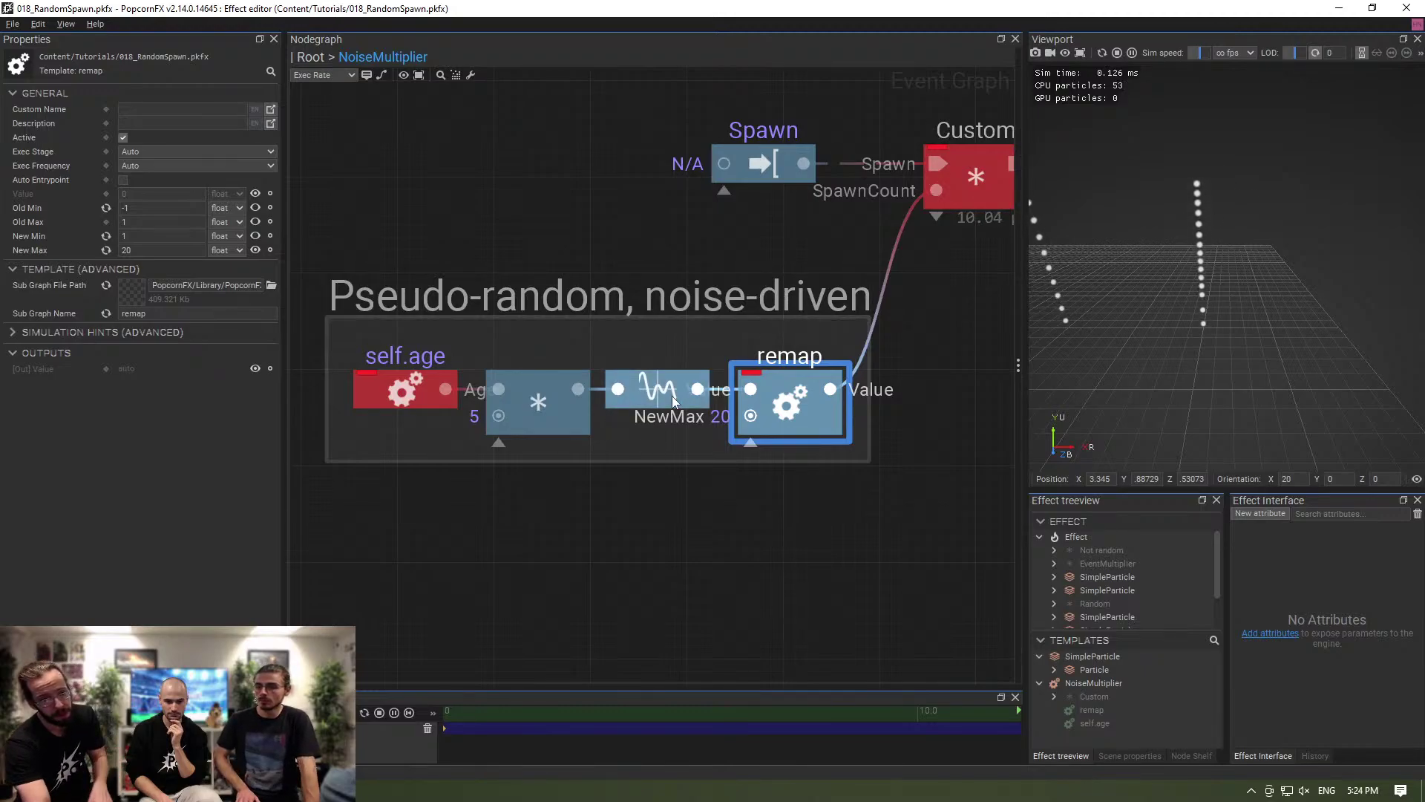
Try a Value B of 10 on the multiply node between self.age and the noise node.
{"action": "left_click", "coordinate": [523, 413]}
{"action": "left_click", "coordinate": [133, 221]}
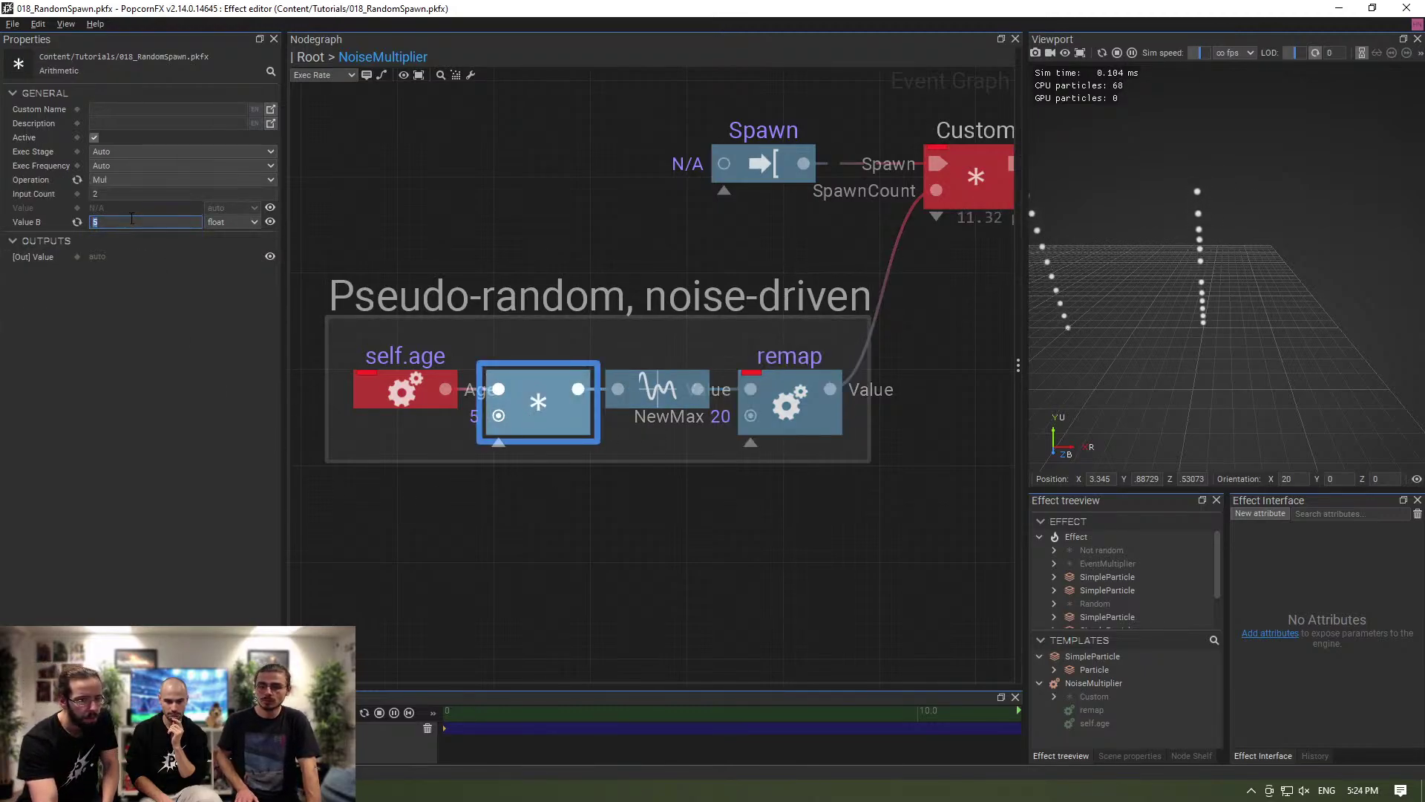
{"action": "type", "text": "10"}
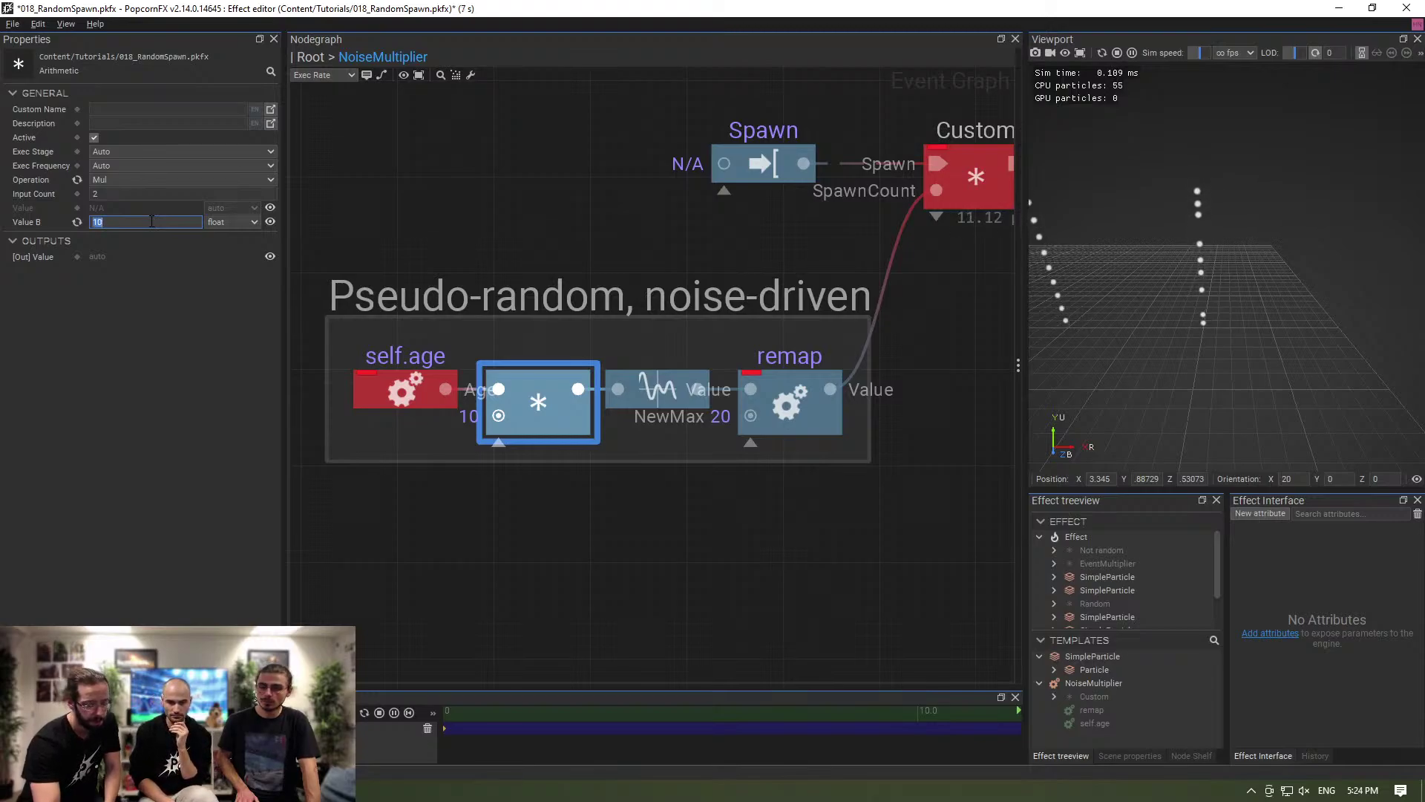
{"action": "left_click", "coordinate": [755, 554]}
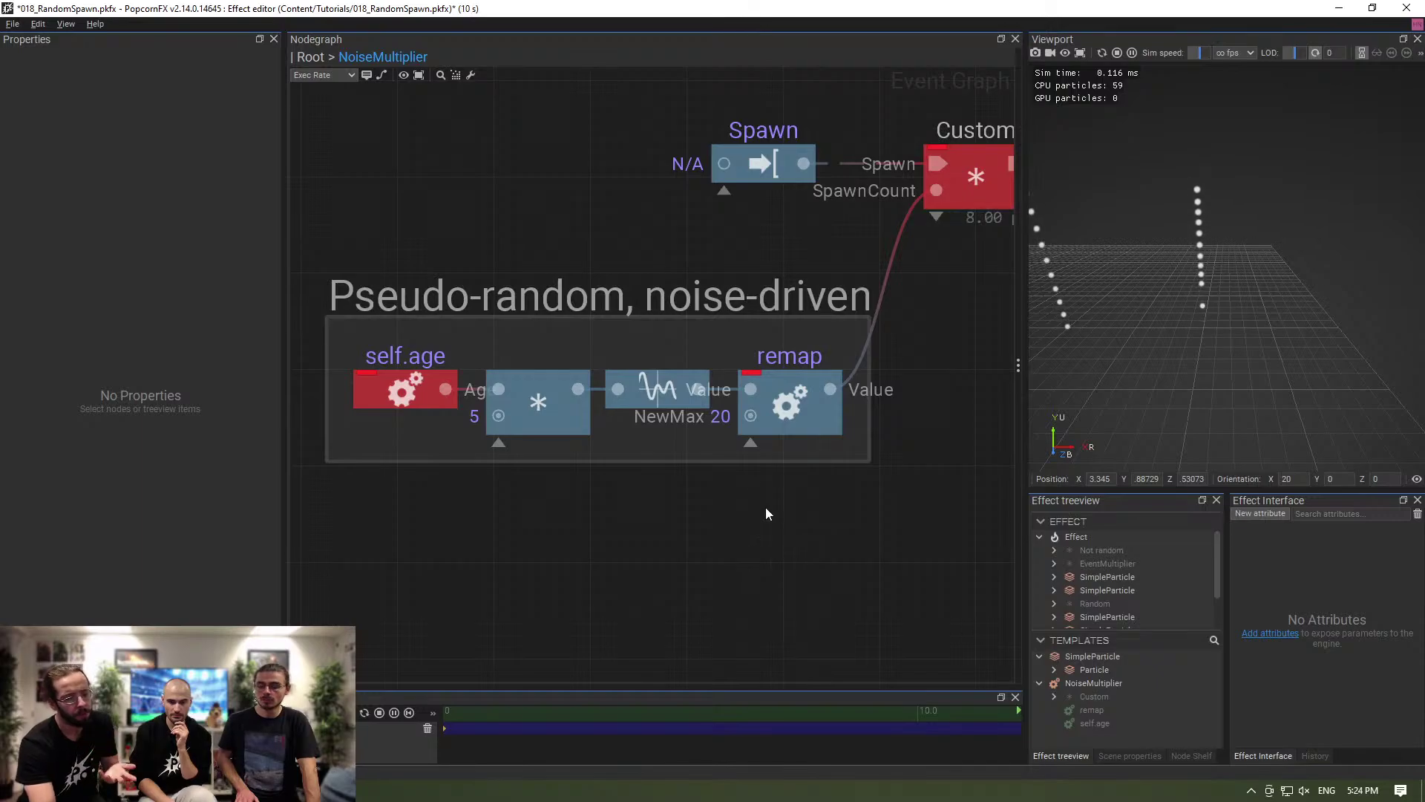
Select the remap node and return the node graph to the Normal display mode.
{"action": "left_click", "coordinate": [786, 409]}
{"action": "scroll", "coordinate": [791, 467], "scroll_direction": "down", "scroll_amount": 3}
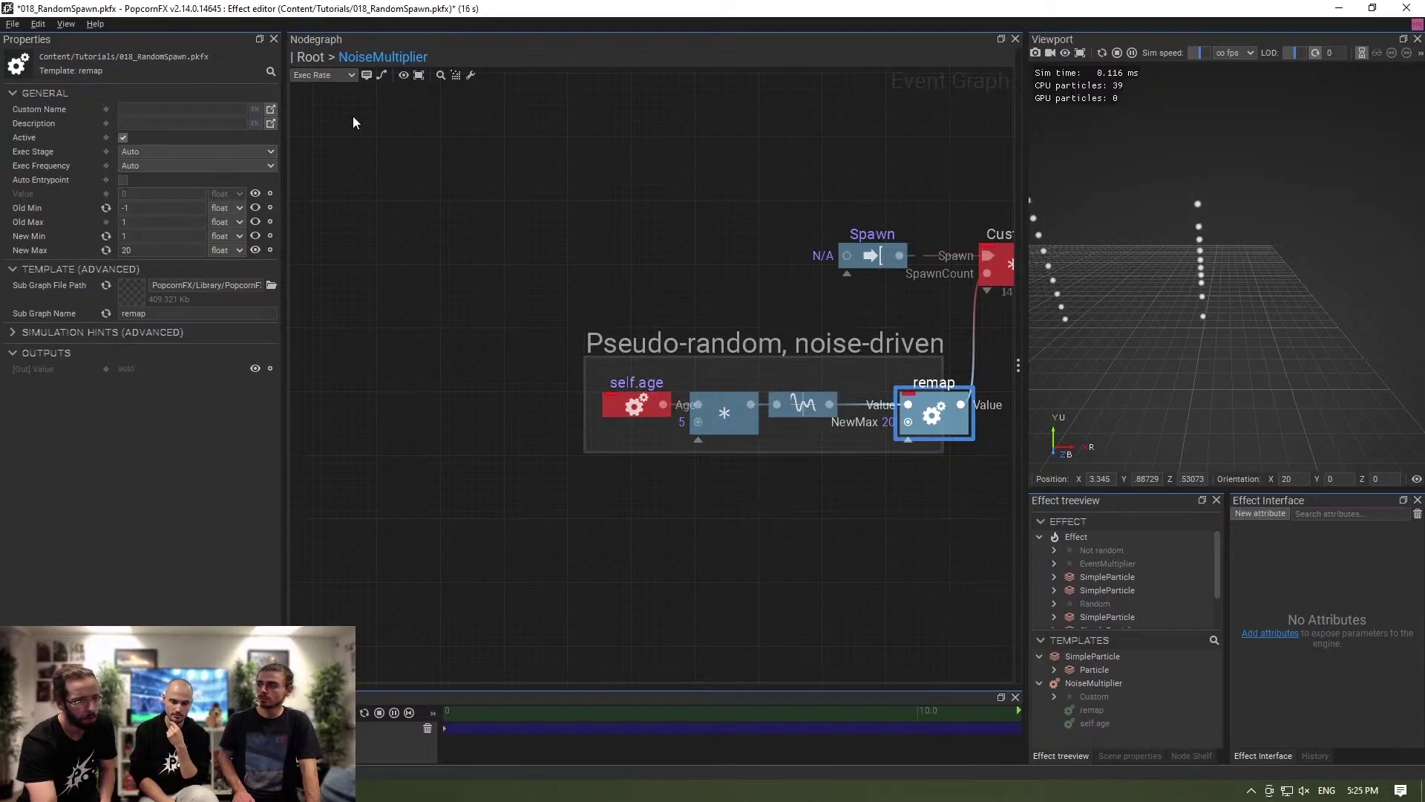
{"action": "left_click", "coordinate": [327, 75]}
{"action": "left_click", "coordinate": [332, 61]}
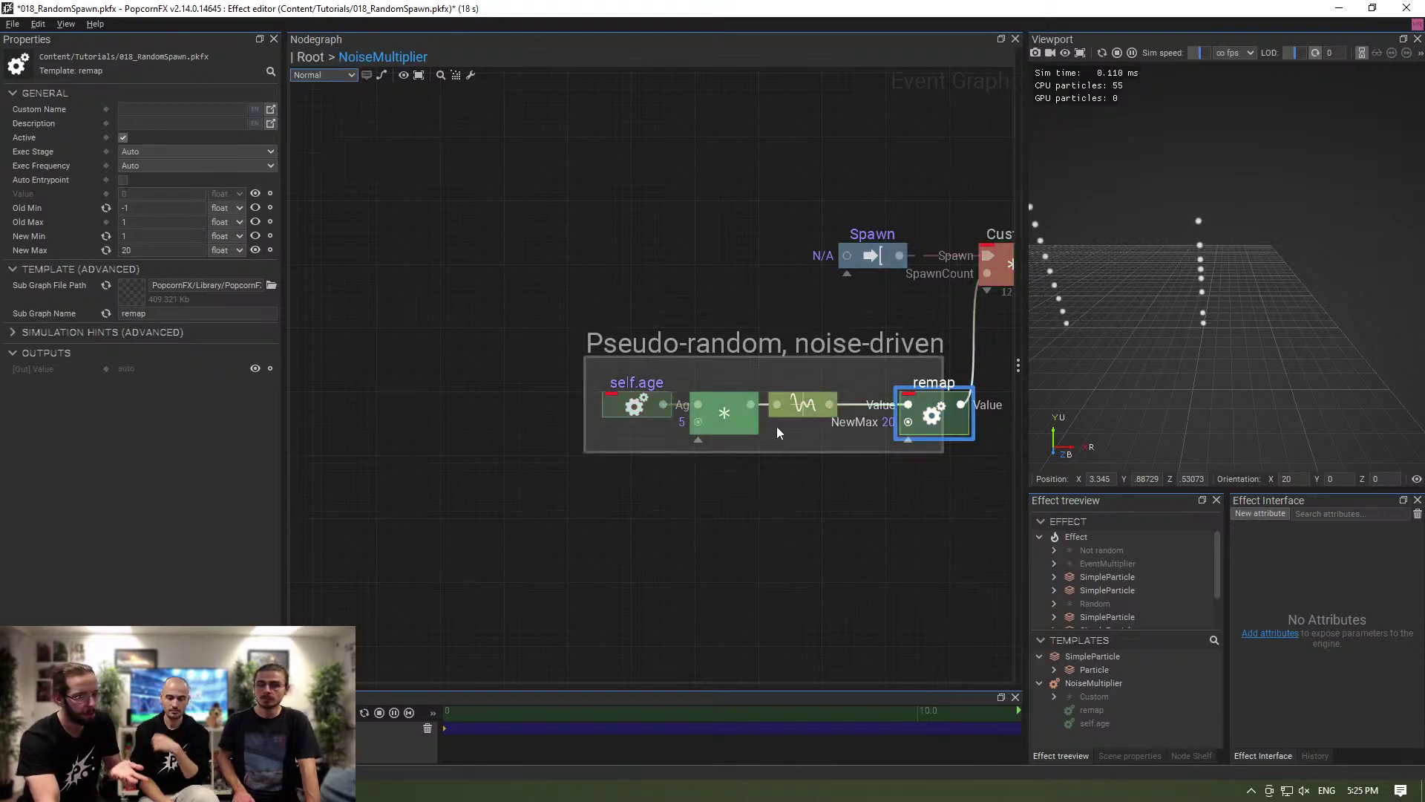
Add an Input node linked to the remap node's NewMax pin and set its Exported Name to MaxSpawnCount.
{"action": "middle_click_drag", "start_coordinate": [888, 464], "coordinate": [761, 483]}
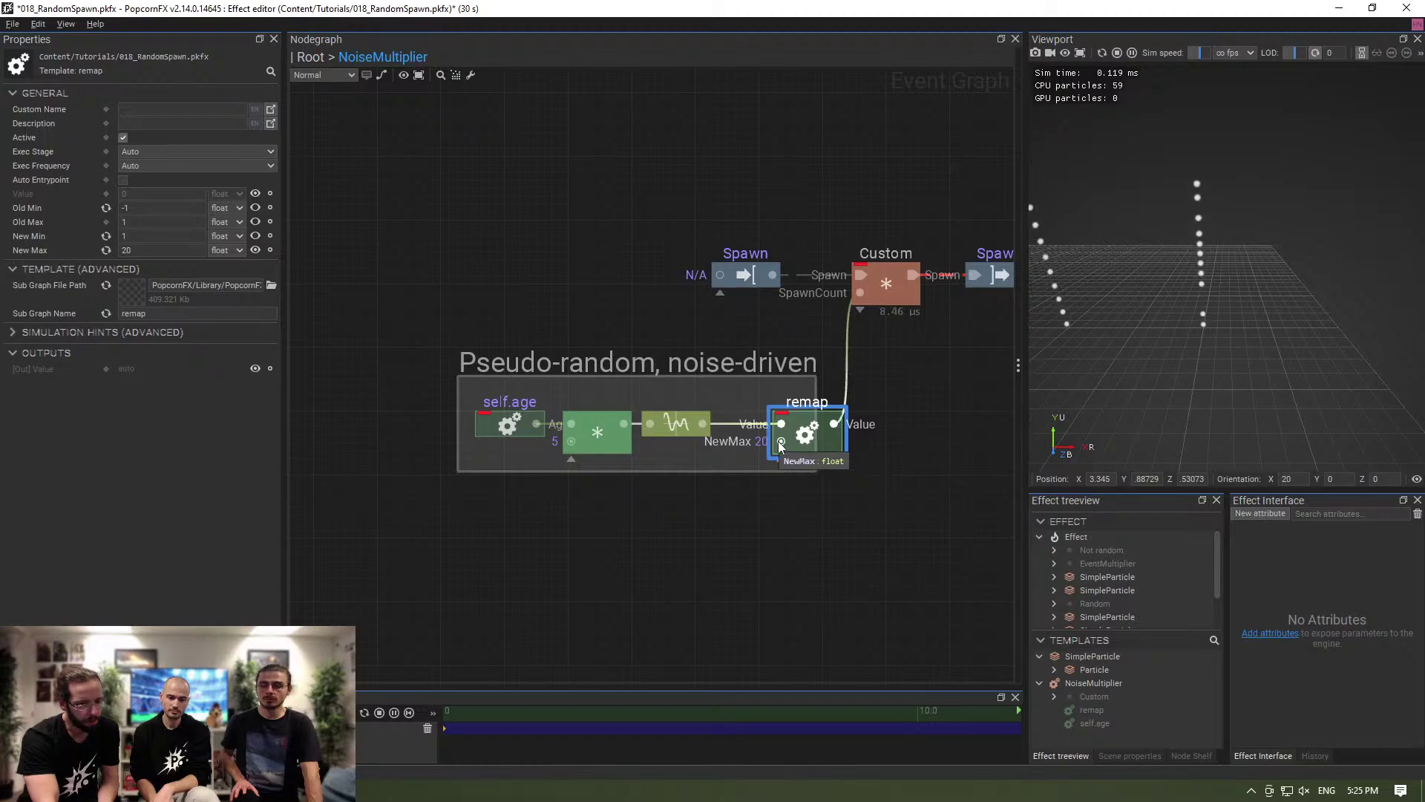
{"action": "left_click_drag", "start_coordinate": [783, 442], "coordinate": [651, 570]}
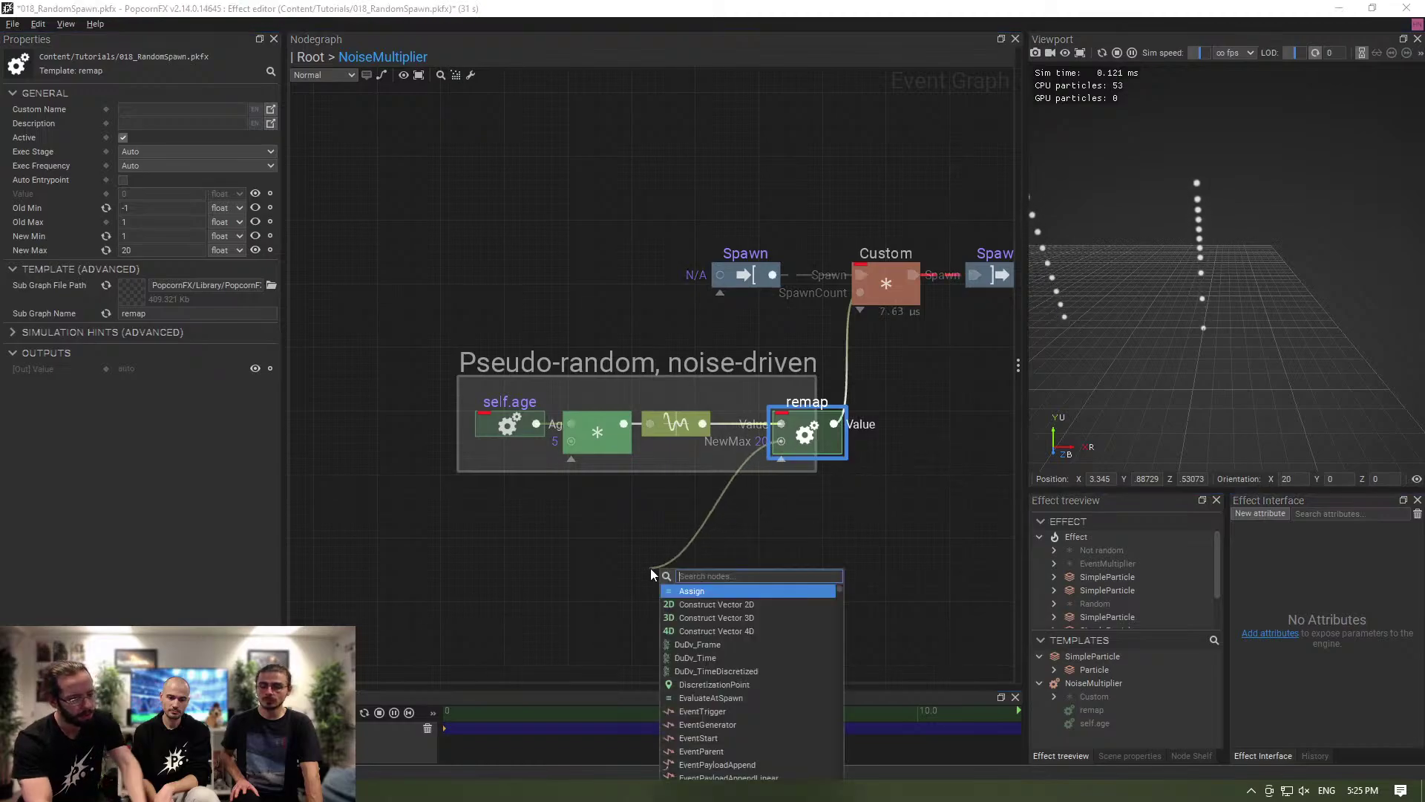
{"action": "type", "text": "inp"}
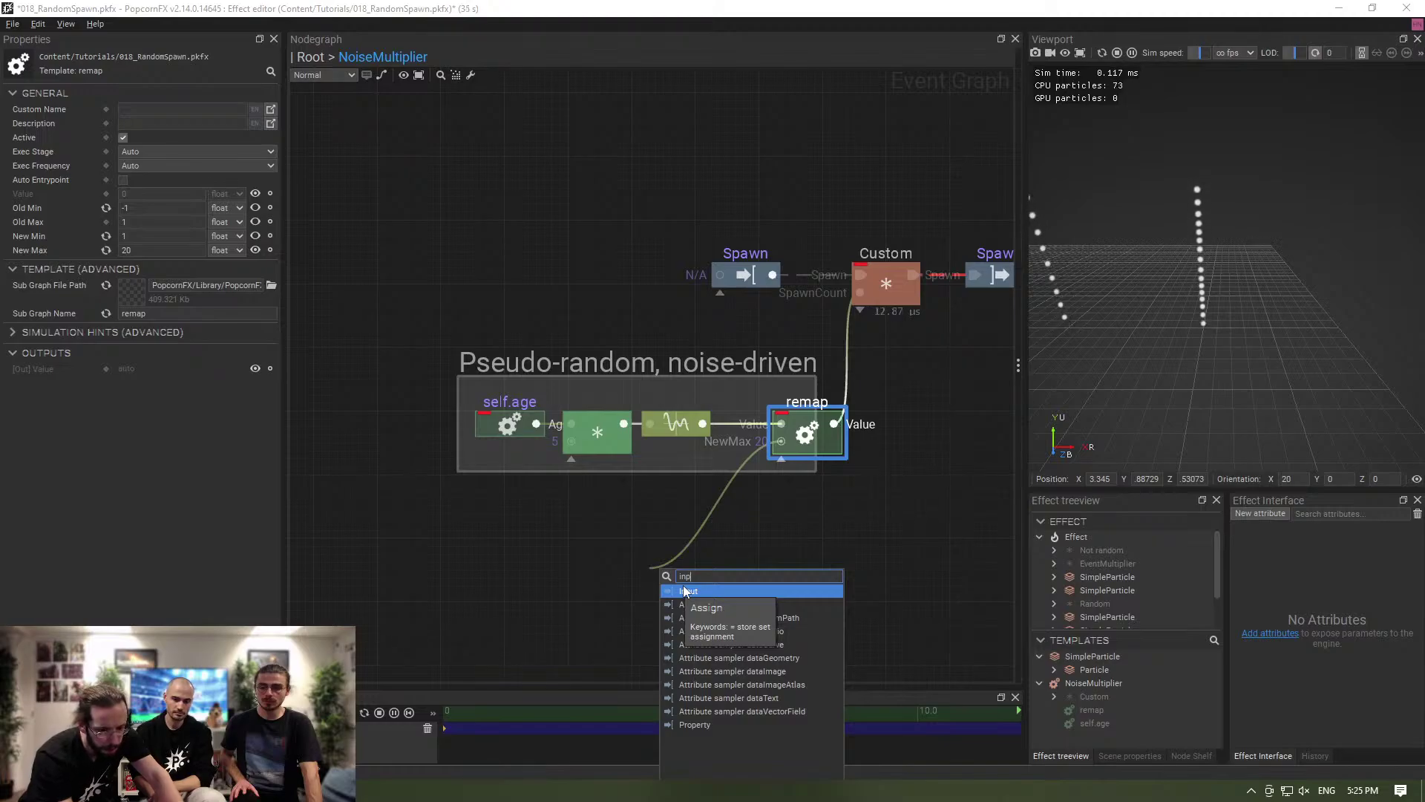
{"action": "left_click", "coordinate": [683, 590]}
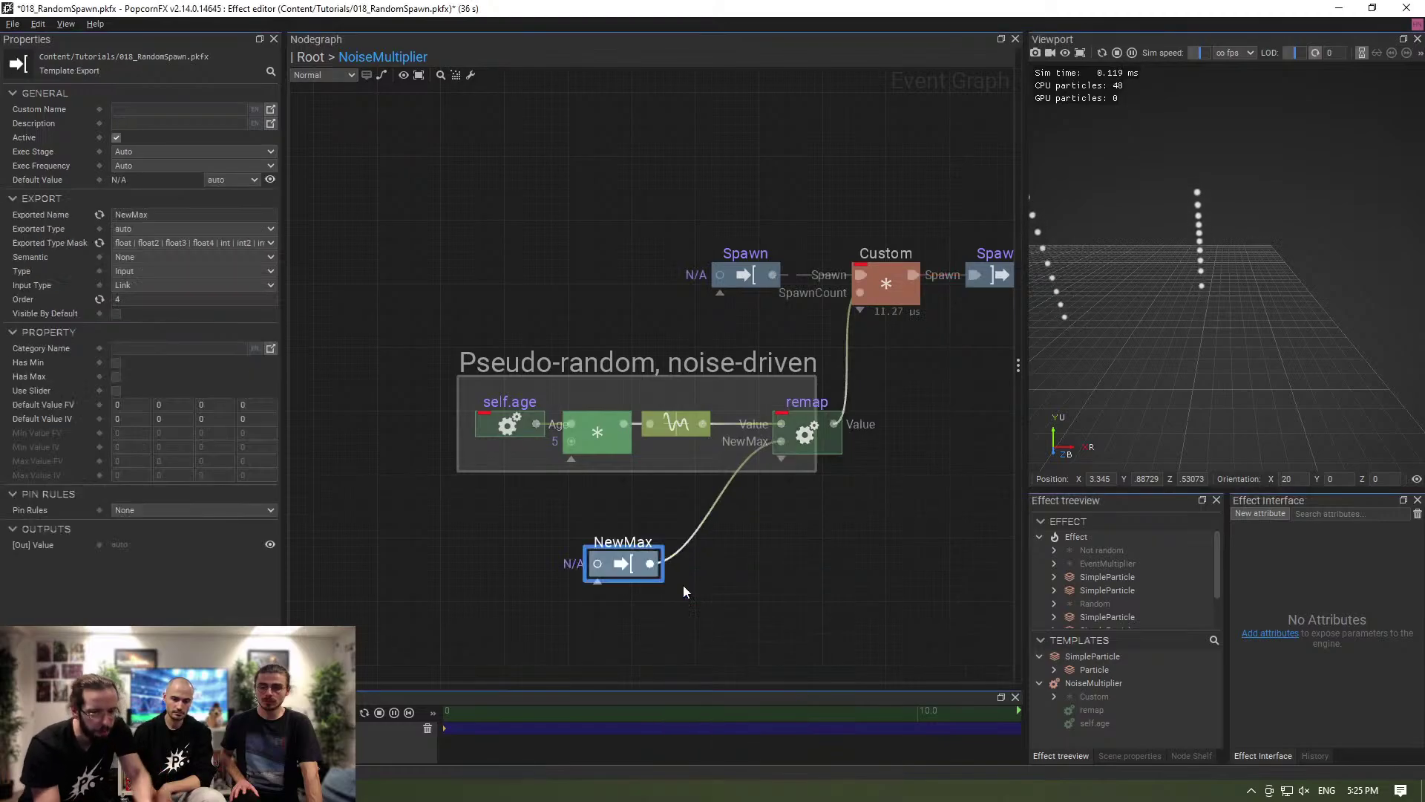
{"action": "double_click", "coordinate": [178, 215]}
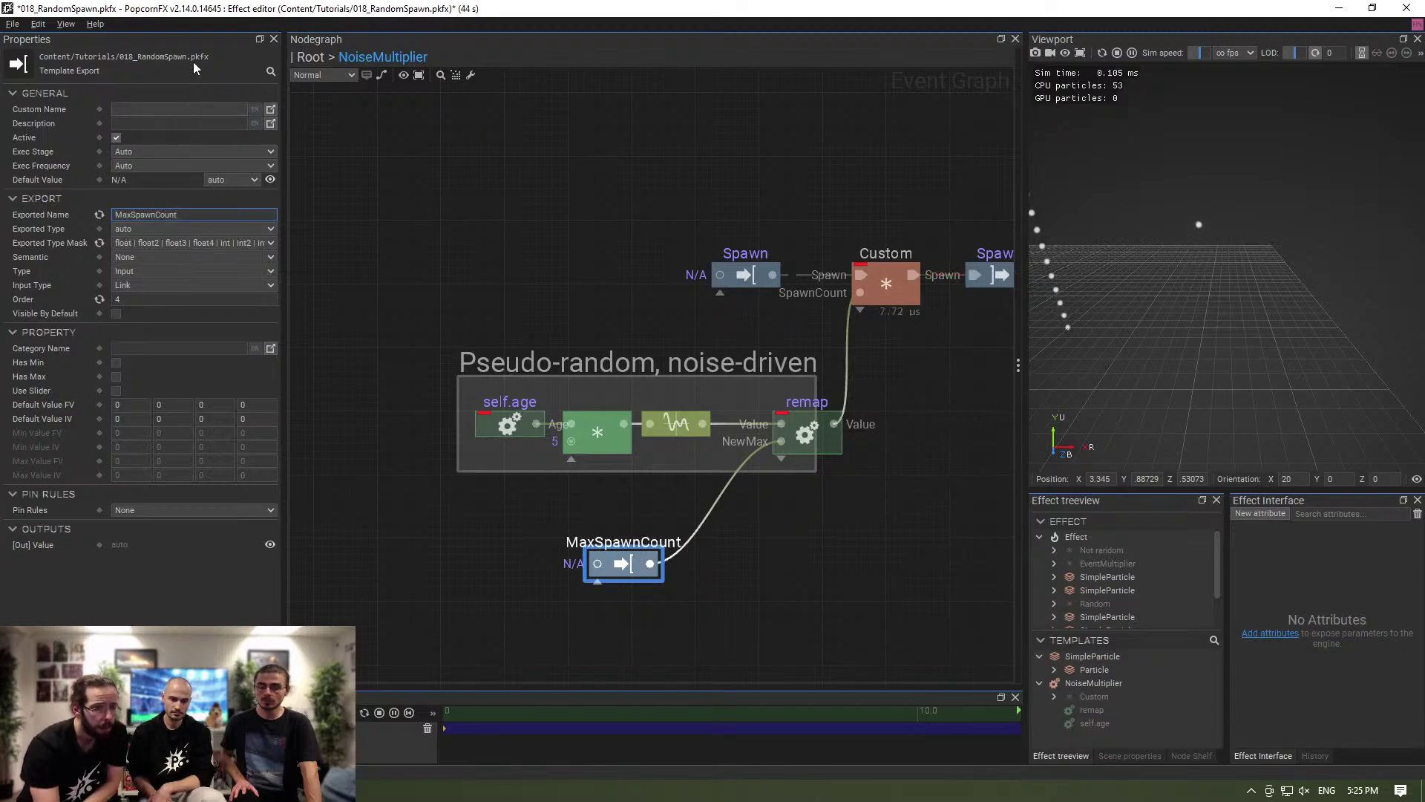
Return to the root graph and check the MaxSpawnCount input on the NoiseMultiplier node.
{"action": "left_click", "coordinate": [311, 56]}
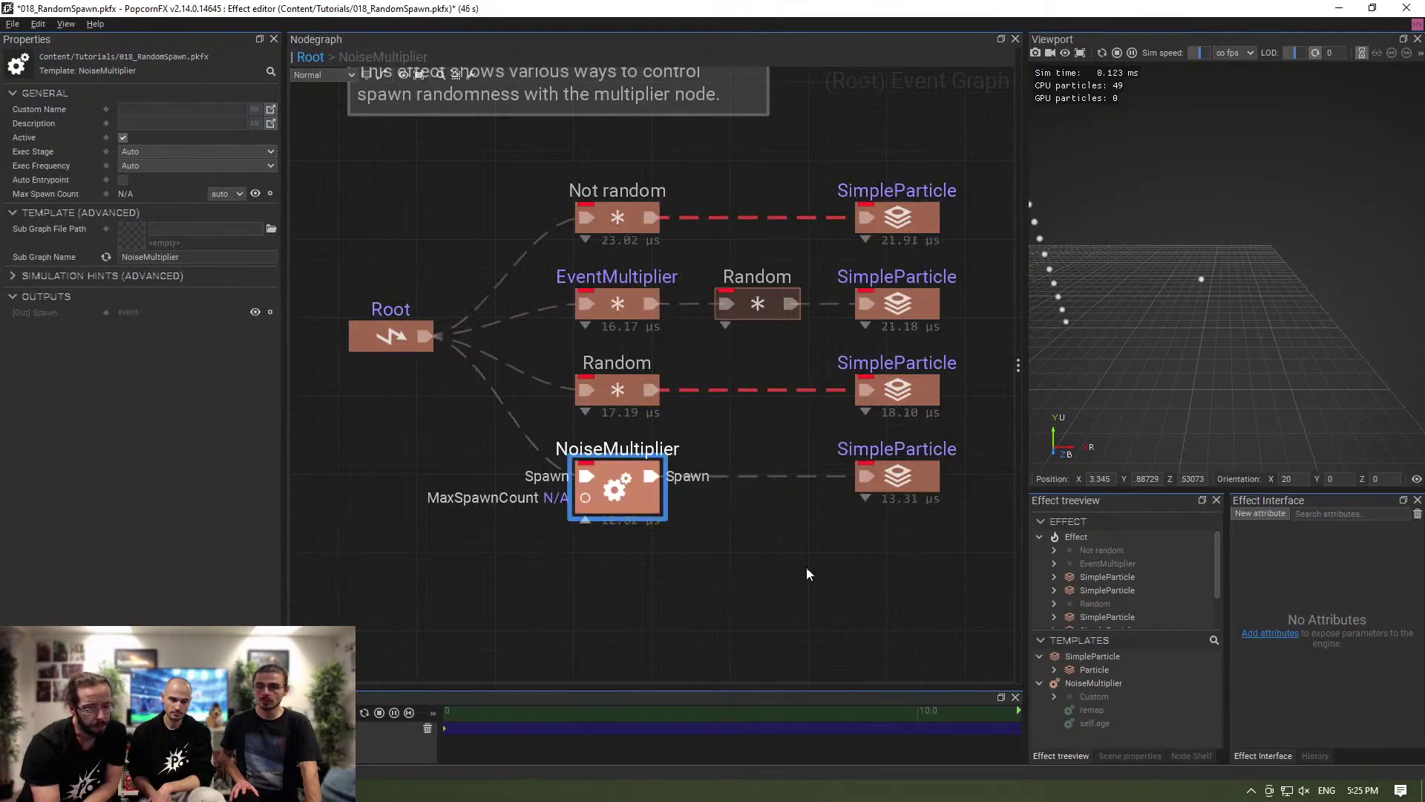
{"action": "left_click", "coordinate": [598, 515]}
{"action": "left_click", "coordinate": [598, 516]}
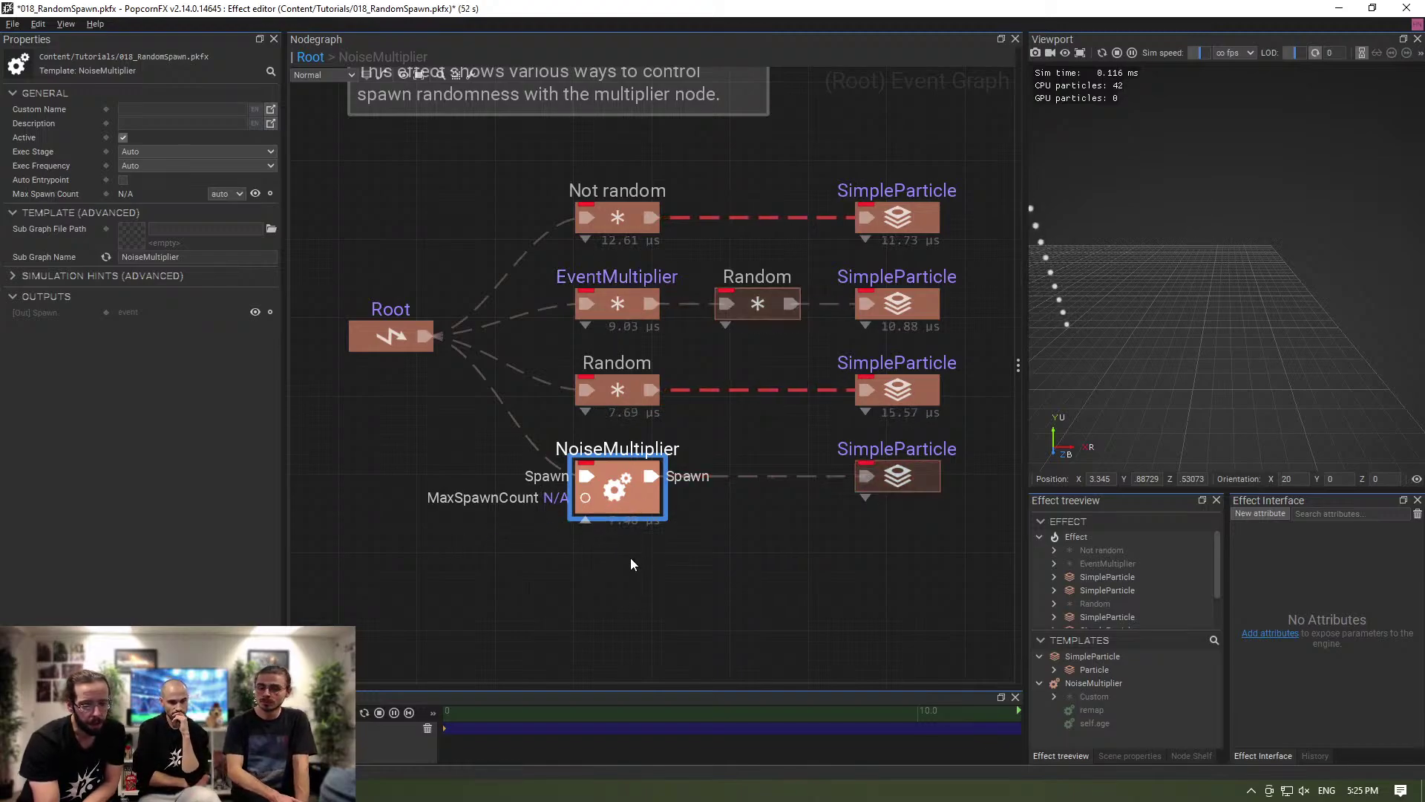
Reenter the NoiseMultiplier template and move the MaxSpawnCount input node up, just beneath the pseudo-random group.
{"action": "double_click", "coordinate": [611, 478]}
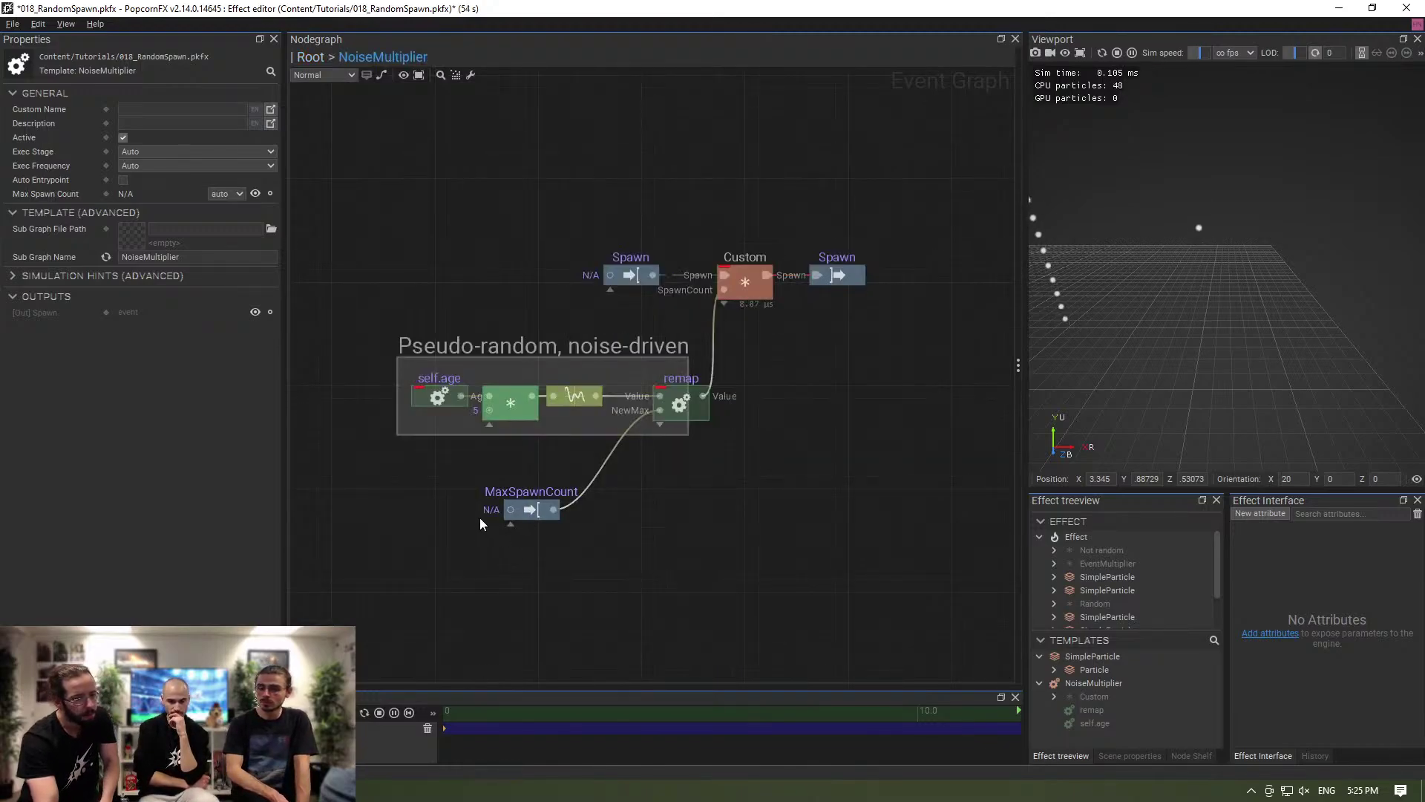
{"action": "middle_click_drag", "start_coordinate": [802, 444], "coordinate": [798, 487]}
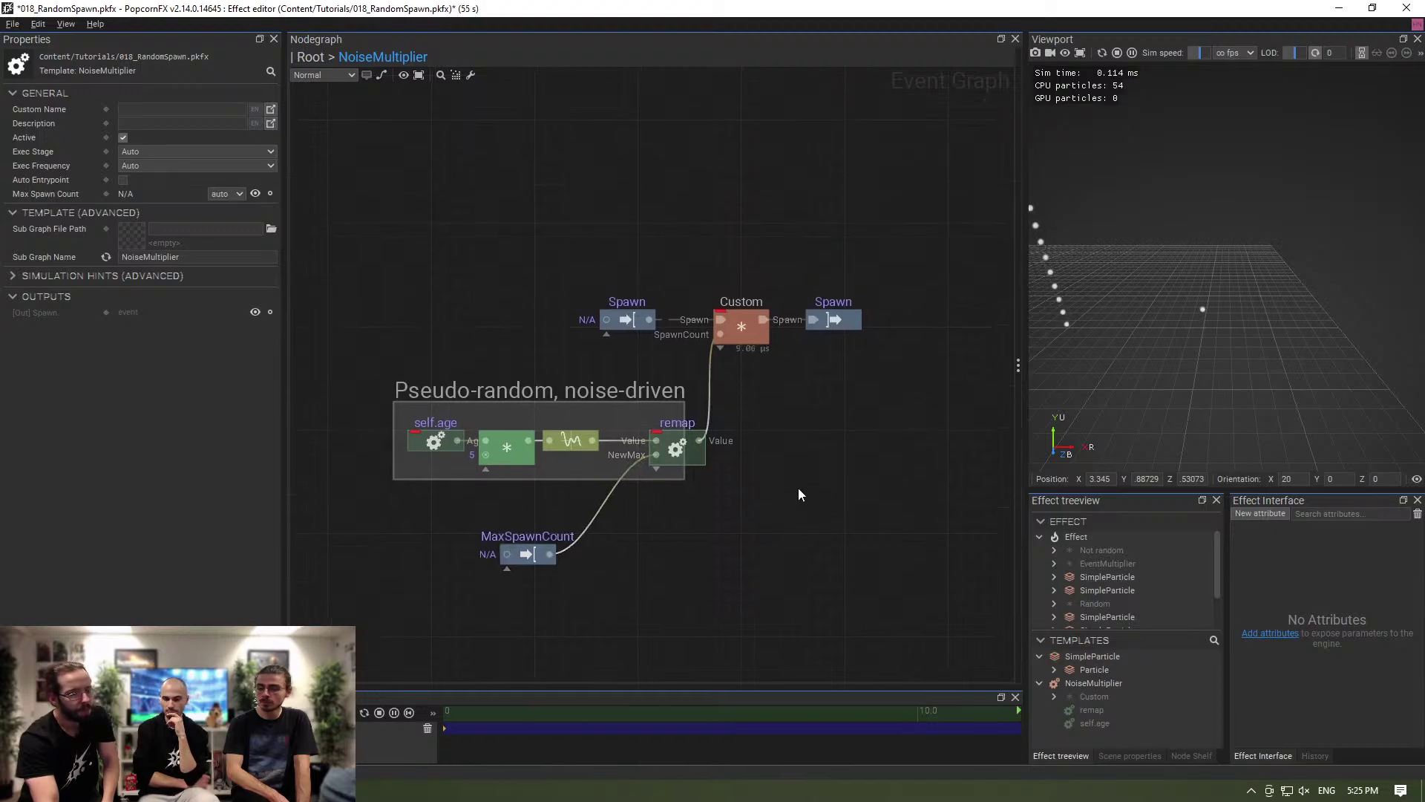
{"action": "left_click", "coordinate": [527, 553]}
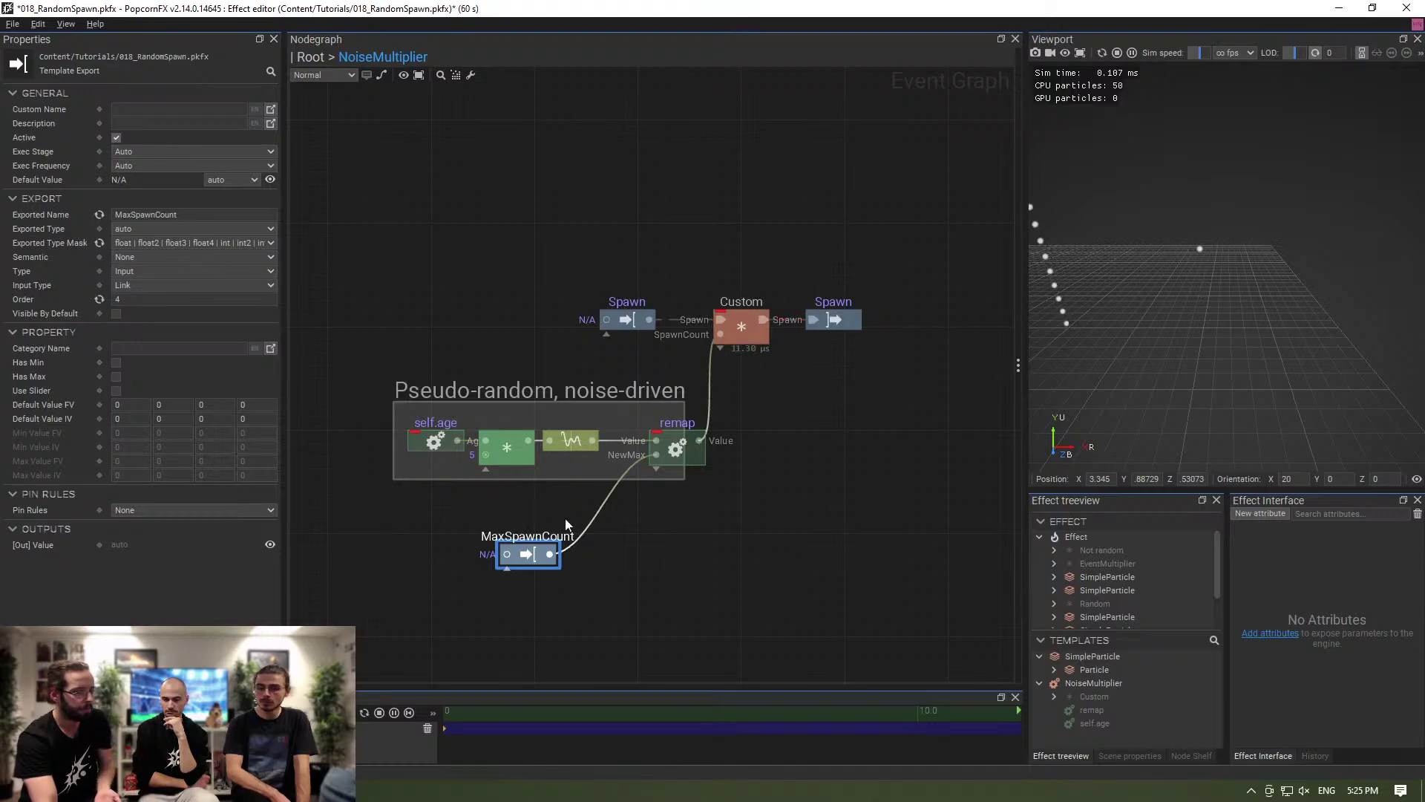
{"action": "middle_click_drag", "start_coordinate": [565, 523], "coordinate": [687, 557]}
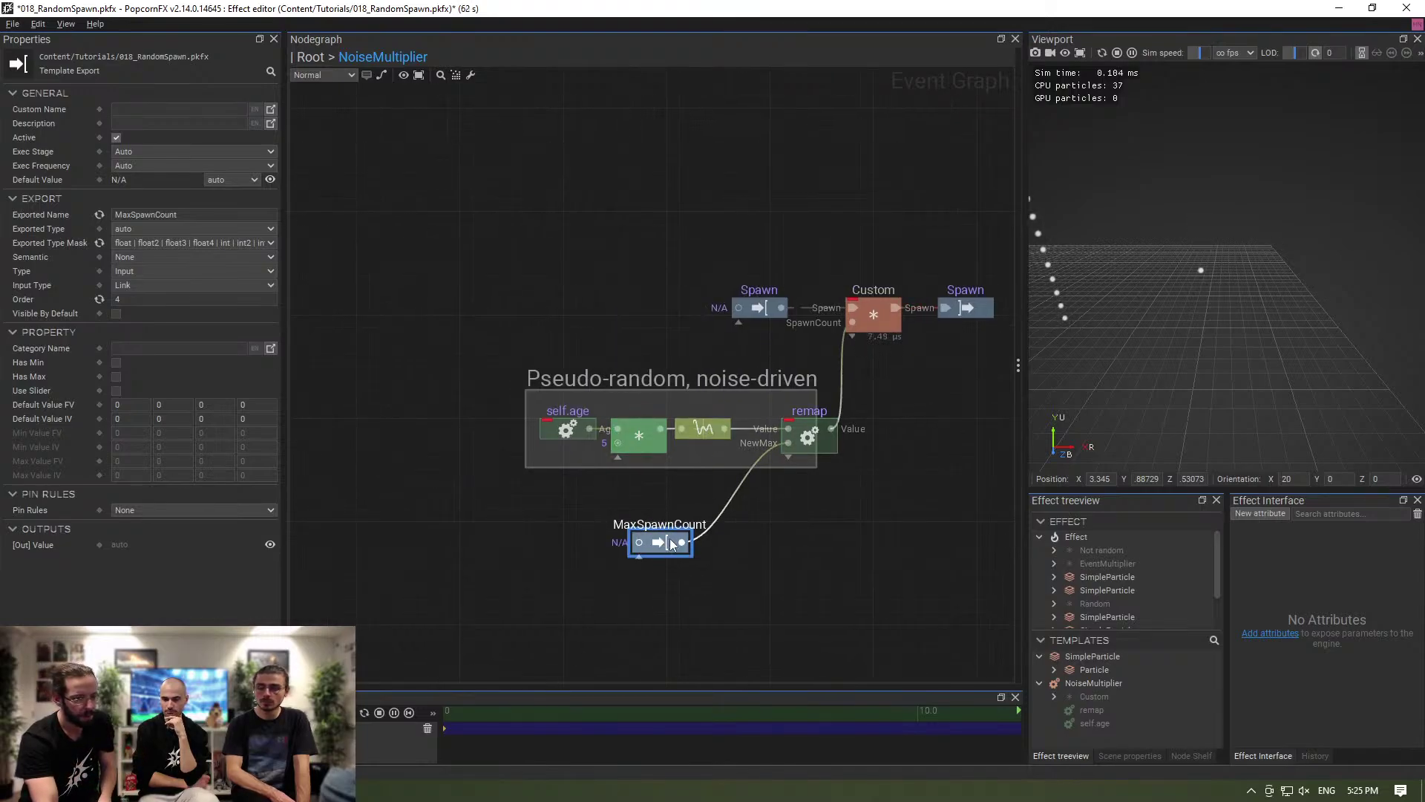
{"action": "left_click_drag", "start_coordinate": [671, 544], "coordinate": [668, 518]}
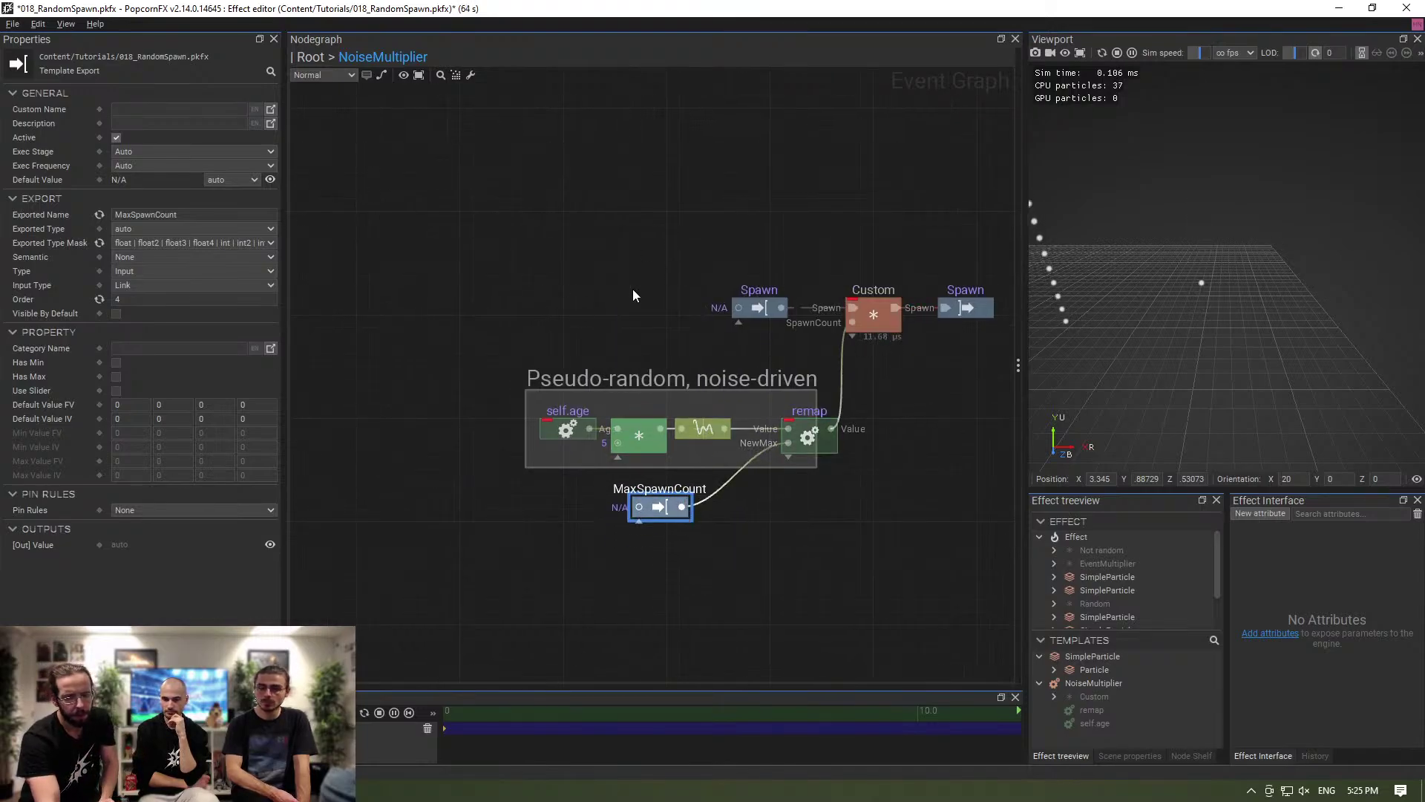
{"action": "scroll", "coordinate": [671, 551], "scroll_direction": "up", "scroll_amount": 1}
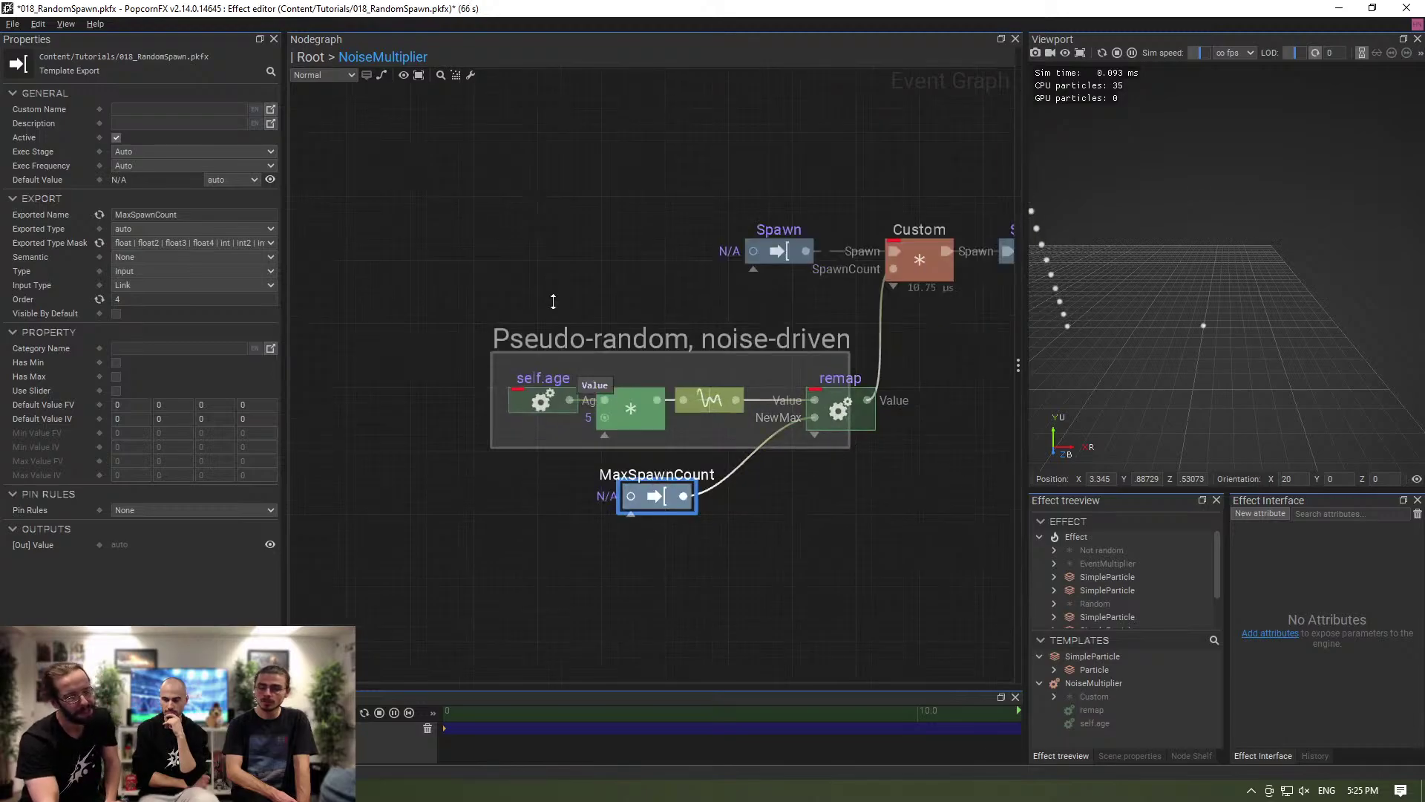
Back in the root graph, set the NoiseMultiplier node's Max Spawn Count to type float with value 10.
{"action": "left_click", "coordinate": [310, 58]}
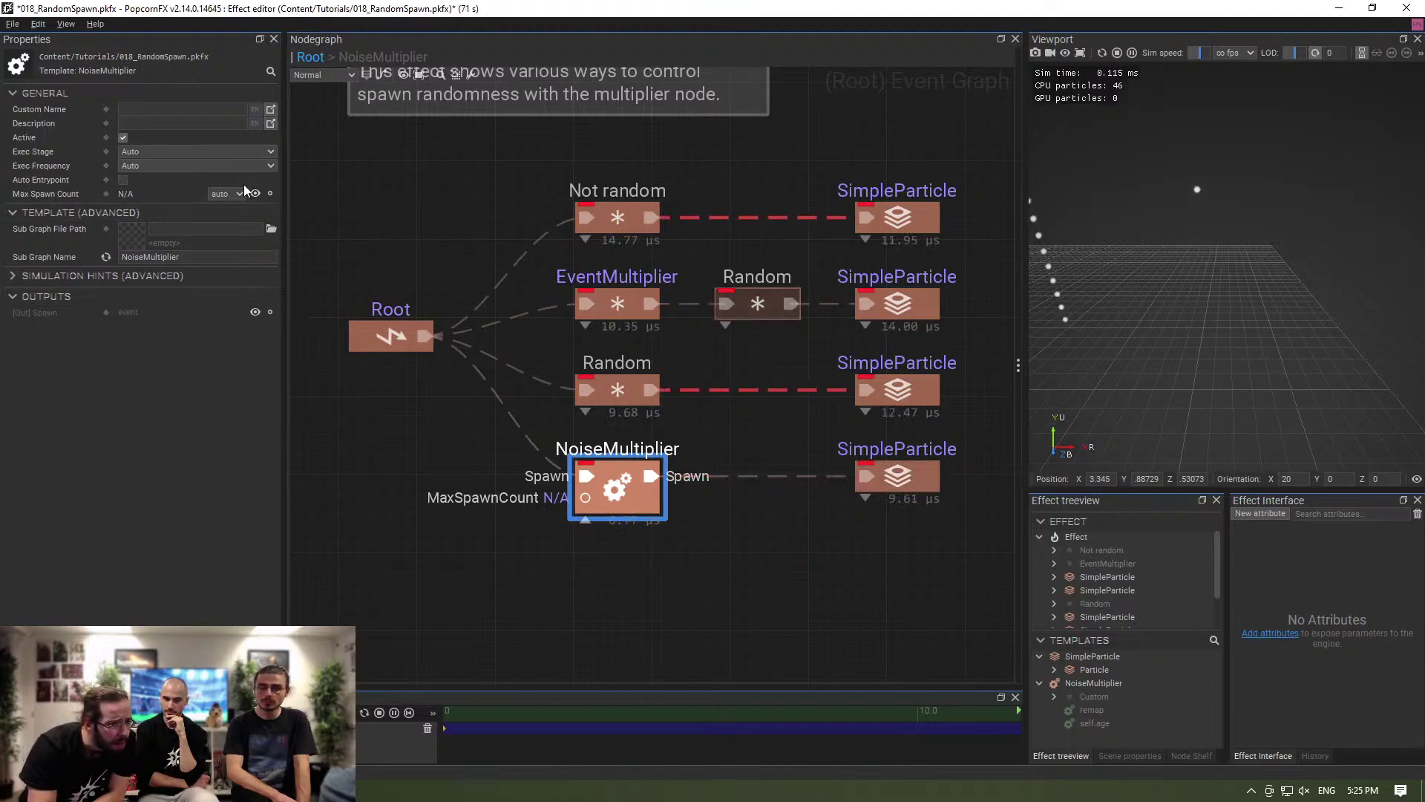
{"action": "left_click", "coordinate": [221, 196]}
{"action": "left_click", "coordinate": [220, 208]}
{"action": "left_click", "coordinate": [163, 193]}
{"action": "type", "text": "10"}
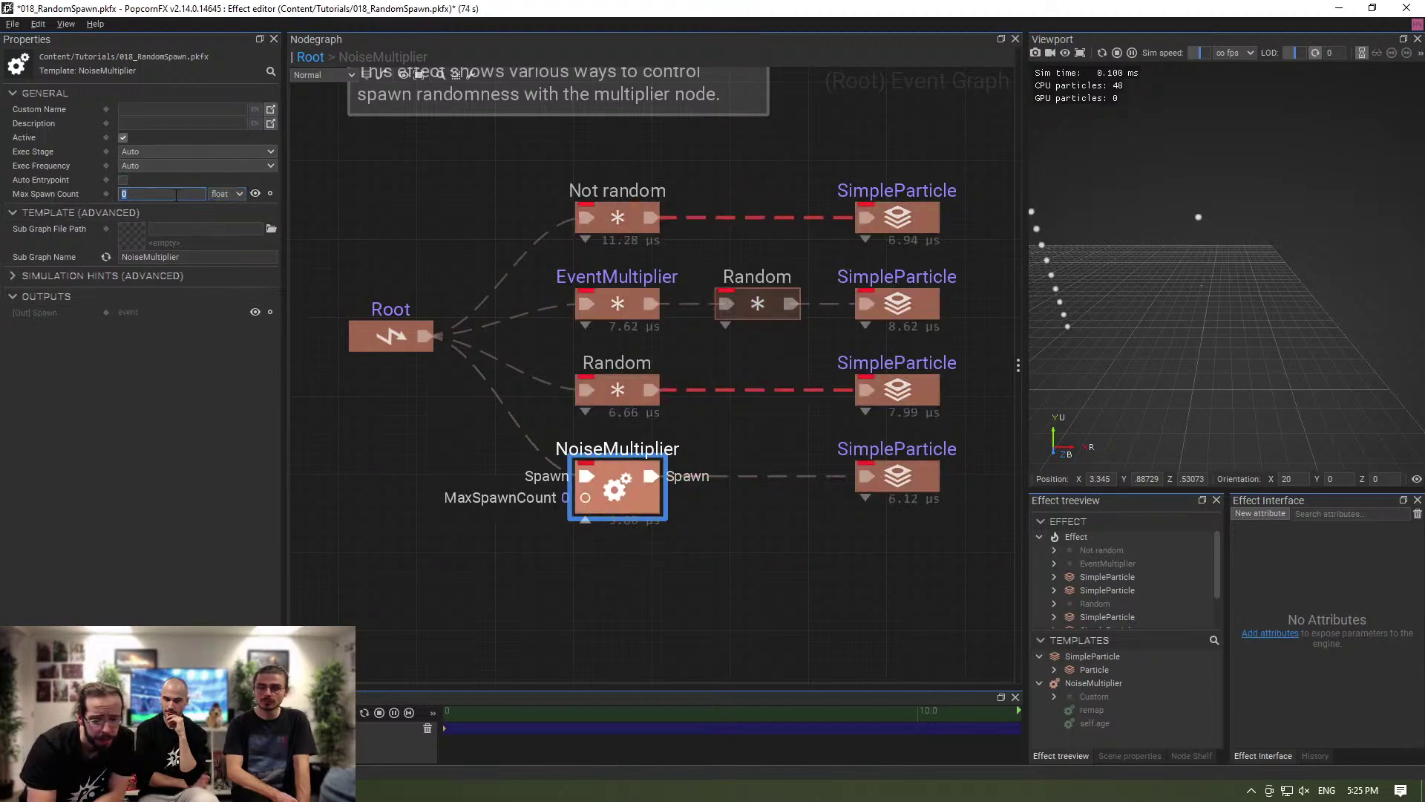
Apply the value 10 to the NoiseMultiplier node's Max Spawn Count.
{"action": "key", "text": "Return"}
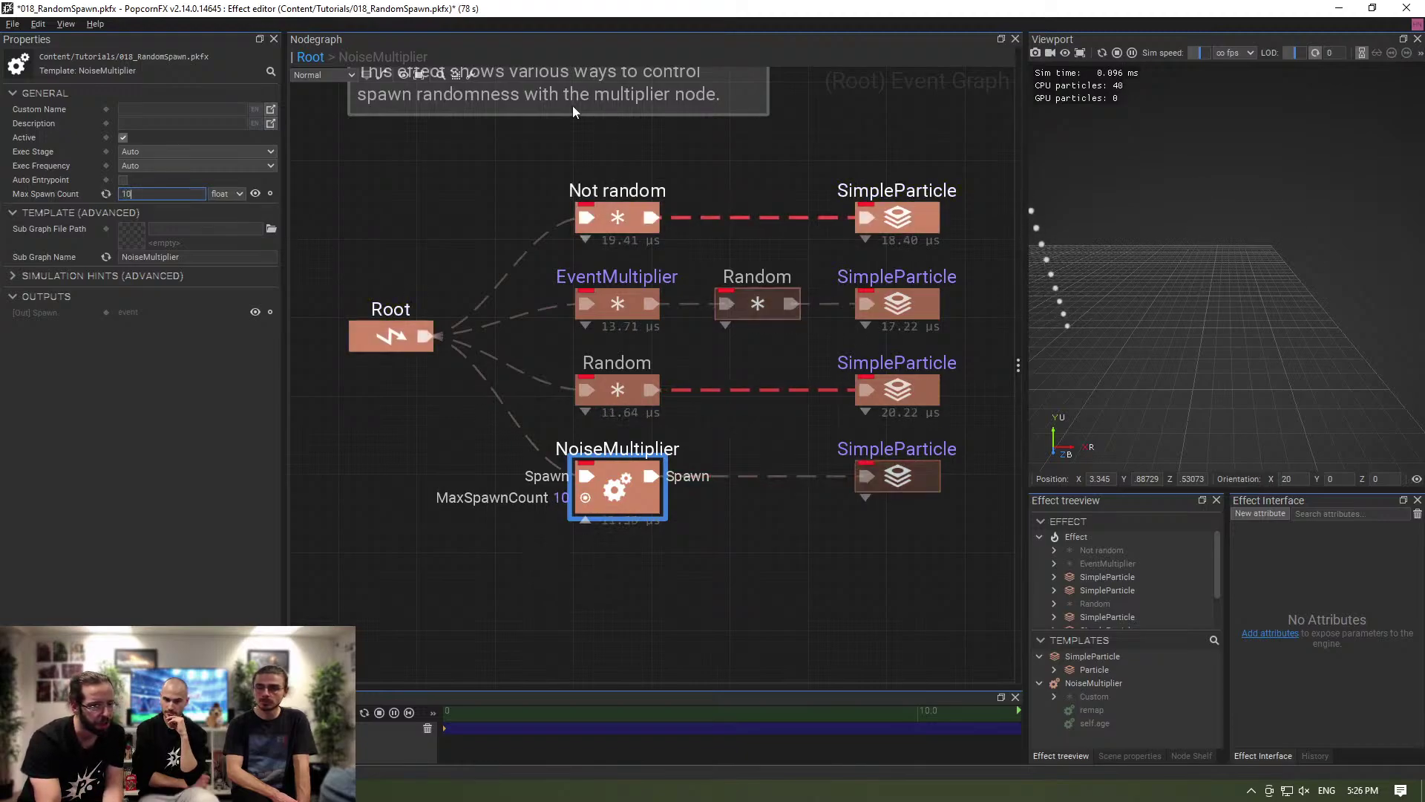
{"action": "middle_click_drag", "start_coordinate": [509, 177], "coordinate": [497, 264]}
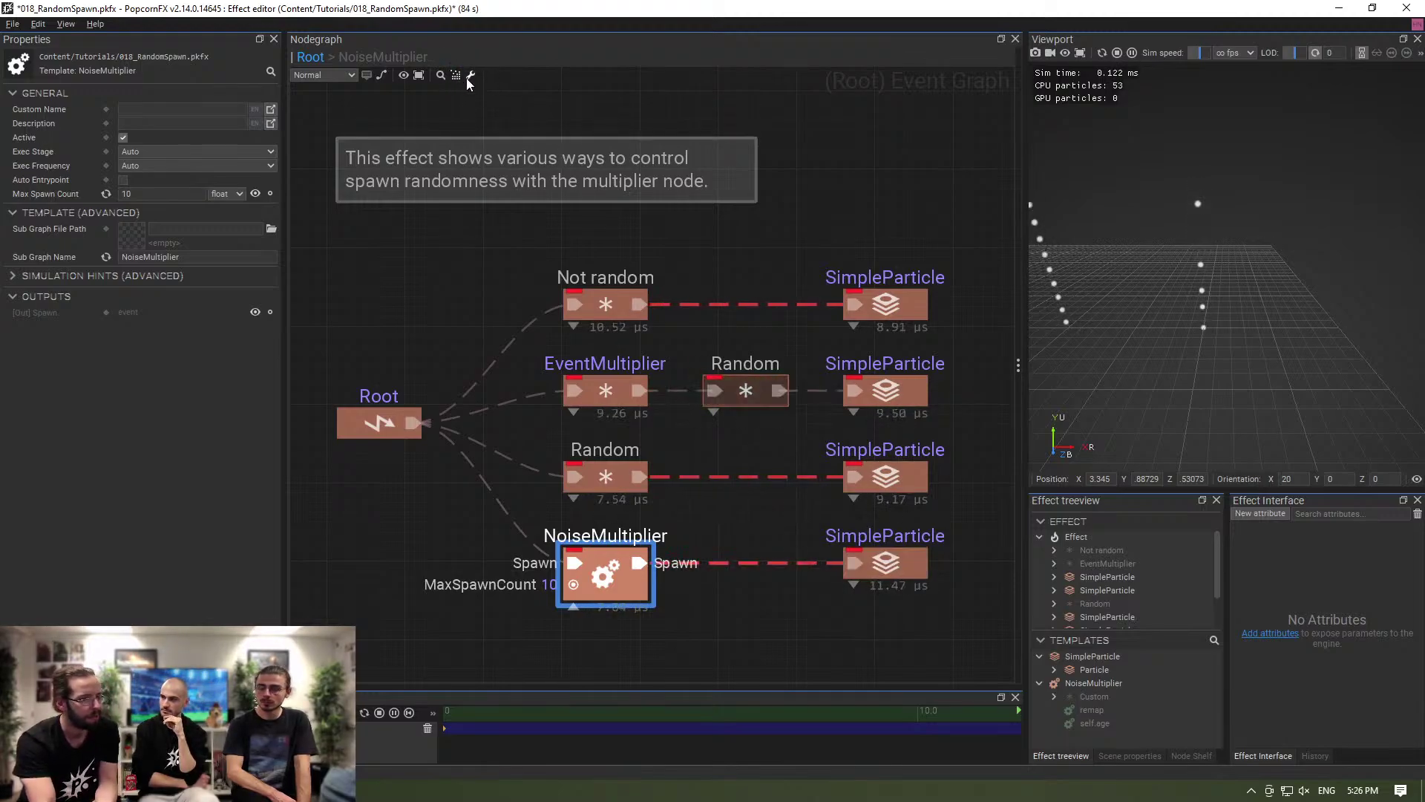
Look at the Nodegraph editor settings and the Developer Mode option in the General preferences, leaving them as they are.
{"action": "left_click", "coordinate": [469, 75]}
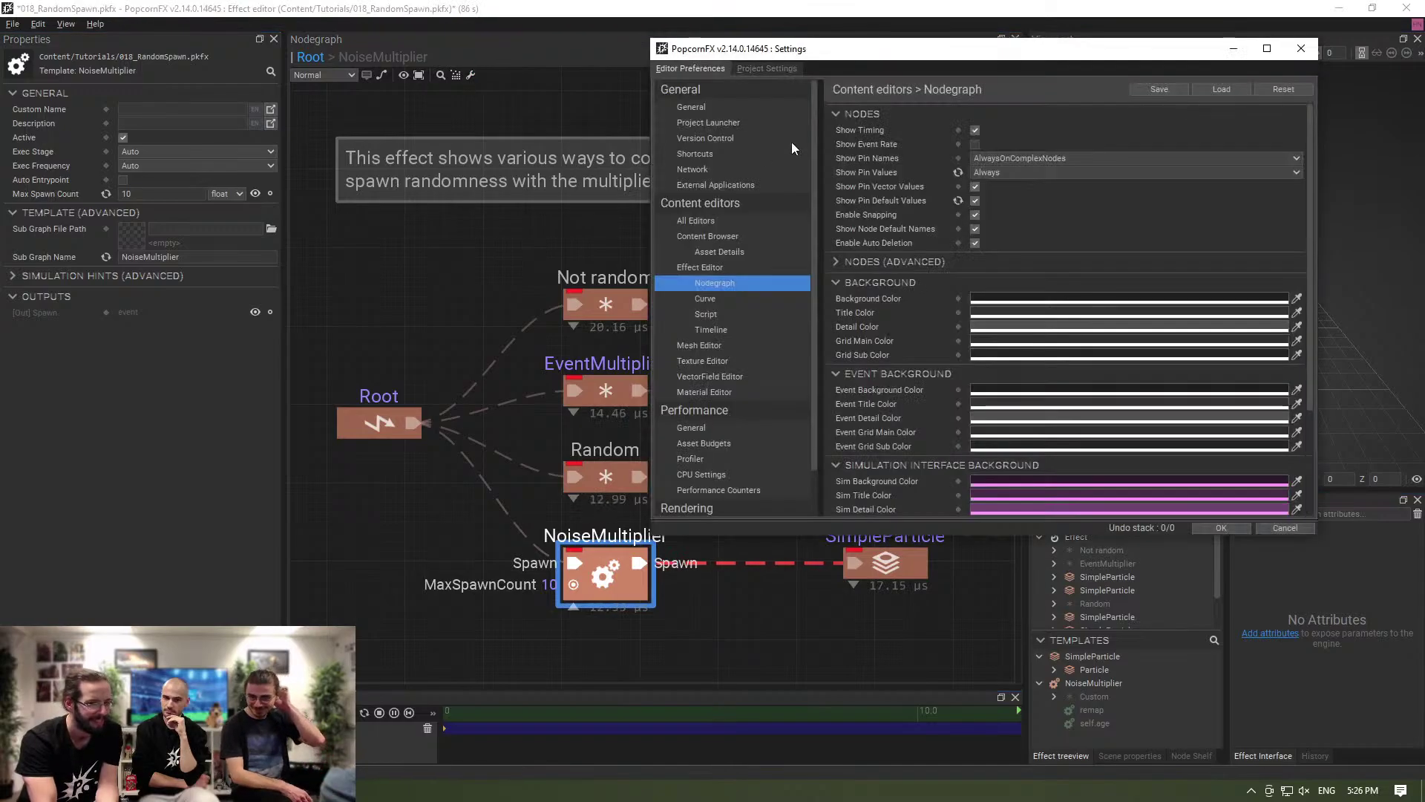
{"action": "left_click", "coordinate": [726, 109]}
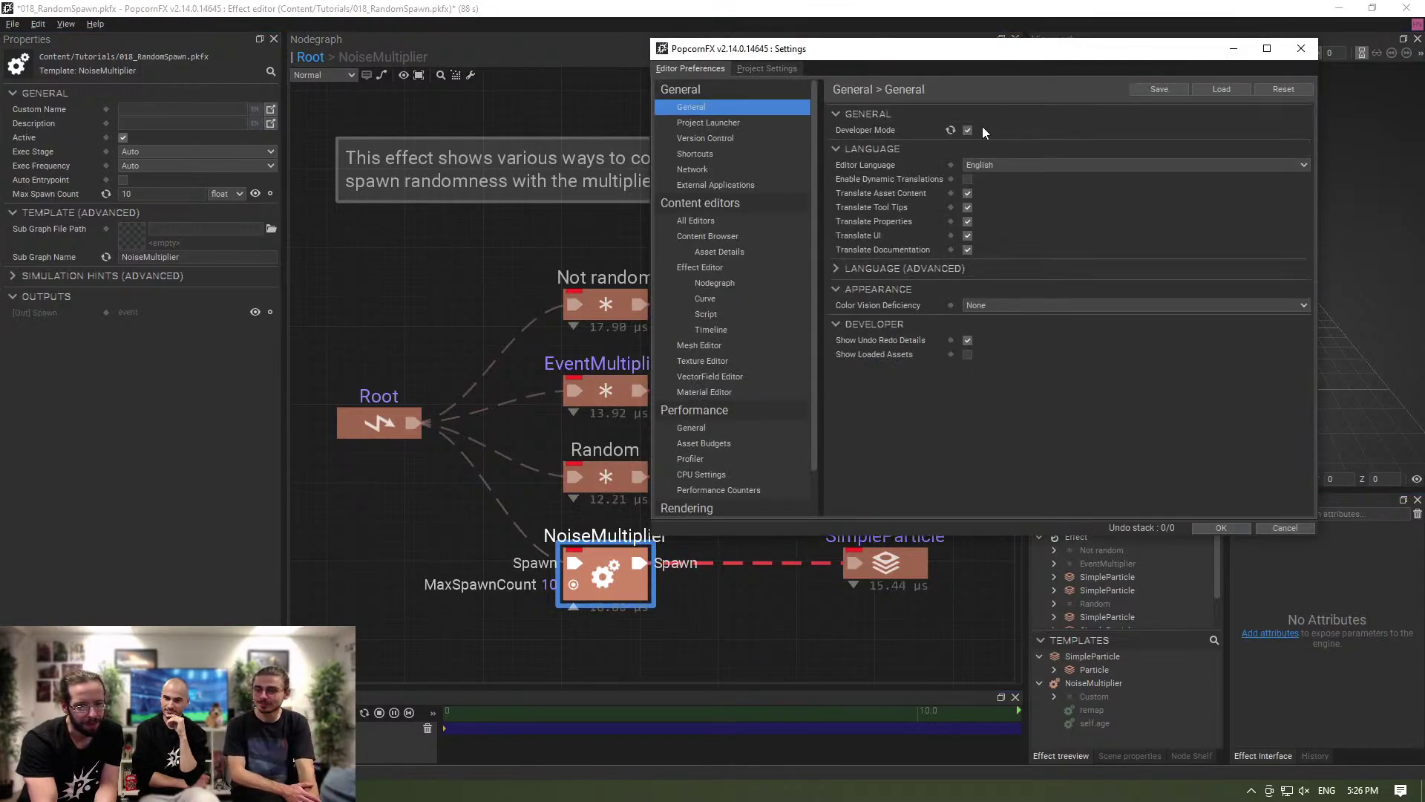
{"action": "left_click", "coordinate": [1300, 48]}
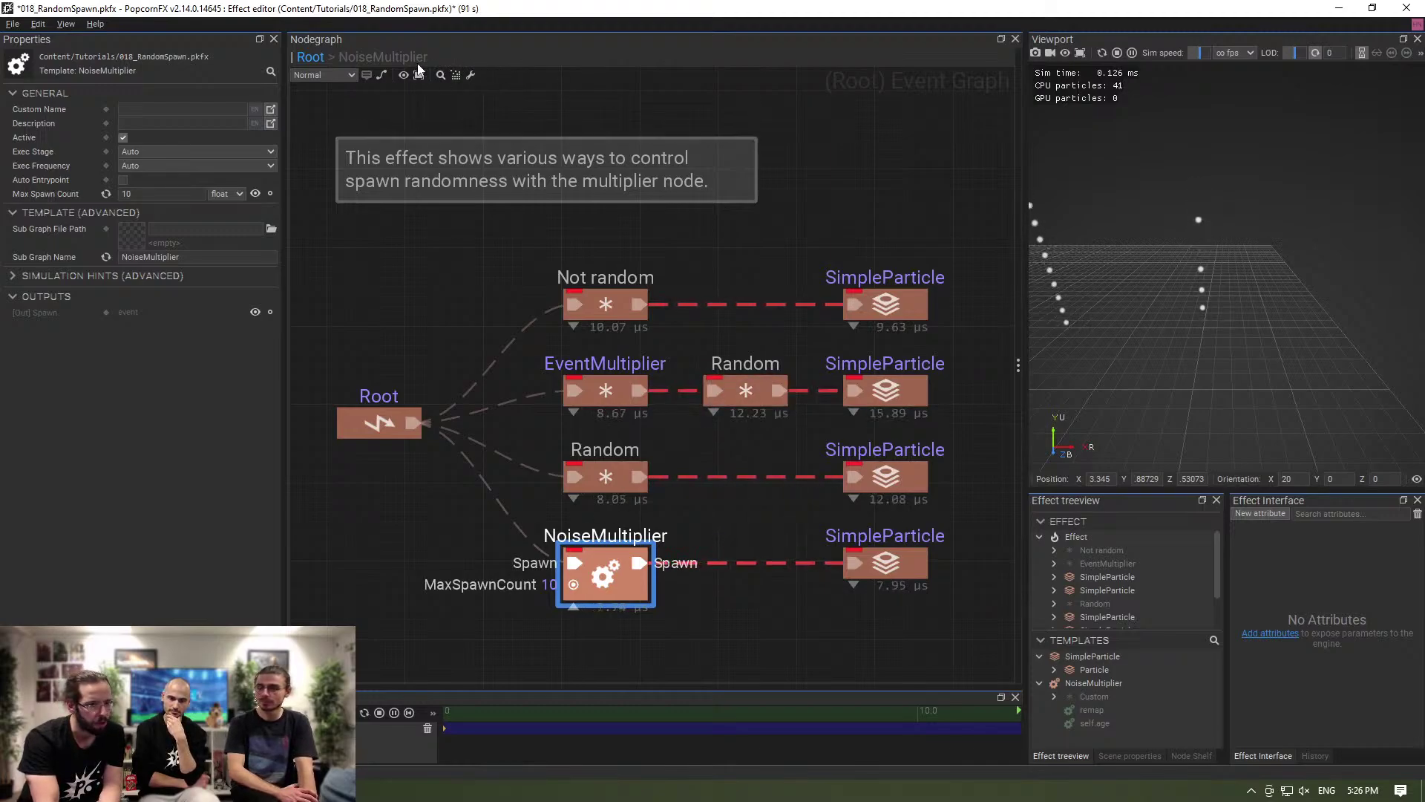
Try a Max Spawn Count of 100 on the NoiseMultiplier node, and settle on a value of 5.
{"action": "middle_click_drag", "start_coordinate": [502, 313], "coordinate": [551, 198]}
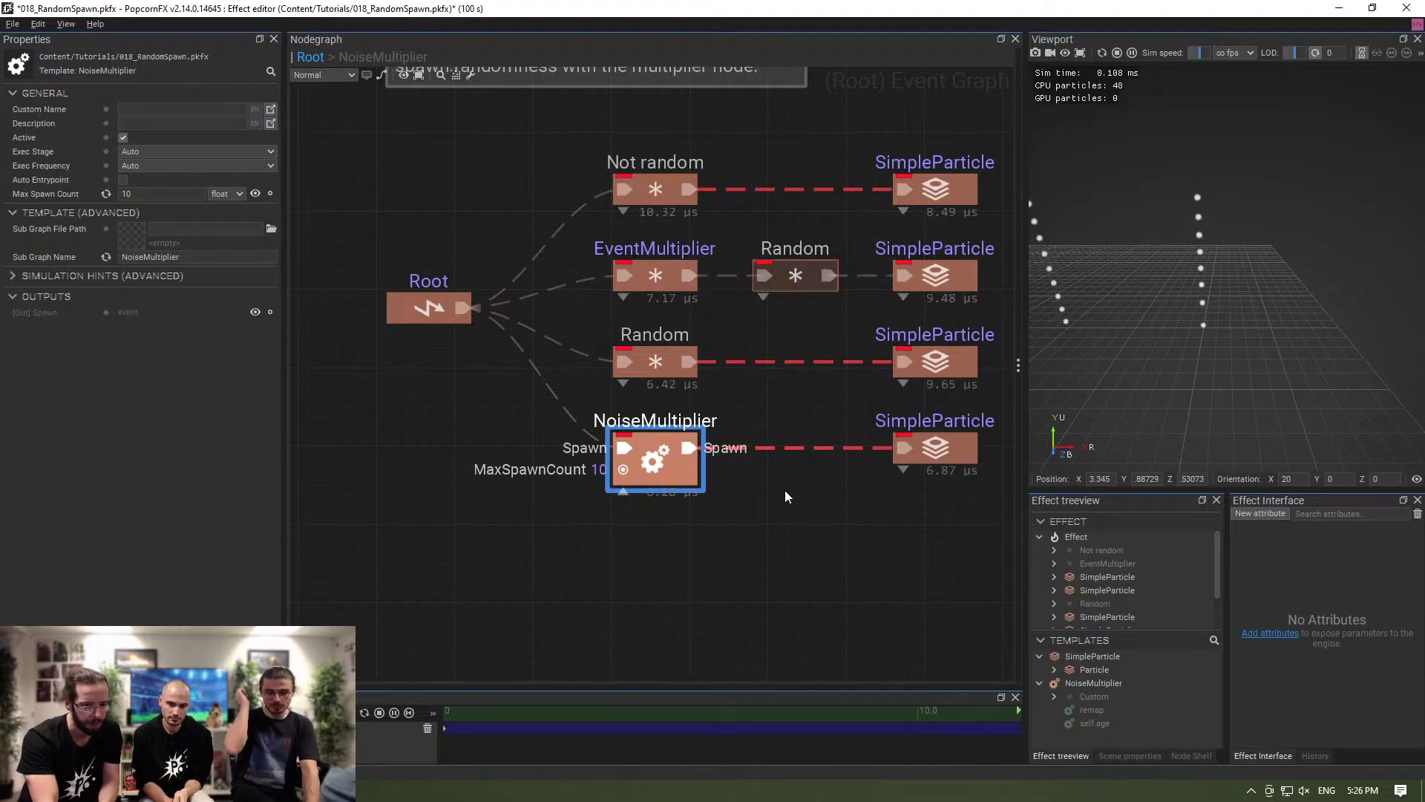
{"action": "double_click", "coordinate": [165, 193]}
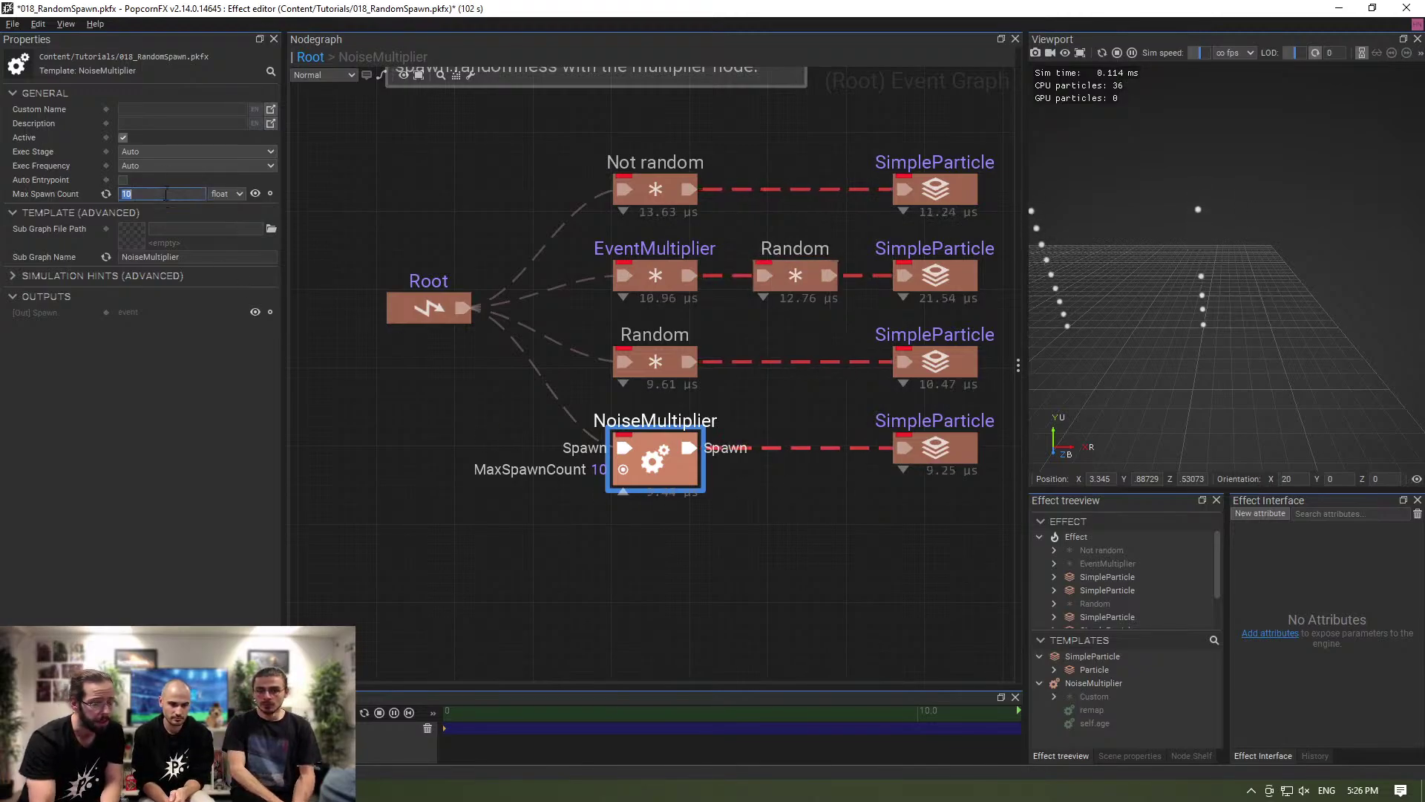
{"action": "type", "text": "100"}
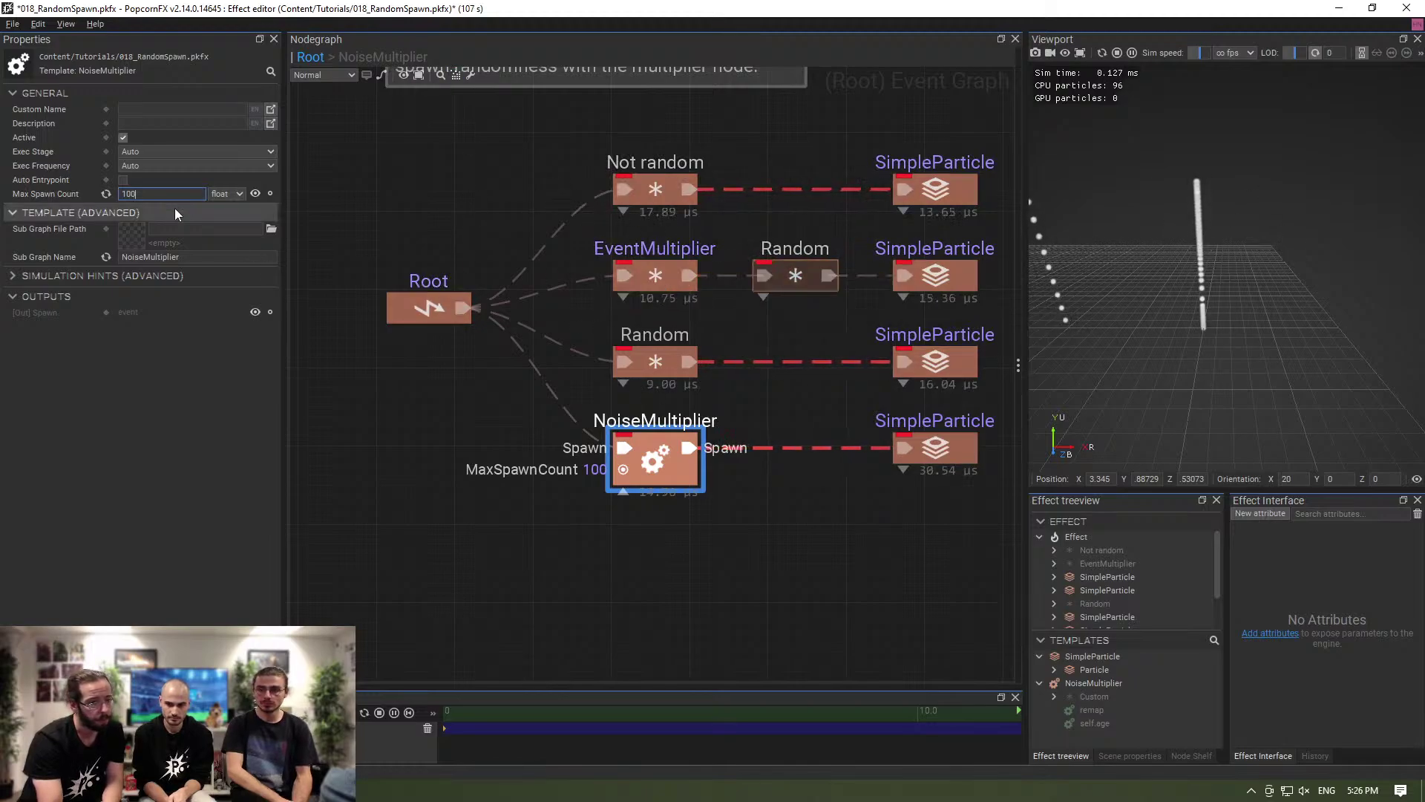
{"action": "double_click", "coordinate": [156, 190]}
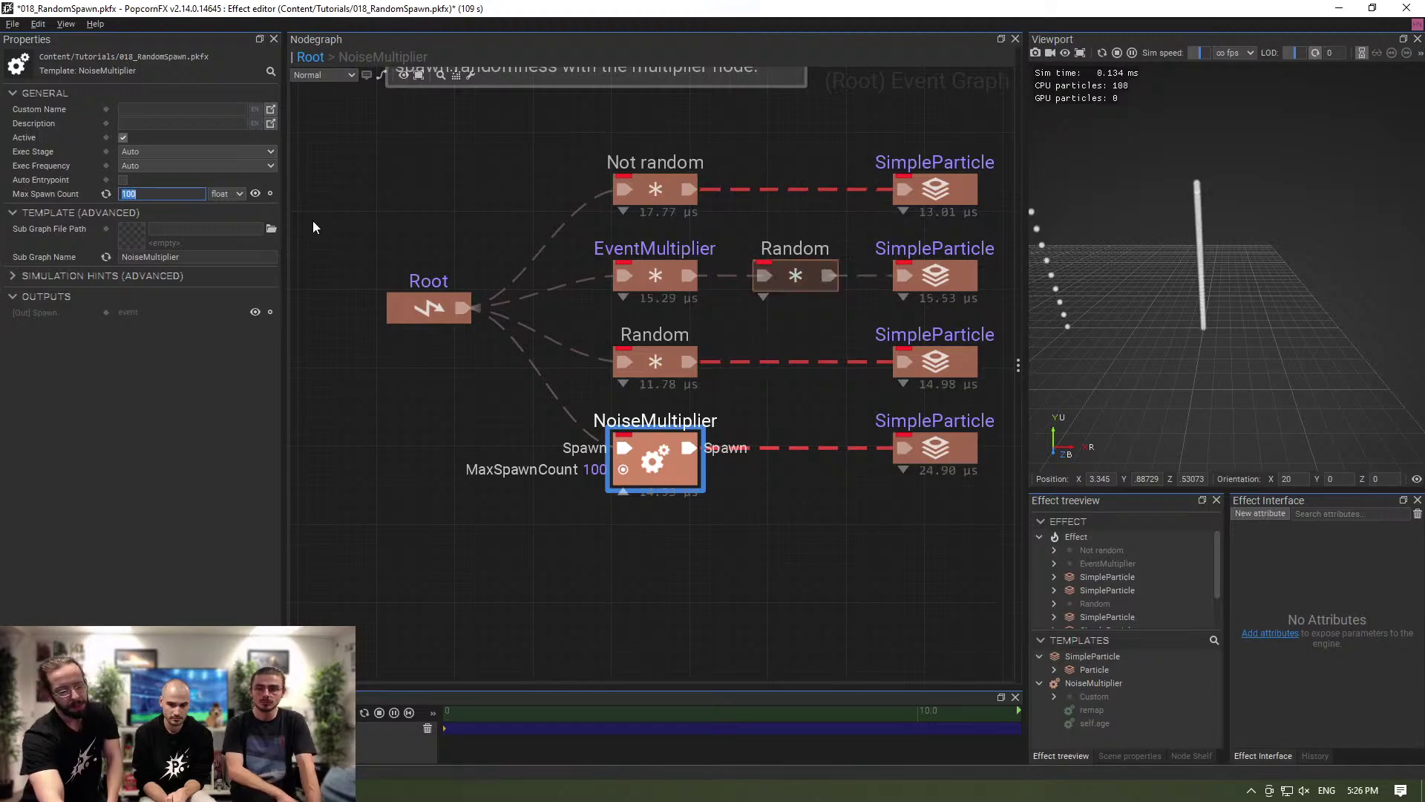
{"action": "type", "text": "5"}
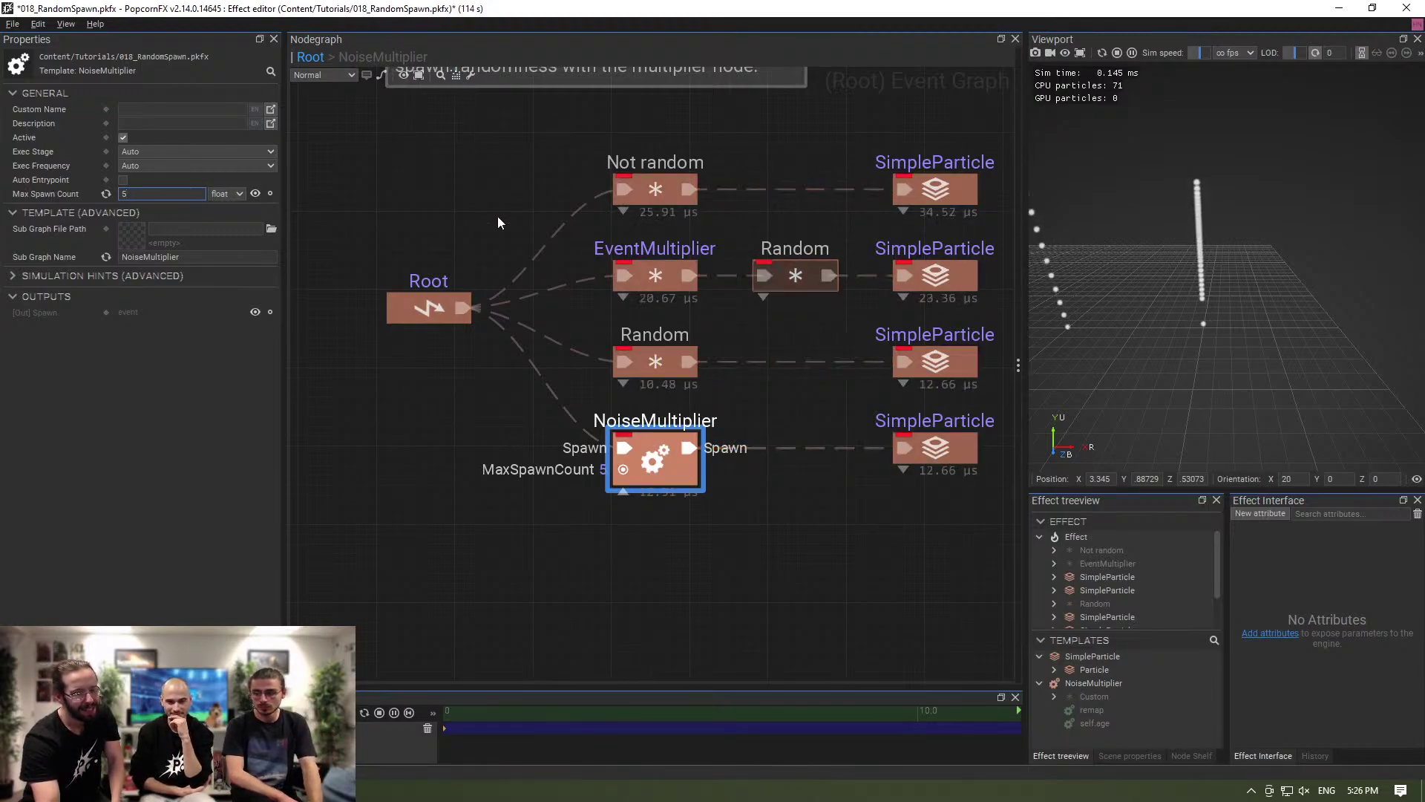
Check the event rate on the NoiseMultiplier node's Spawn output and deselect the node.
{"action": "middle_click_drag", "start_coordinate": [450, 177], "coordinate": [410, 159]}
{"action": "middle_click_drag", "start_coordinate": [757, 466], "coordinate": [703, 543]}
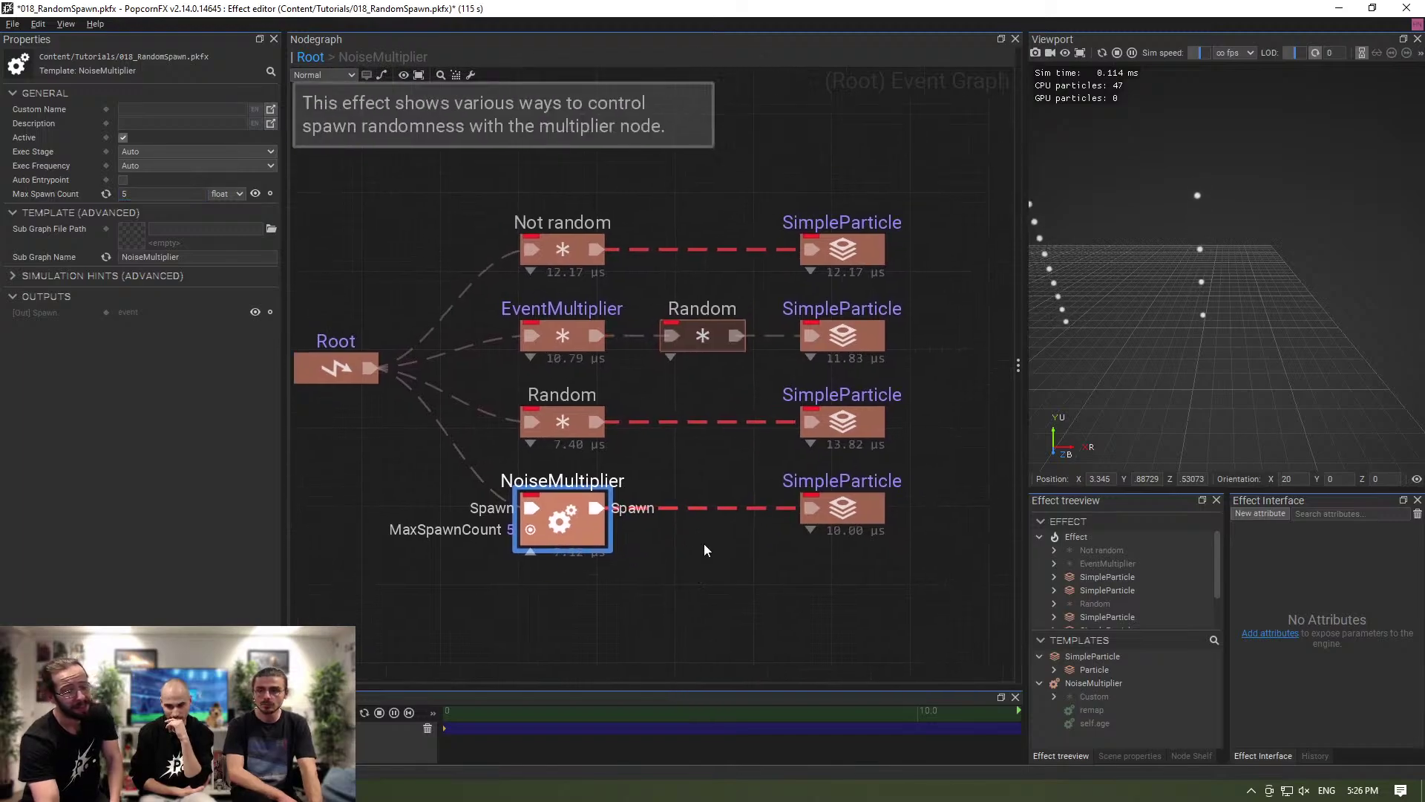
{"action": "mouse_move", "coordinate": [589, 509]}
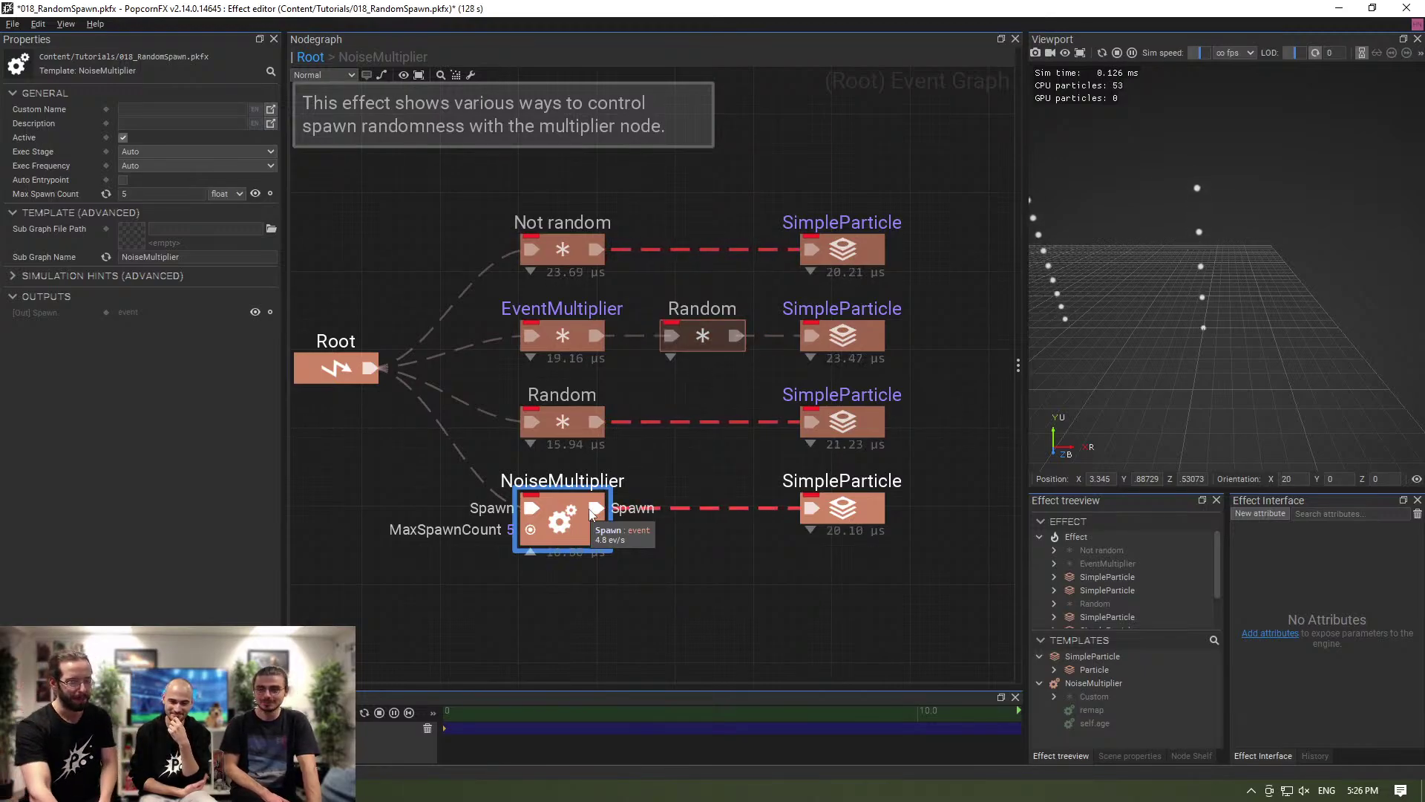
{"action": "left_click", "coordinate": [663, 635]}
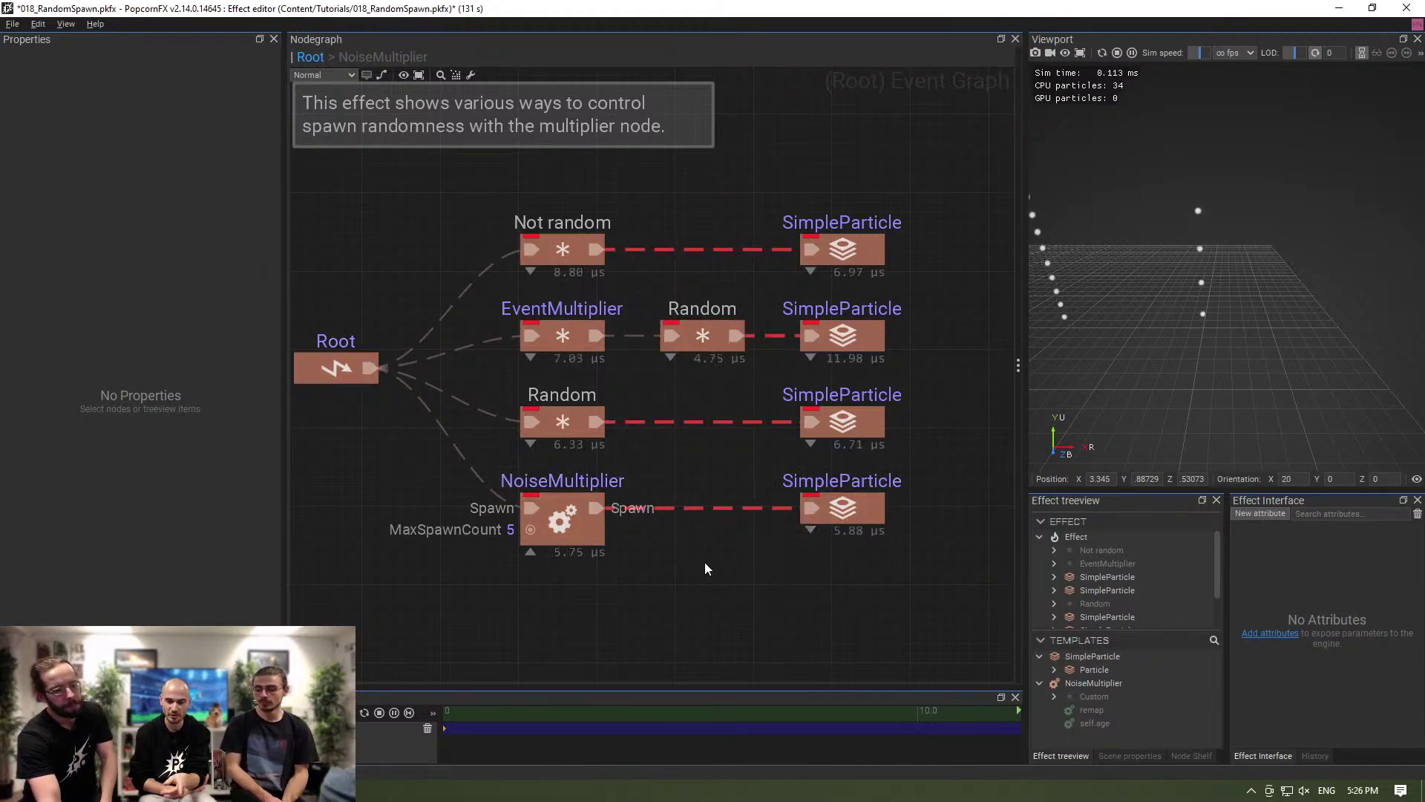
Enter the NoiseMultiplier template and display its nodes by Exec Rate to examine the pseudo-random group.
{"action": "middle_click_drag", "start_coordinate": [590, 621], "coordinate": [622, 579]}
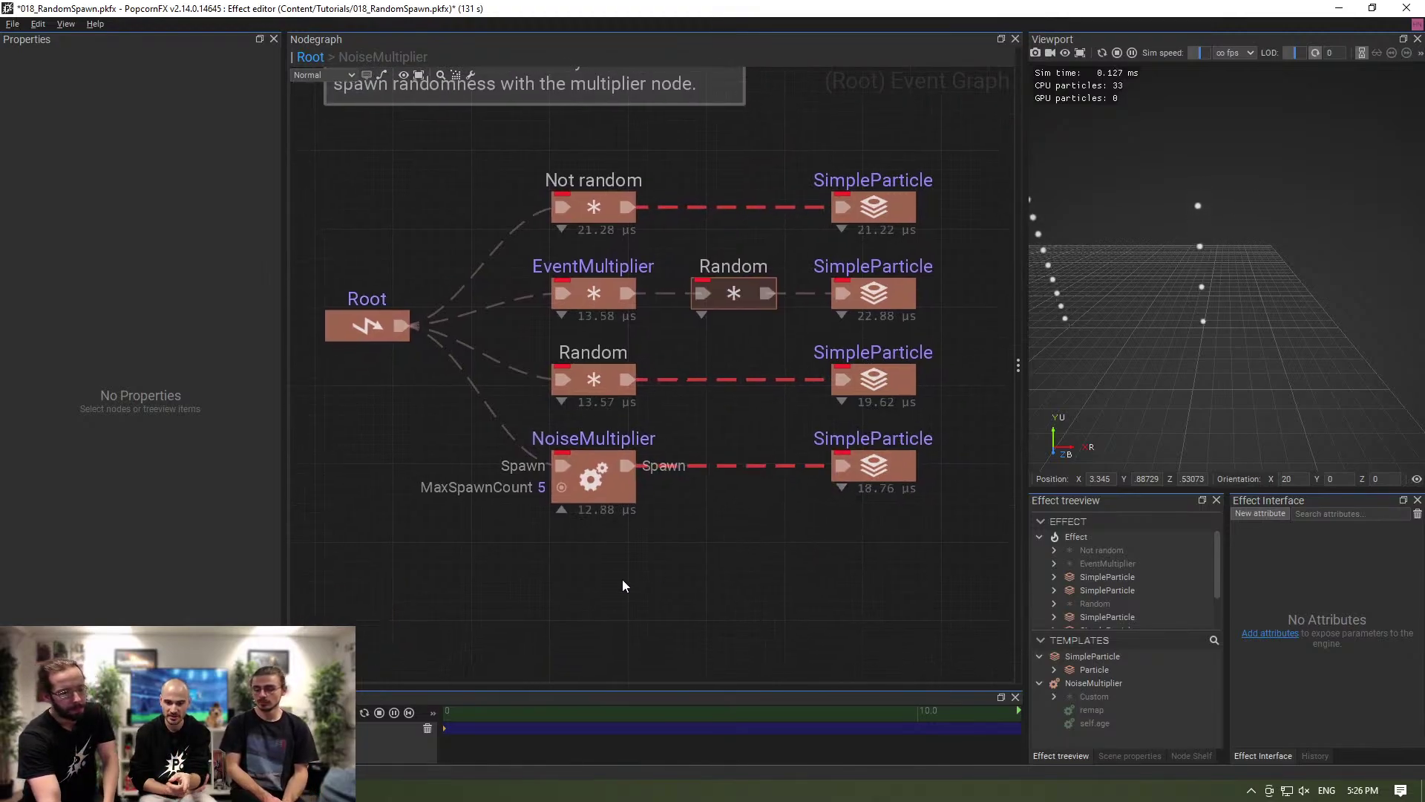
{"action": "double_click", "coordinate": [586, 491]}
{"action": "left_click", "coordinate": [318, 73]}
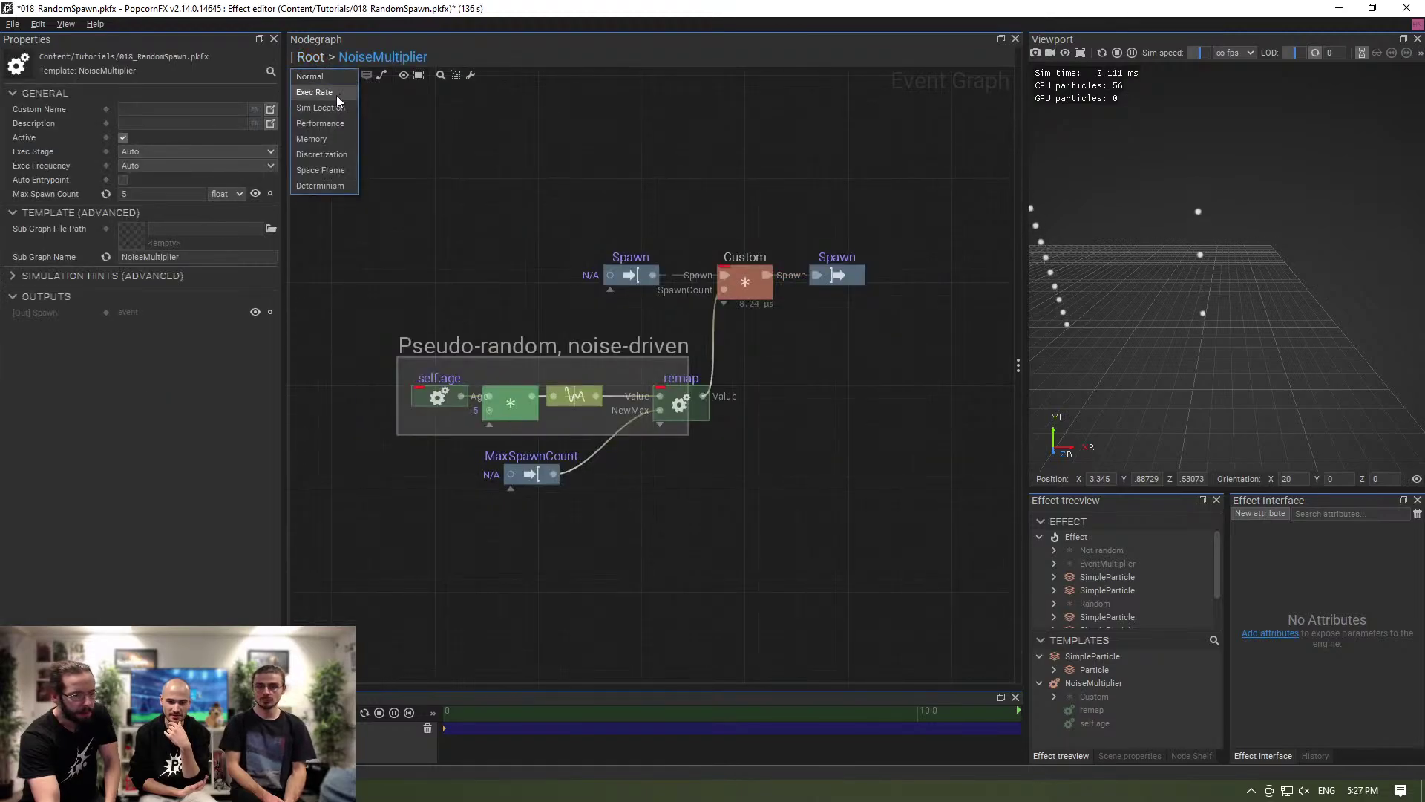
{"action": "left_click", "coordinate": [336, 95]}
{"action": "middle_click_drag", "start_coordinate": [507, 433], "coordinate": [647, 460]}
{"action": "scroll", "coordinate": [666, 409], "scroll_direction": "up", "scroll_amount": 3}
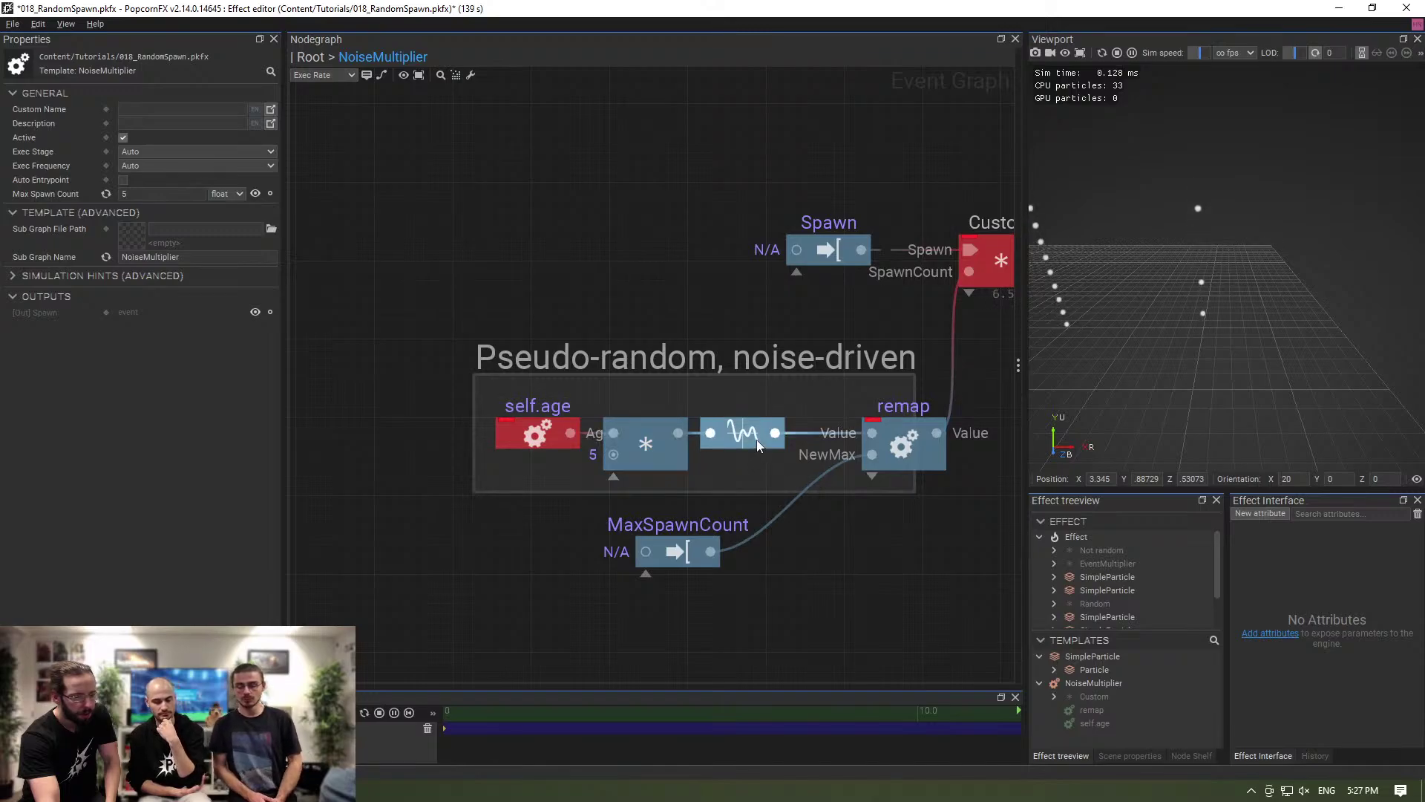
{"action": "middle_click_drag", "start_coordinate": [889, 532], "coordinate": [750, 440]}
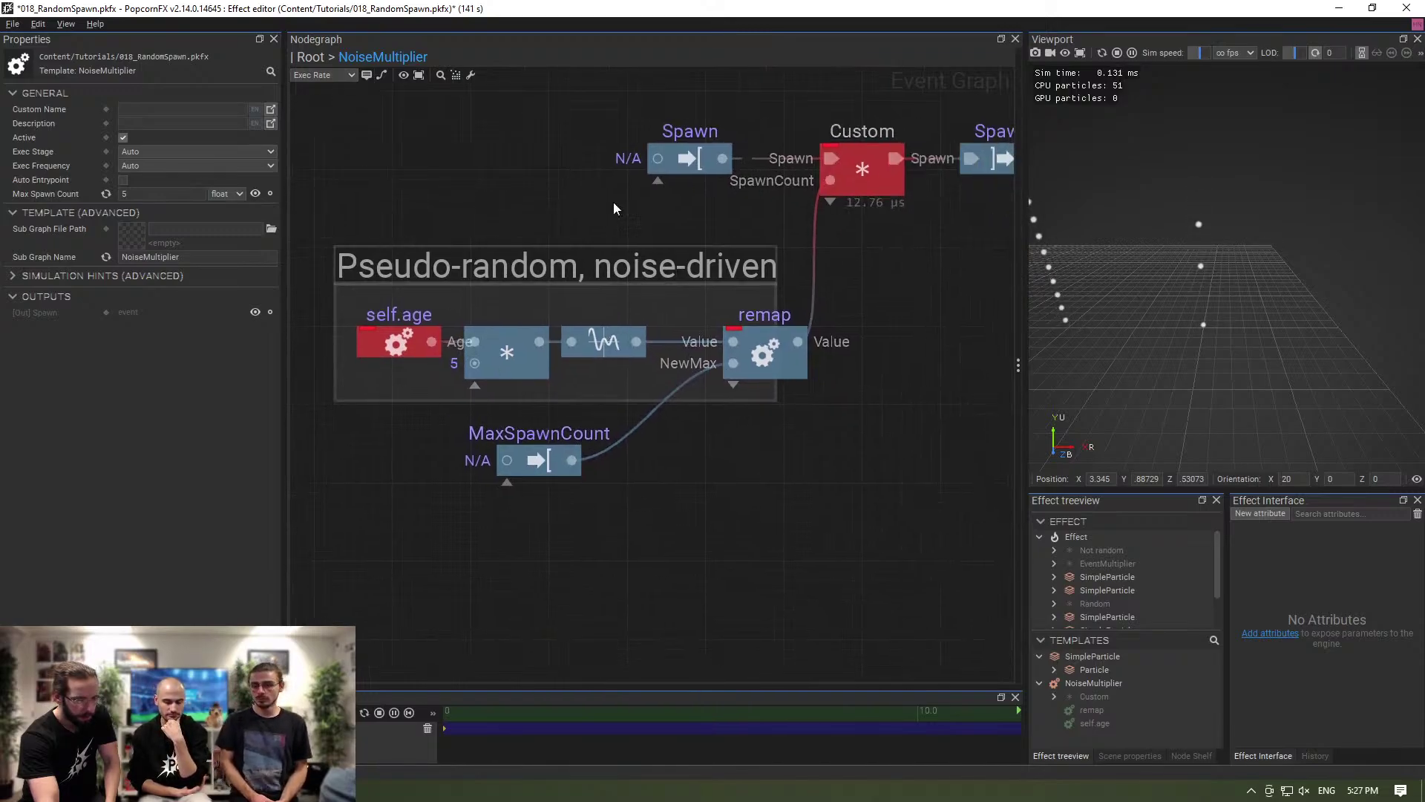
Set the Exec Stage of the Math Waveform node between the multiply and remap nodes to Evolve.
{"action": "left_click", "coordinate": [399, 347]}
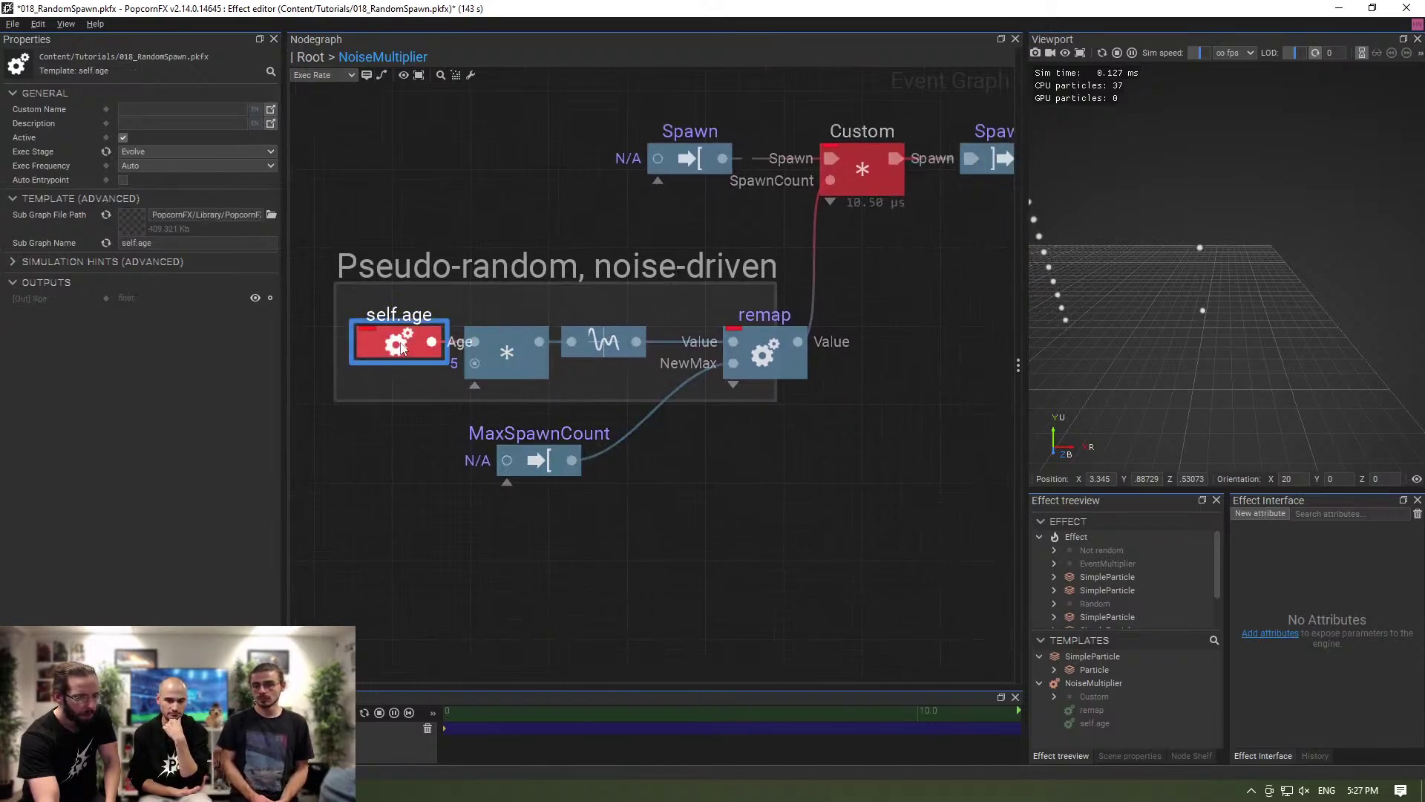
{"action": "left_click", "coordinate": [582, 345]}
{"action": "left_click", "coordinate": [112, 152]}
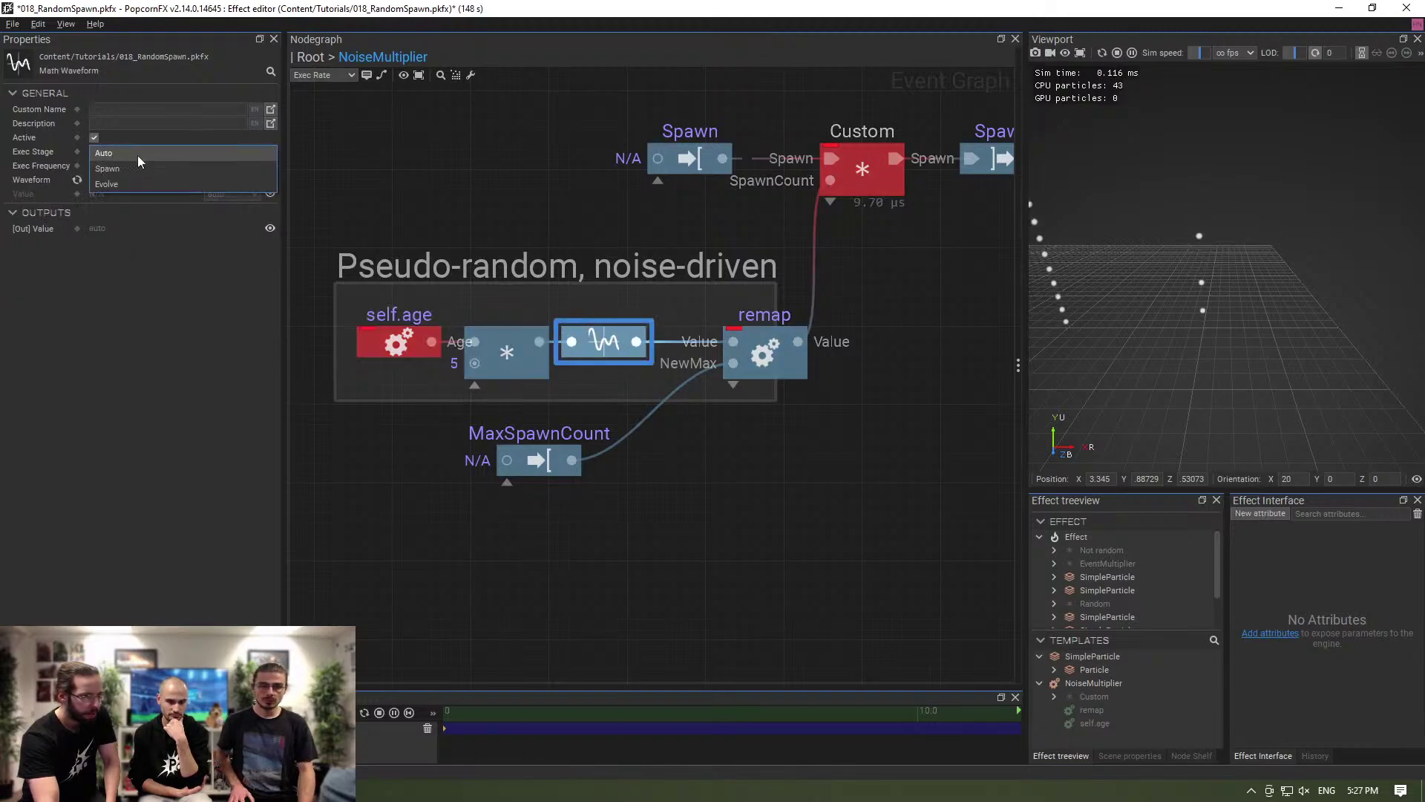
{"action": "left_click", "coordinate": [150, 191]}
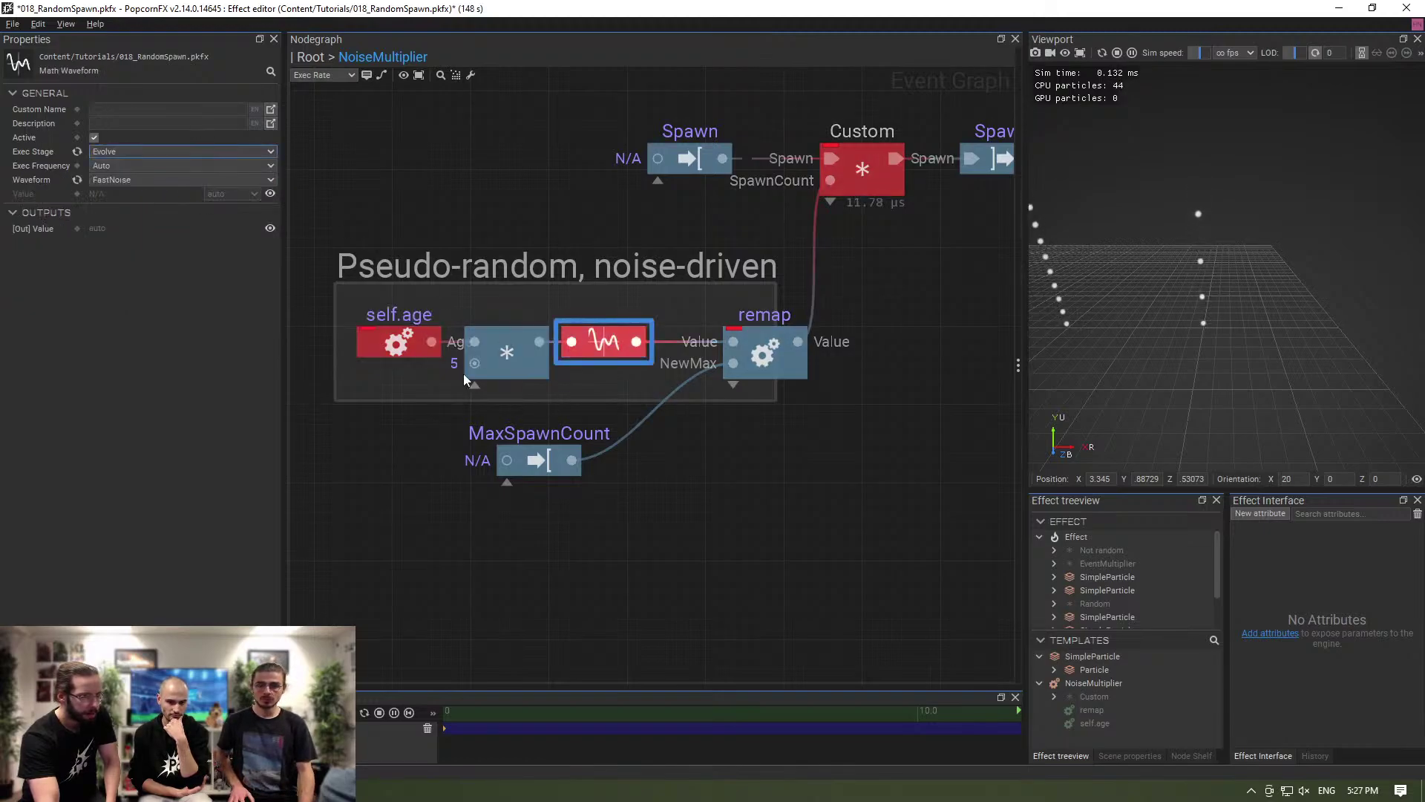
{"action": "left_click", "coordinate": [751, 493]}
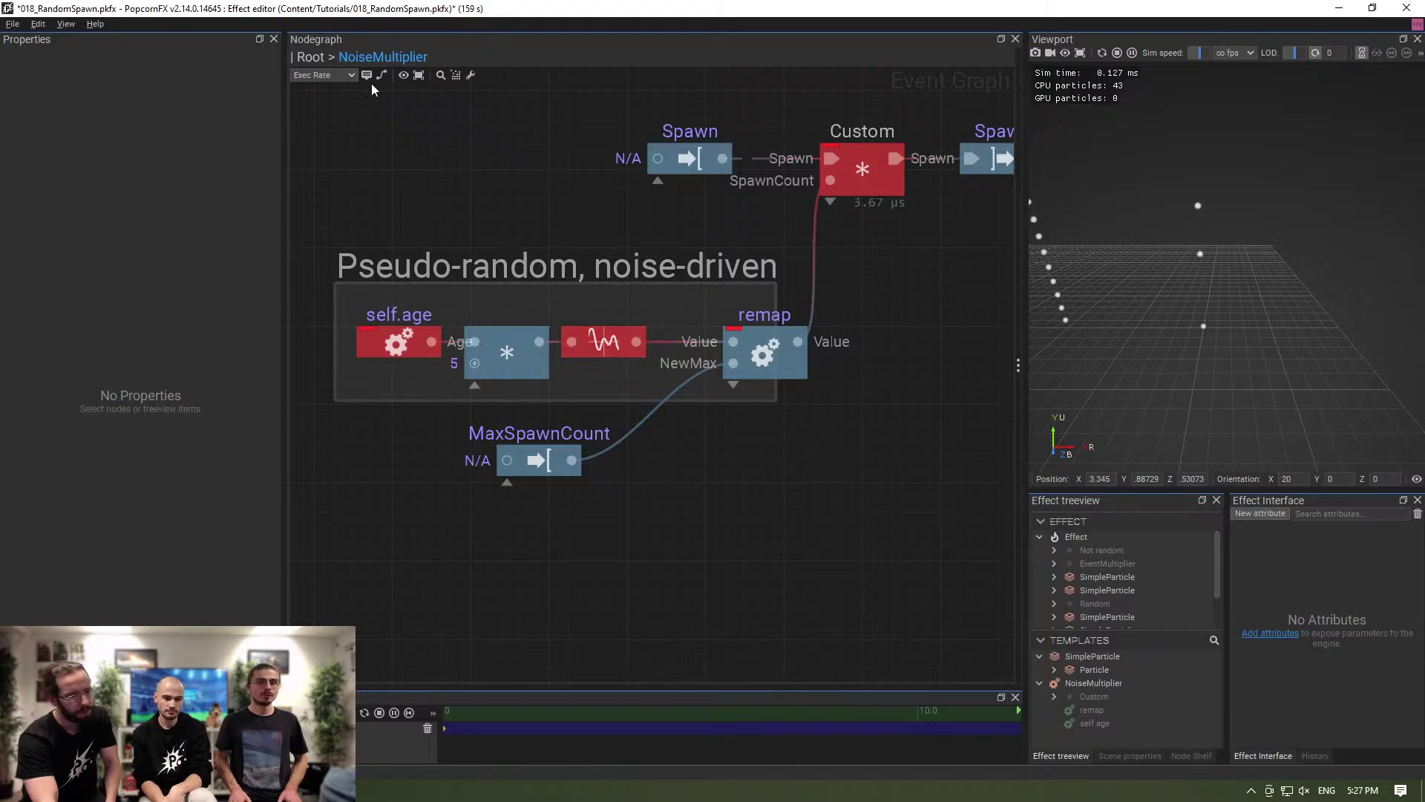
Return the nodegraph display mode to Normal and close the RandomSpawn effect.
{"action": "left_click", "coordinate": [331, 75]}
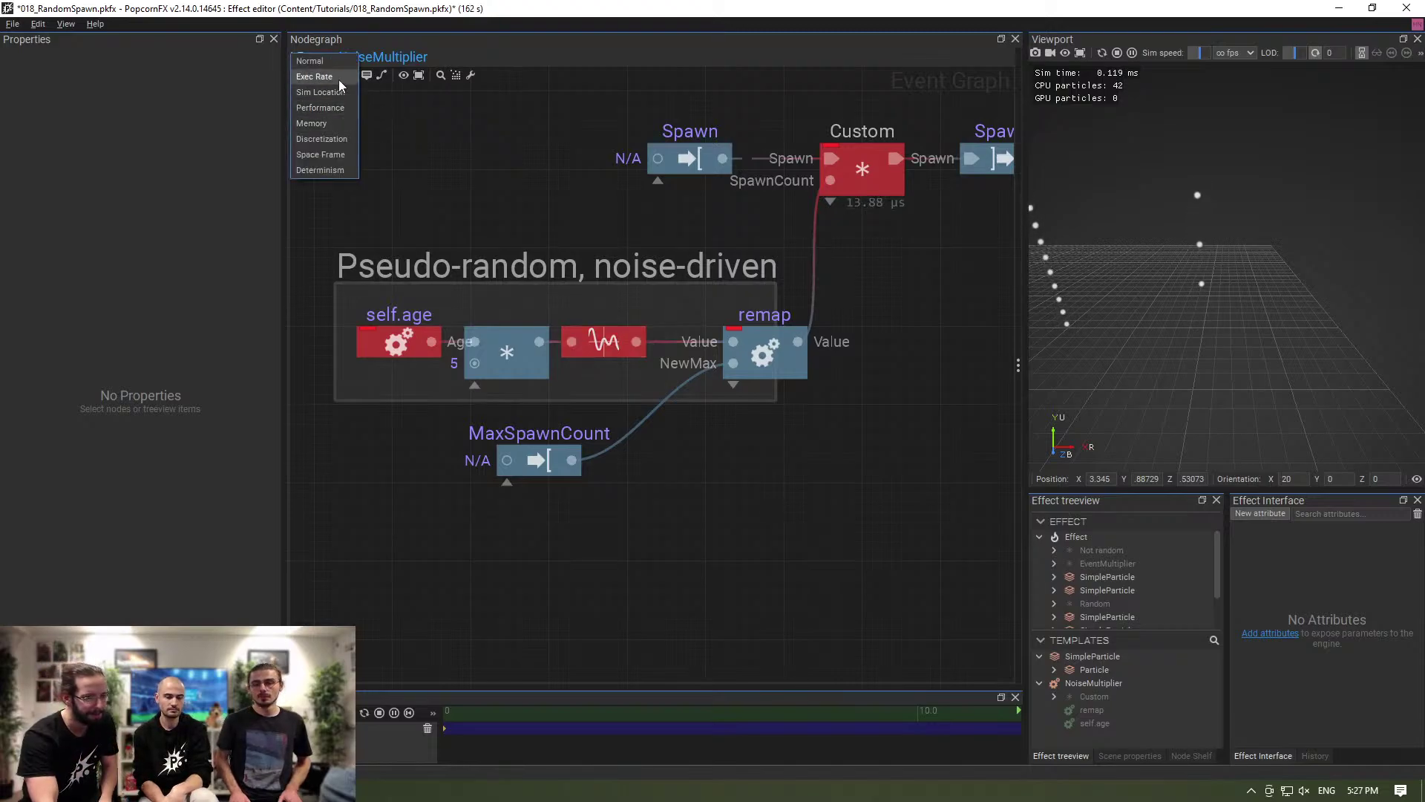
{"action": "left_click", "coordinate": [327, 77]}
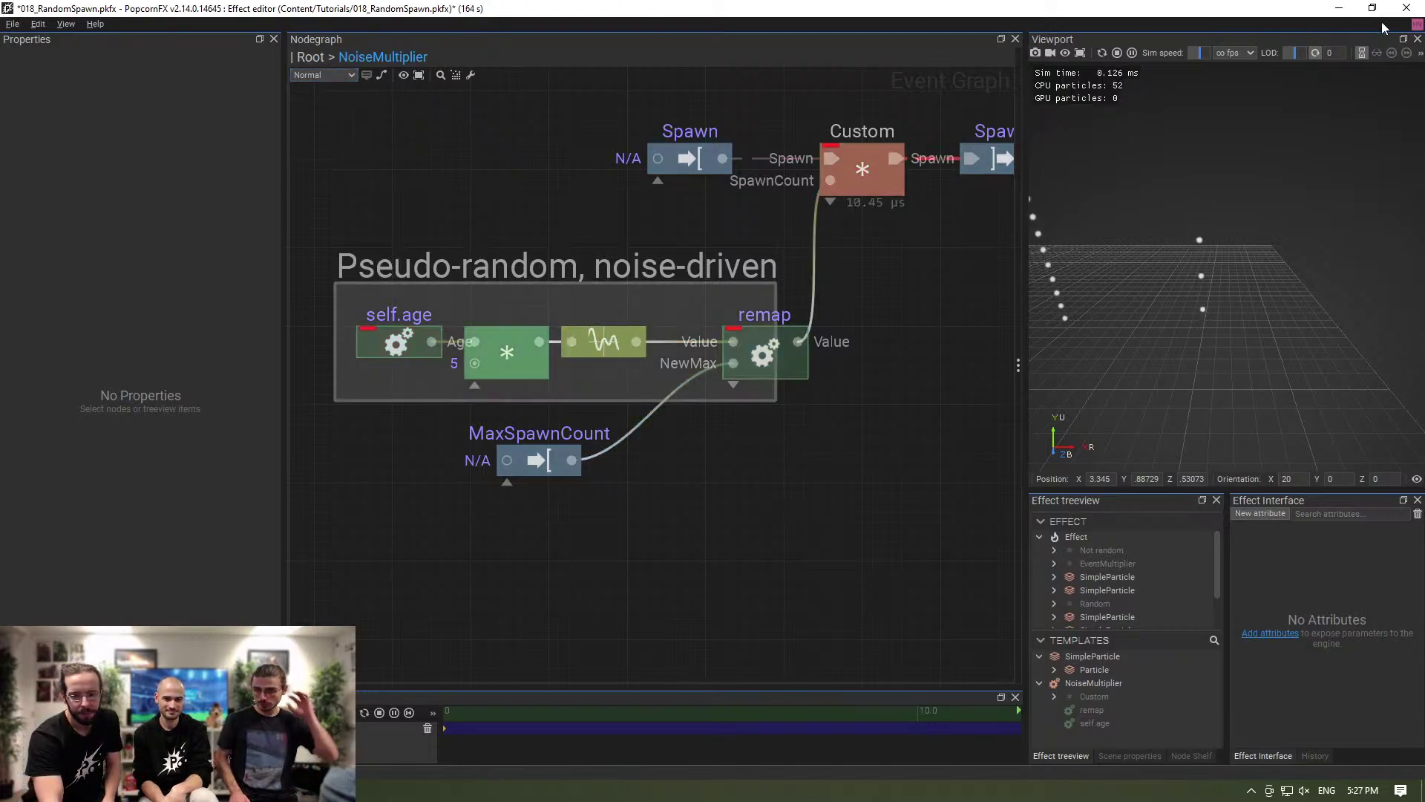
{"action": "left_click", "coordinate": [1410, 8]}
{"action": "left_click", "coordinate": [747, 484]}
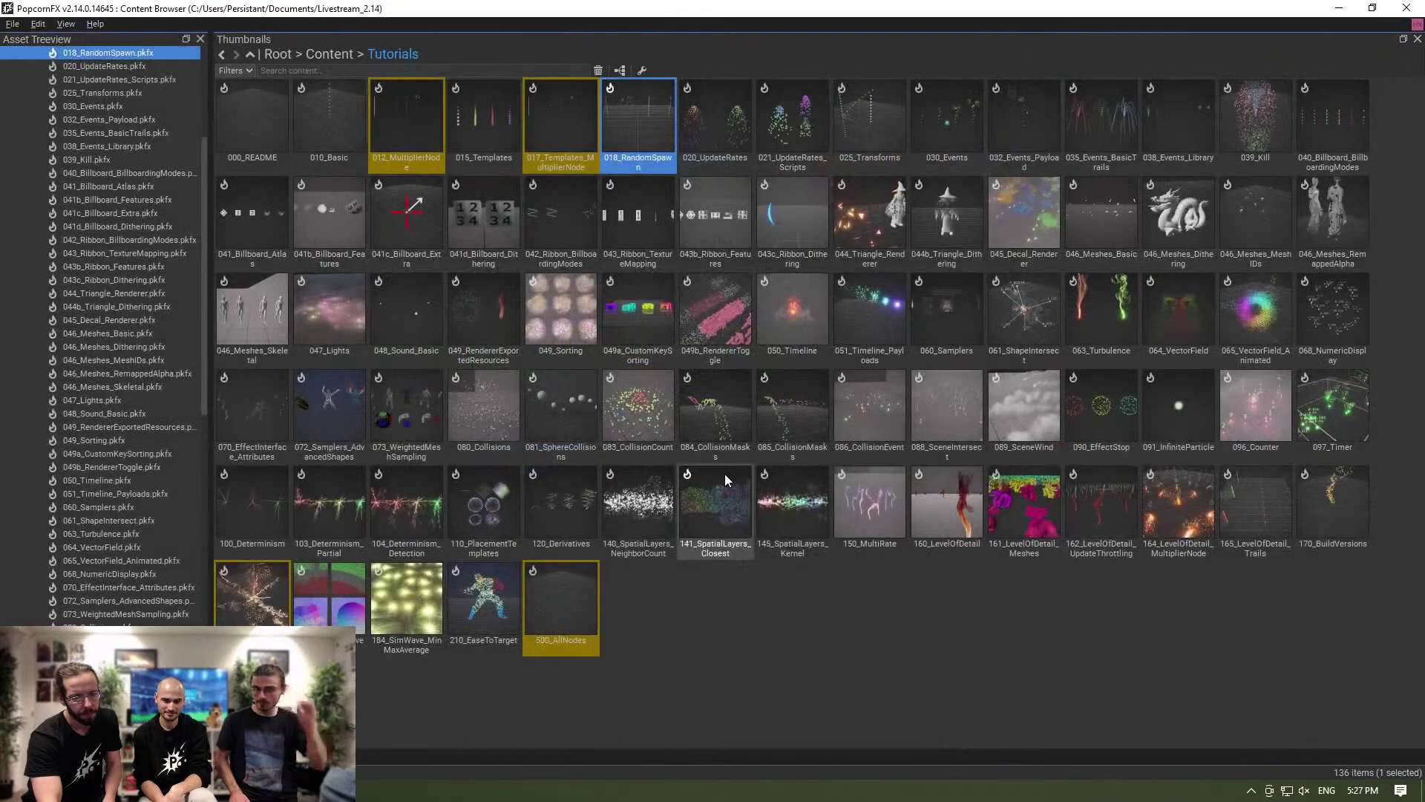
Switch to the PowerPoint slide show and review the UX and template improvements slide.
{"action": "key", "text": "alt+Tab"}
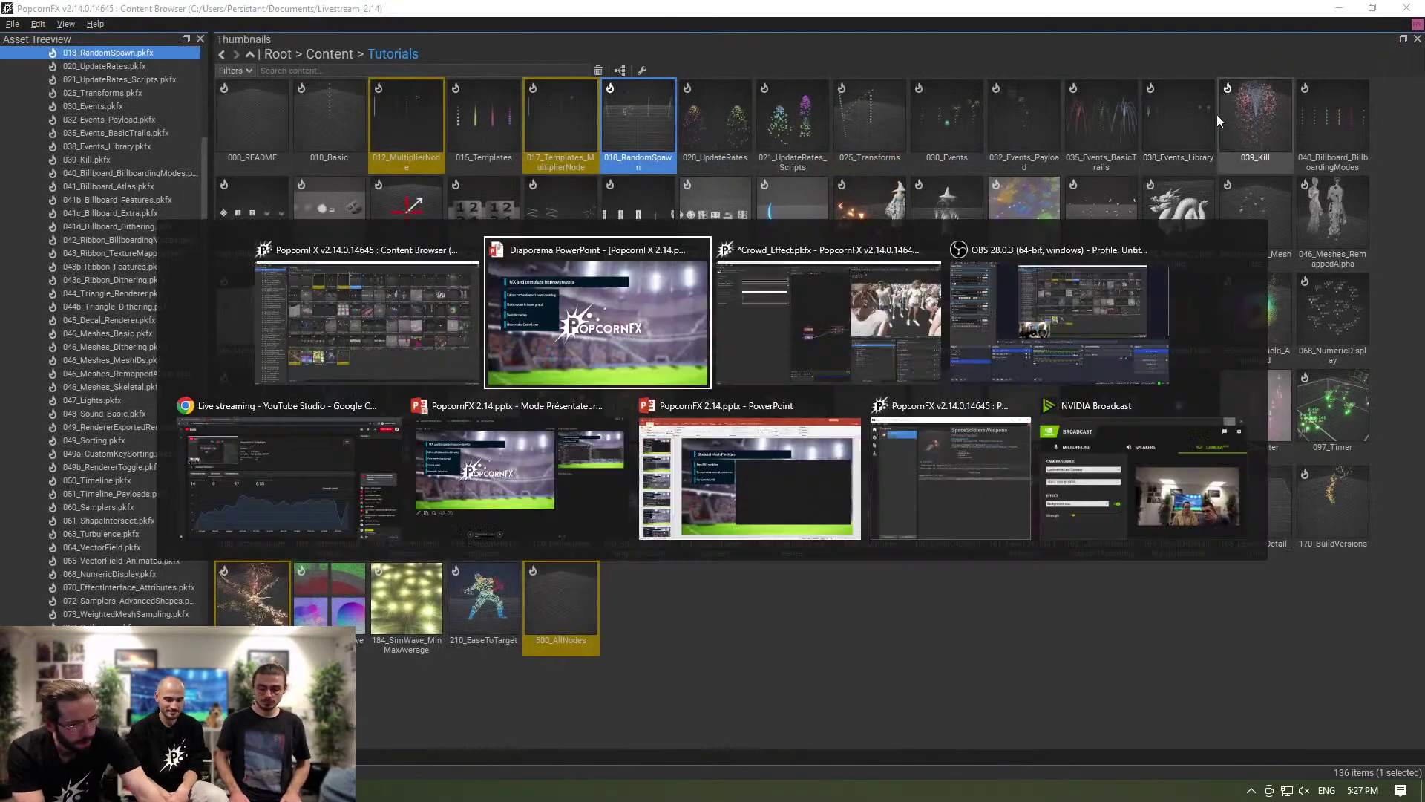
{"action": "left_click", "coordinate": [599, 287]}
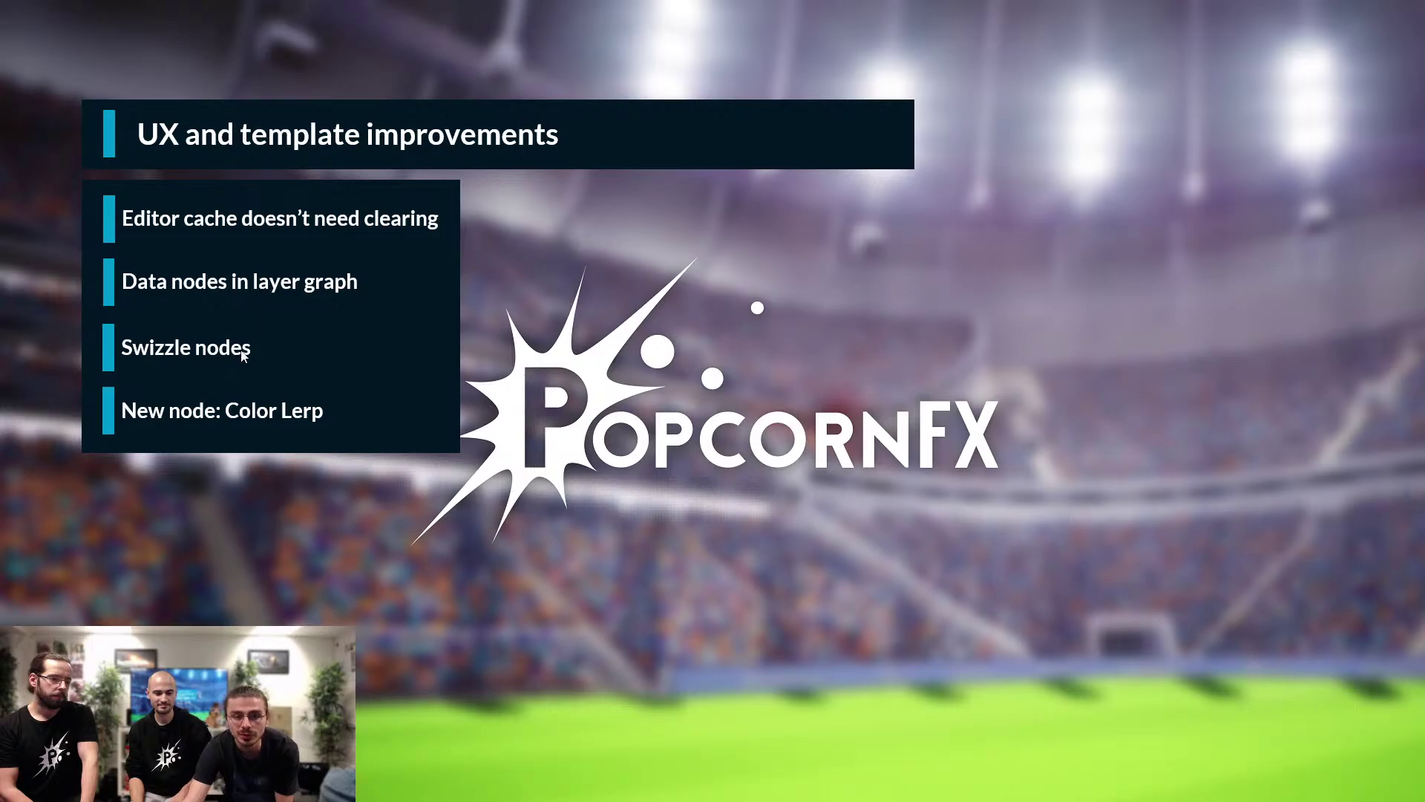
Switch back to the PopcornFX Content Browser and open the 2.14_Livestream.pkfx effect.
{"action": "key", "text": "alt+Tab"}
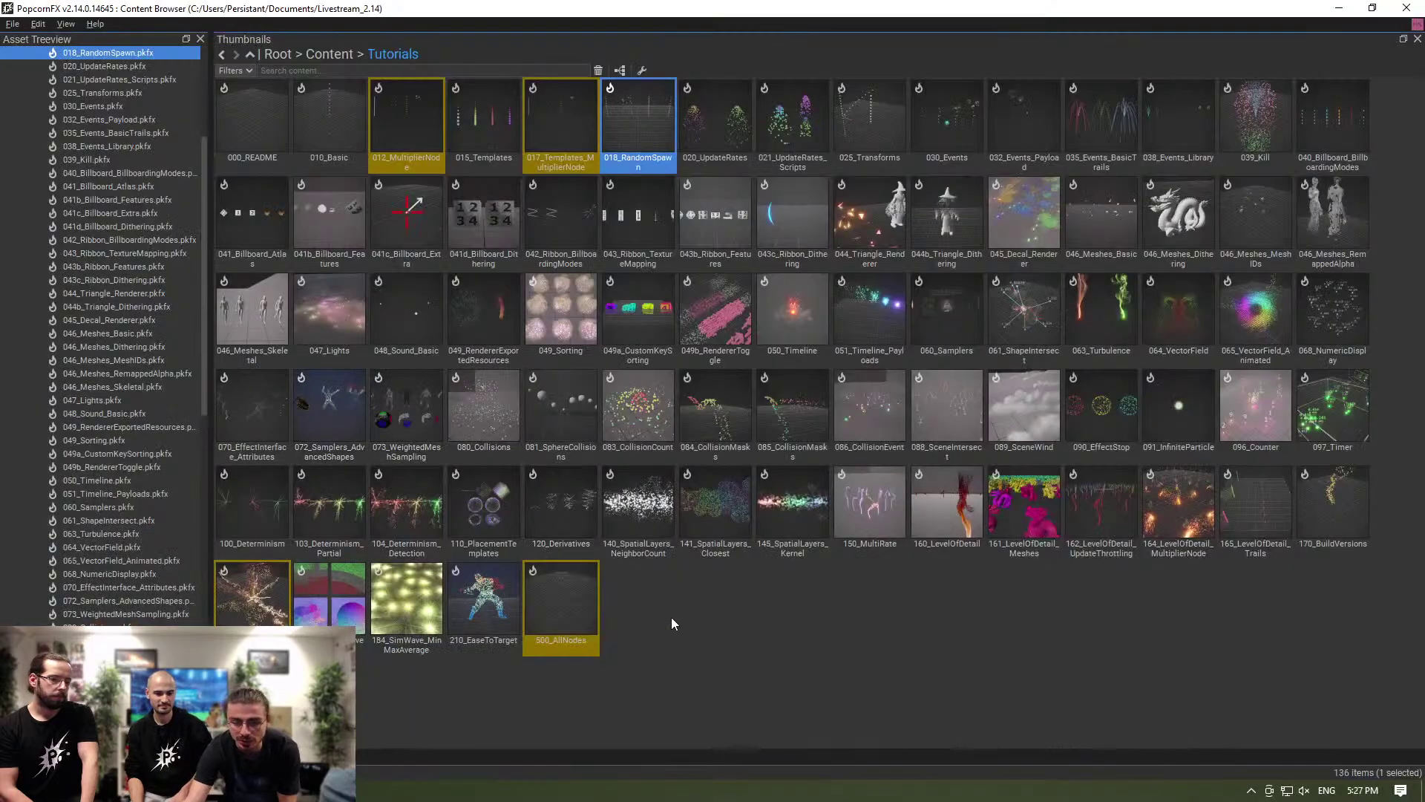
{"action": "scroll", "coordinate": [110, 302], "scroll_direction": "down", "scroll_amount": 15}
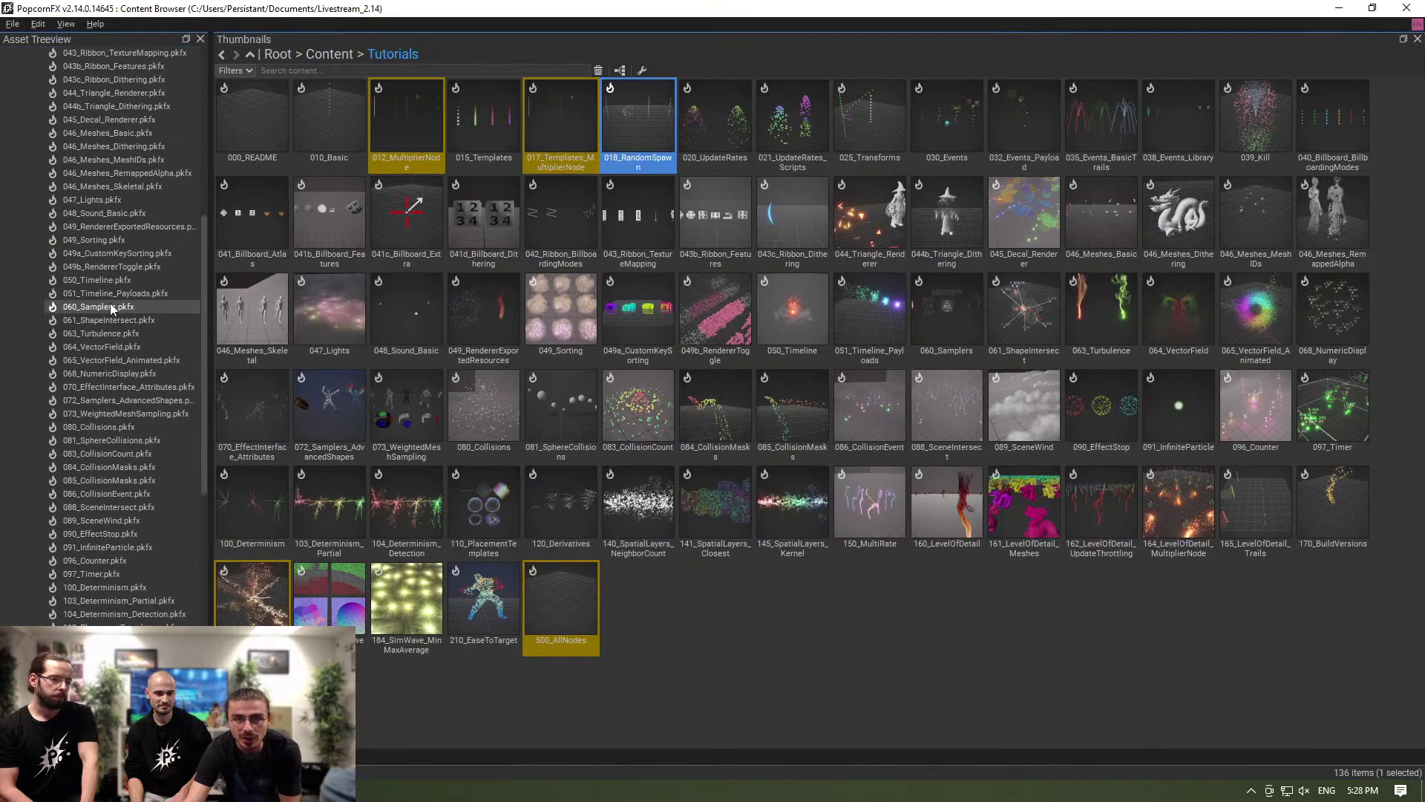
{"action": "double_click", "coordinate": [84, 452]}
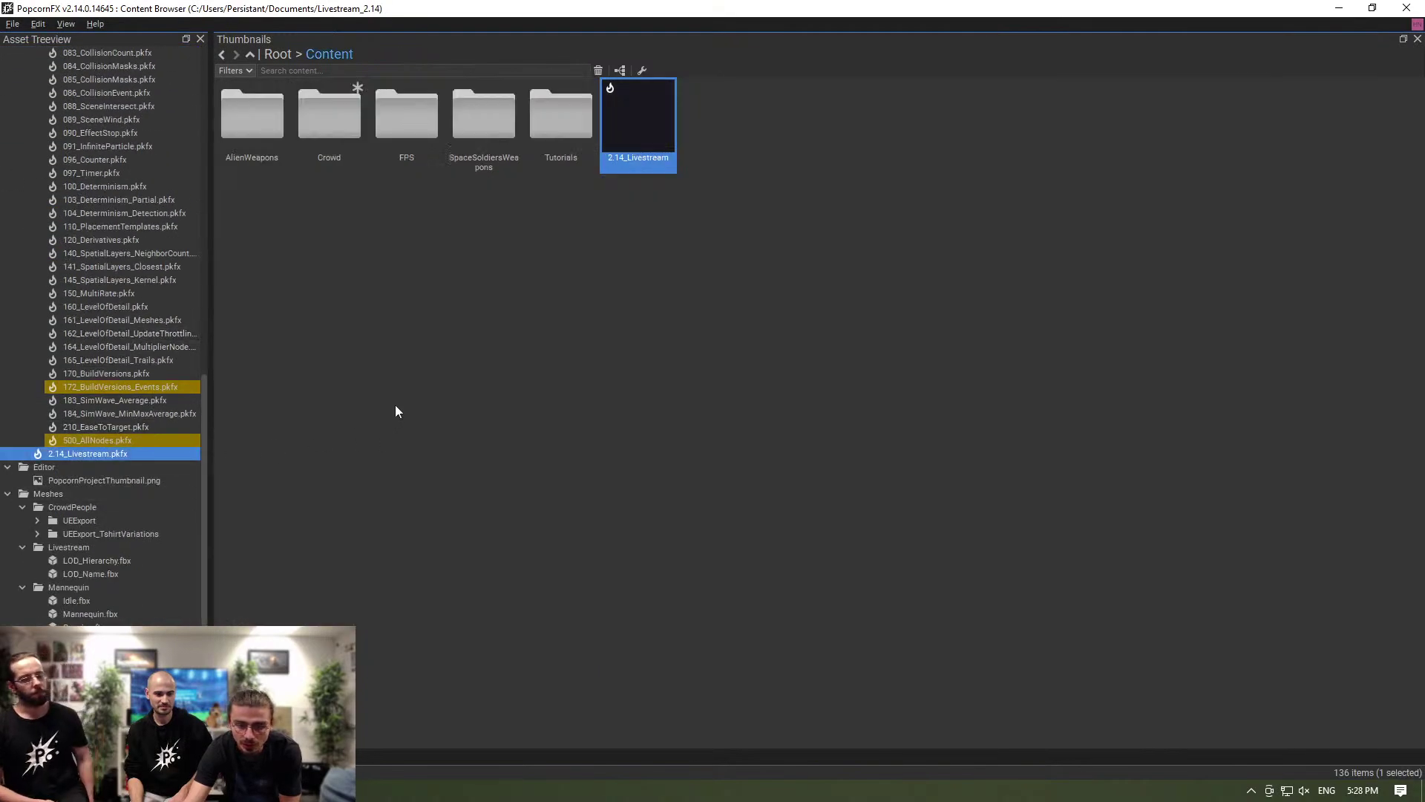
Enter the Swizzle layer of the effect and stop the viewport simulation.
{"action": "double_click", "coordinate": [819, 556]}
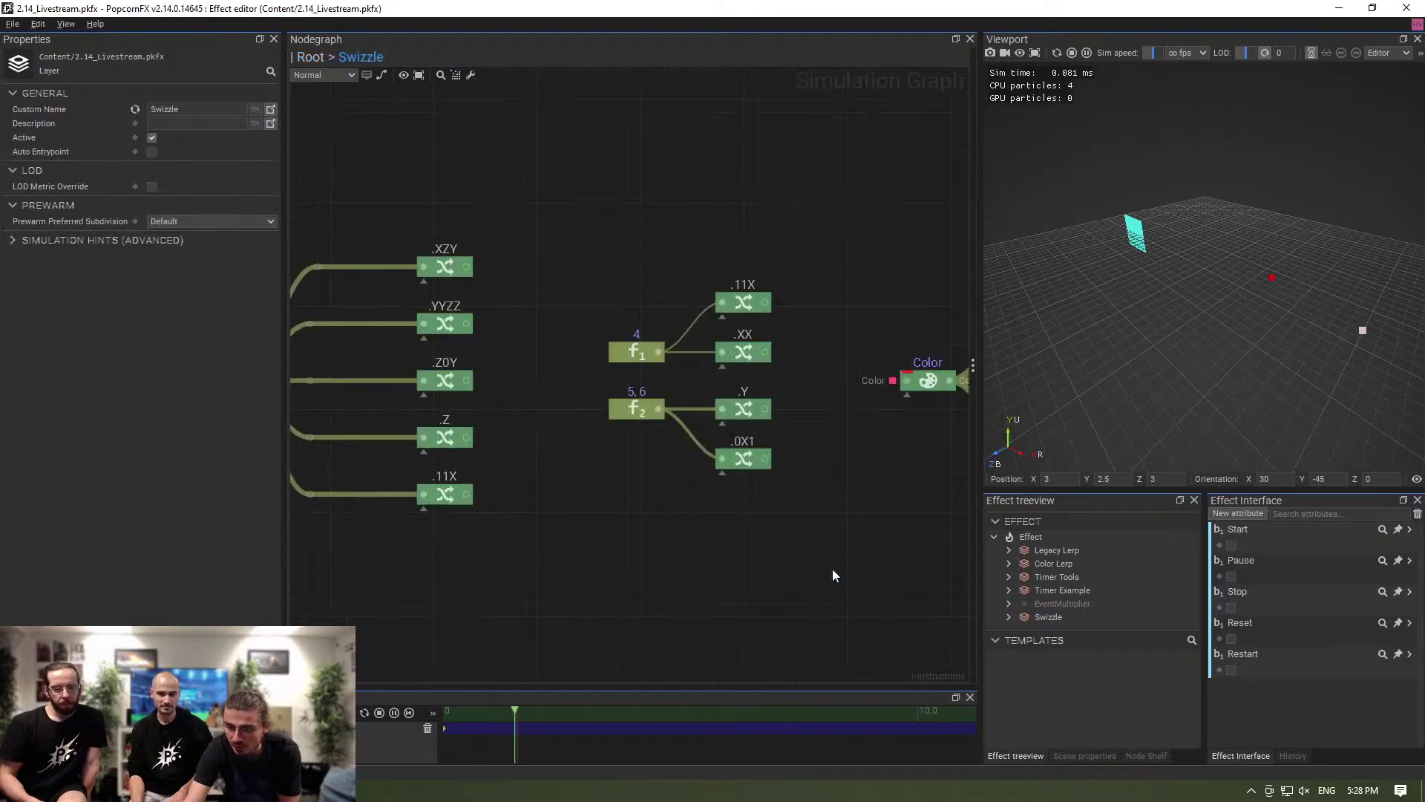
{"action": "left_click", "coordinate": [1071, 53]}
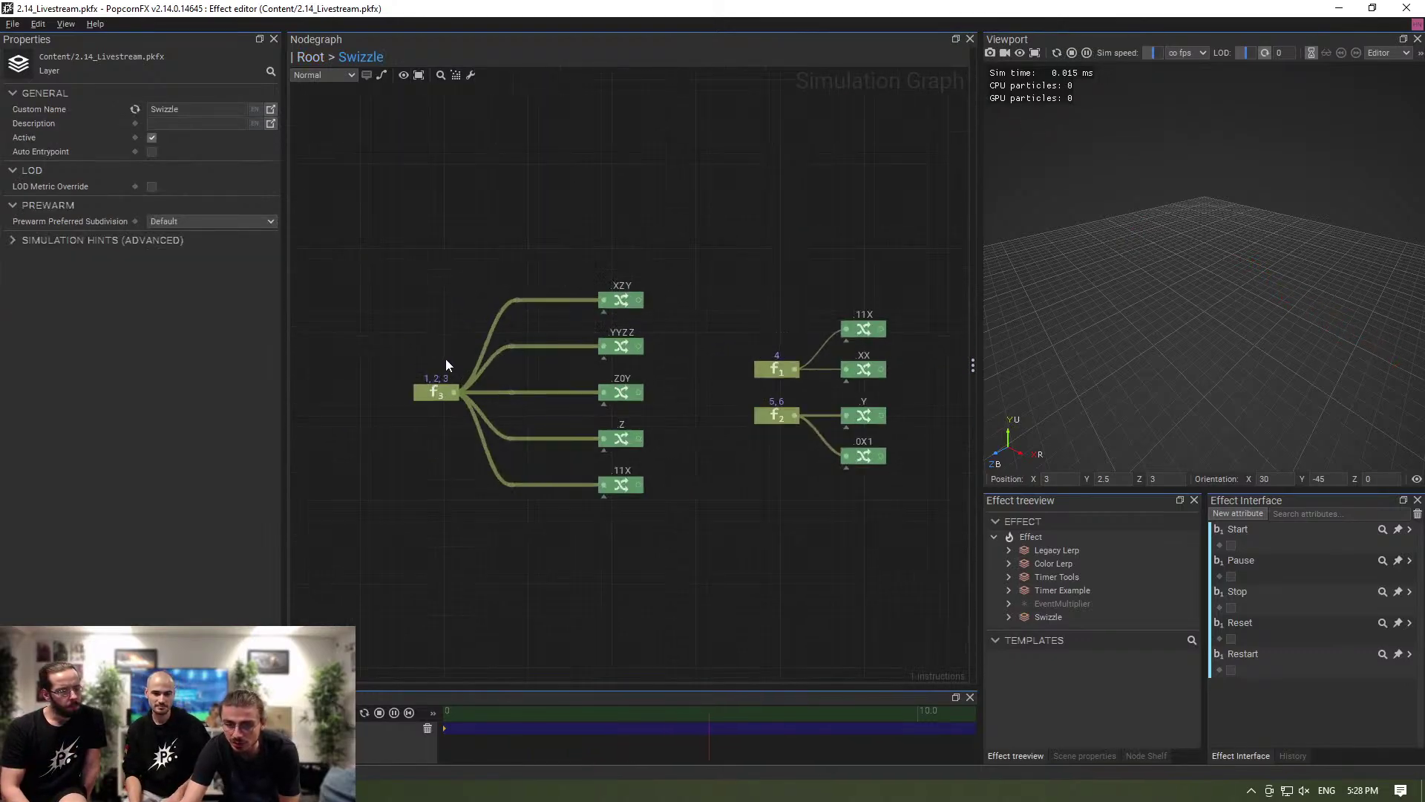
Add a .xxz swizzle node from the output of the 1, 2, 3 constant, below the existing .11X node.
{"action": "scroll", "coordinate": [429, 311], "scroll_direction": "up", "scroll_amount": 2}
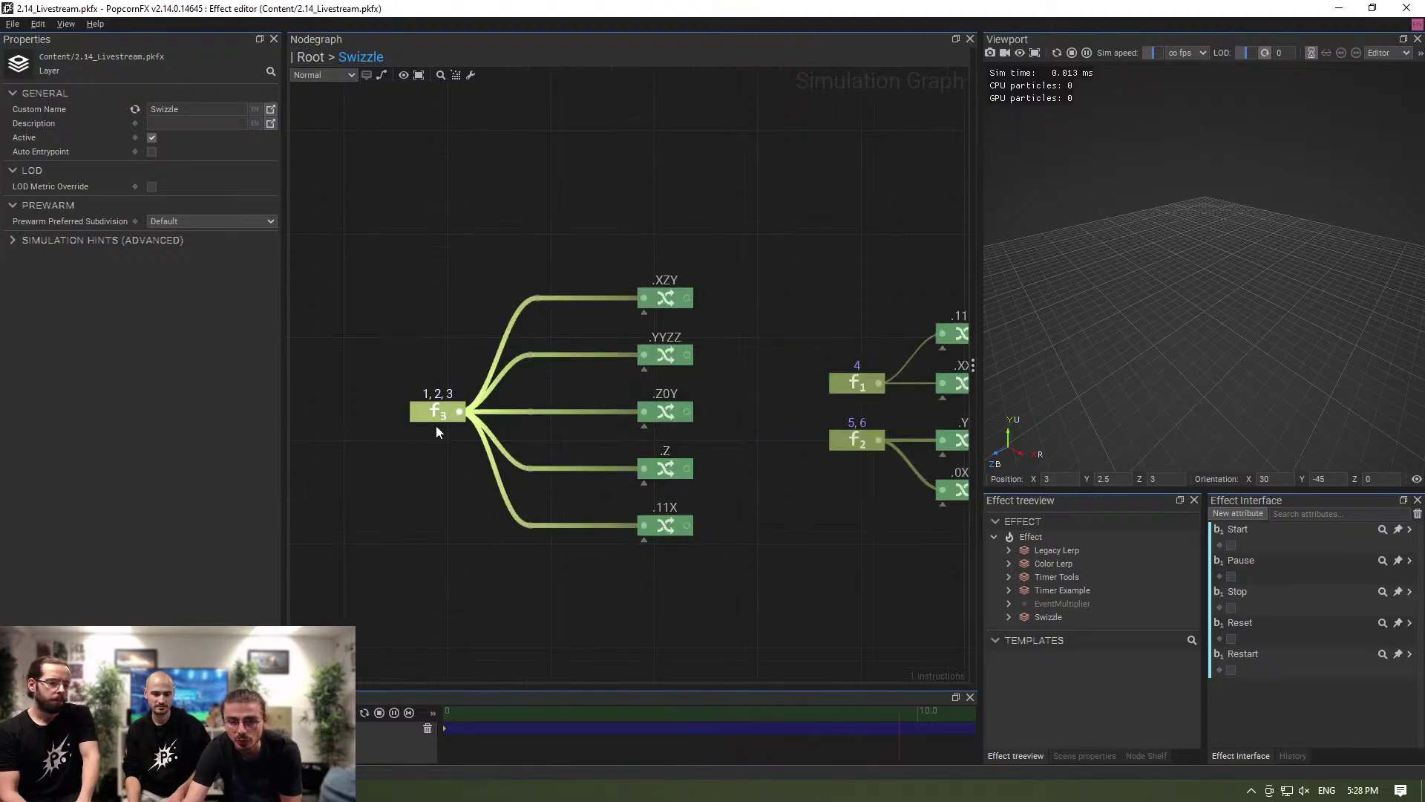
{"action": "middle_click_drag", "start_coordinate": [451, 448], "coordinate": [434, 455]}
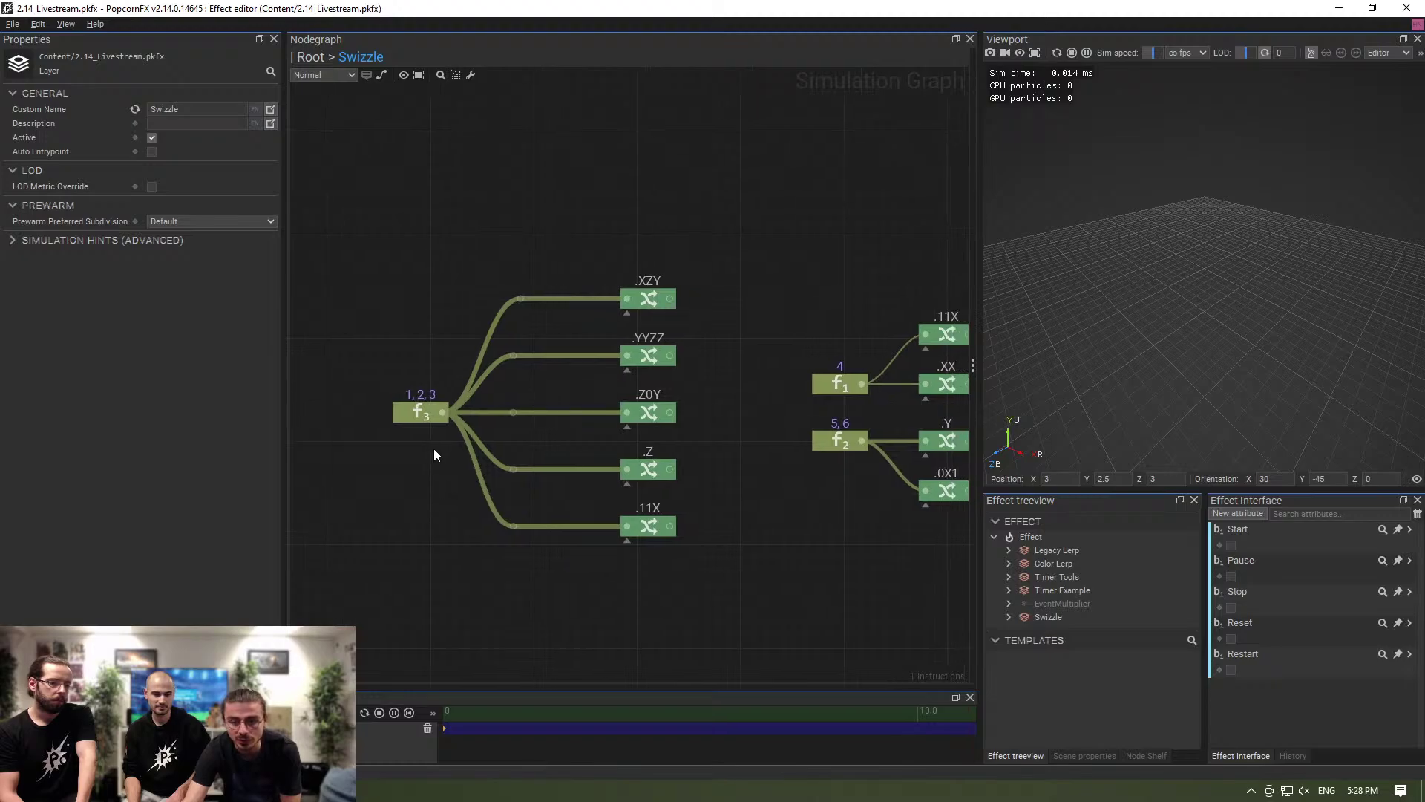
{"action": "left_click_drag", "start_coordinate": [424, 418], "coordinate": [506, 607]}
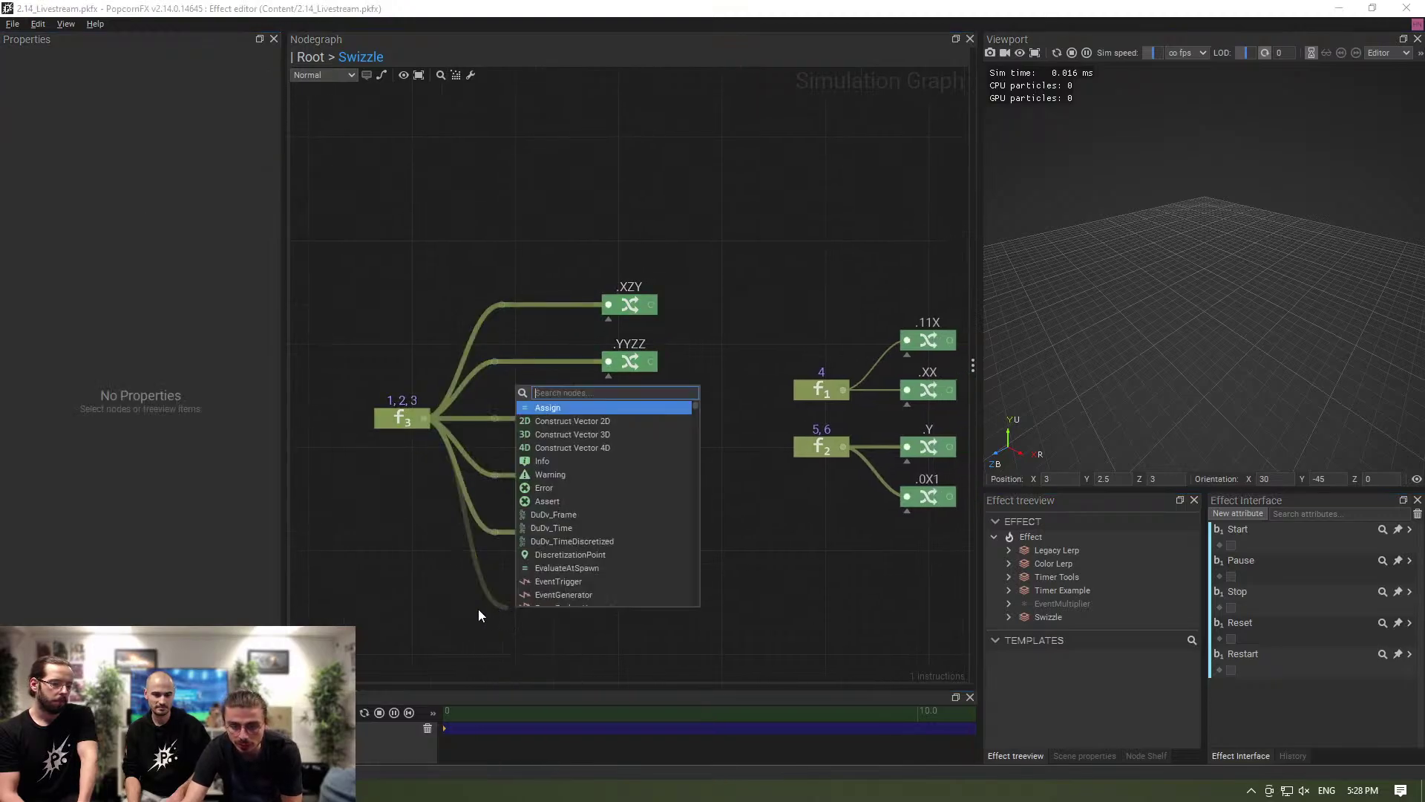
{"action": "type", "text": "."}
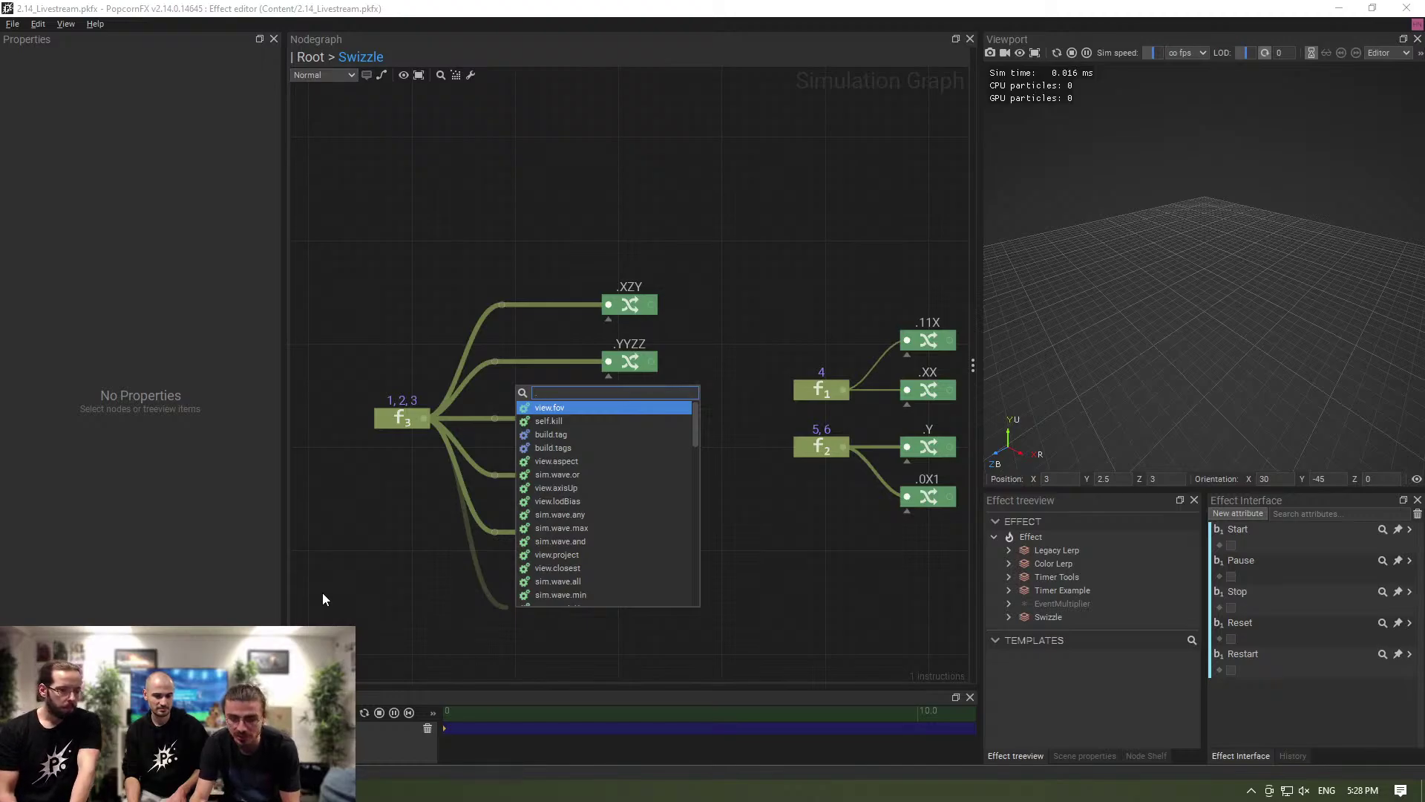
{"action": "type", "text": "xxz"}
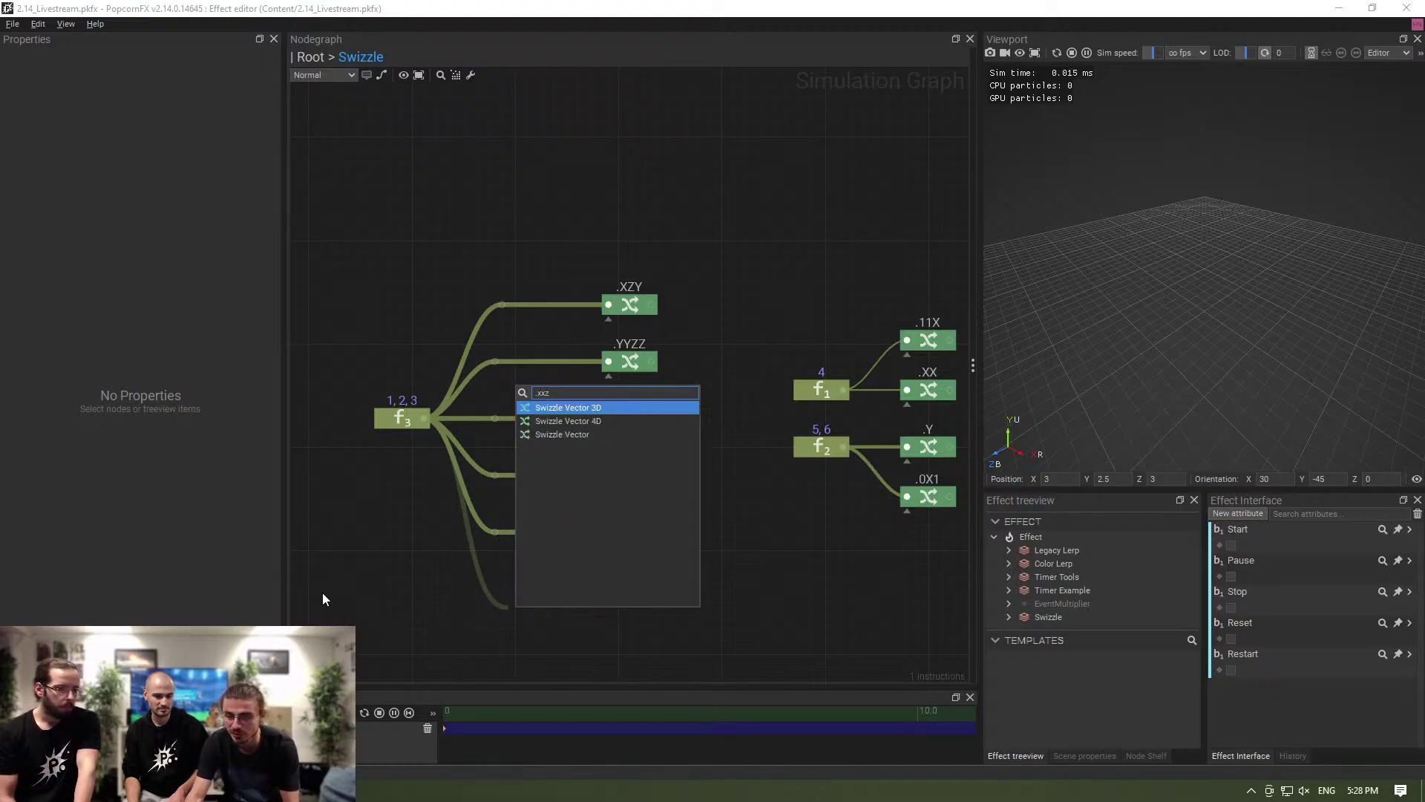
{"action": "key", "text": "Return"}
{"action": "mouse_move", "coordinate": [424, 418]}
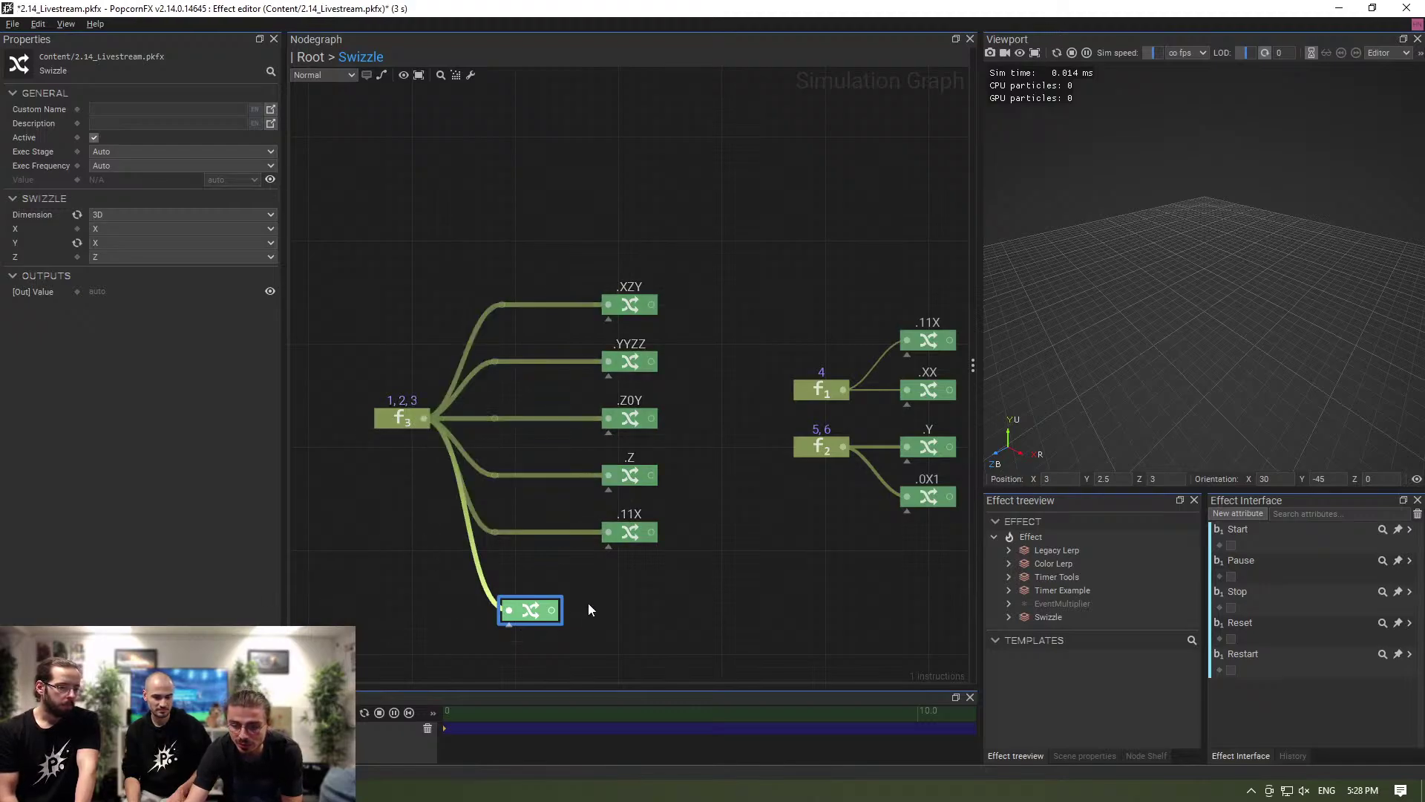
{"action": "mouse_move", "coordinate": [552, 612]}
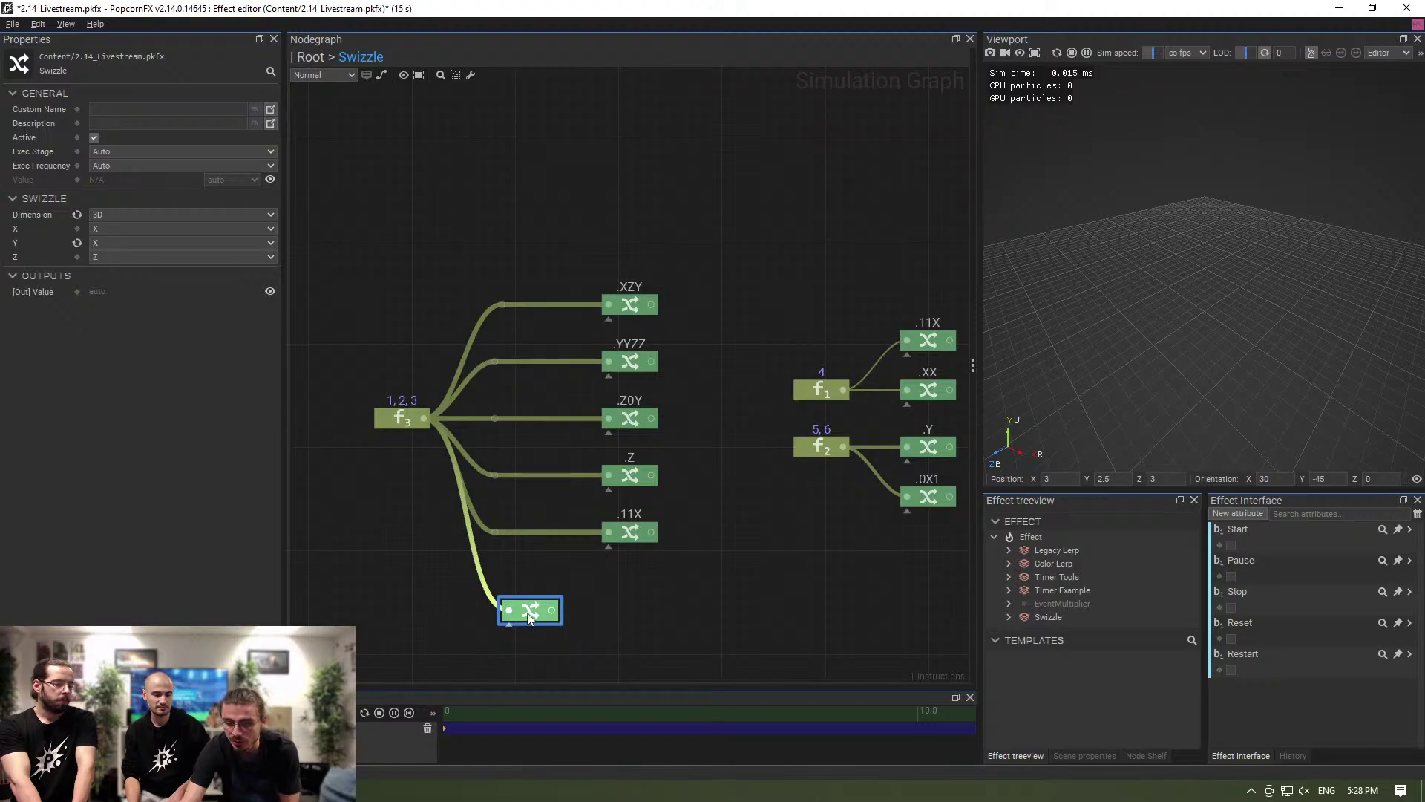
{"action": "right_click", "coordinate": [474, 224]}
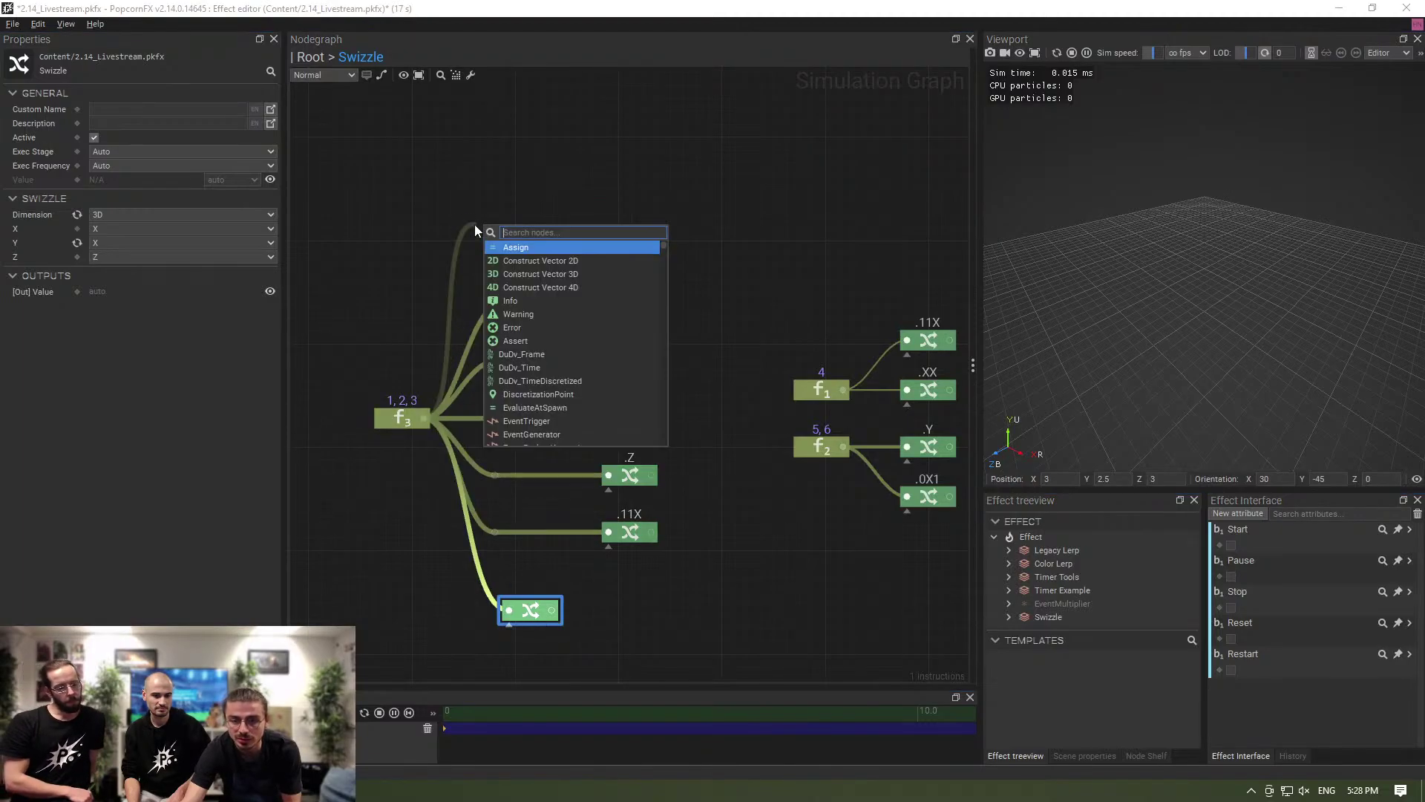
{"action": "left_click", "coordinate": [428, 206]}
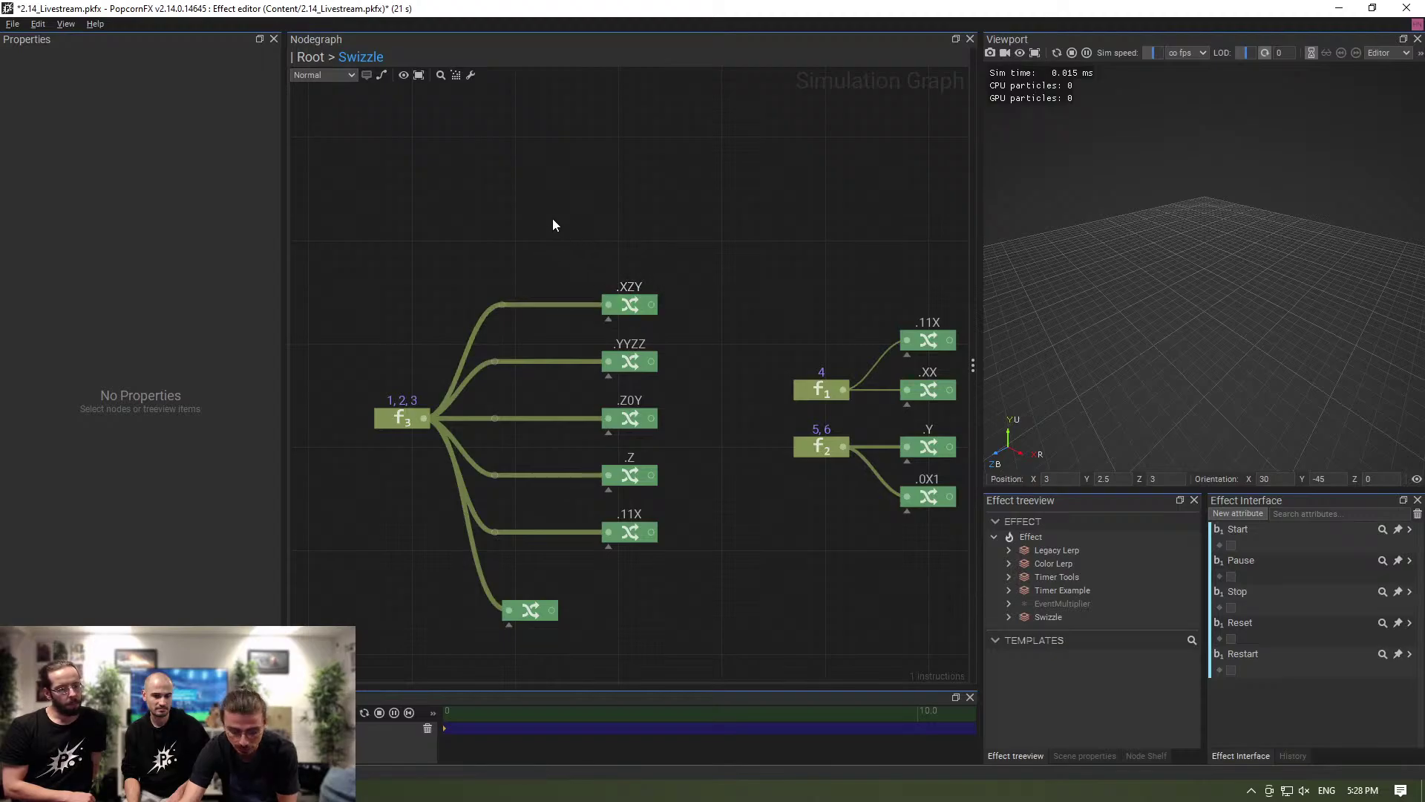
Examine the swizzle settings of the .XZY, .YYZZ, .Z0Y, .Z and .11X nodes and the .XZY output's value range.
{"action": "left_click", "coordinate": [631, 306]}
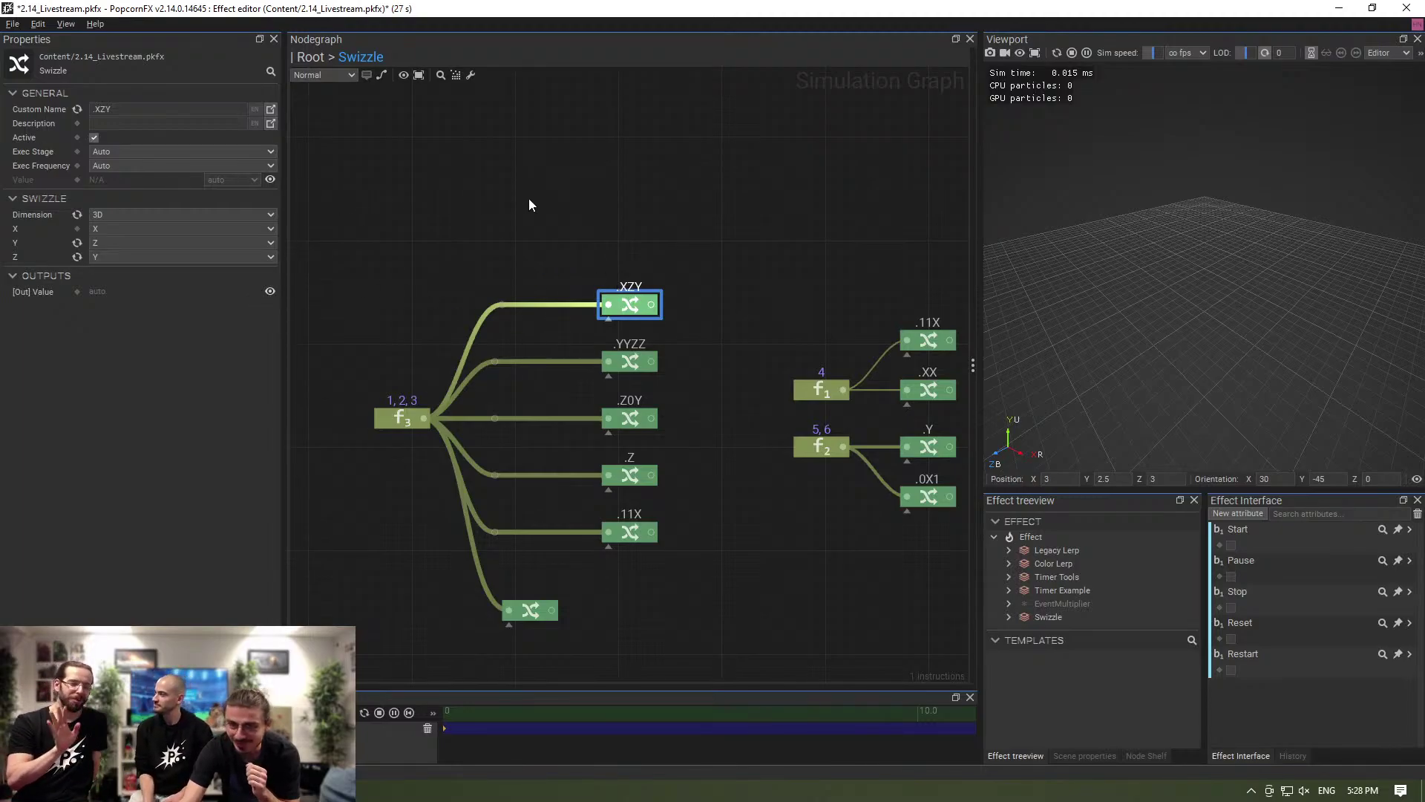
{"action": "left_click", "coordinate": [312, 174]}
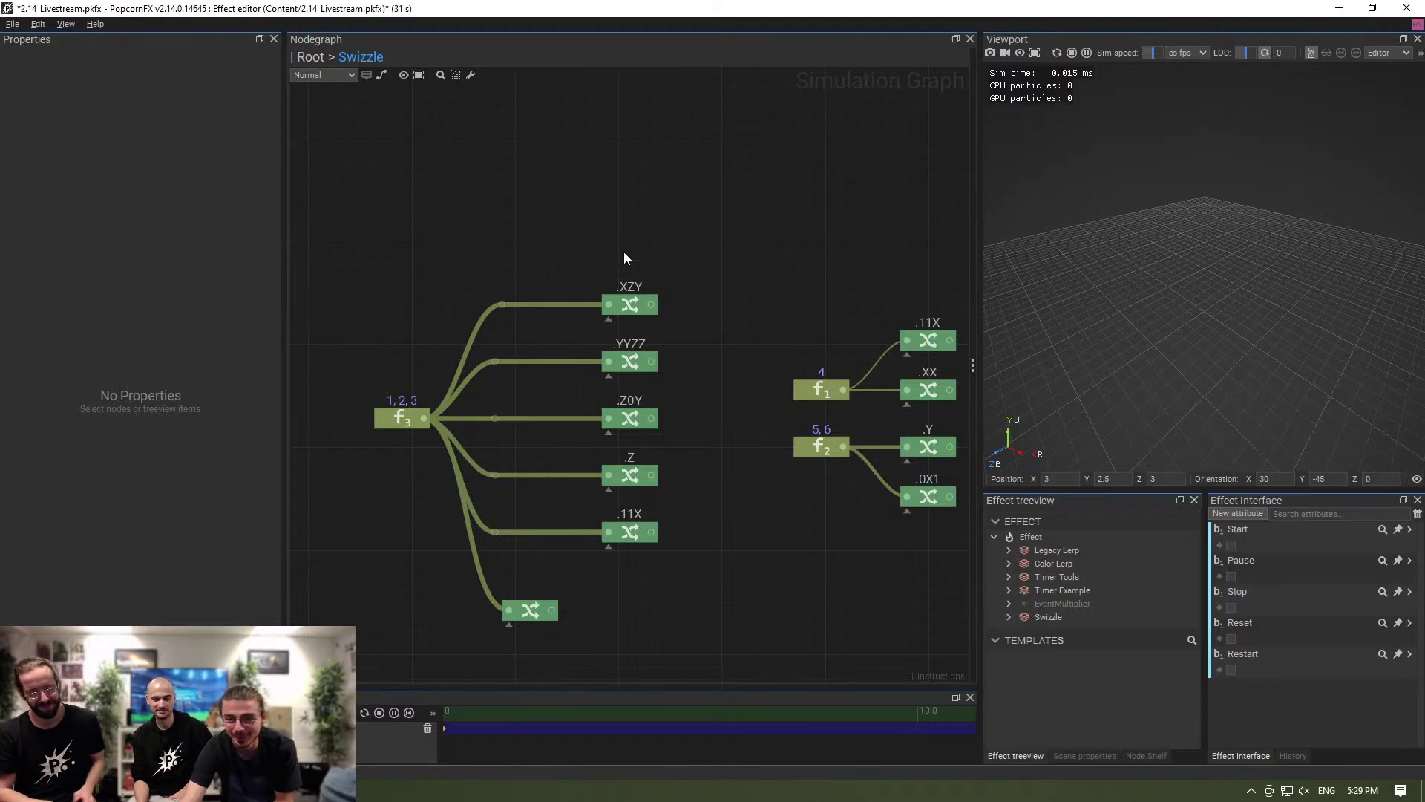
{"action": "left_click", "coordinate": [634, 312]}
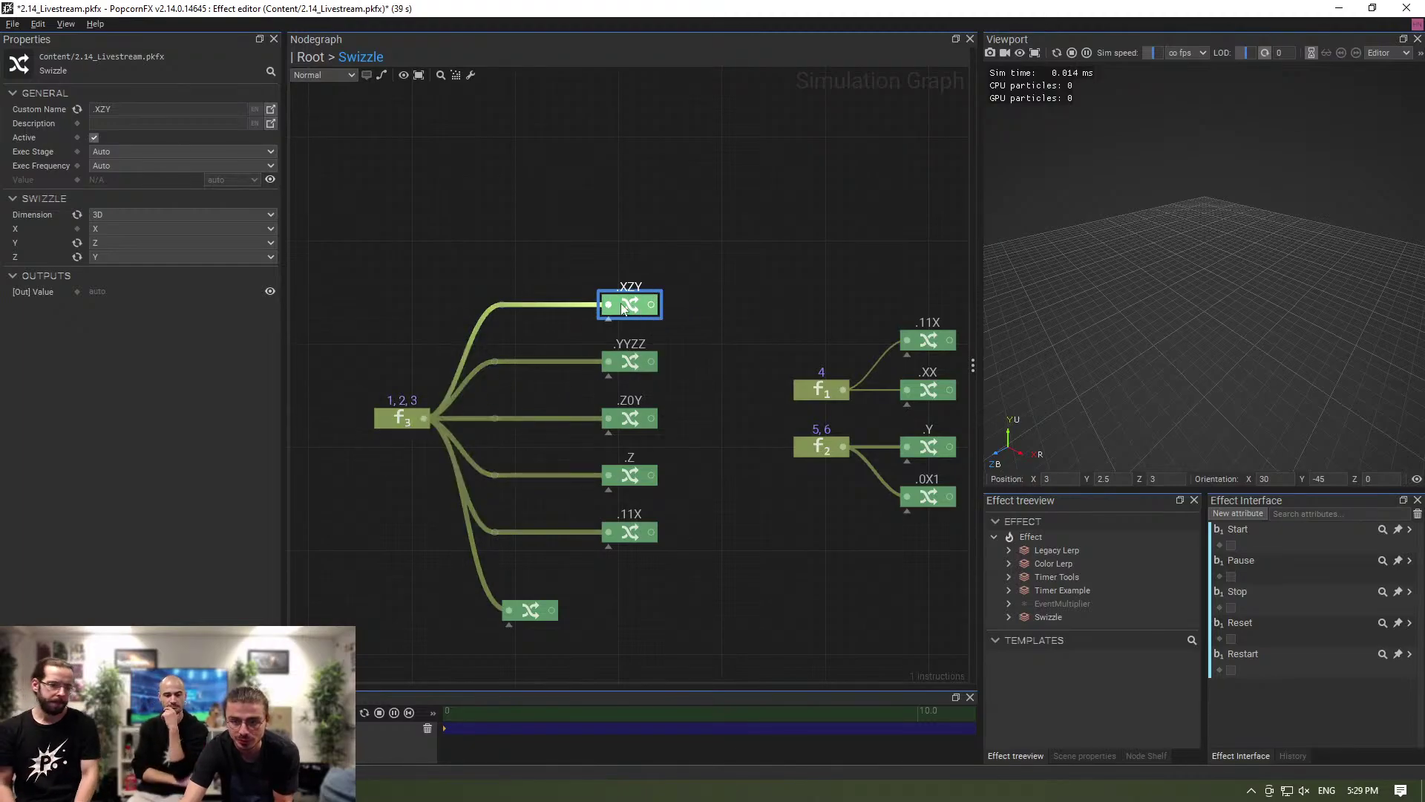
{"action": "mouse_move", "coordinate": [653, 307]}
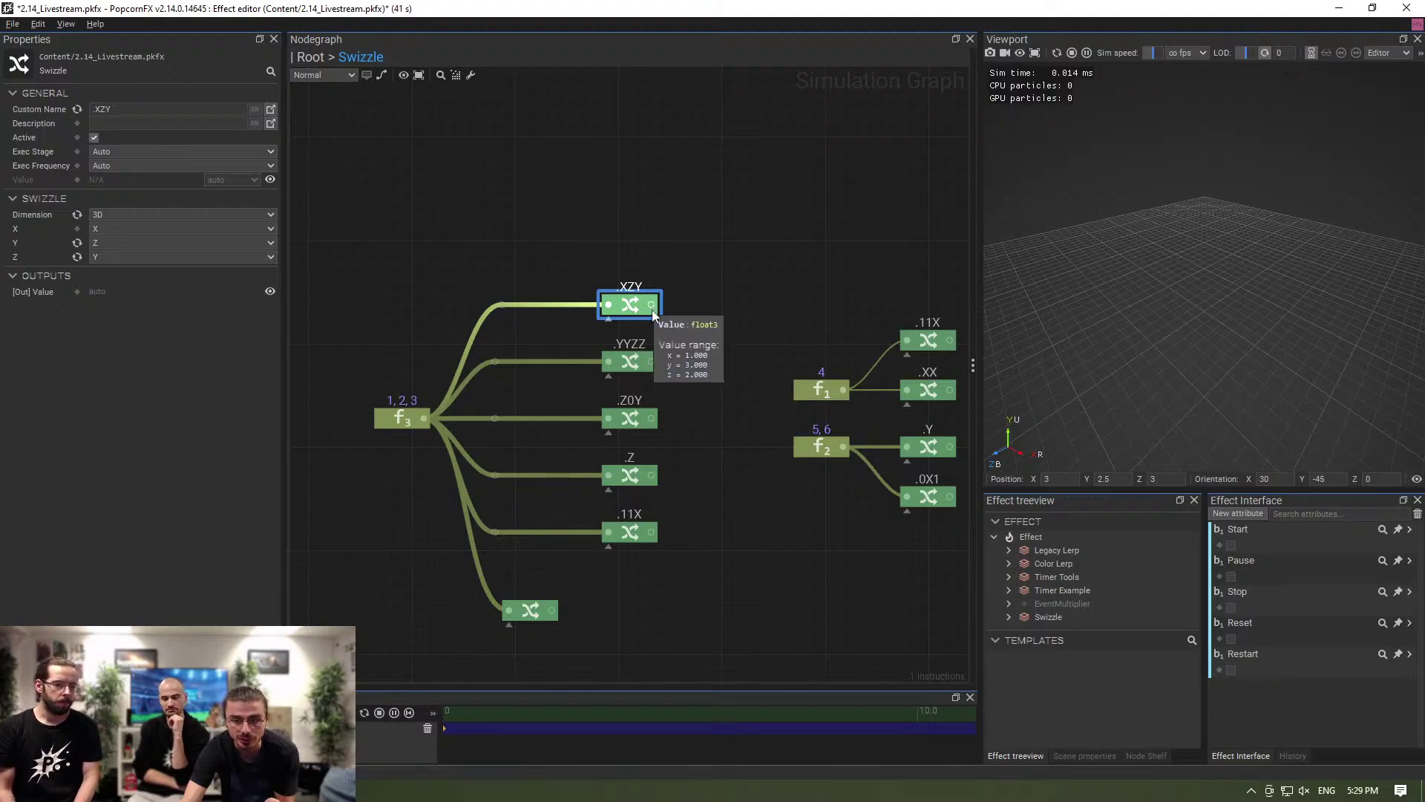
{"action": "left_click", "coordinate": [629, 365]}
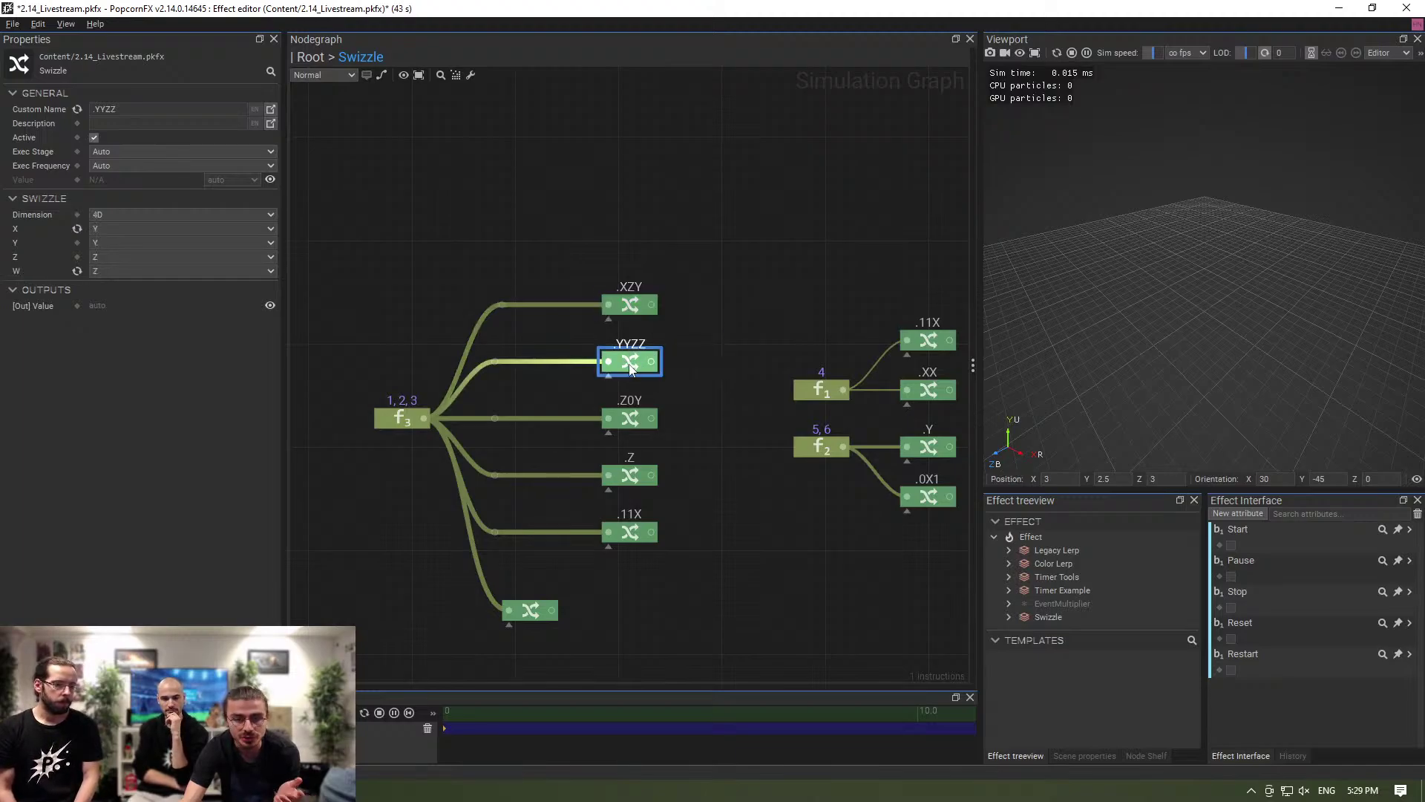
{"action": "left_click", "coordinate": [637, 421]}
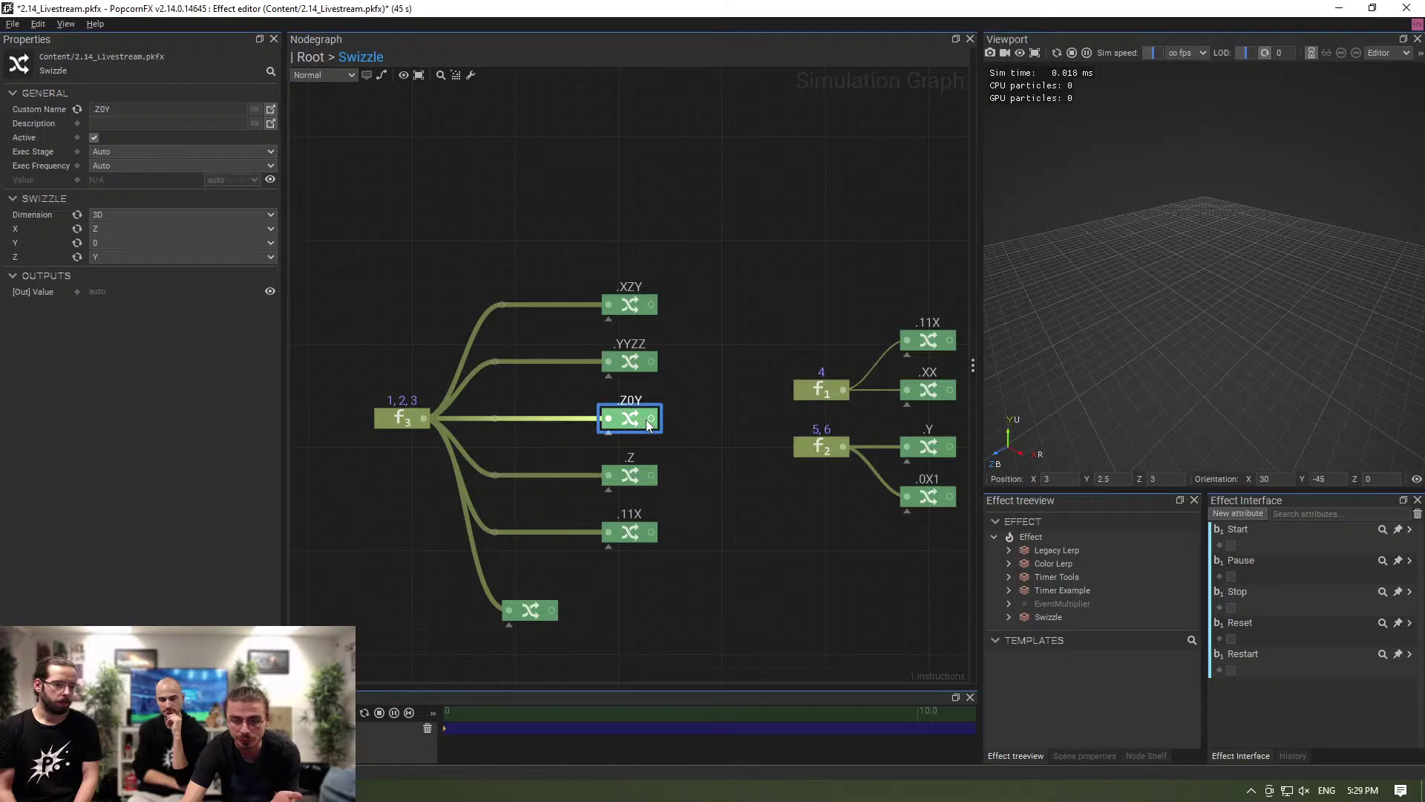
{"action": "left_click", "coordinate": [633, 472]}
{"action": "left_click", "coordinate": [631, 530]}
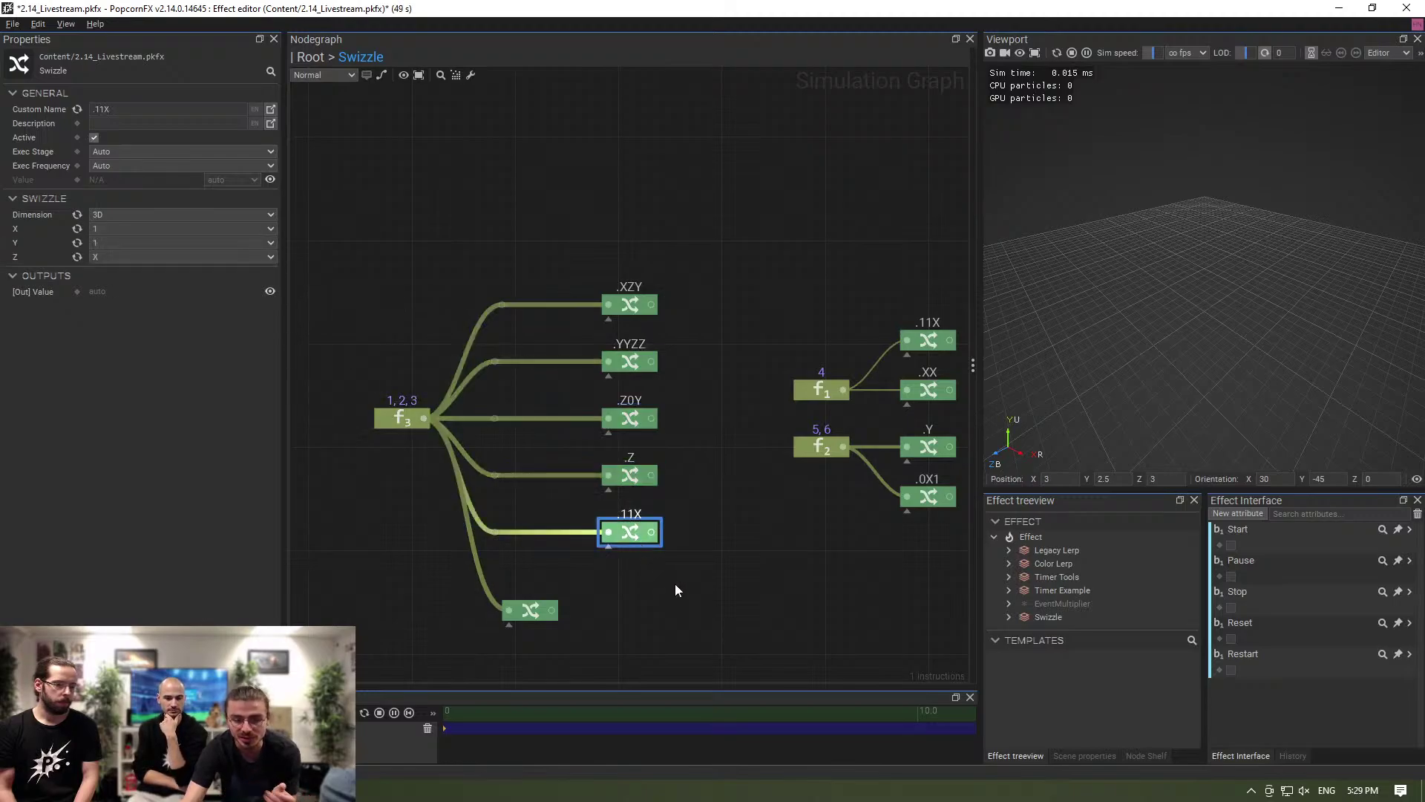
Examine the swizzle settings of the .YYZW and .RGB0 nodes connected to the Color node.
{"action": "middle_click_drag", "start_coordinate": [799, 560], "coordinate": [501, 530]}
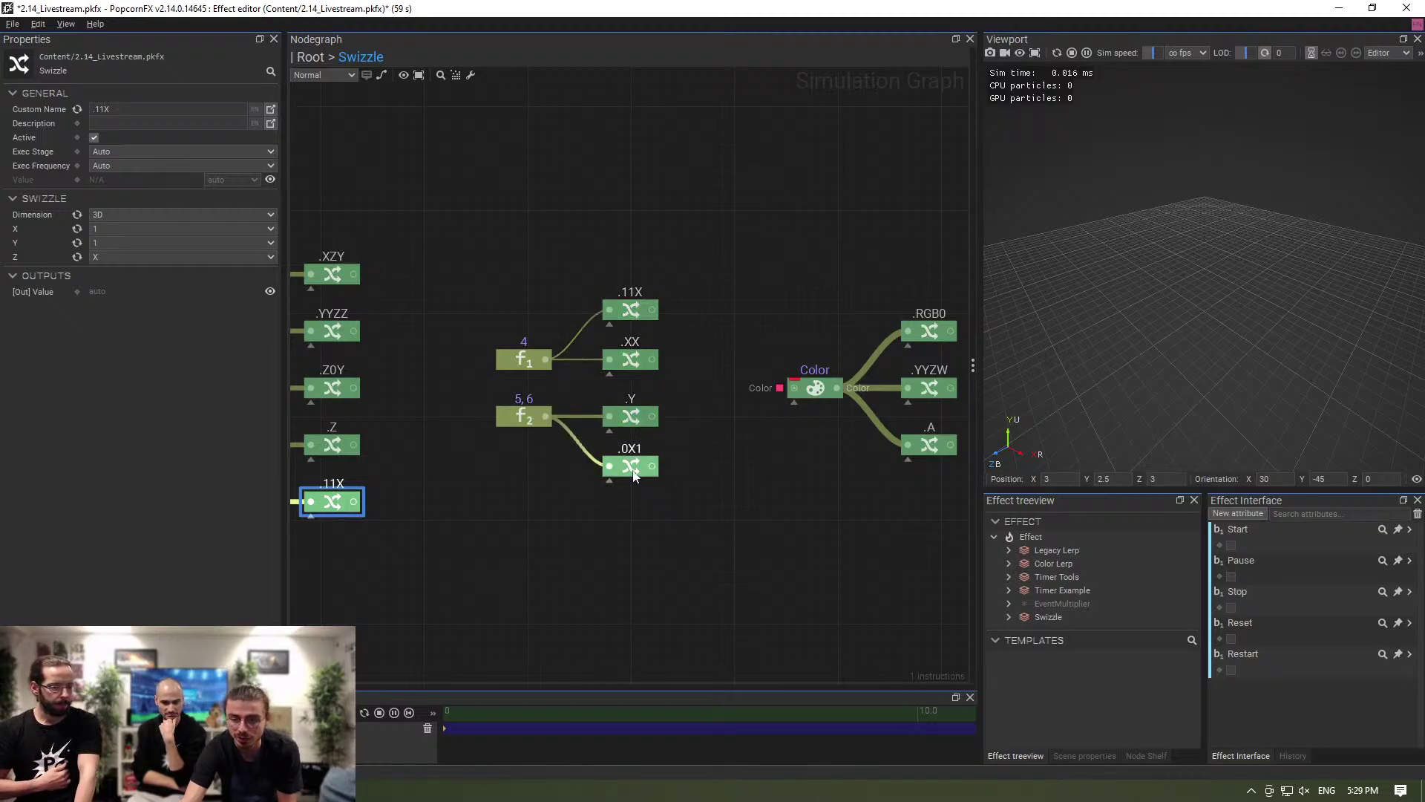
{"action": "middle_click_drag", "start_coordinate": [730, 446], "coordinate": [570, 434]}
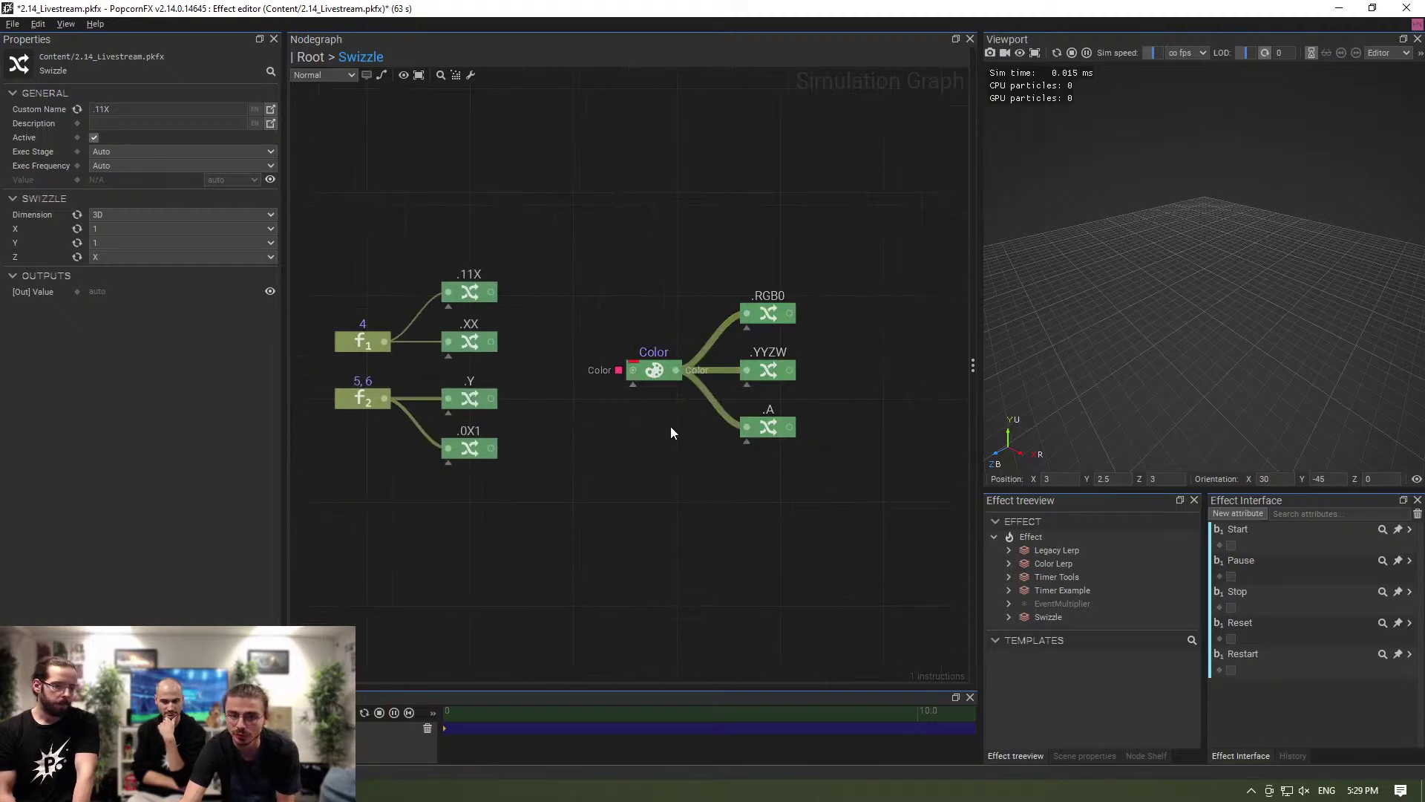
{"action": "middle_click_drag", "start_coordinate": [670, 426], "coordinate": [604, 426]}
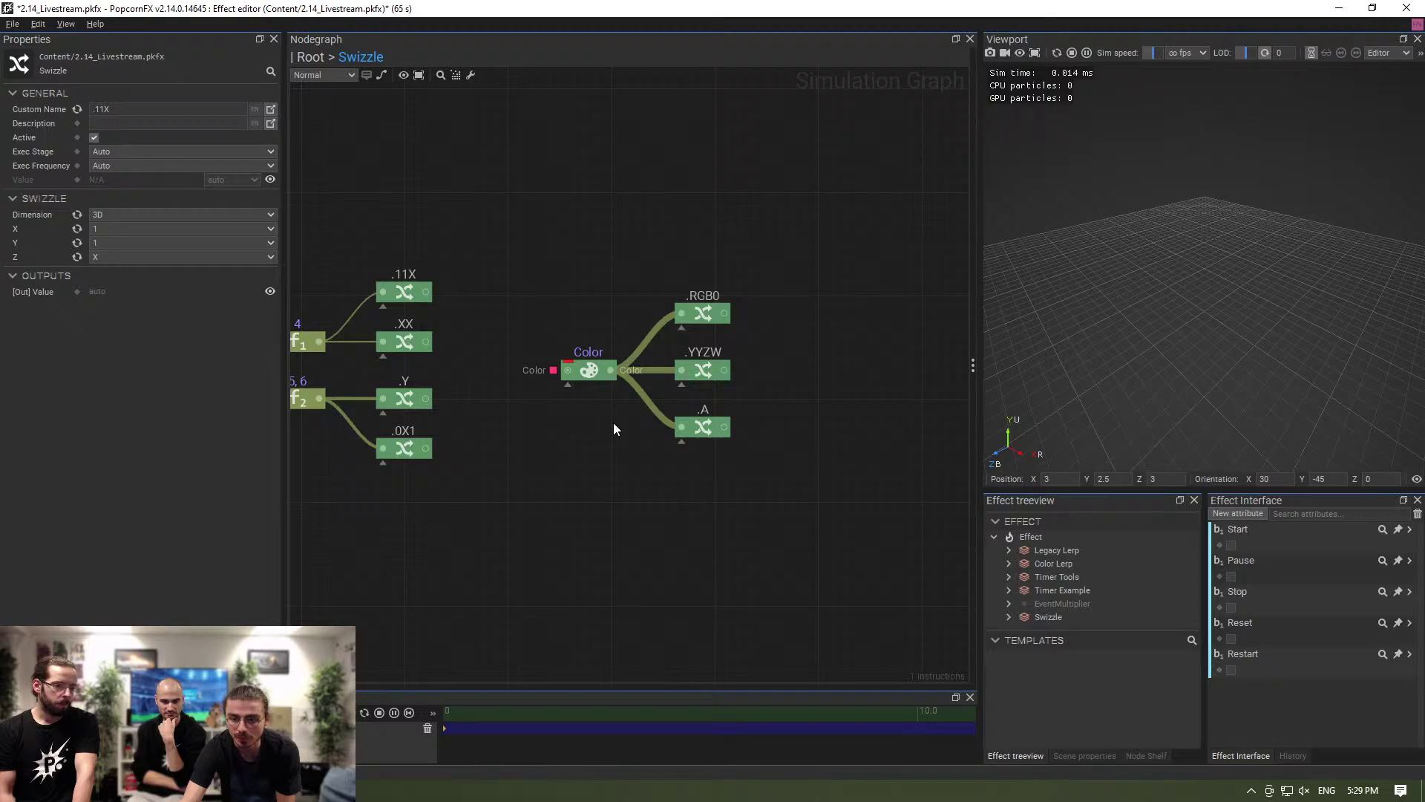
{"action": "left_click", "coordinate": [705, 378]}
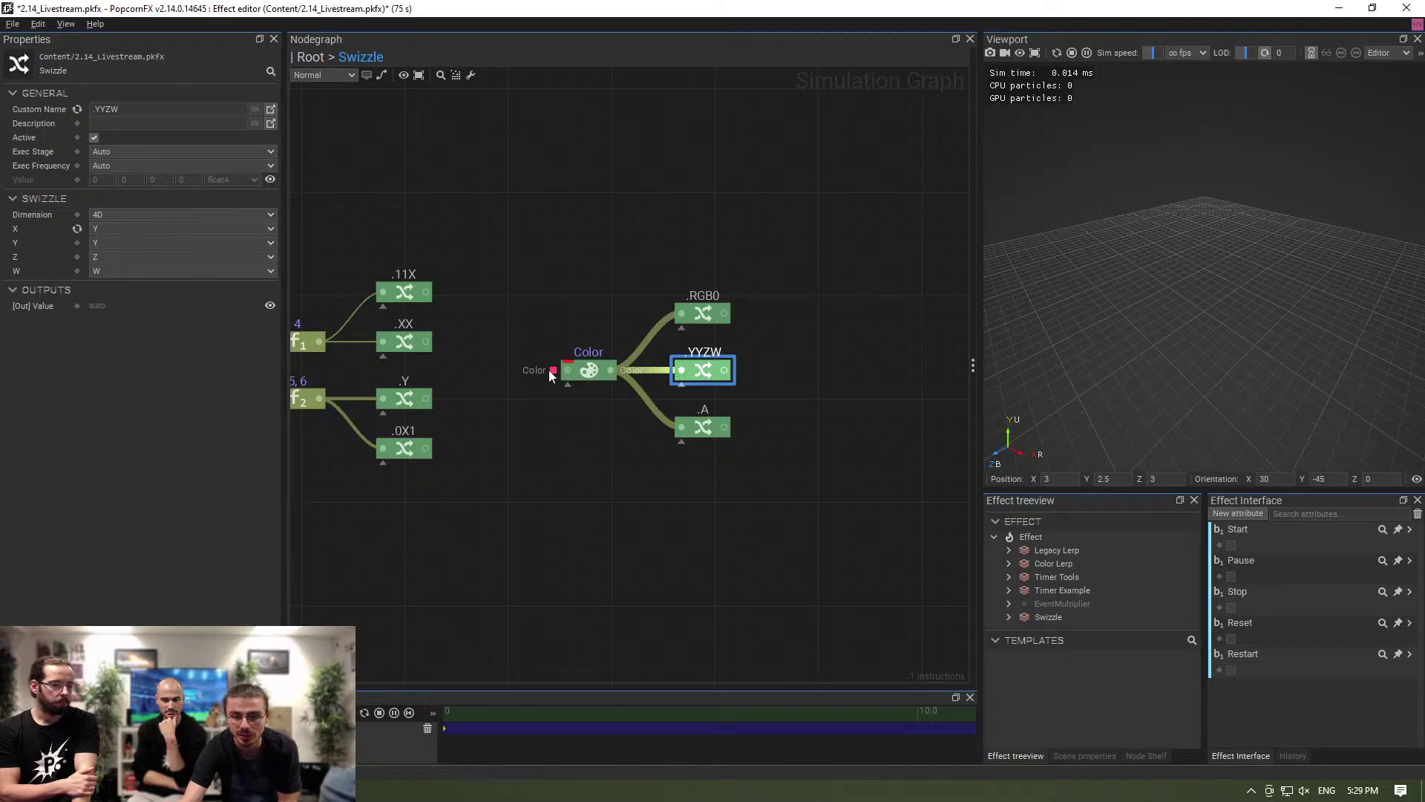
{"action": "mouse_move", "coordinate": [619, 380]}
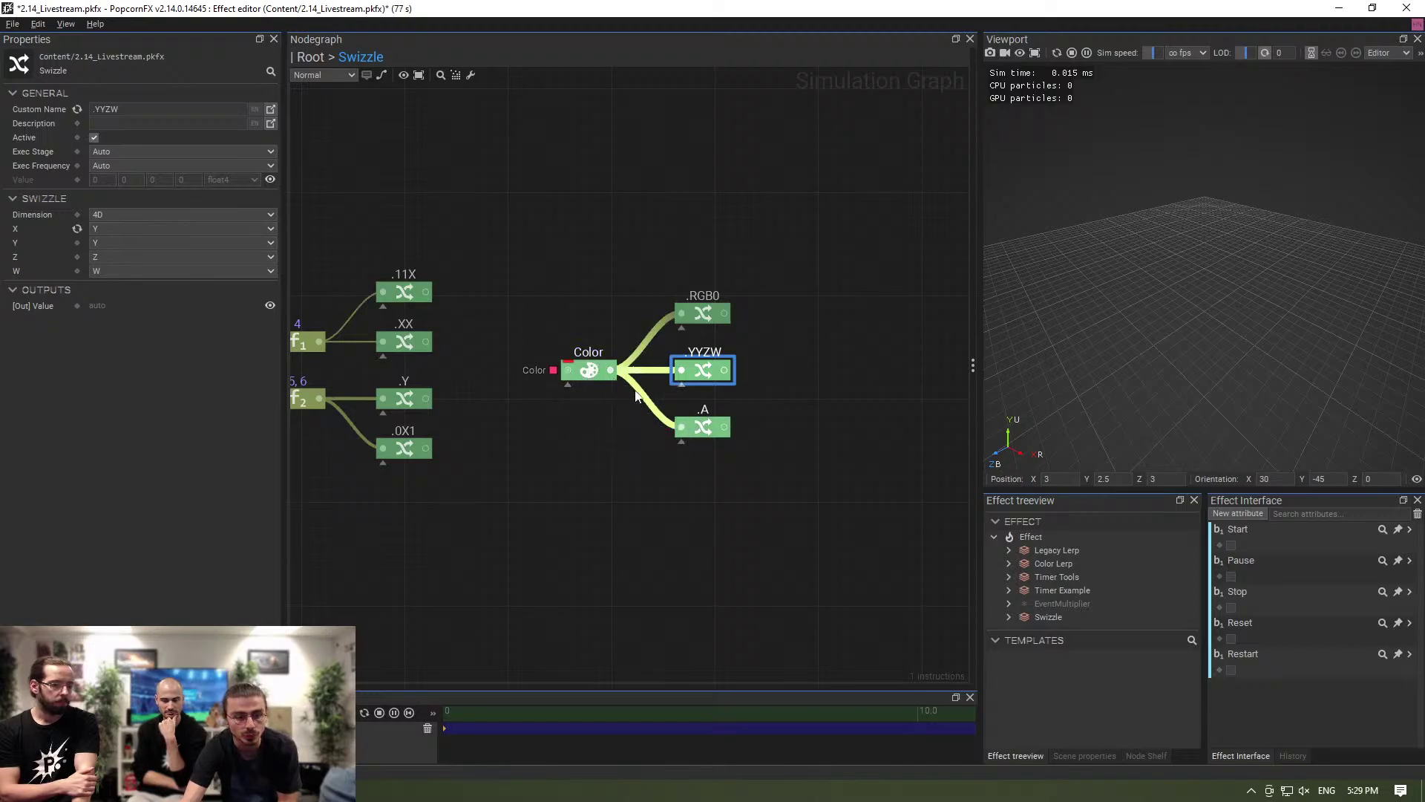
{"action": "left_click", "coordinate": [716, 319]}
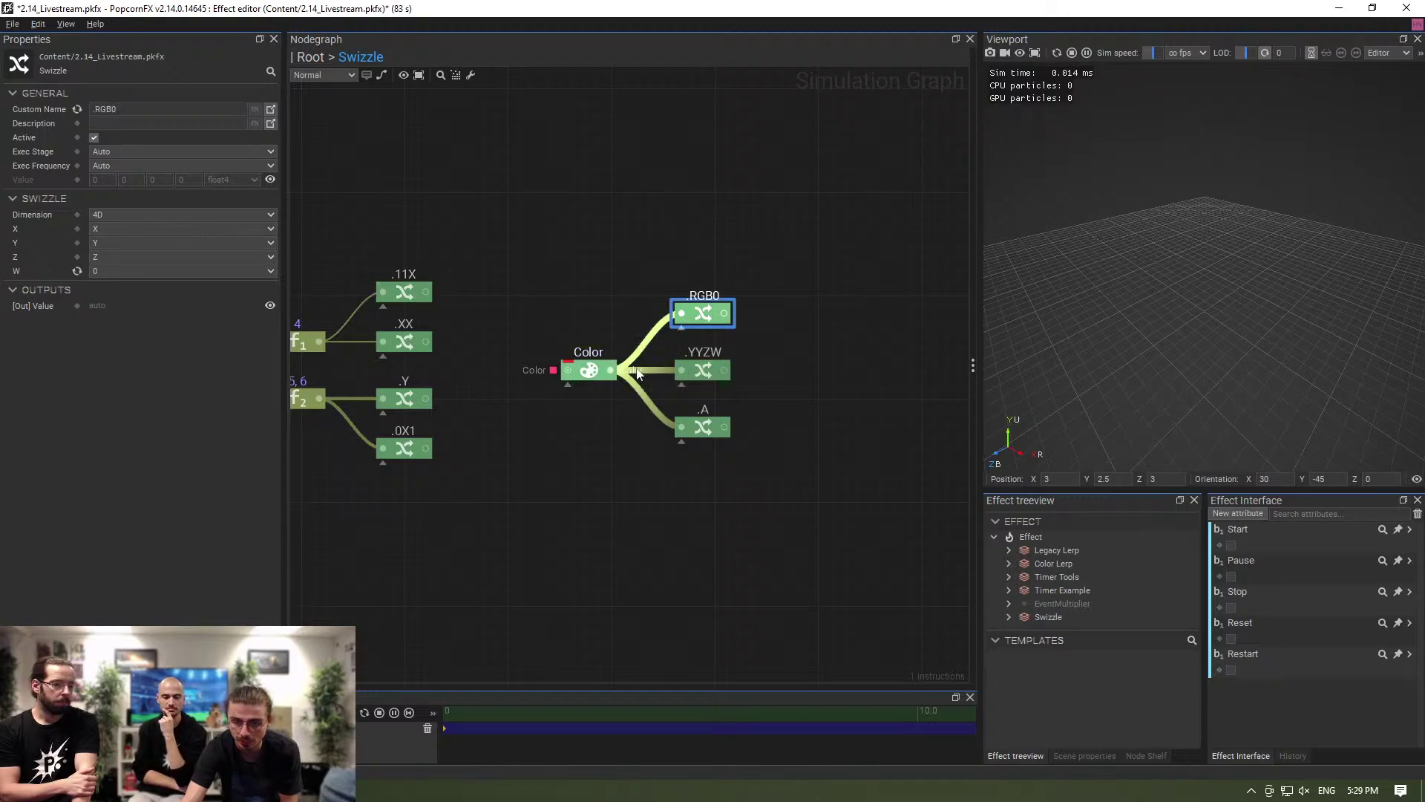
Add a .rrb swizzle node from the Color node's output above .RGB0, and delete it again.
{"action": "left_click_drag", "start_coordinate": [609, 375], "coordinate": [644, 195]}
{"action": "type", "text": "."}
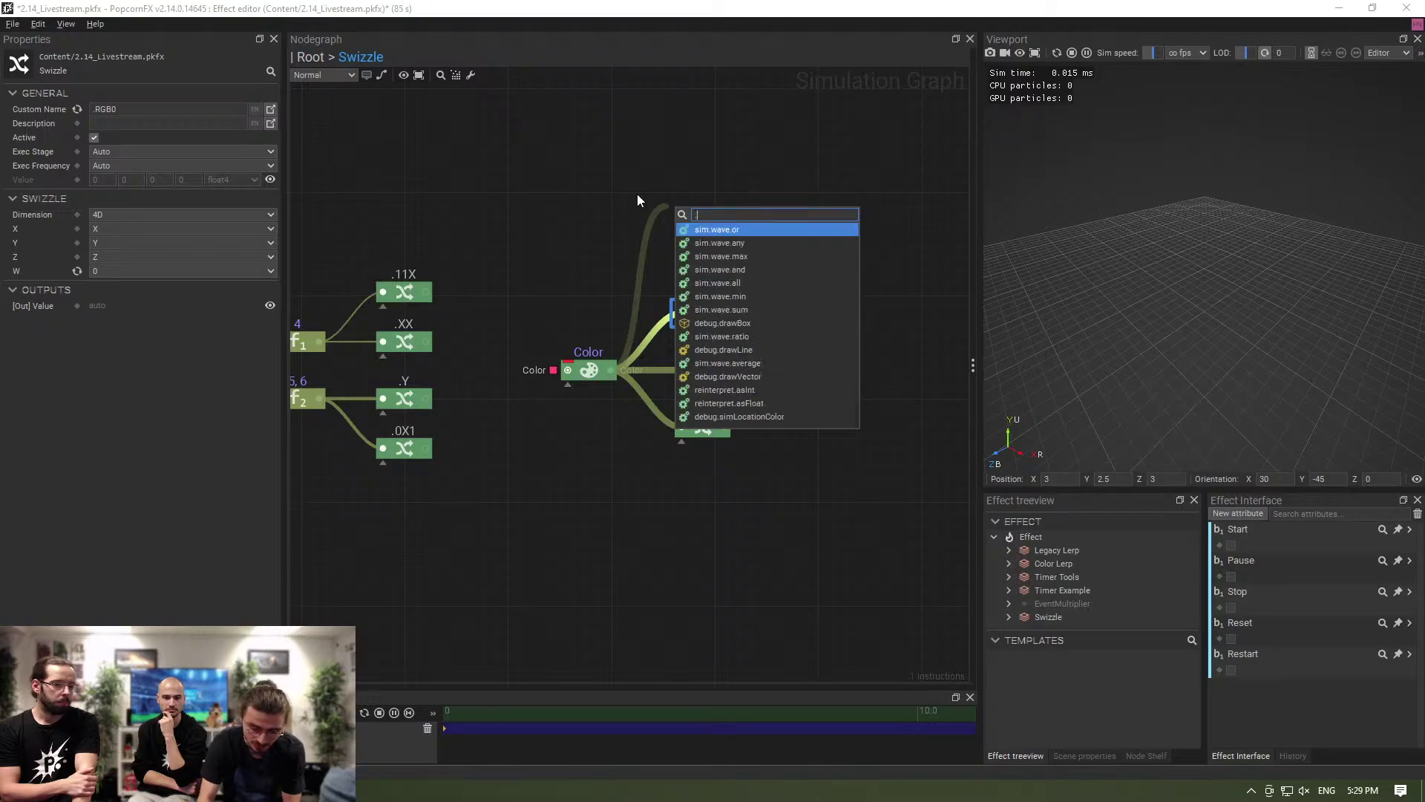
{"action": "type", "text": "rrb"}
{"action": "key", "text": "Return"}
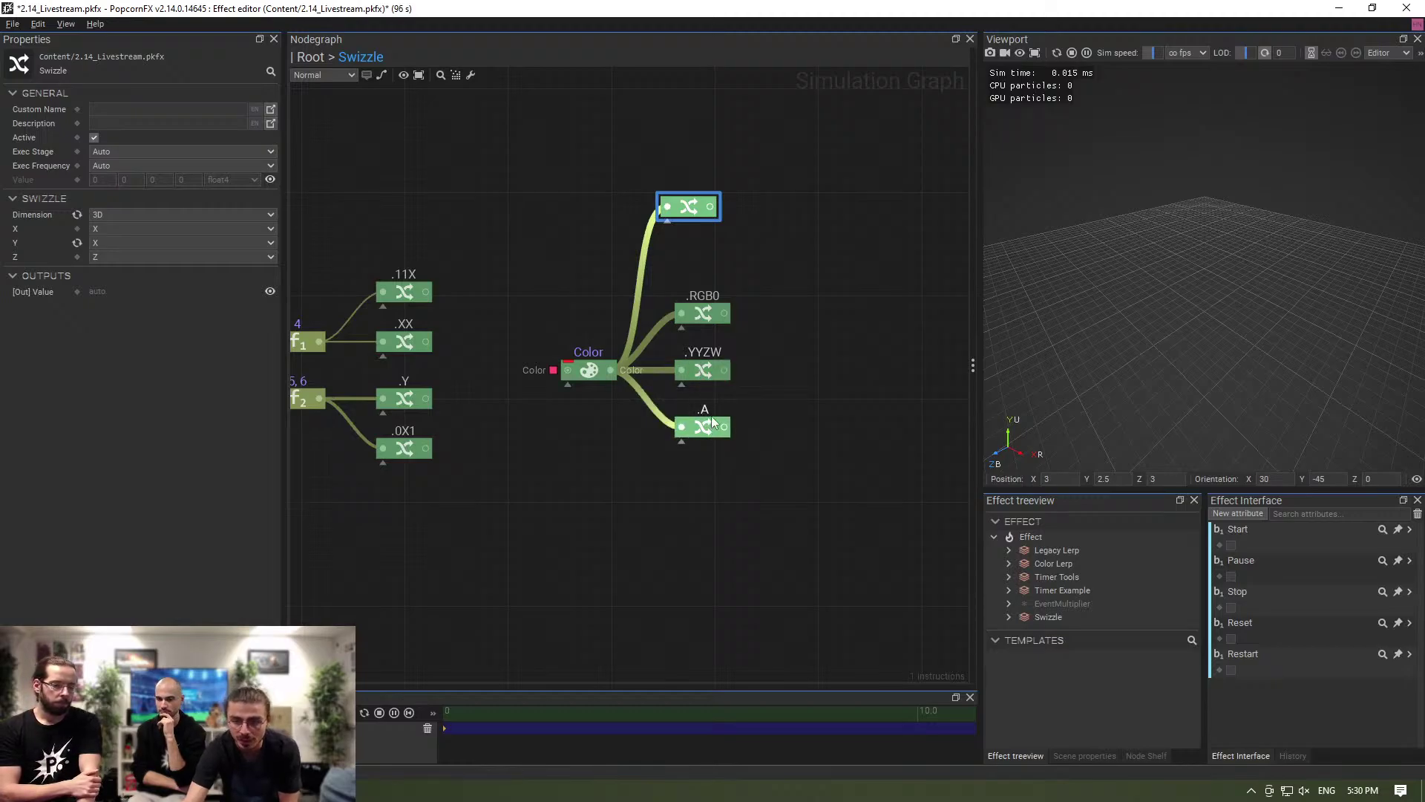
{"action": "left_click_drag", "start_coordinate": [691, 214], "coordinate": [705, 271]}
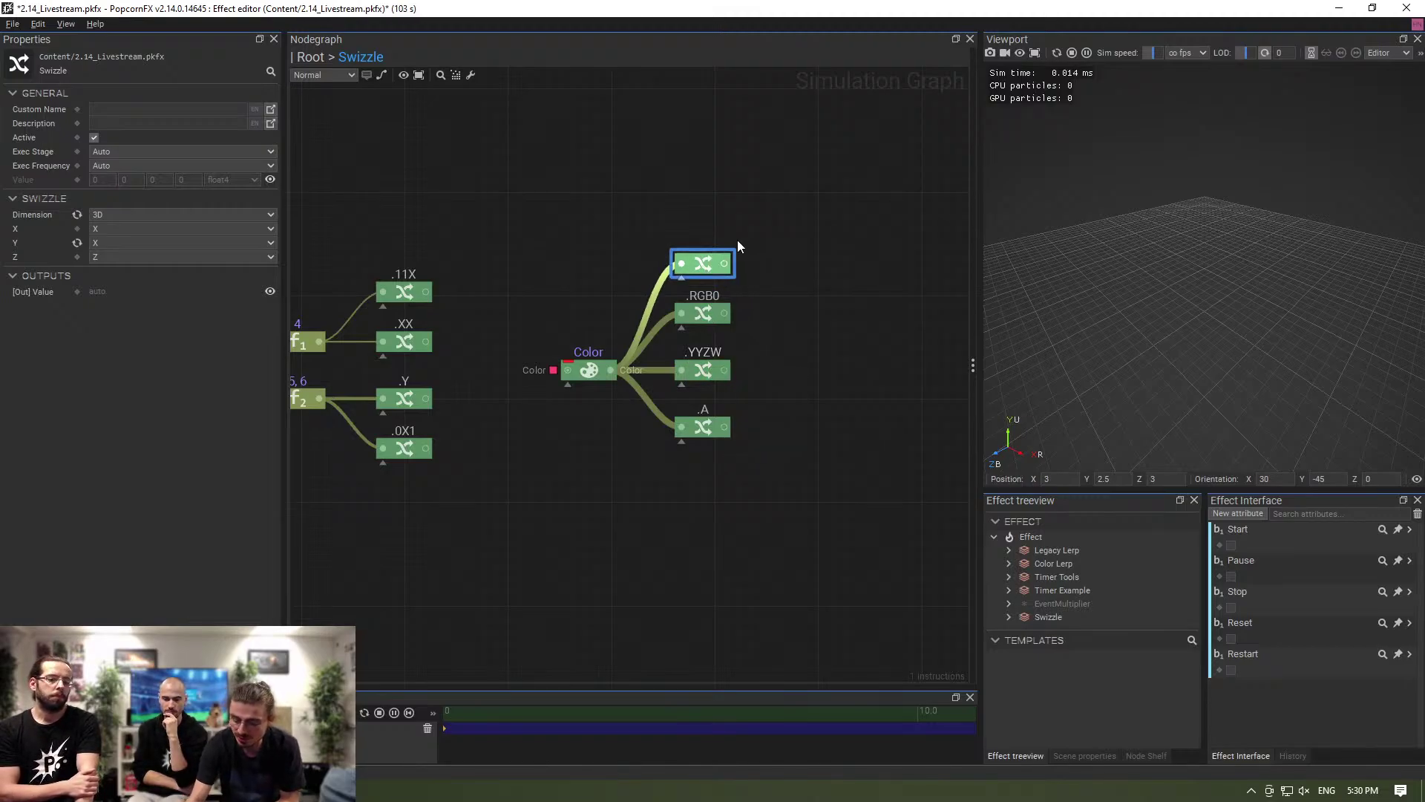
{"action": "key", "text": "Delete"}
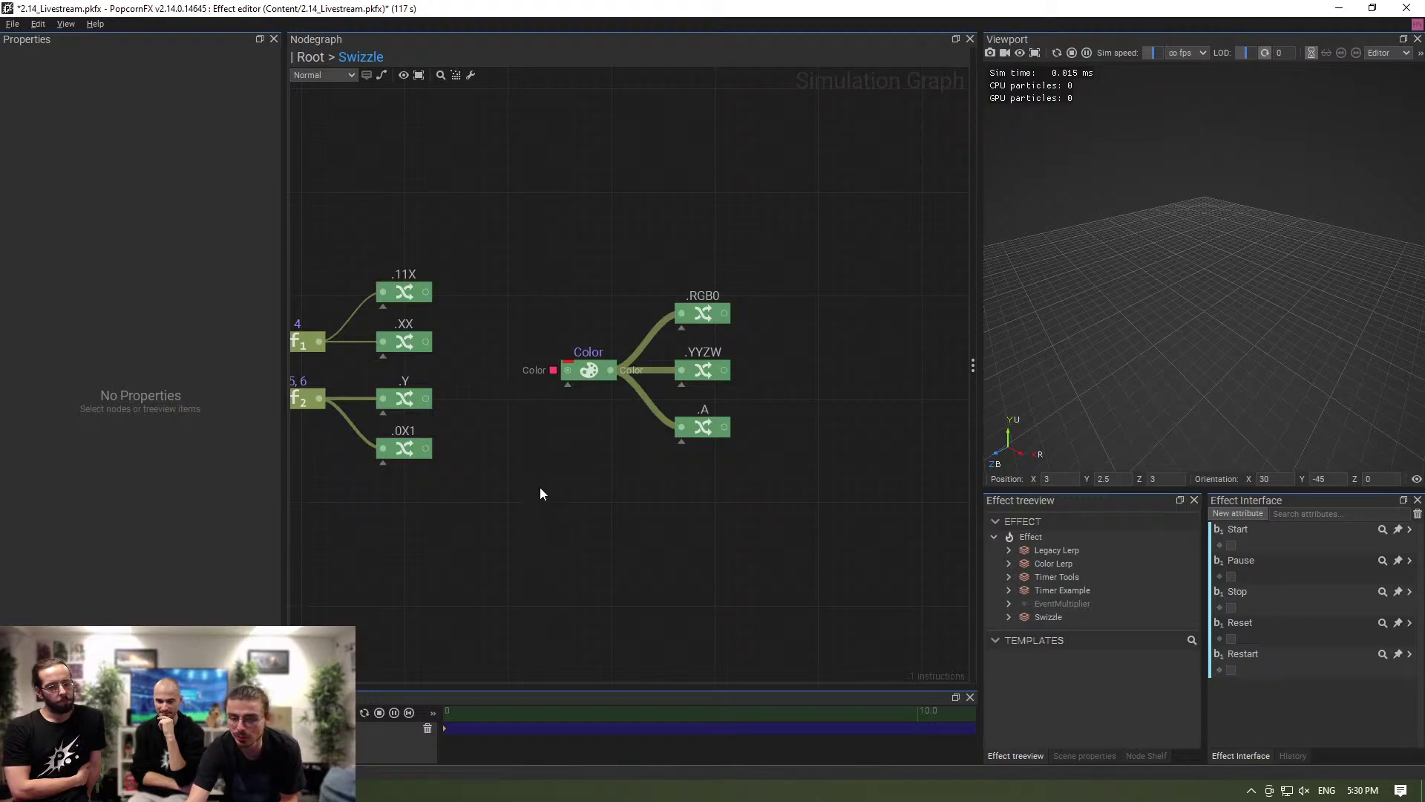
Return to the Root event graph and deactivate the Timer Tools and Timer Example layers.
{"action": "scroll", "coordinate": [540, 487], "scroll_direction": "down", "scroll_amount": 2}
{"action": "middle_click_drag", "start_coordinate": [510, 483], "coordinate": [689, 442]}
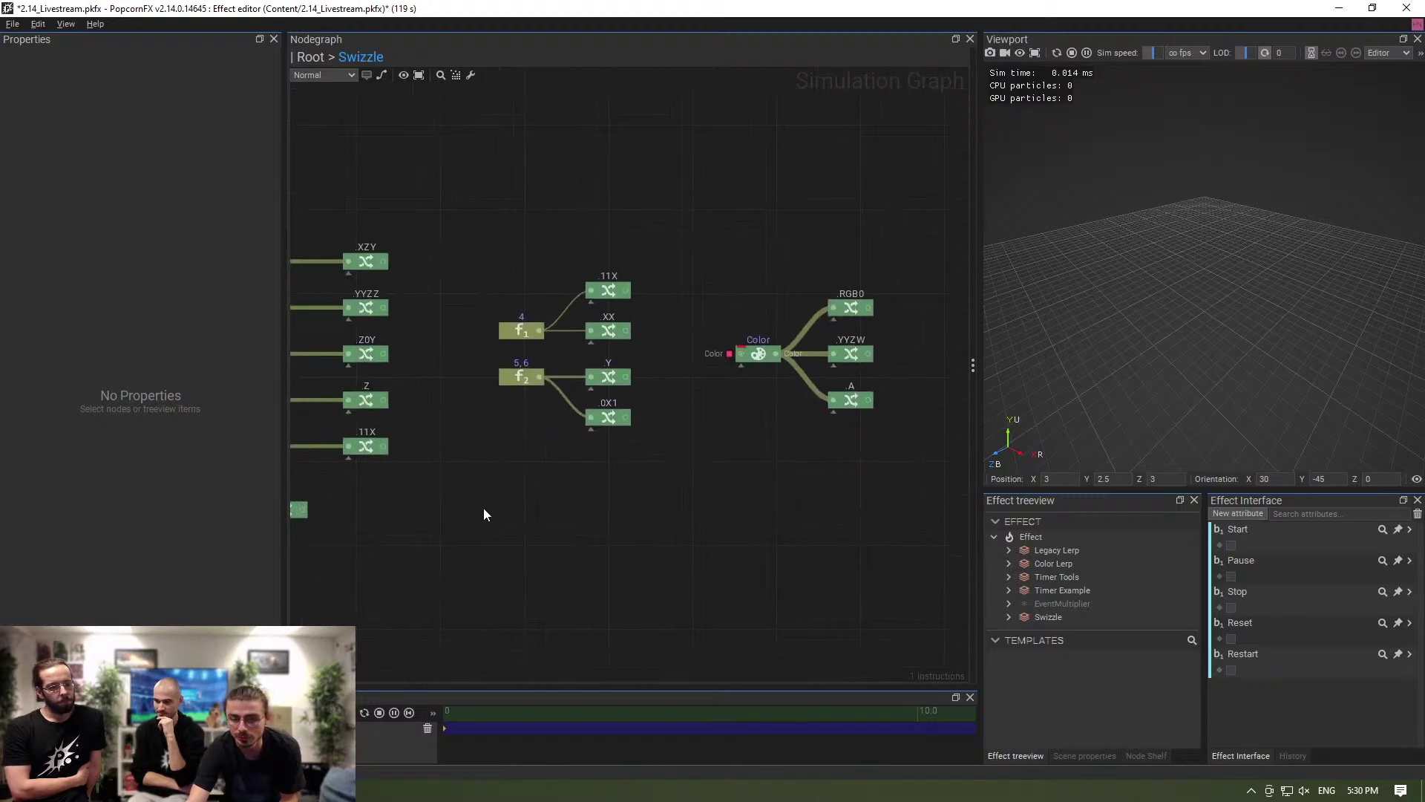
{"action": "scroll", "coordinate": [484, 506], "scroll_direction": "down", "scroll_amount": 2}
{"action": "middle_click_drag", "start_coordinate": [486, 496], "coordinate": [571, 470]}
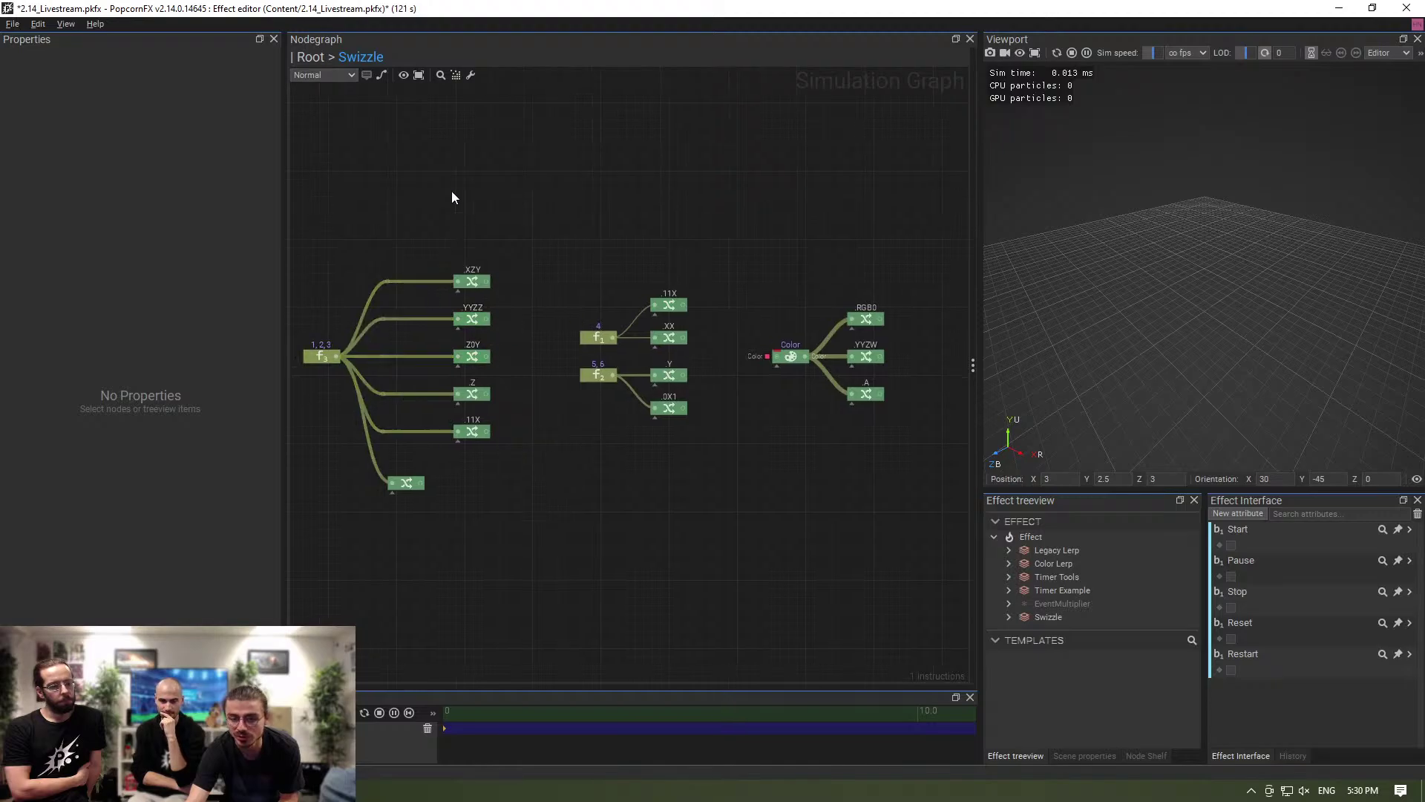
{"action": "left_click", "coordinate": [311, 57]}
{"action": "middle_click_drag", "start_coordinate": [812, 364], "coordinate": [674, 379]}
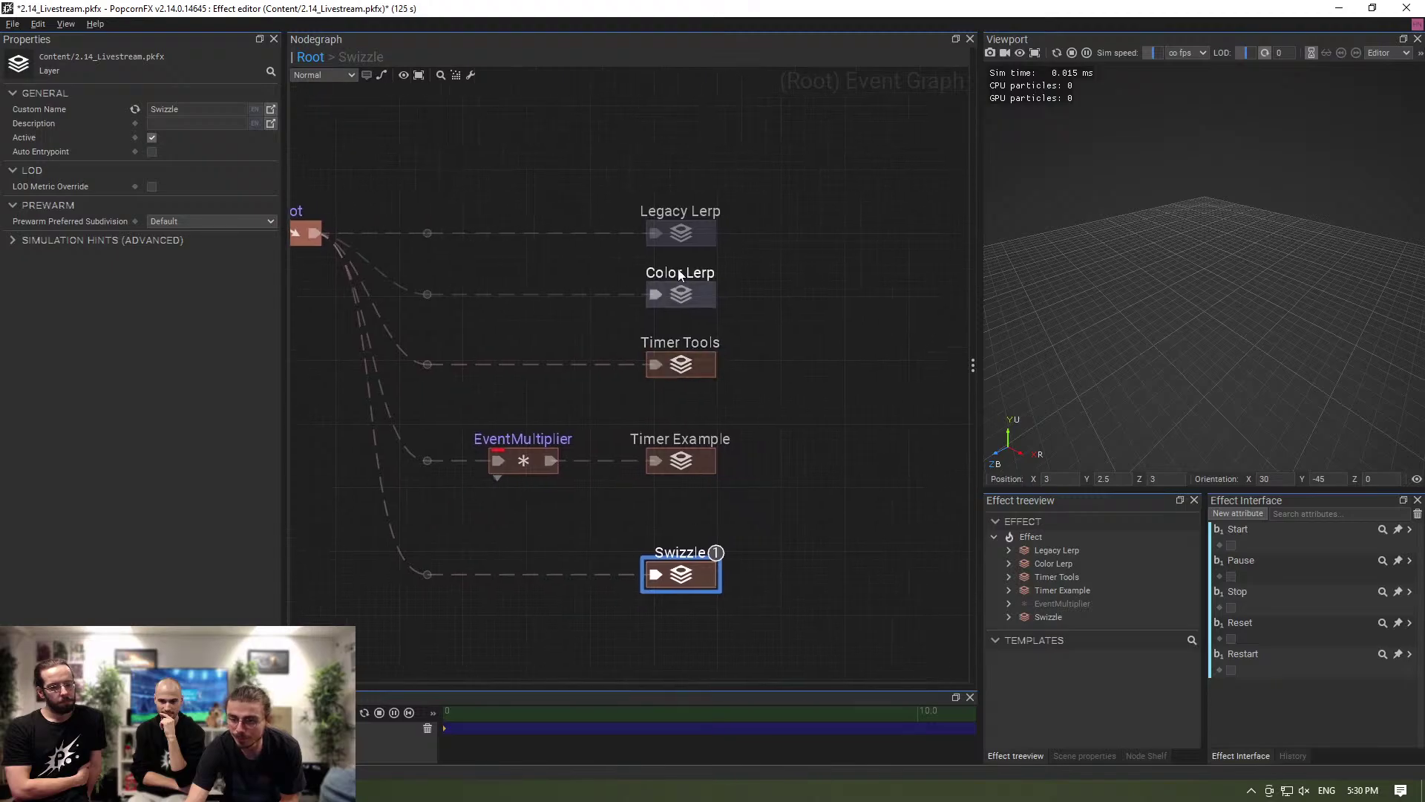
{"action": "left_click_drag", "start_coordinate": [743, 505], "coordinate": [681, 346]}
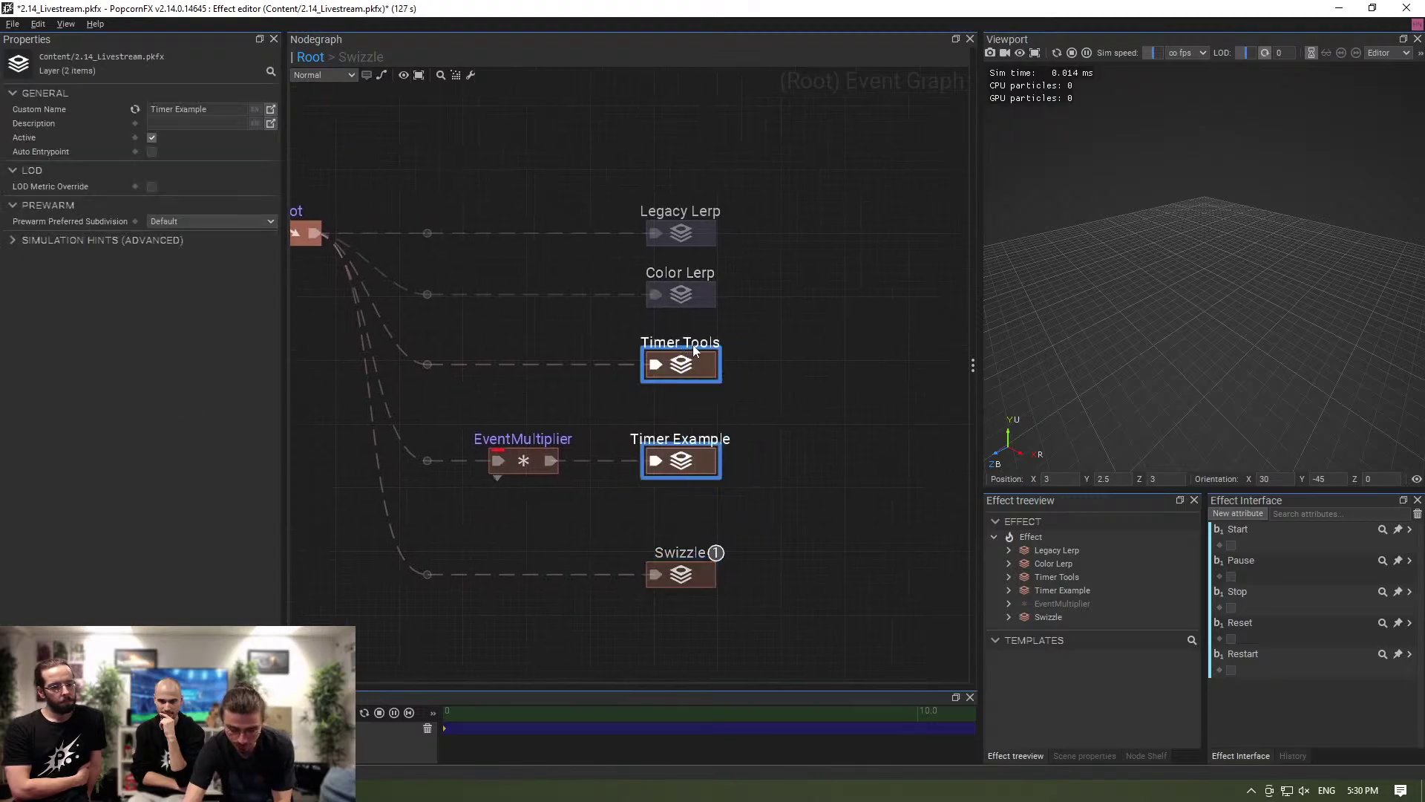
{"action": "key", "text": "d"}
Activate the Legacy Lerp and Color Lerp layers and restart the effect's simulation in the viewport.
{"action": "left_click_drag", "start_coordinate": [659, 172], "coordinate": [697, 319]}
{"action": "key", "text": "d"}
{"action": "left_click", "coordinate": [946, 92]}
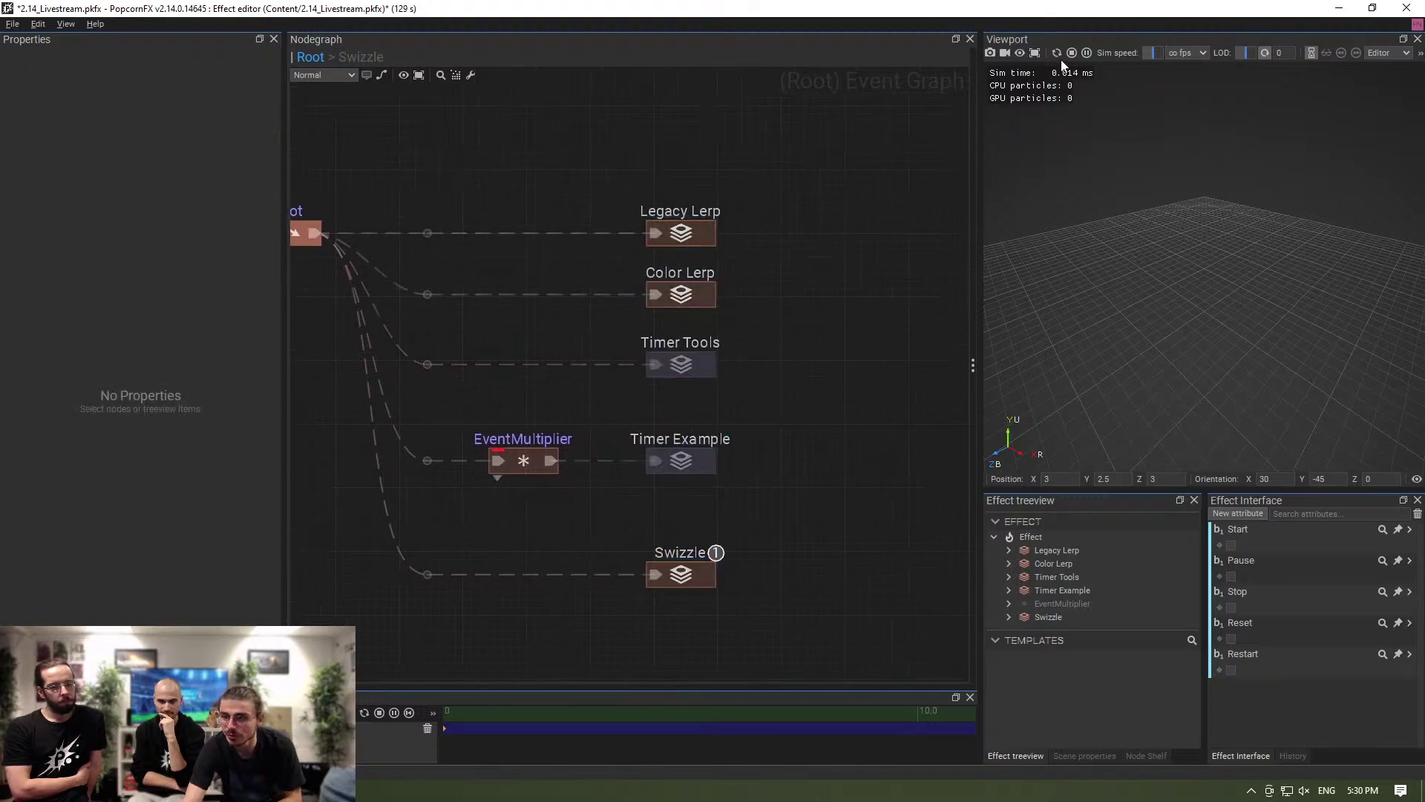
{"action": "left_click", "coordinate": [1059, 56]}
{"action": "left_click_drag", "start_coordinate": [1247, 291], "coordinate": [1210, 303]}
{"action": "scroll", "coordinate": [1188, 307], "scroll_direction": "up", "scroll_amount": 4}
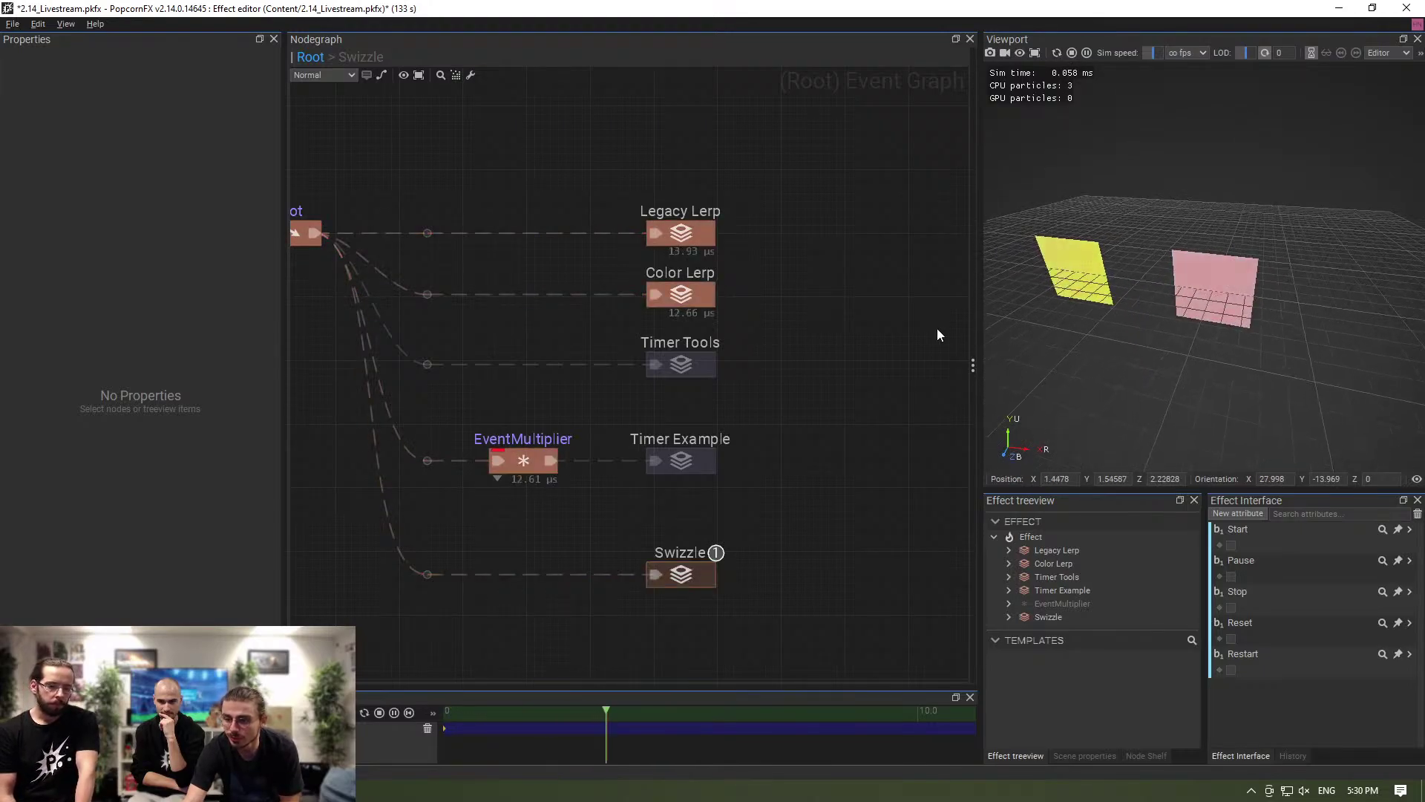
Enter the Color Lerp layer and examine its Color lerp node alongside the colored planes in the viewport.
{"action": "left_click", "coordinate": [682, 297]}
{"action": "double_click", "coordinate": [683, 296]}
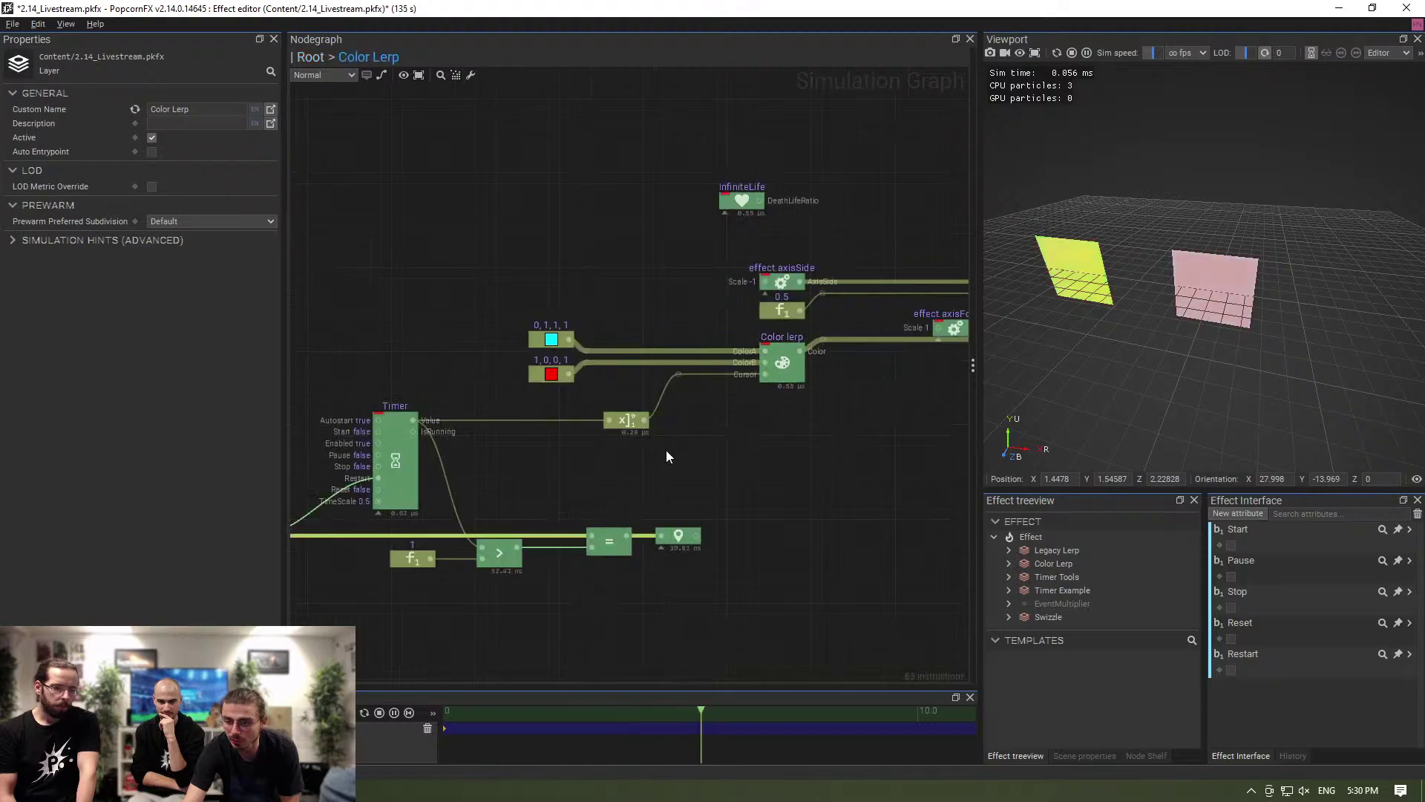
{"action": "scroll", "coordinate": [648, 393], "scroll_direction": "up", "scroll_amount": 6}
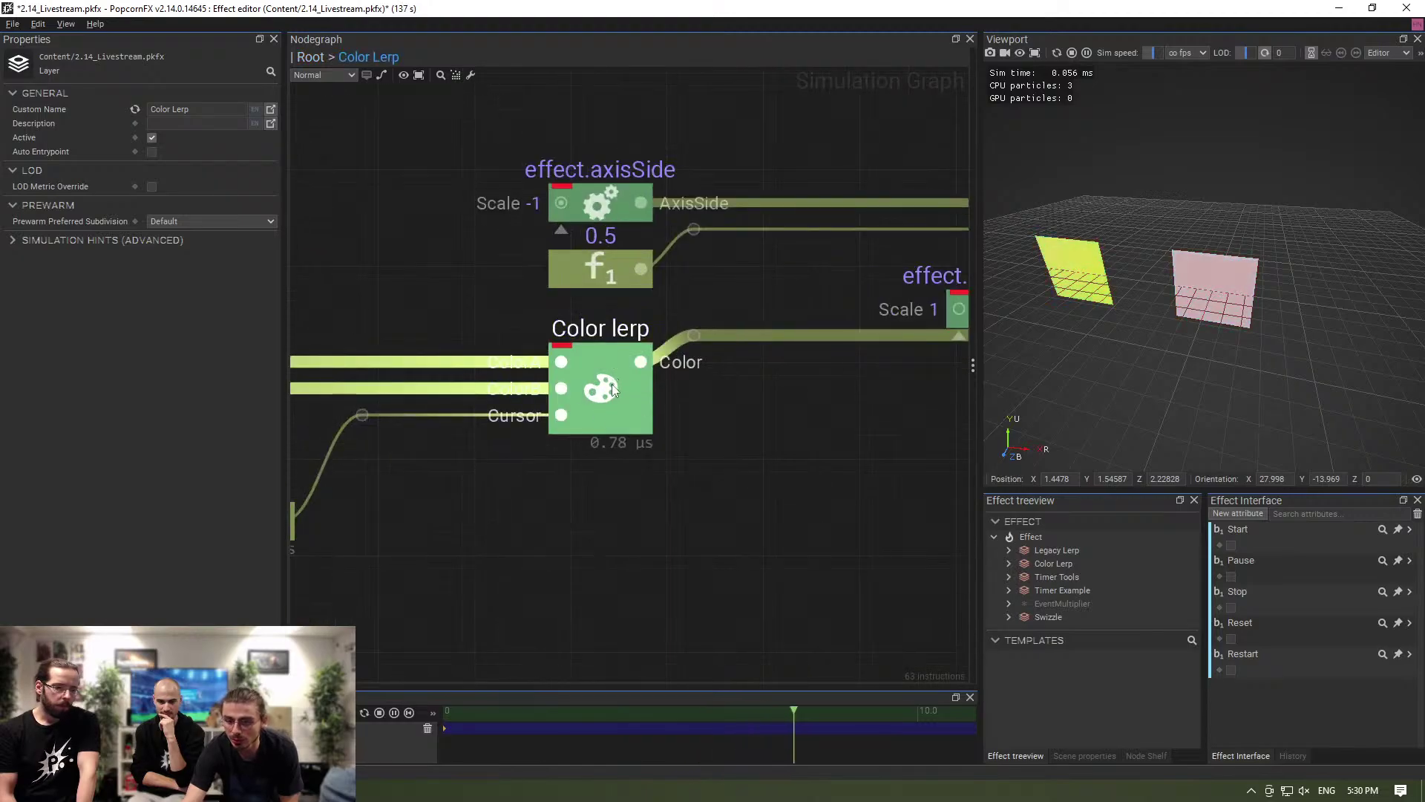
{"action": "left_click_drag", "start_coordinate": [1102, 328], "coordinate": [1200, 294]}
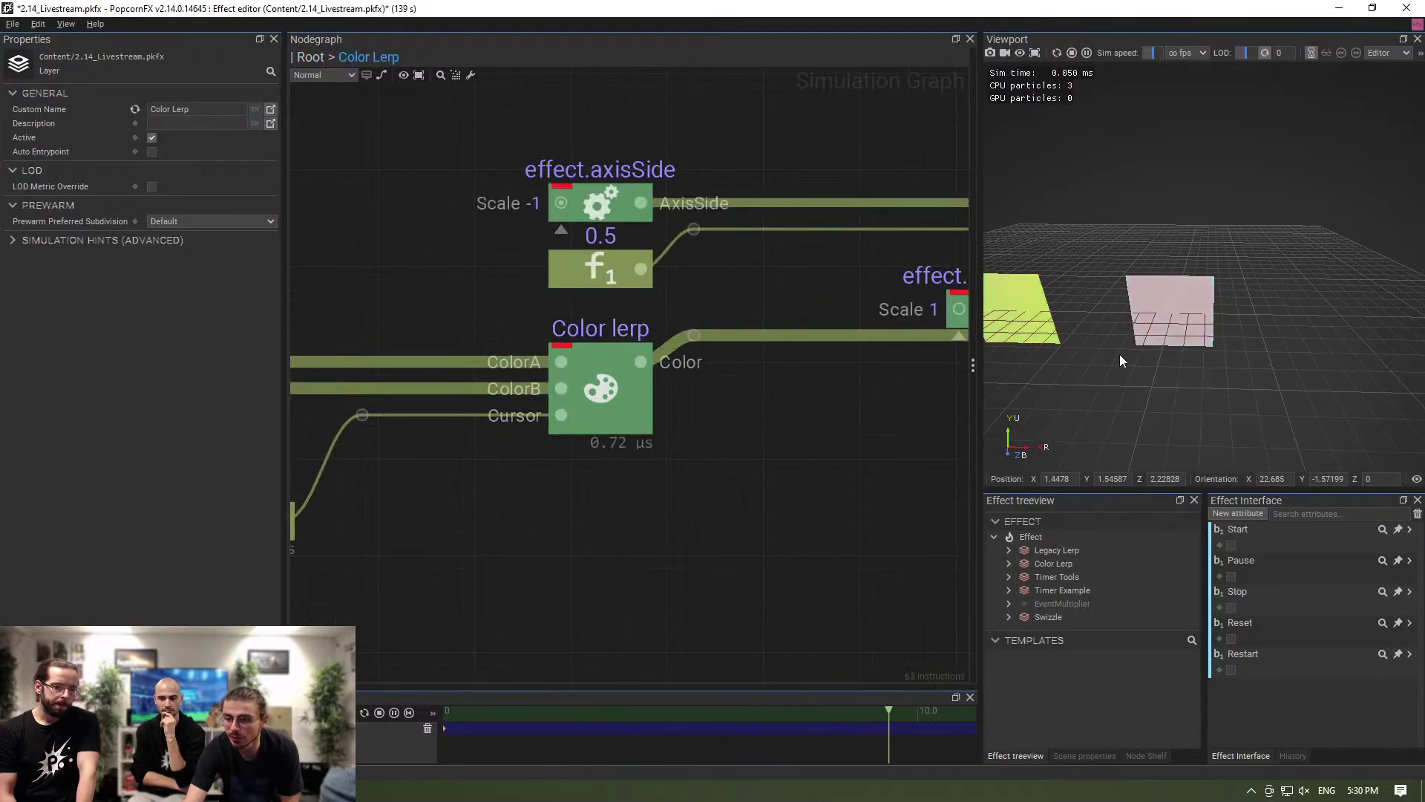
Frame both colored planes in the viewport, and pause and resume the simulation to compare their interpolated colors.
{"action": "scroll", "coordinate": [1121, 357], "scroll_direction": "up", "scroll_amount": 1}
{"action": "middle_click_drag", "start_coordinate": [1124, 359], "coordinate": [1255, 291]}
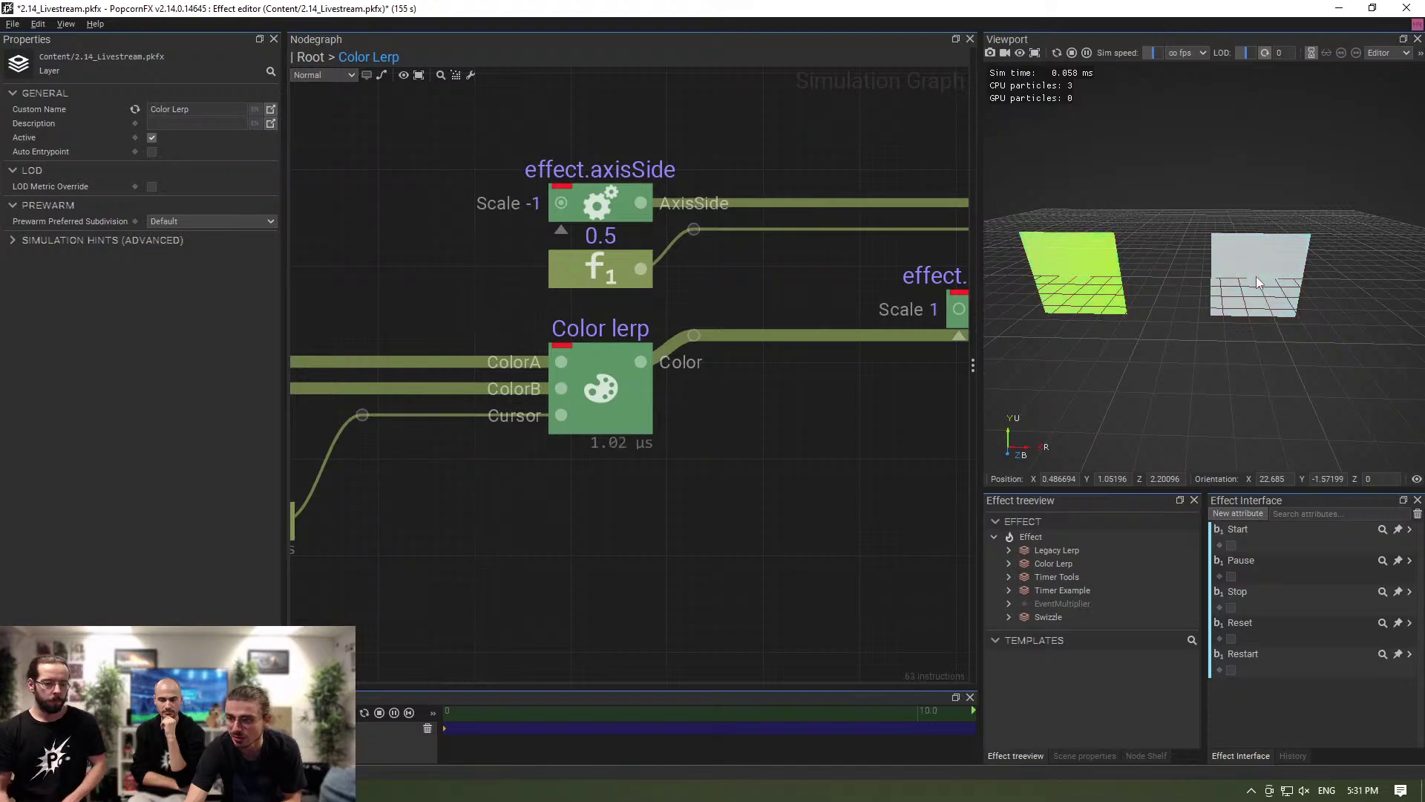
{"action": "left_click", "coordinate": [1087, 53]}
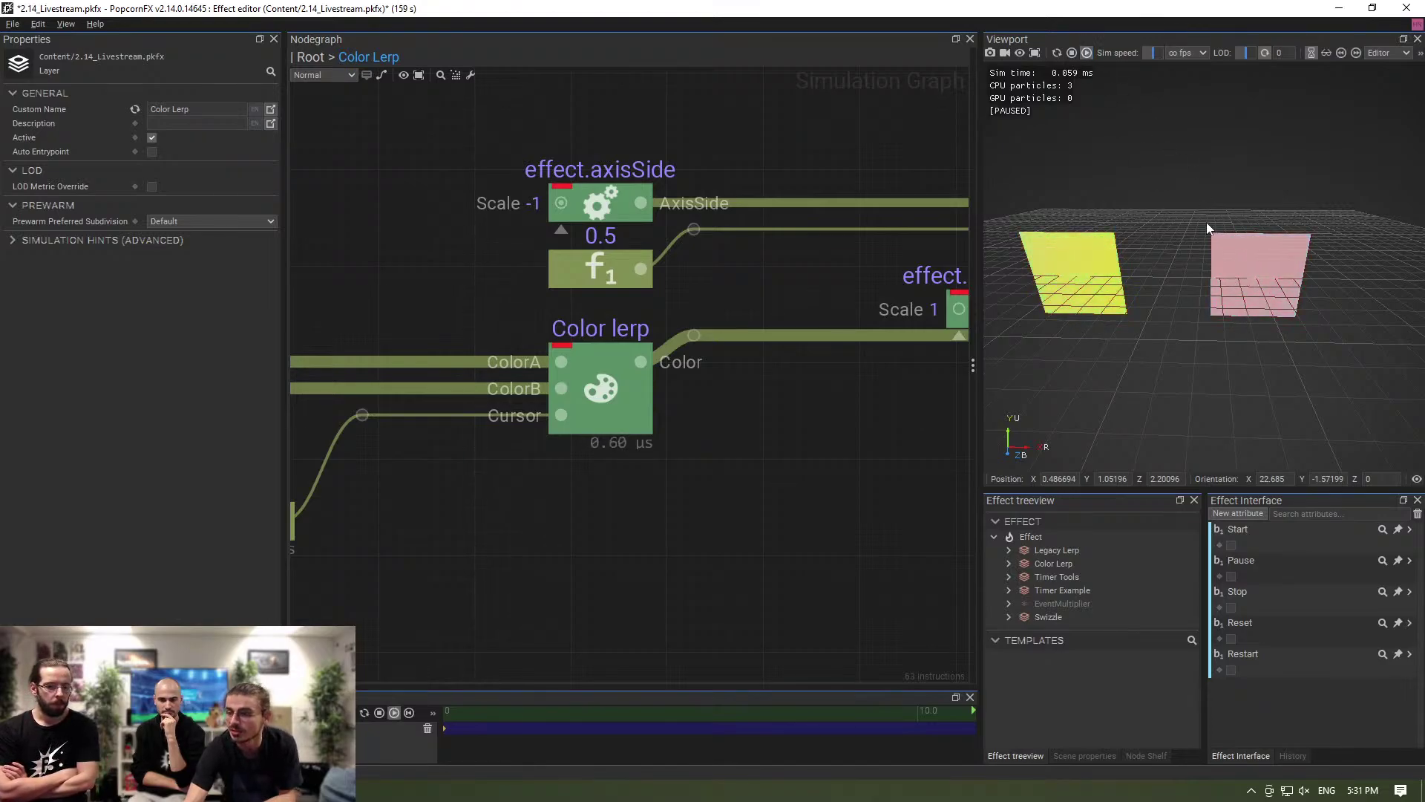
{"action": "left_click", "coordinate": [1087, 55]}
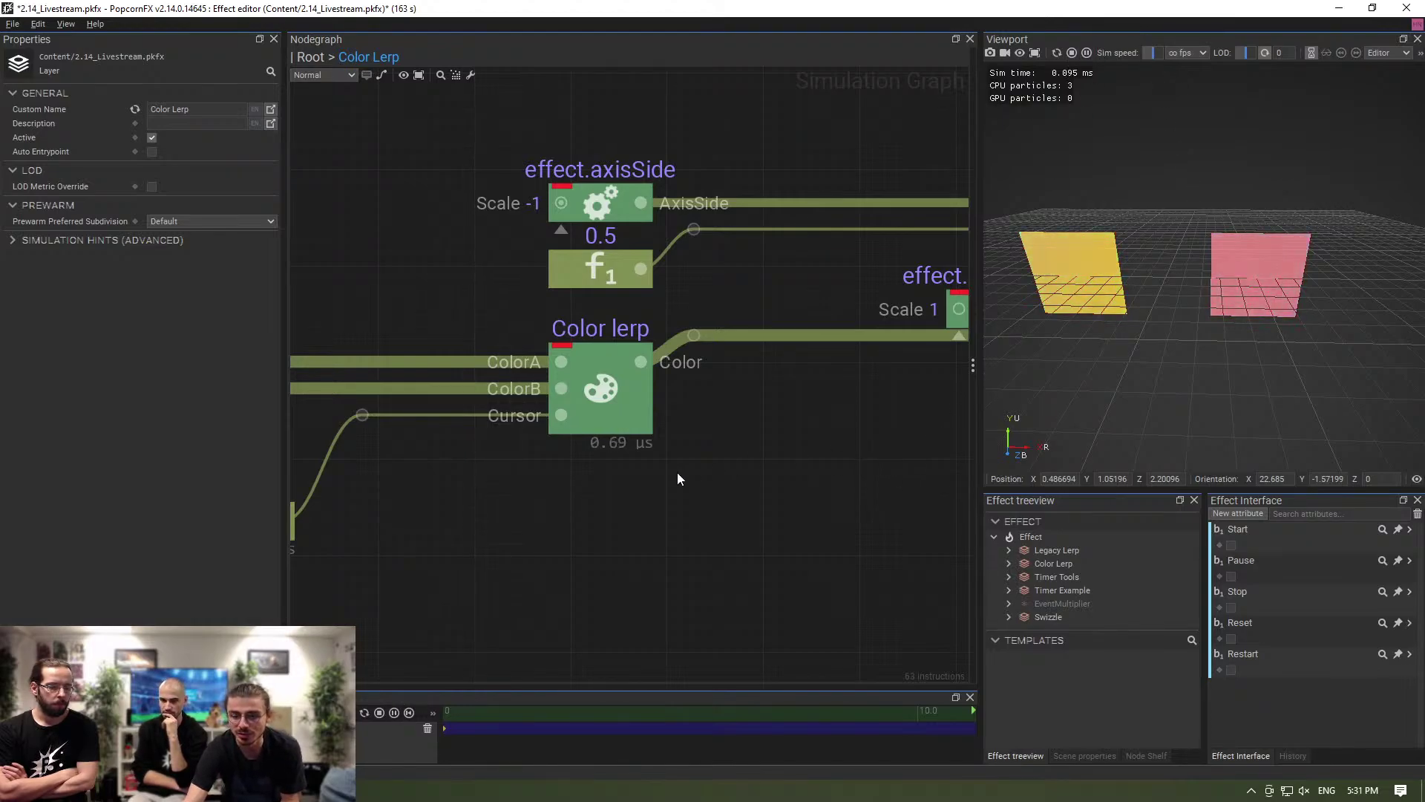
Inspect the Color lerp node's properties and compare the legacy and new lerp planes in the viewport.
{"action": "left_click", "coordinate": [601, 397]}
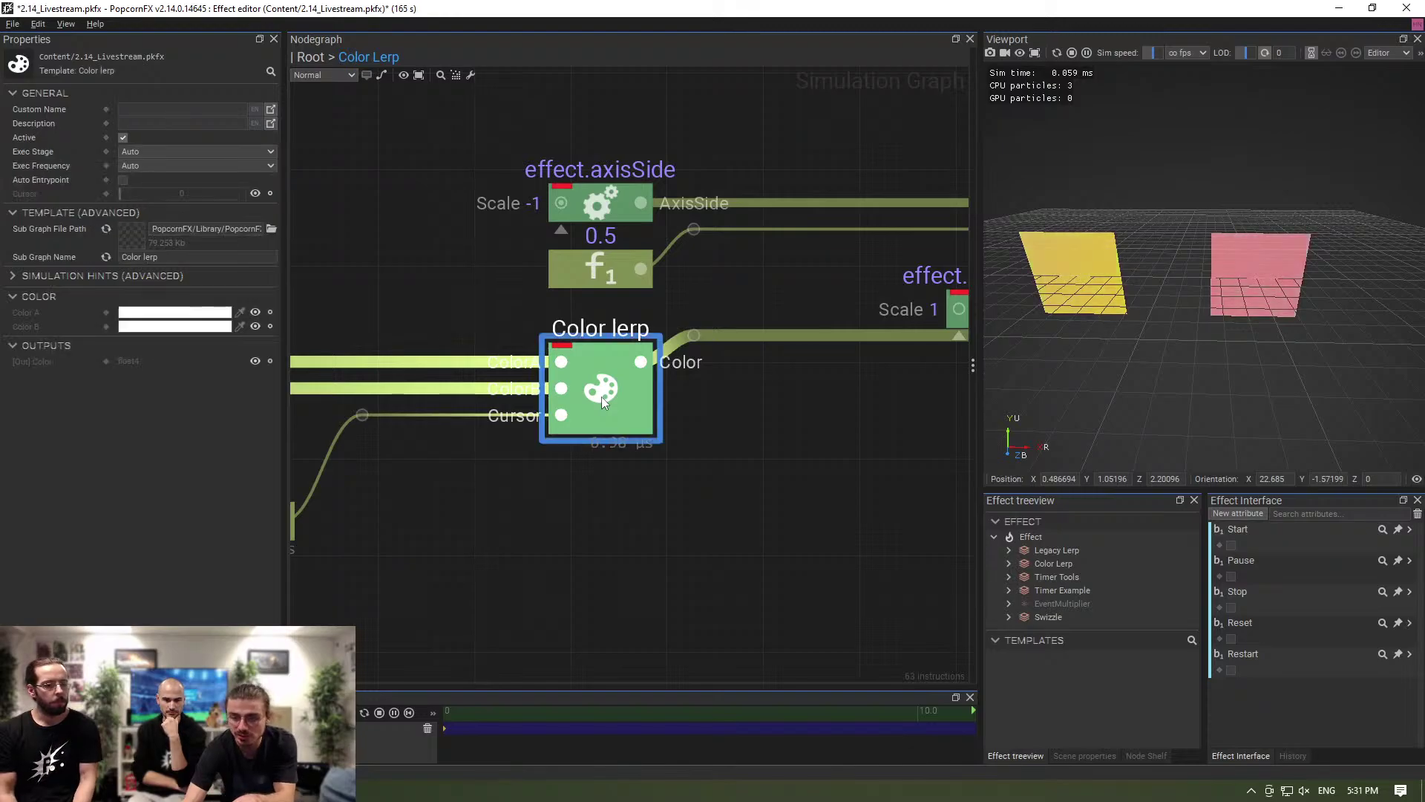
{"action": "left_click", "coordinate": [612, 496]}
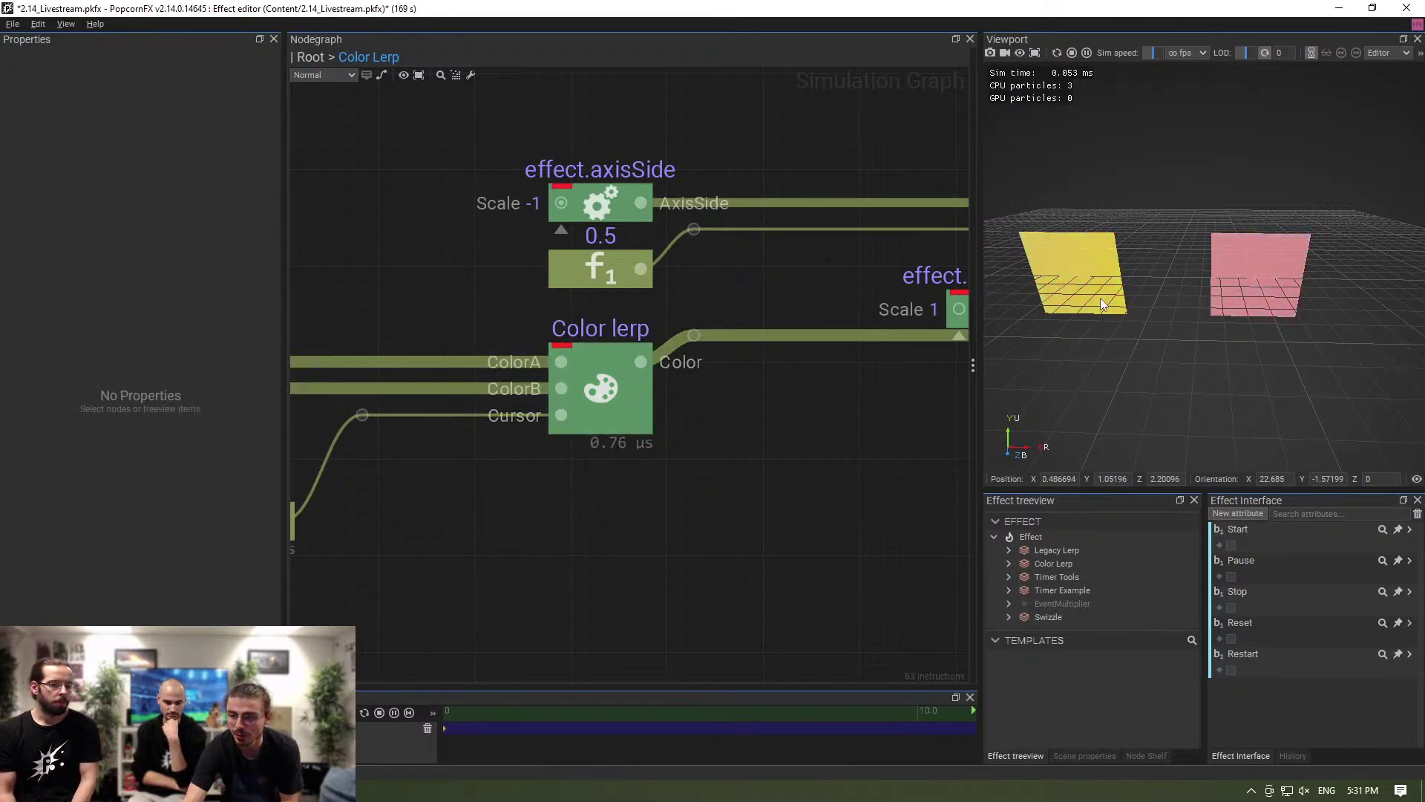
{"action": "middle_click_drag", "start_coordinate": [1069, 267], "coordinate": [1088, 273]}
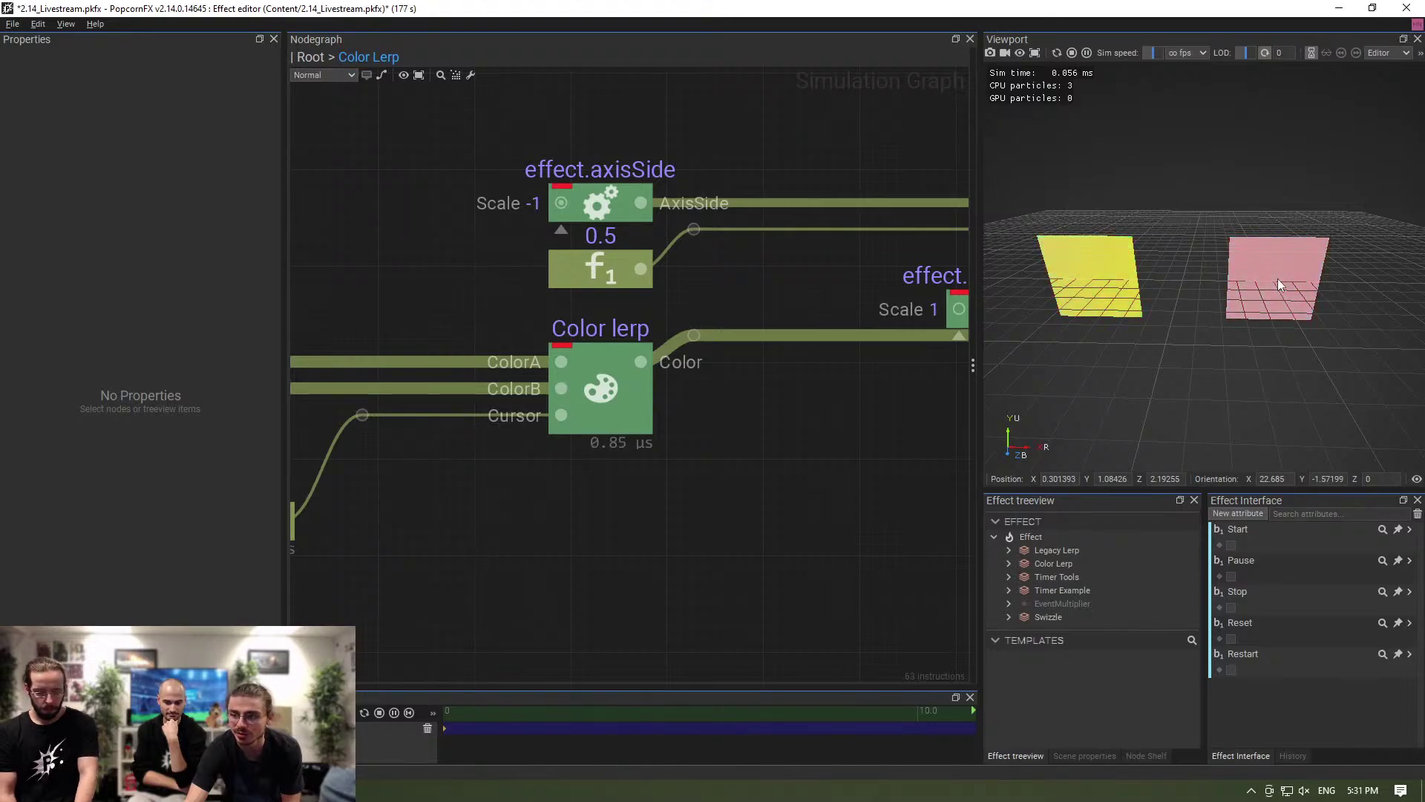
{"action": "scroll", "coordinate": [796, 497], "scroll_direction": "down", "scroll_amount": 2}
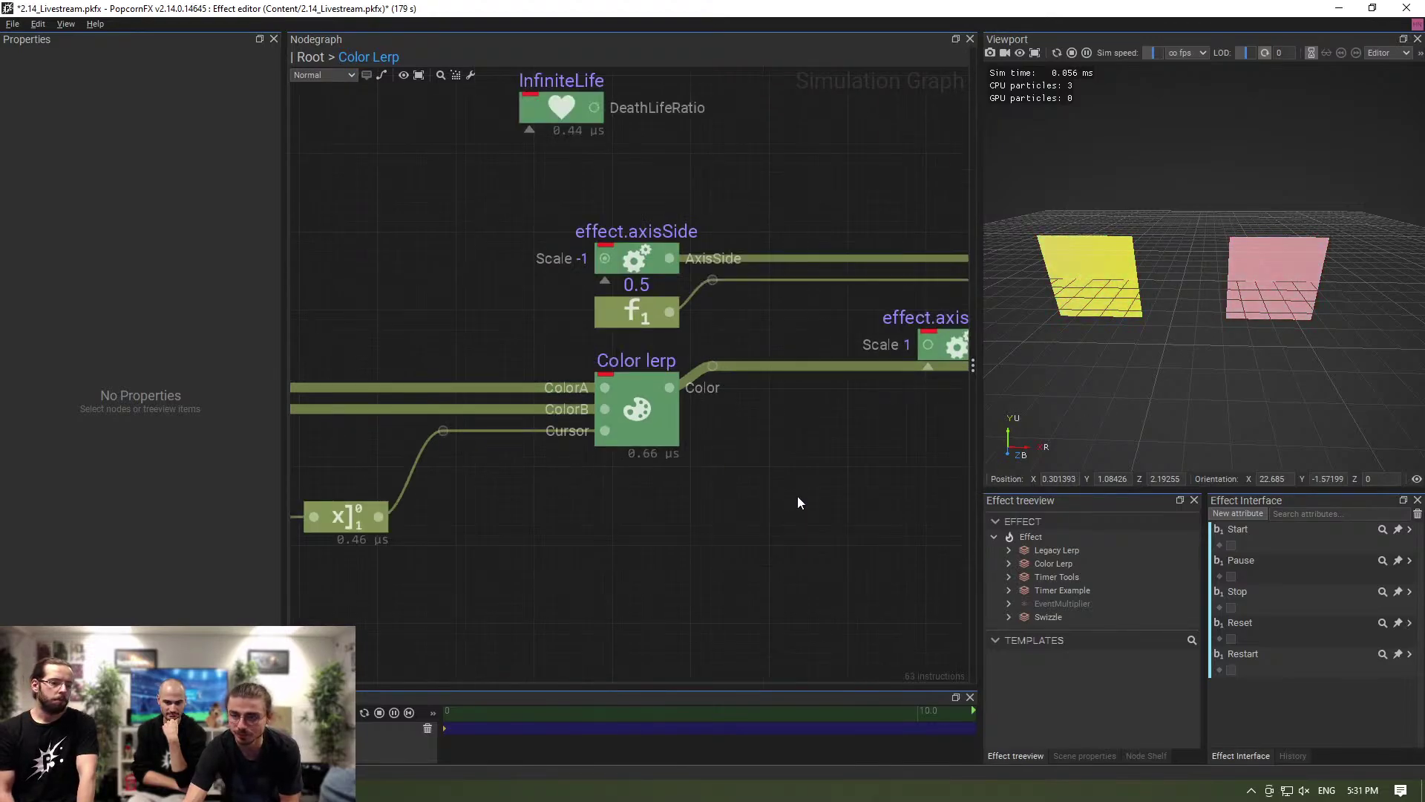
Return to the Root event graph, deactivate the Legacy Lerp and Color Lerp layers, and activate Timer Tools and Timer Example.
{"action": "left_click", "coordinate": [312, 60]}
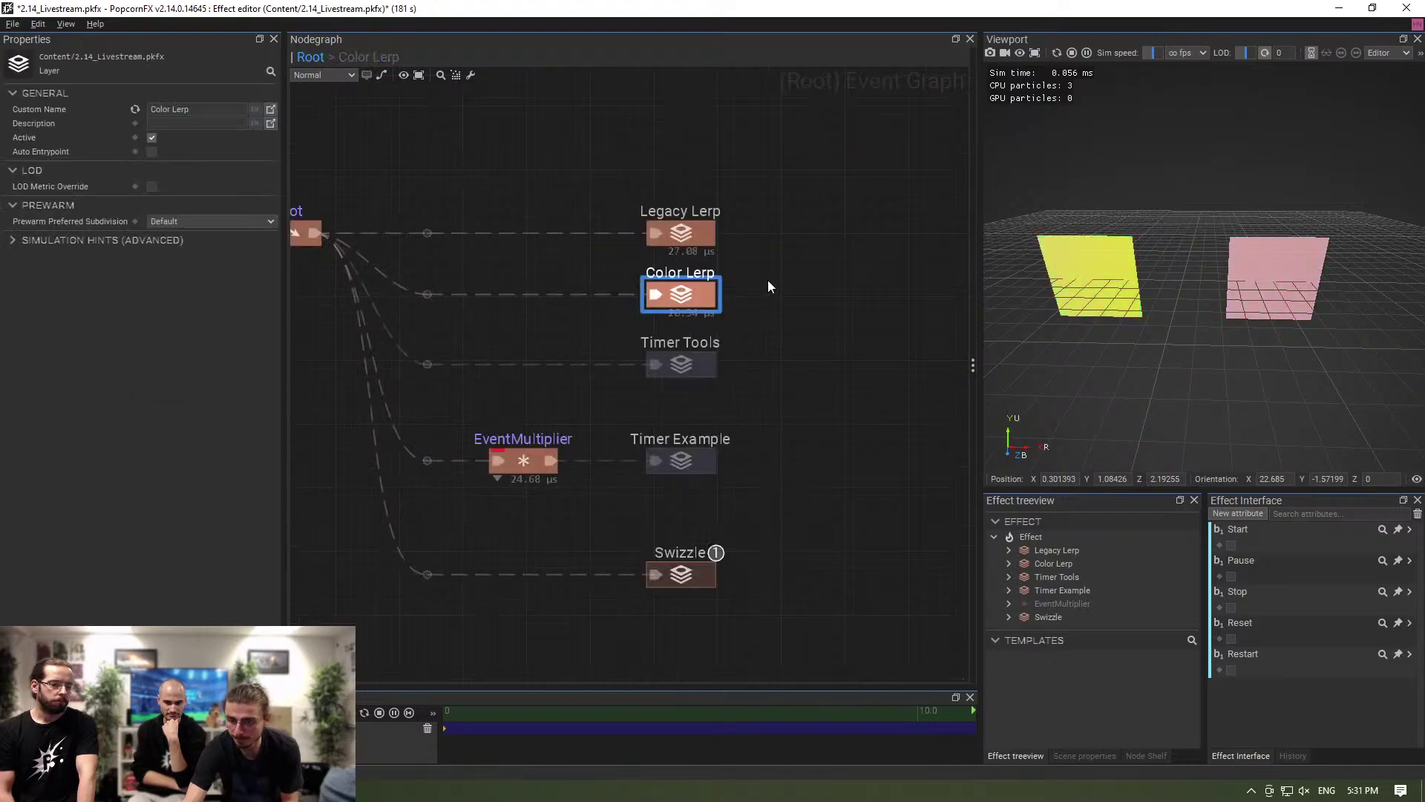
{"action": "left_click_drag", "start_coordinate": [668, 199], "coordinate": [706, 308]}
{"action": "left_click_drag", "start_coordinate": [785, 484], "coordinate": [691, 363]}
{"action": "left_click", "coordinate": [779, 410]}
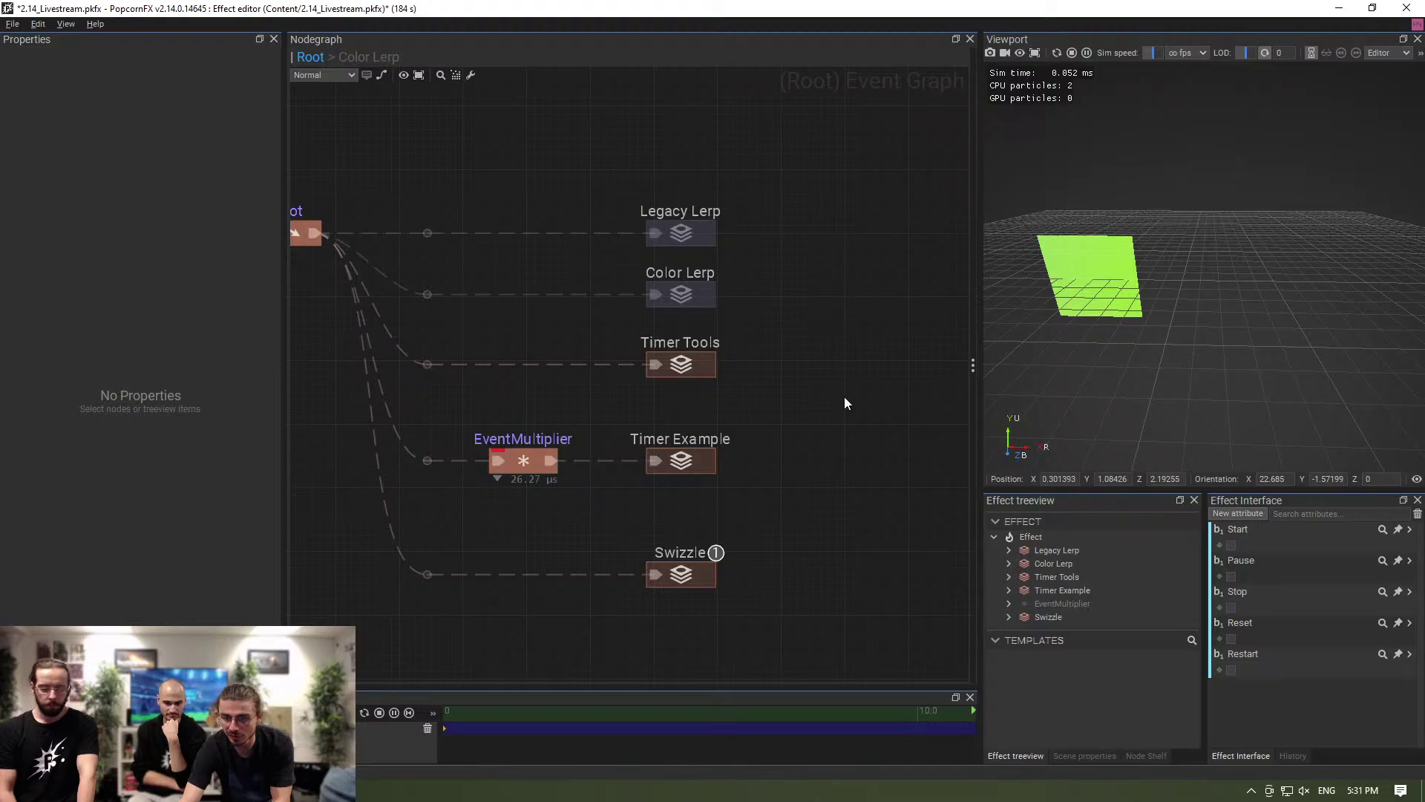
Restart the effect's simulation and frame the Timer Tools plane closely in the viewport.
{"action": "left_click", "coordinate": [1057, 53]}
{"action": "middle_click_drag", "start_coordinate": [1048, 289], "coordinate": [1171, 282]}
{"action": "middle_click_drag", "start_coordinate": [1031, 241], "coordinate": [1223, 285]}
{"action": "scroll", "coordinate": [1141, 267], "scroll_direction": "up", "scroll_amount": 2}
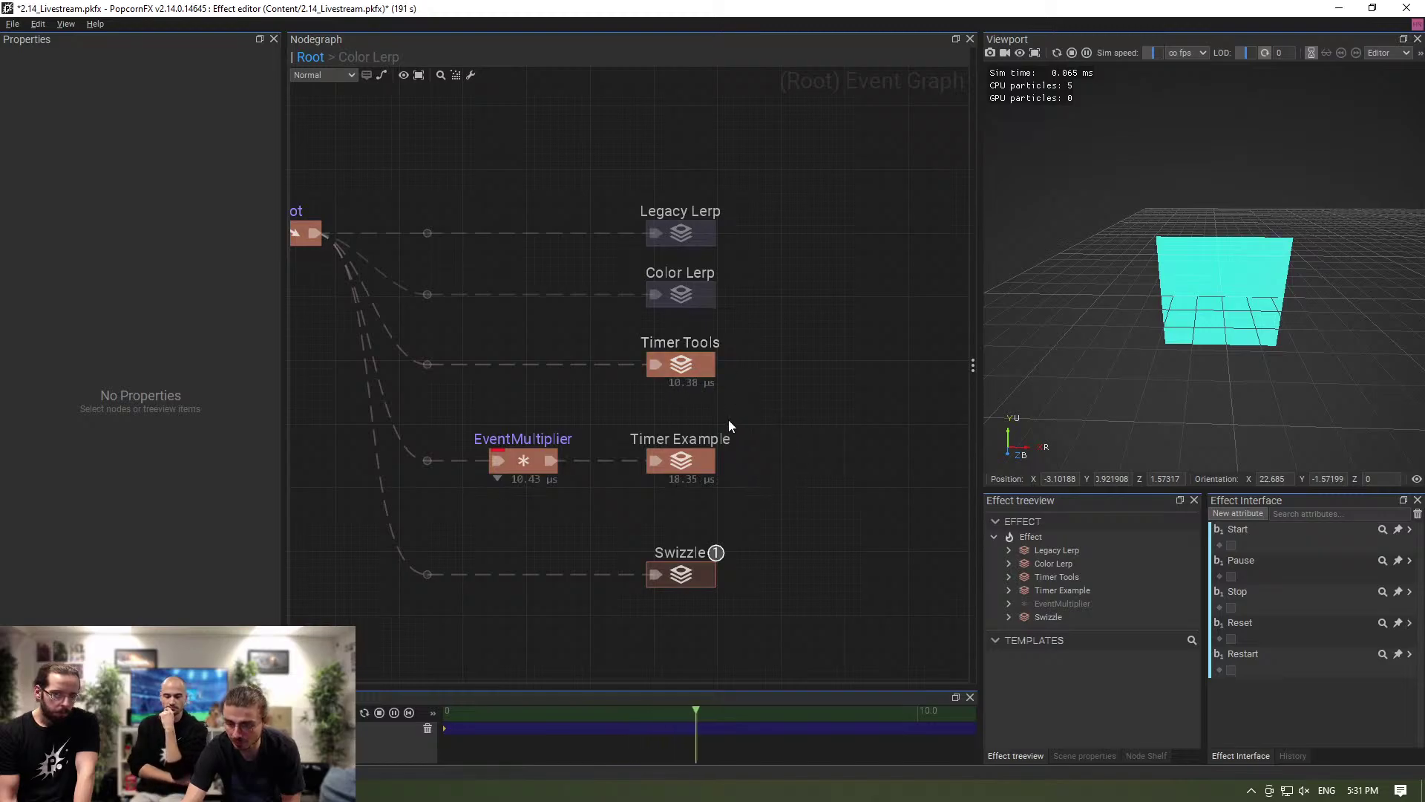
{"action": "middle_click_drag", "start_coordinate": [1213, 306], "coordinate": [1186, 299]}
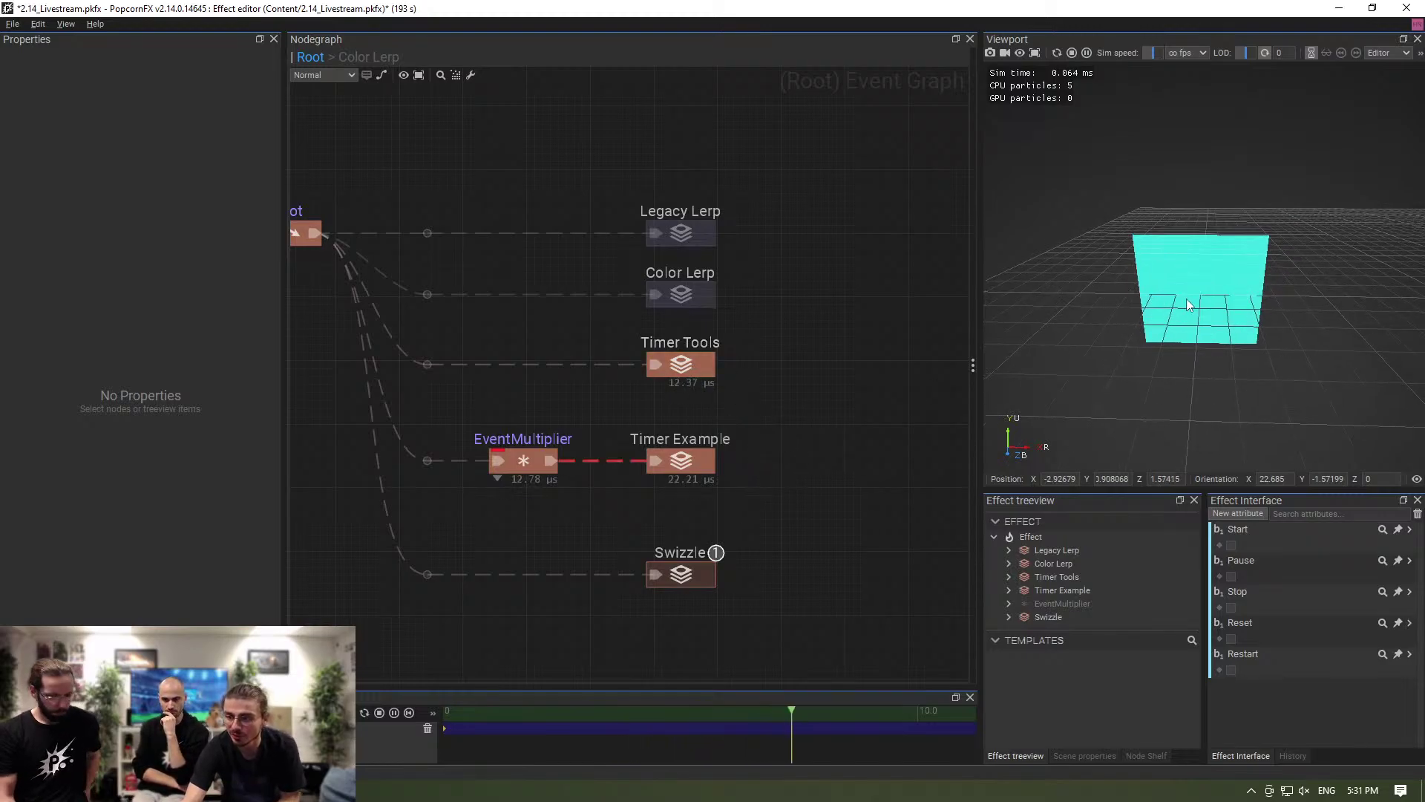
{"action": "scroll", "coordinate": [1186, 299], "scroll_direction": "up", "scroll_amount": 3}
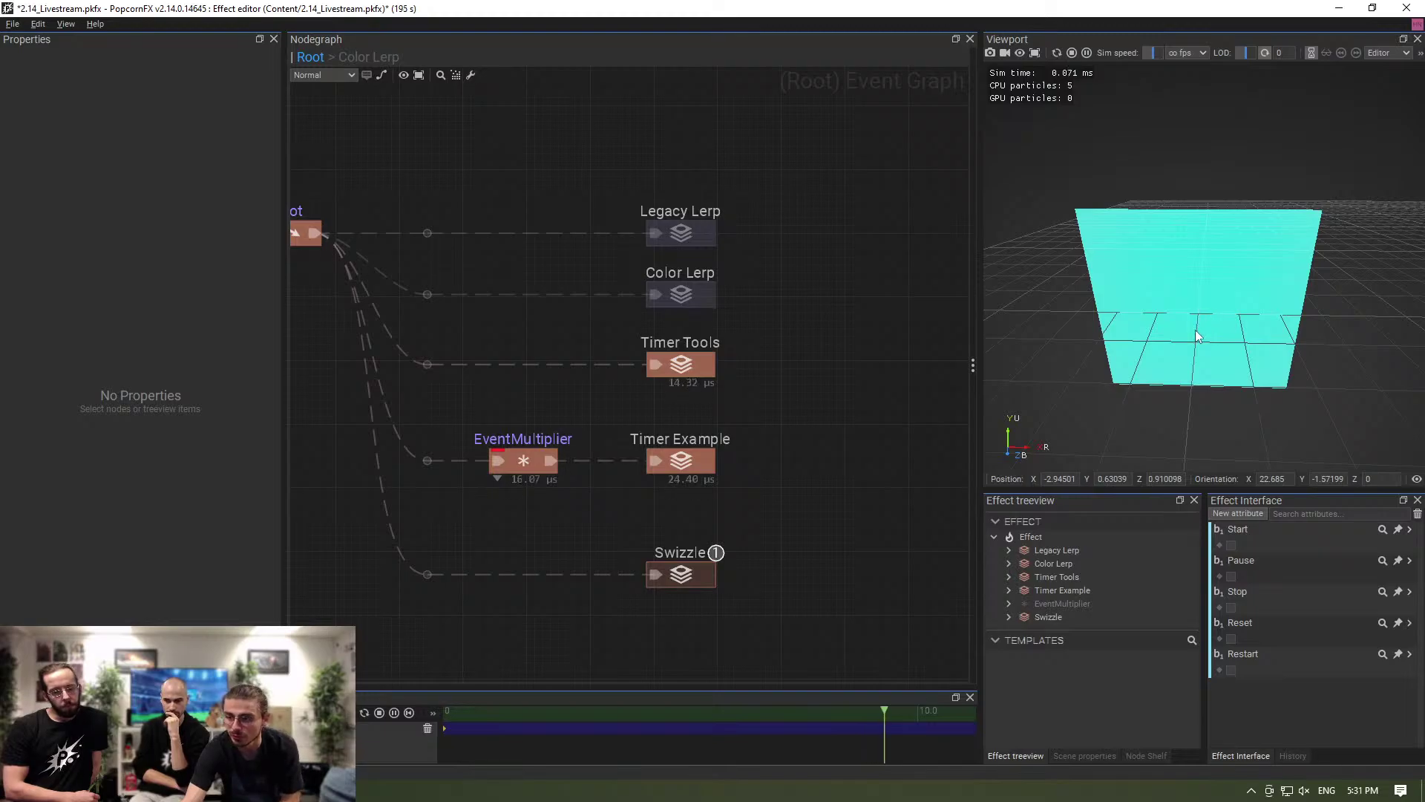
Enter the Timer Tools layer and examine the Timer node's properties and the description of its Restart input.
{"action": "double_click", "coordinate": [688, 370]}
{"action": "scroll", "coordinate": [620, 460], "scroll_direction": "up", "scroll_amount": 3}
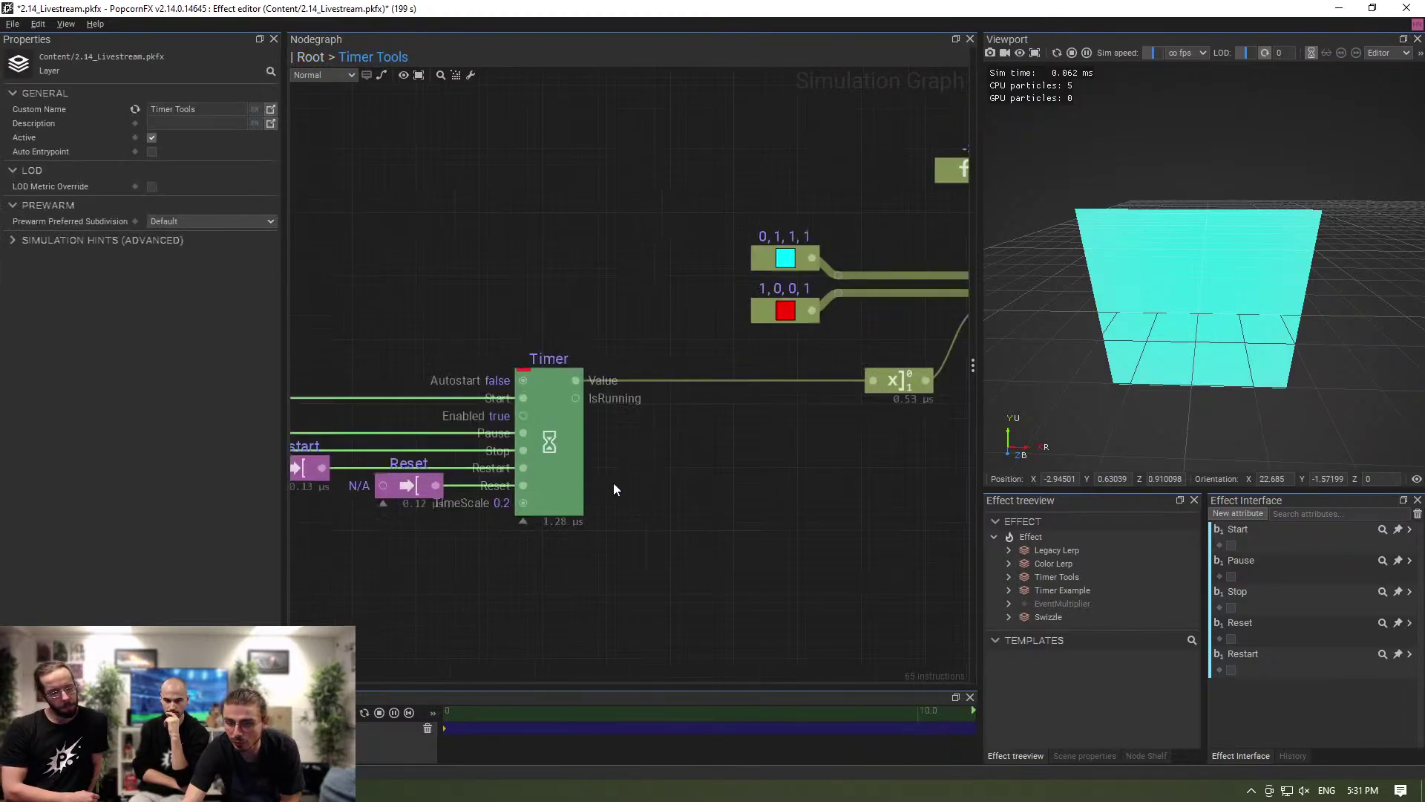
{"action": "scroll", "coordinate": [613, 489], "scroll_direction": "up", "scroll_amount": 2}
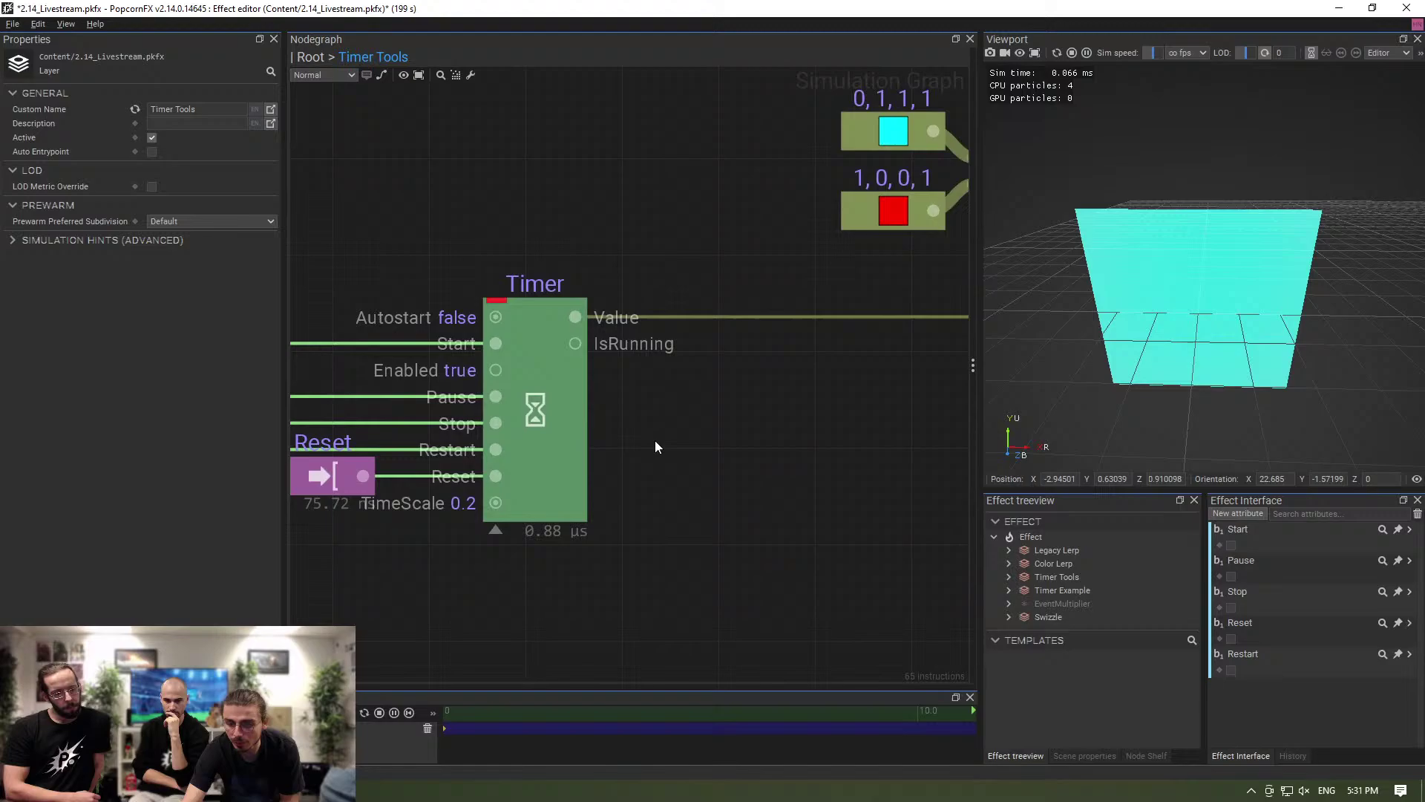
{"action": "left_click", "coordinate": [565, 407]}
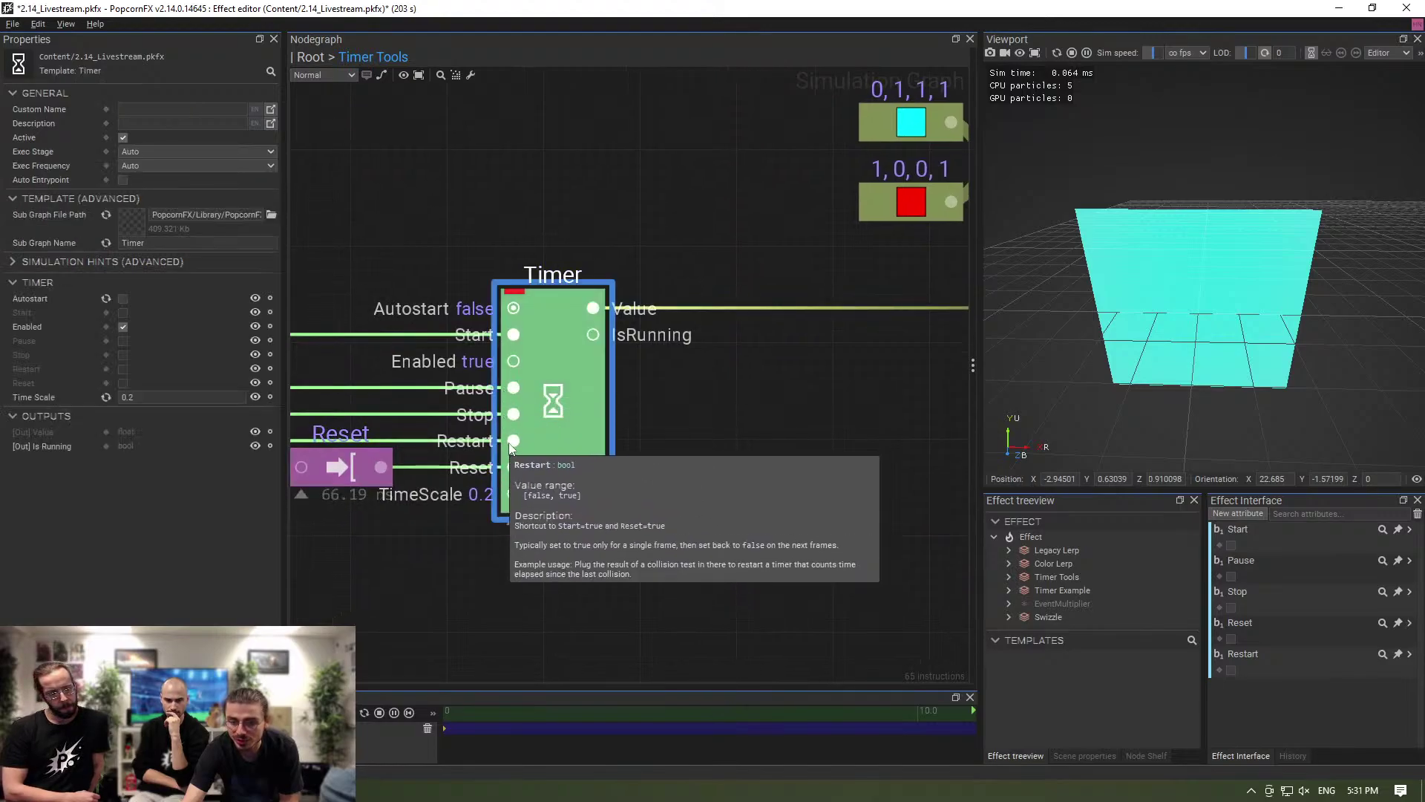
{"action": "left_click", "coordinate": [765, 472]}
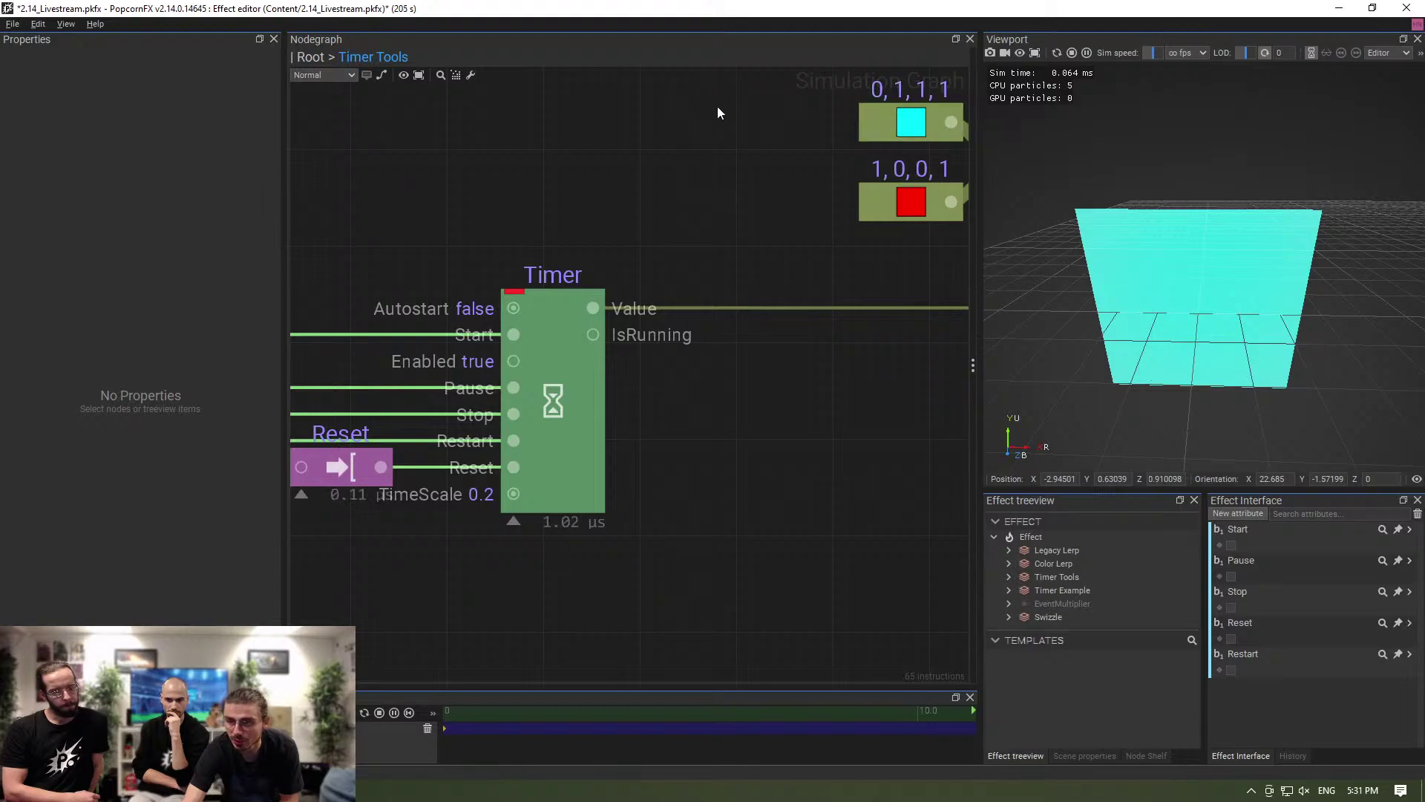
Return to the Root event graph and switch the timer's Start, Pause and Stop attributes briefly on and off, one after another.
{"action": "left_click", "coordinate": [308, 58]}
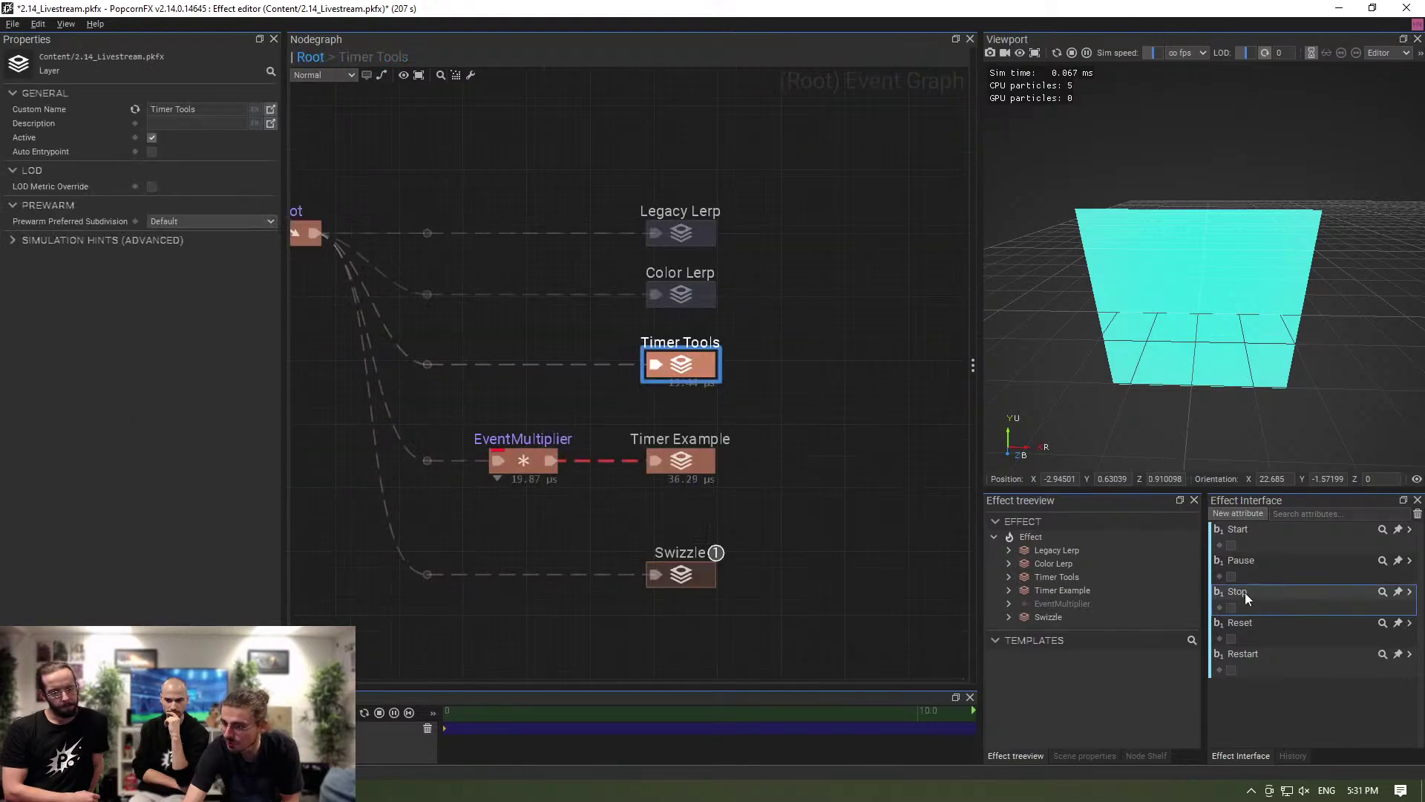
{"action": "left_click", "coordinate": [1231, 545]}
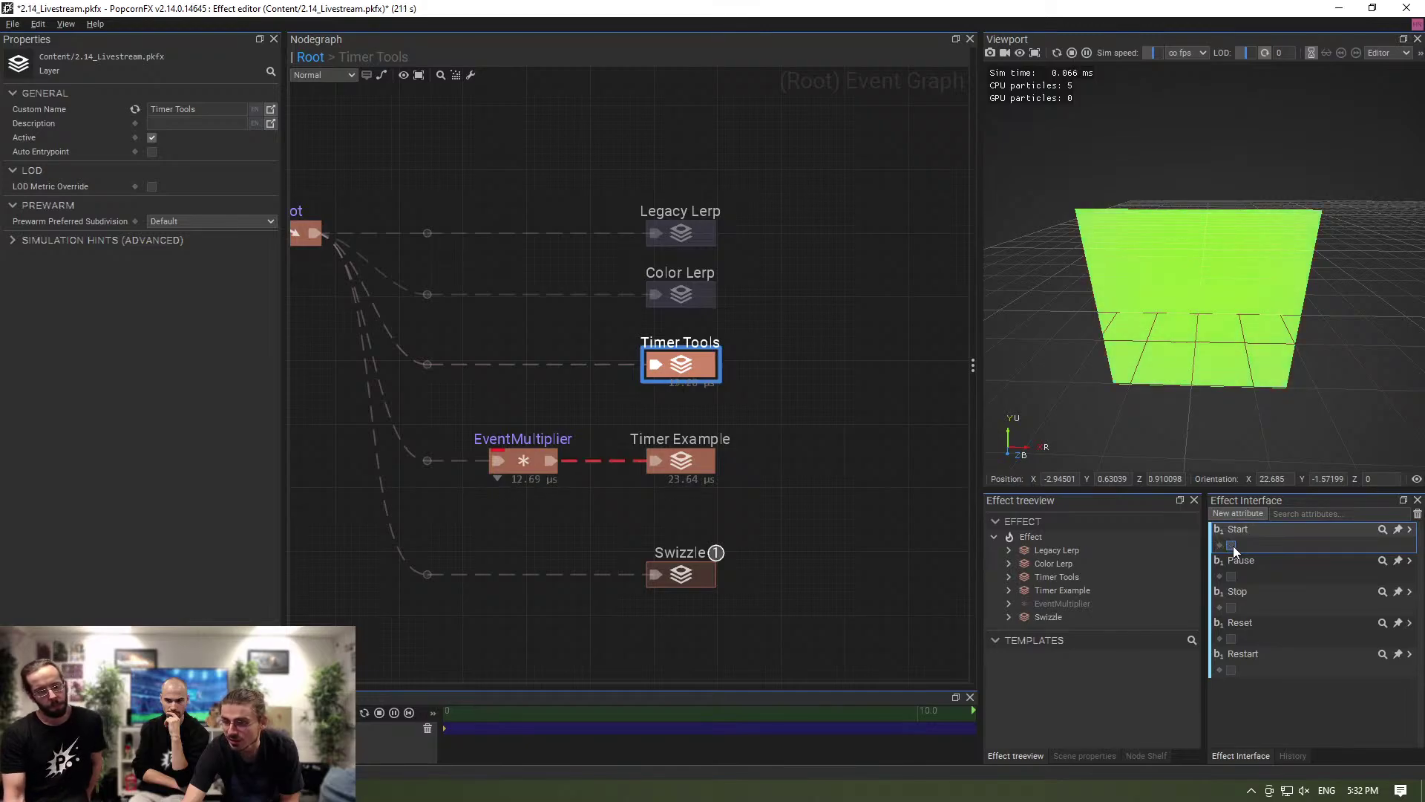
{"action": "left_click", "coordinate": [1231, 546]}
{"action": "left_click", "coordinate": [1231, 577]}
{"action": "left_click", "coordinate": [1231, 577]}
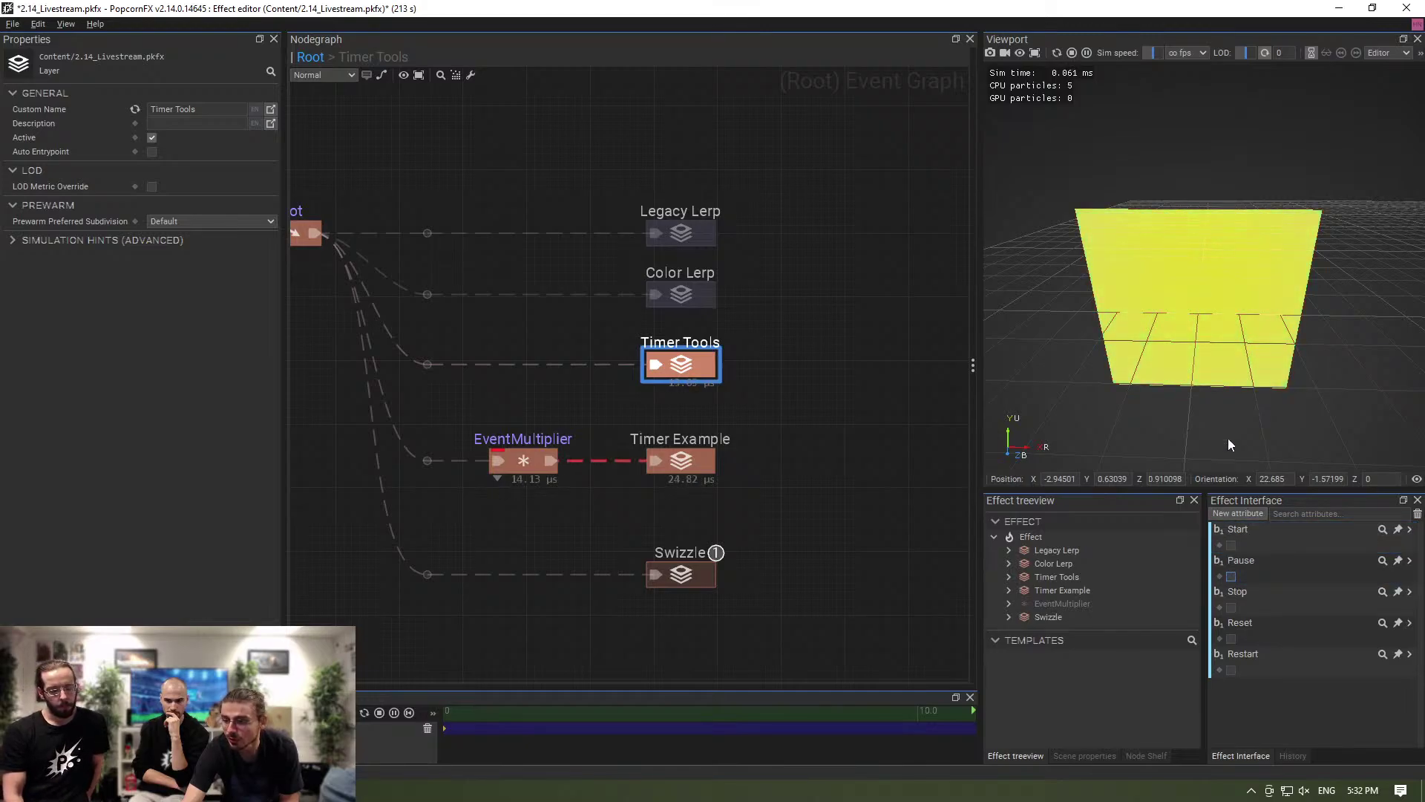
{"action": "left_click", "coordinate": [1231, 608]}
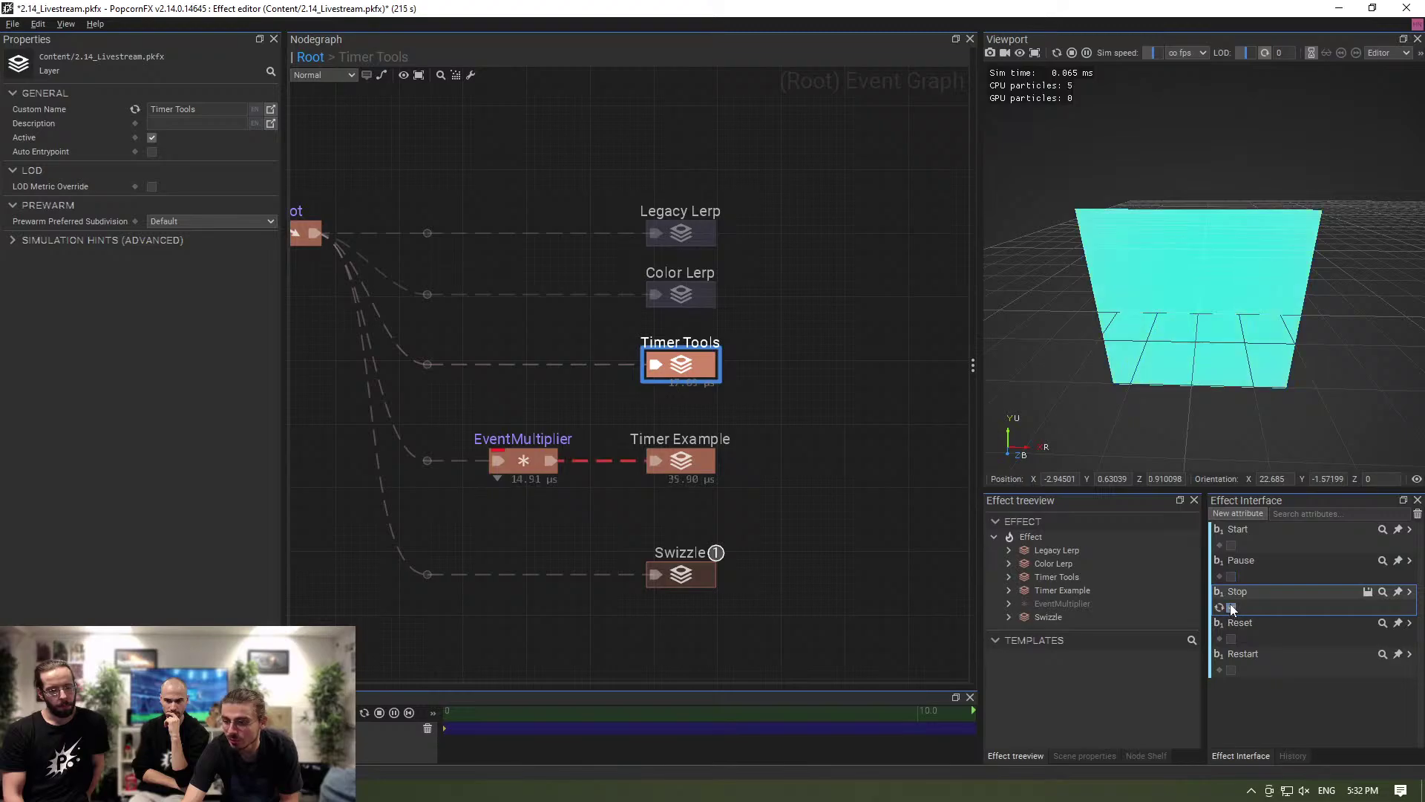
{"action": "left_click", "coordinate": [1231, 608]}
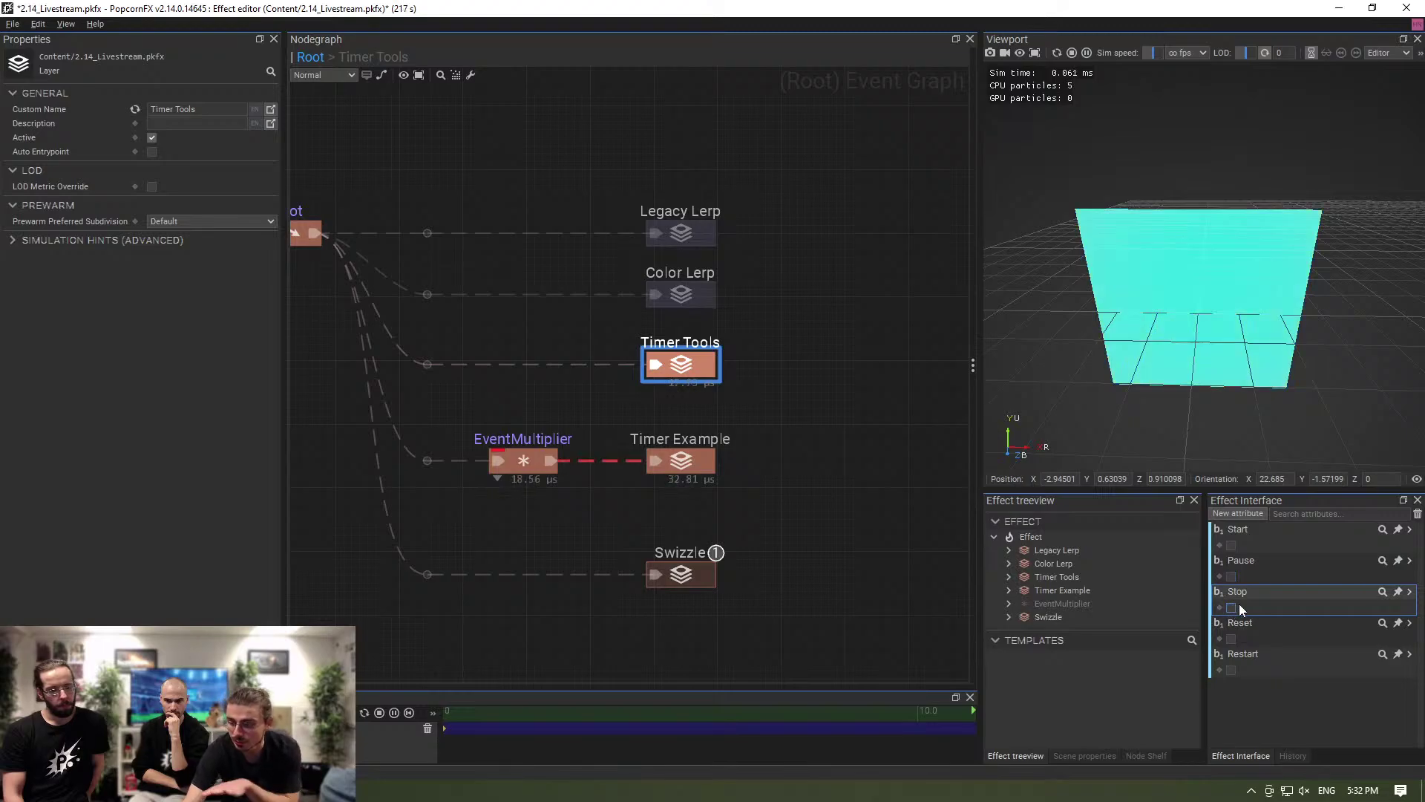
Test the timer's Reset attribute, and switch Start and Pause briefly on and off again.
{"action": "left_click", "coordinate": [1234, 545]}
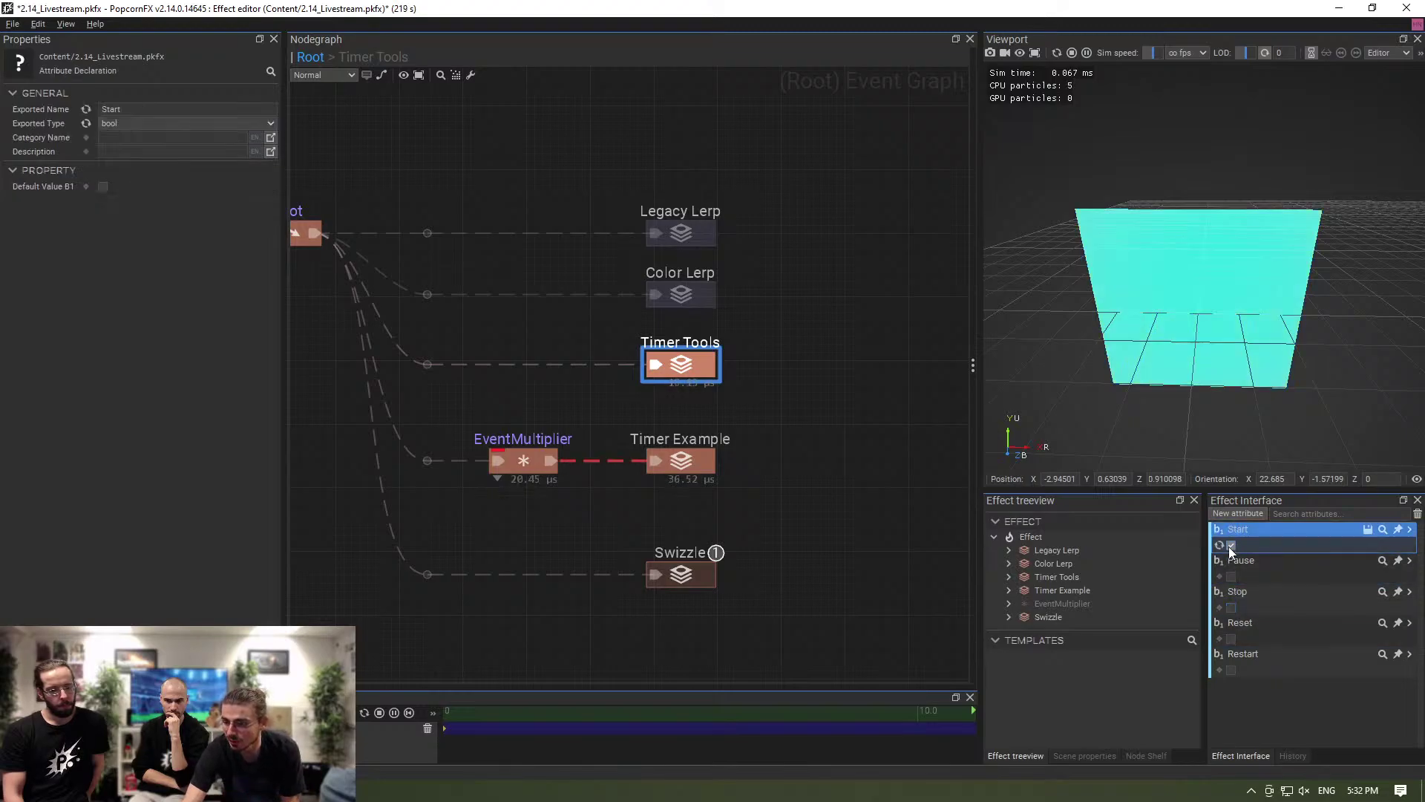
{"action": "left_click", "coordinate": [1231, 638]}
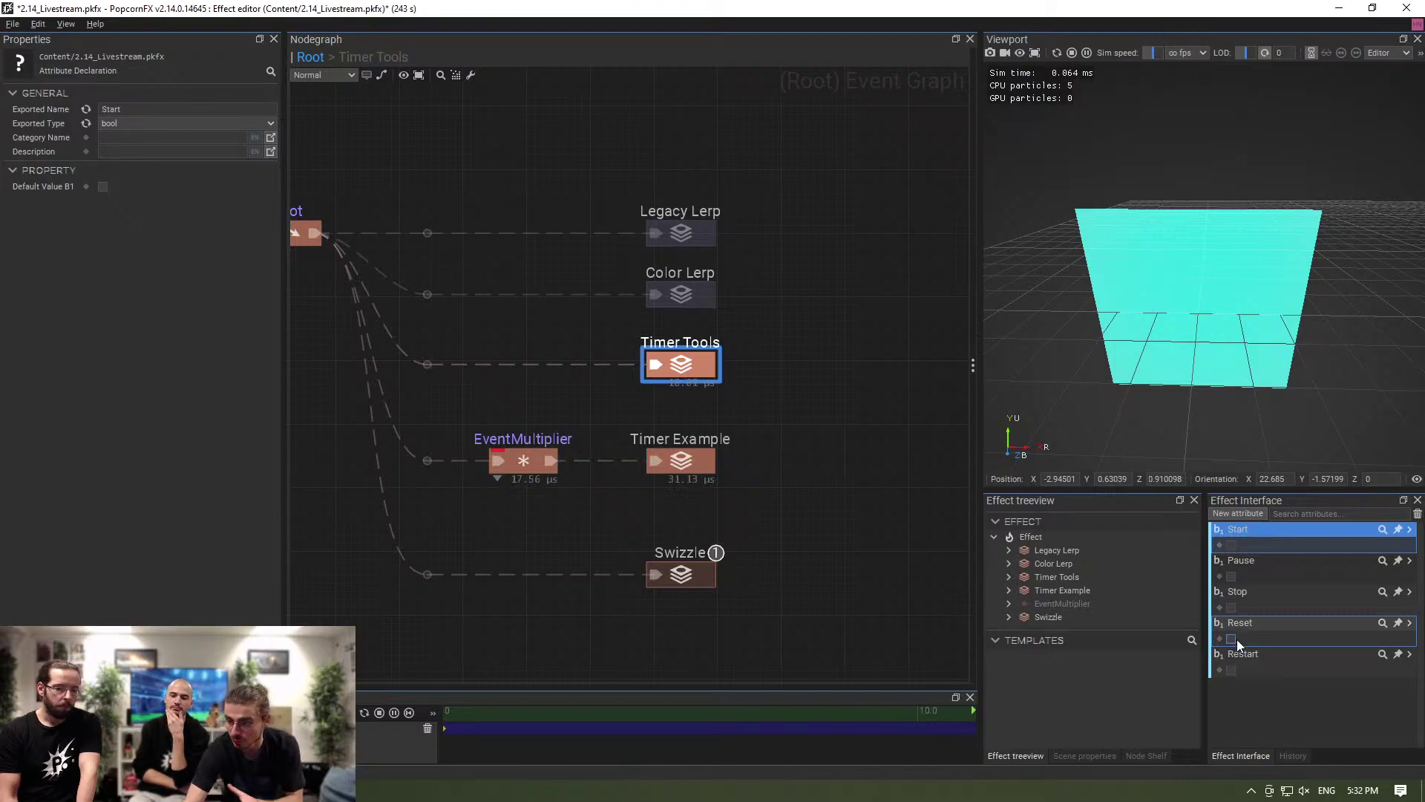
{"action": "left_click", "coordinate": [1232, 545]}
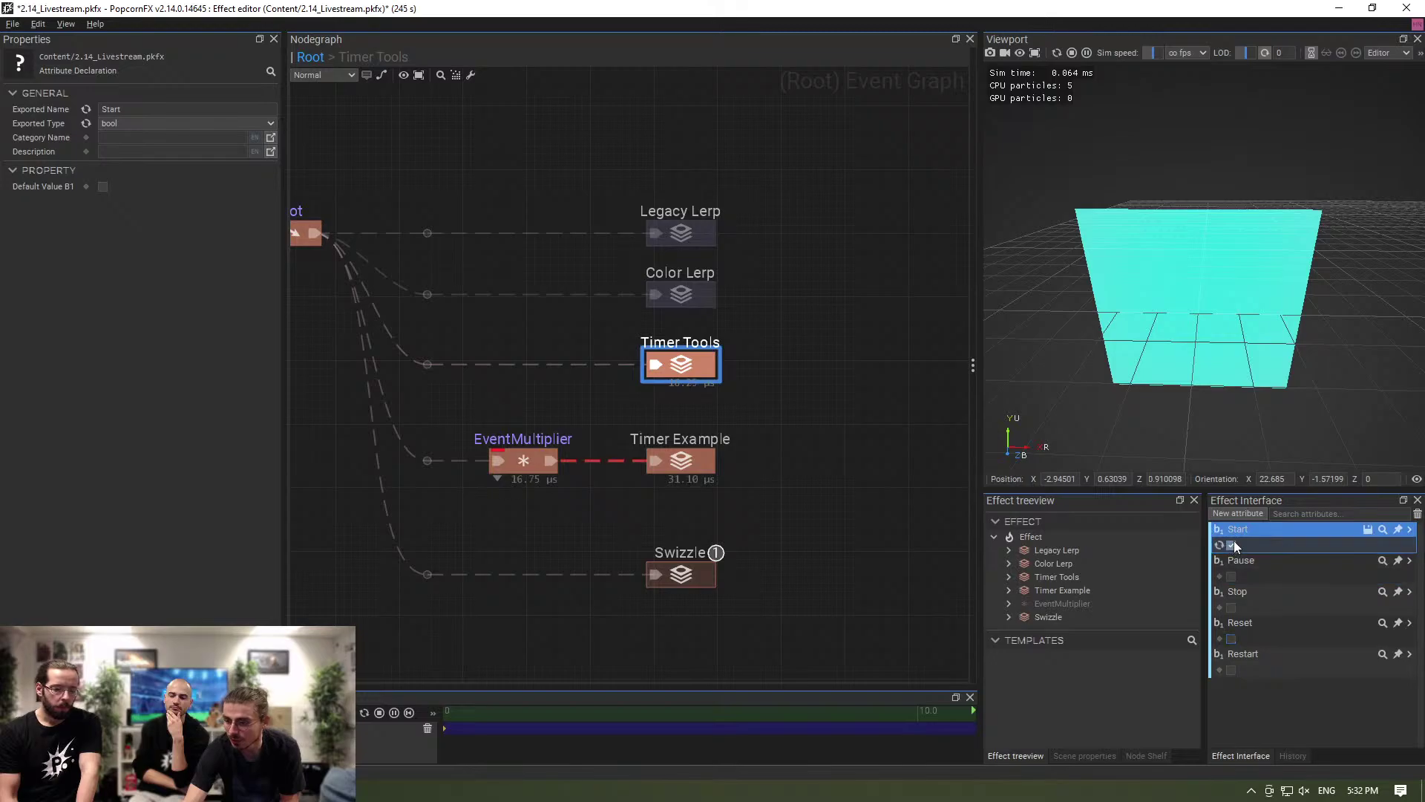
{"action": "left_click", "coordinate": [1231, 546]}
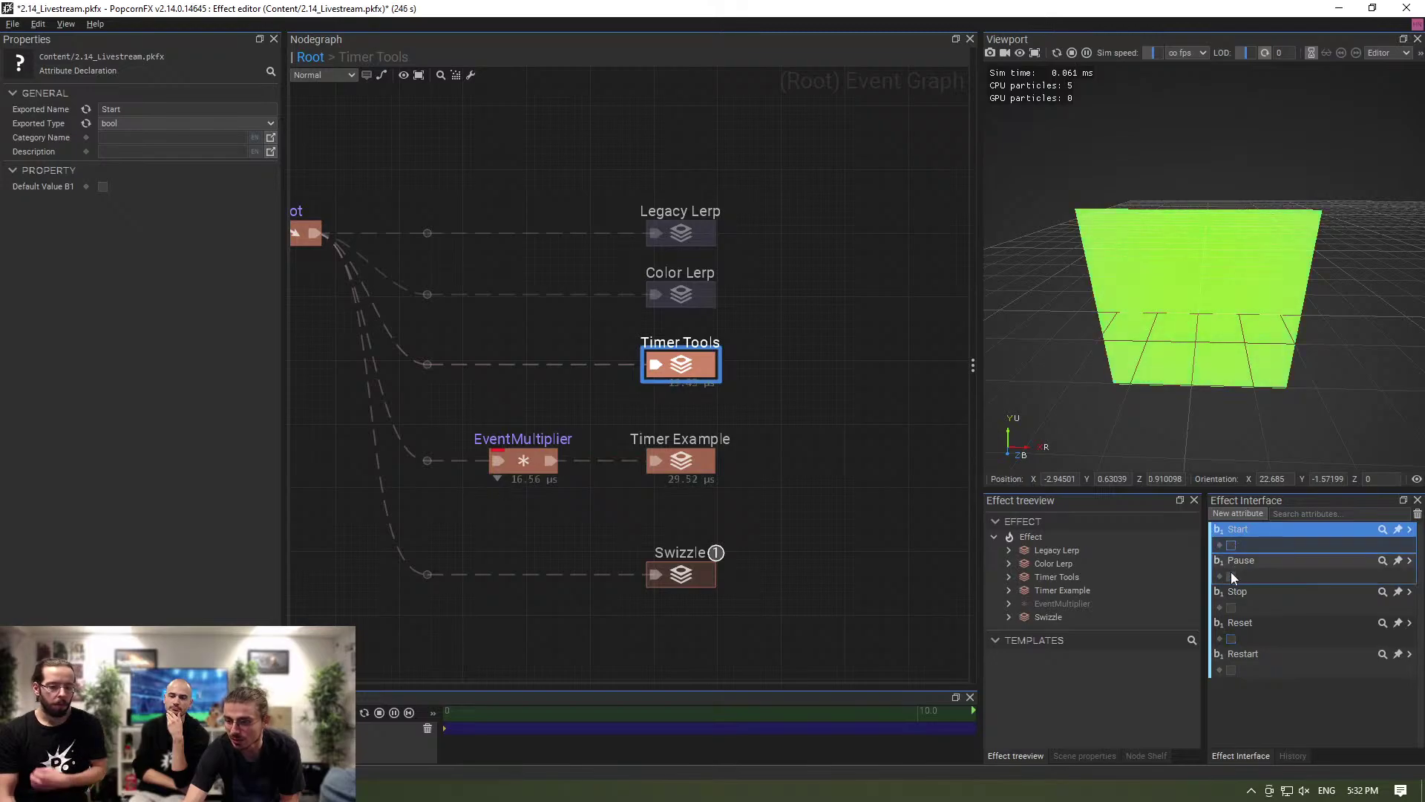
{"action": "left_click", "coordinate": [1231, 576]}
{"action": "left_click", "coordinate": [1231, 576]}
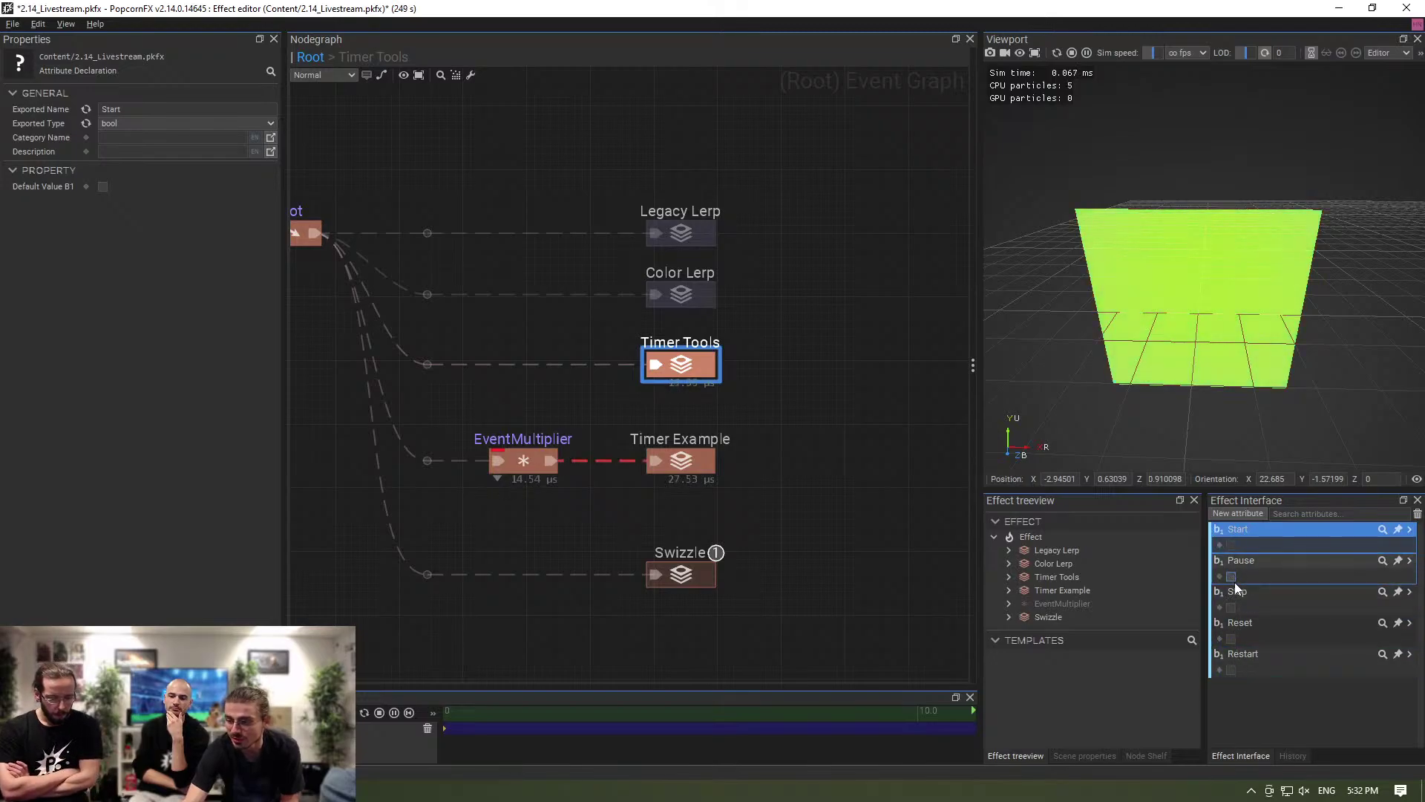
Trigger the timer's Restart attribute, and switch its Stop attribute briefly on and off.
{"action": "left_click", "coordinate": [1231, 669]}
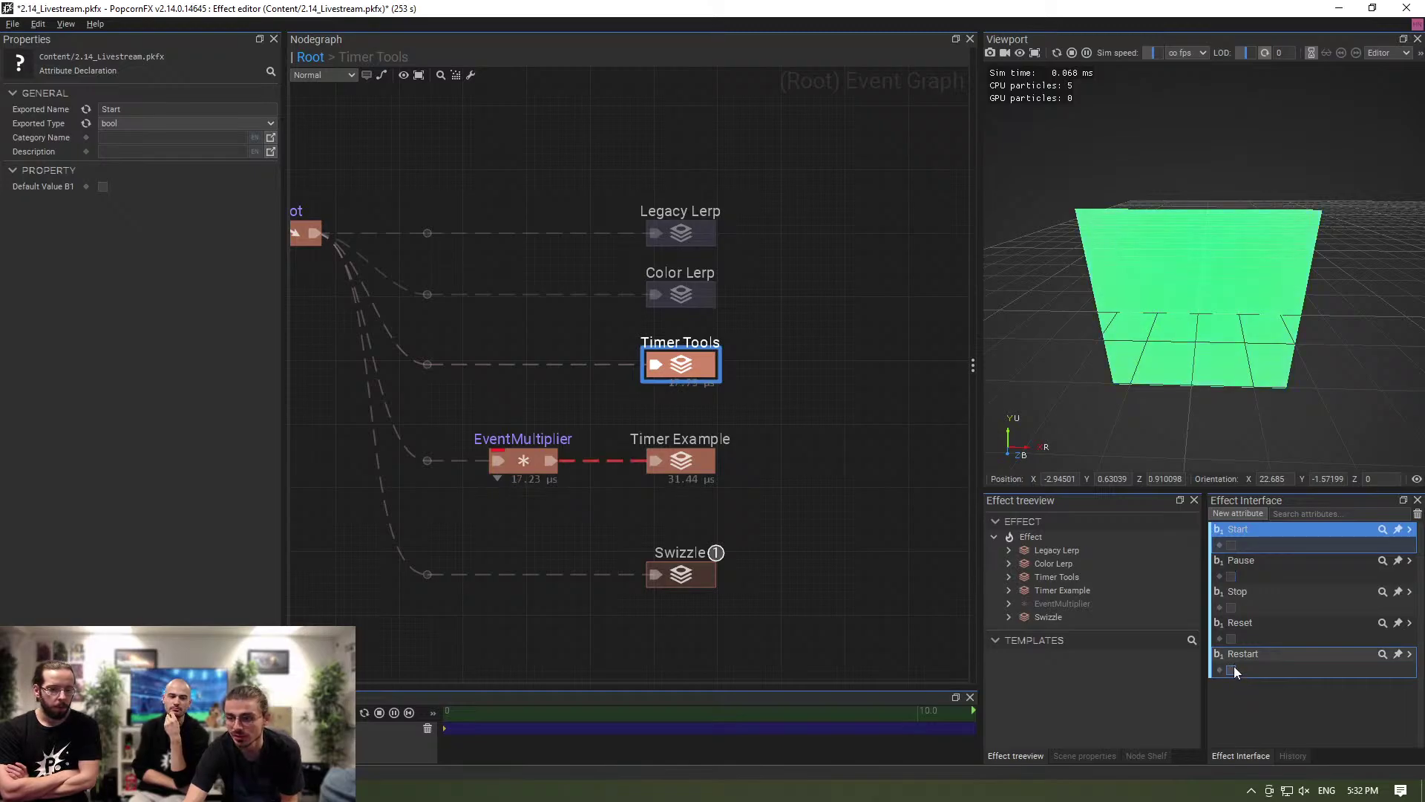
{"action": "left_click", "coordinate": [1236, 602]}
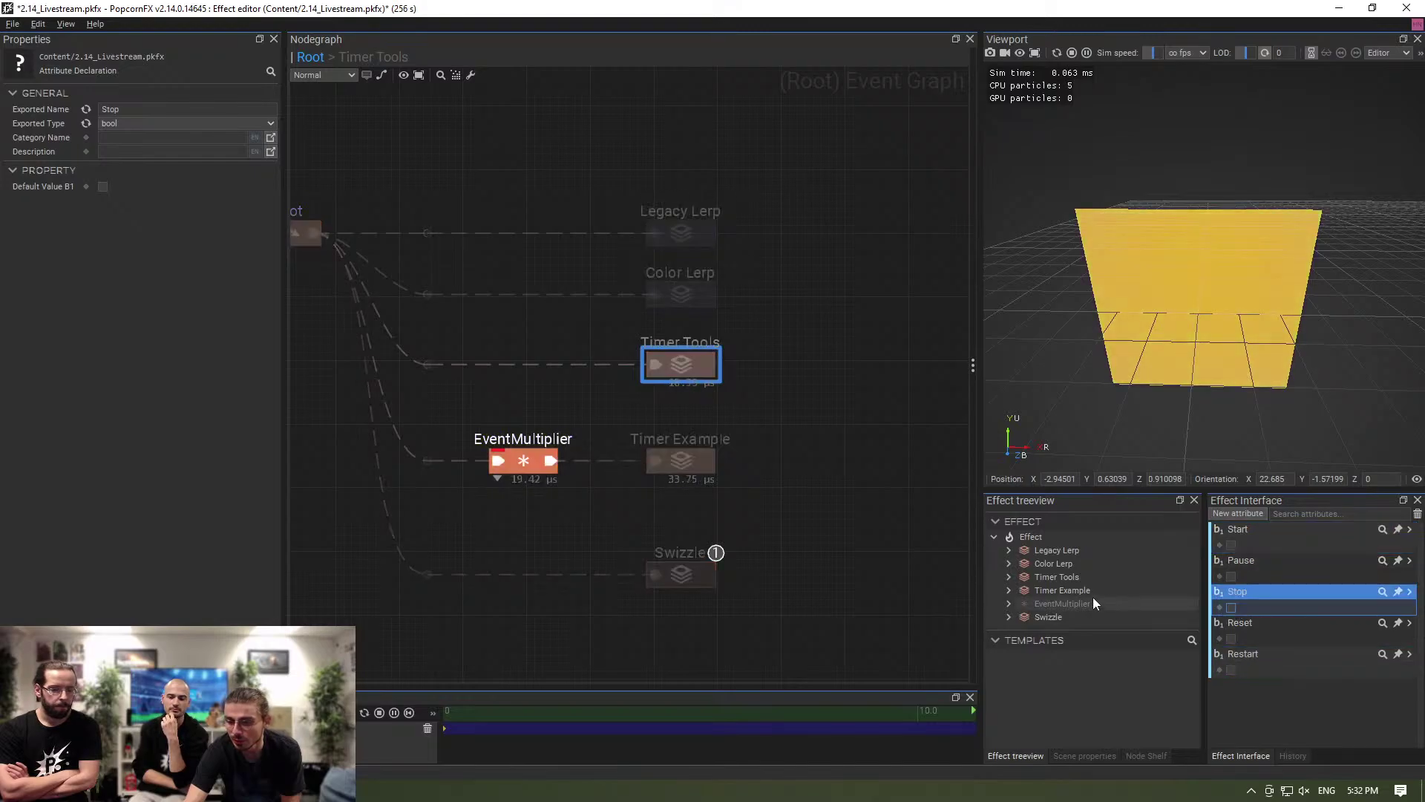
{"action": "left_click", "coordinate": [1230, 608]}
{"action": "left_click", "coordinate": [1230, 607]}
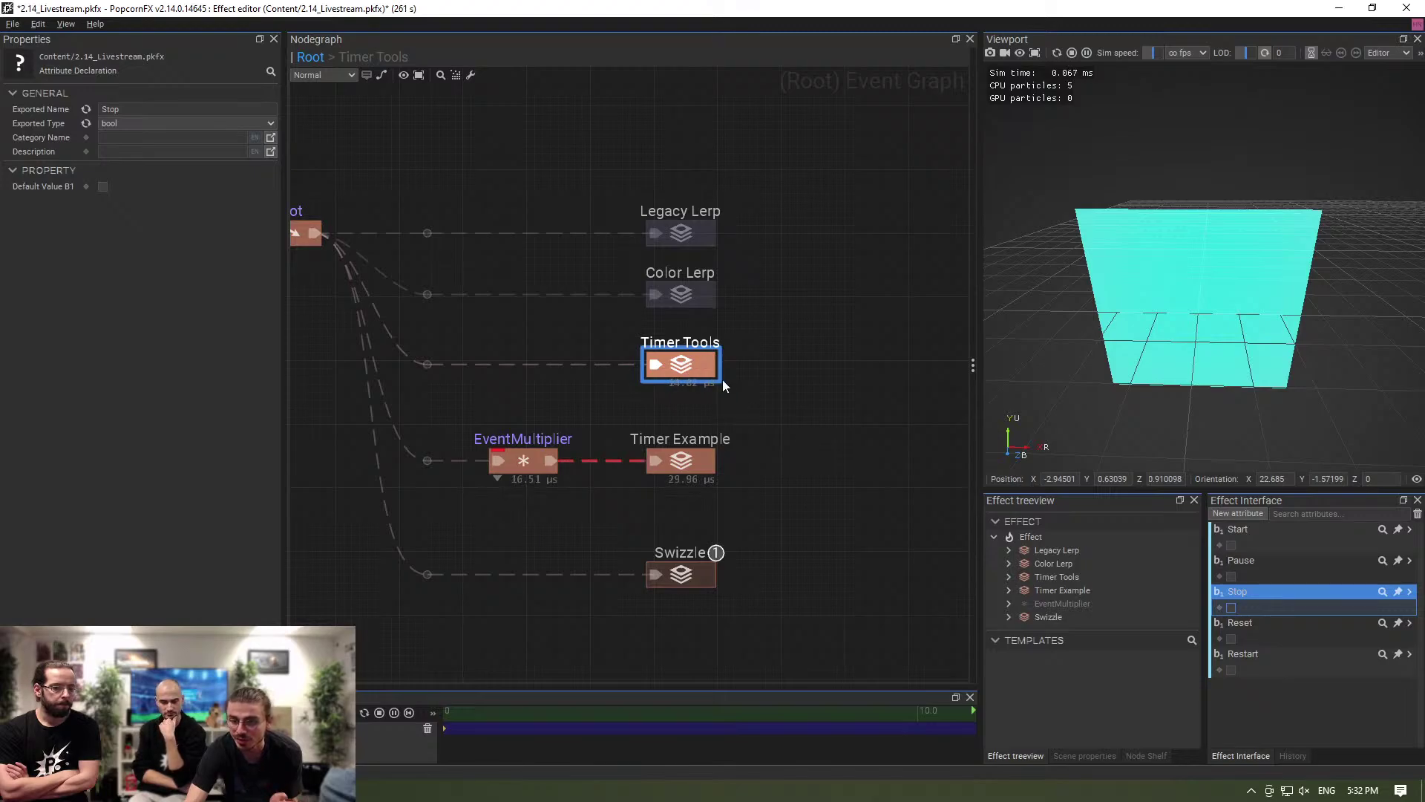
Examine the small Timer Example squares beside the Timer Tools plane in the viewport.
{"action": "scroll", "coordinate": [1156, 295], "scroll_direction": "down", "scroll_amount": 4}
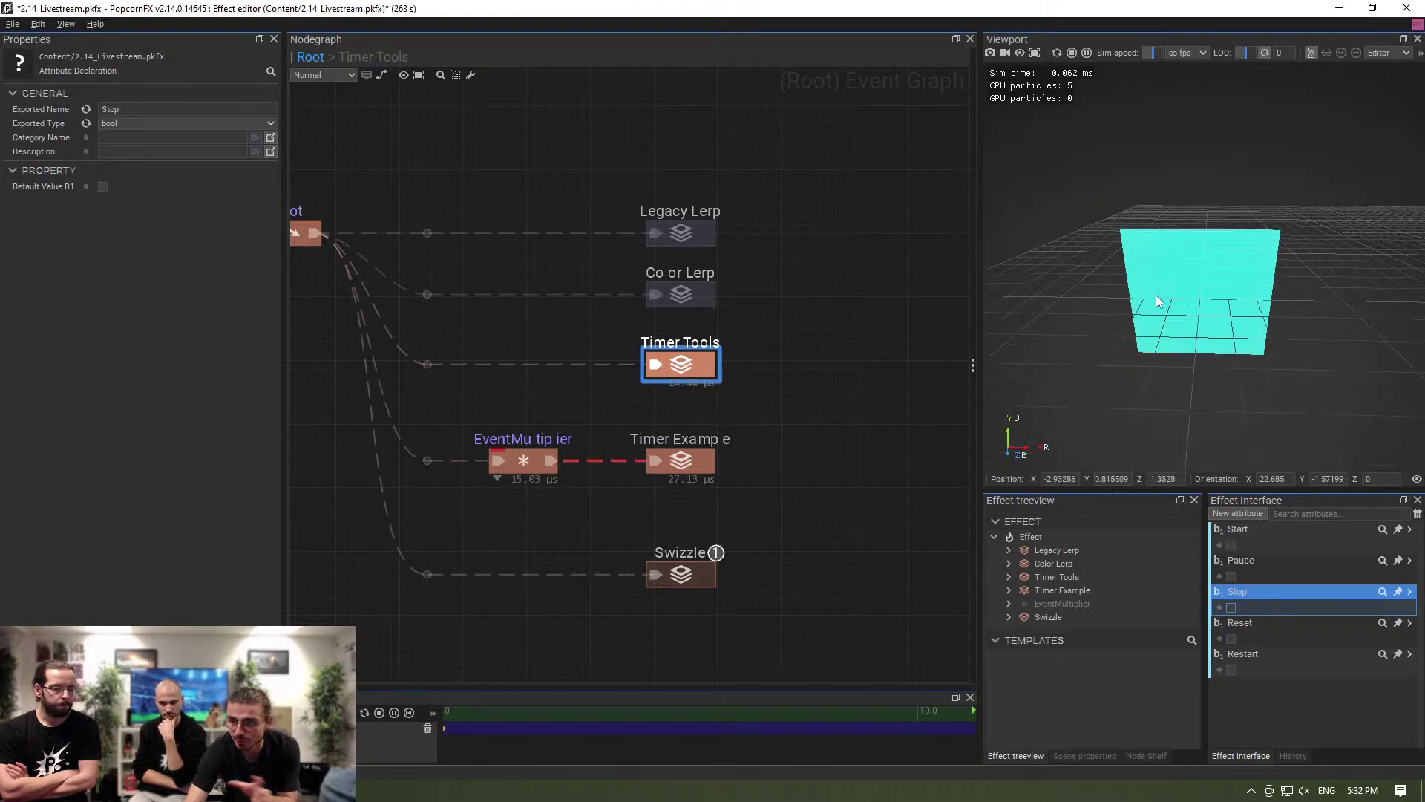
{"action": "middle_click_drag", "start_coordinate": [1156, 295], "coordinate": [1054, 312]}
{"action": "scroll", "coordinate": [1195, 290], "scroll_direction": "down", "scroll_amount": 3}
{"action": "scroll", "coordinate": [1208, 304], "scroll_direction": "down", "scroll_amount": 3}
{"action": "middle_click_drag", "start_coordinate": [1210, 304], "coordinate": [1067, 357]}
{"action": "scroll", "coordinate": [1161, 315], "scroll_direction": "up", "scroll_amount": 3}
{"action": "middle_click_drag", "start_coordinate": [1161, 314], "coordinate": [1116, 312]}
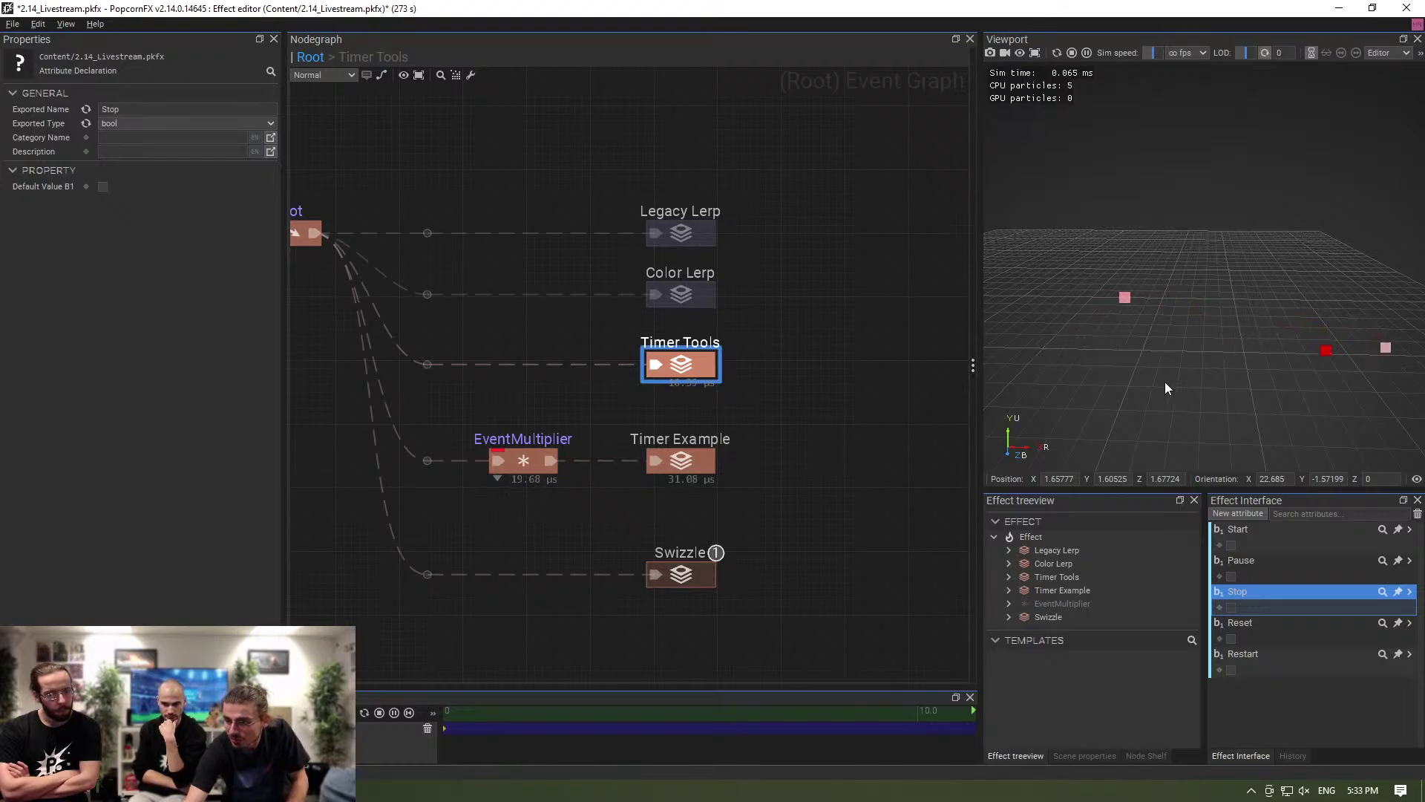
Stop the effect's simulation and restart it with the Timer Example squares centered in the viewport.
{"action": "middle_click_drag", "start_coordinate": [1151, 318], "coordinate": [1197, 320]}
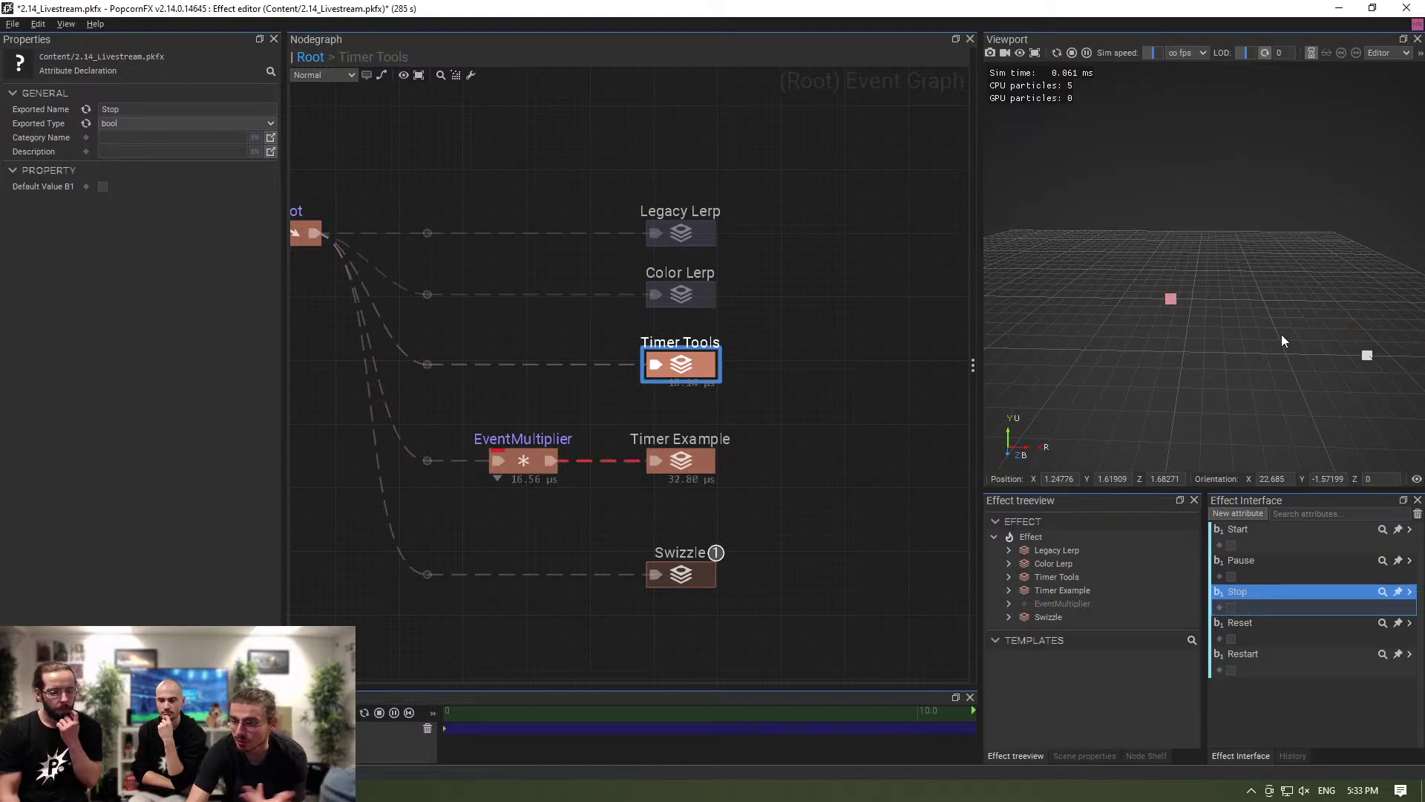
{"action": "middle_click_drag", "start_coordinate": [1286, 356], "coordinate": [1216, 354]}
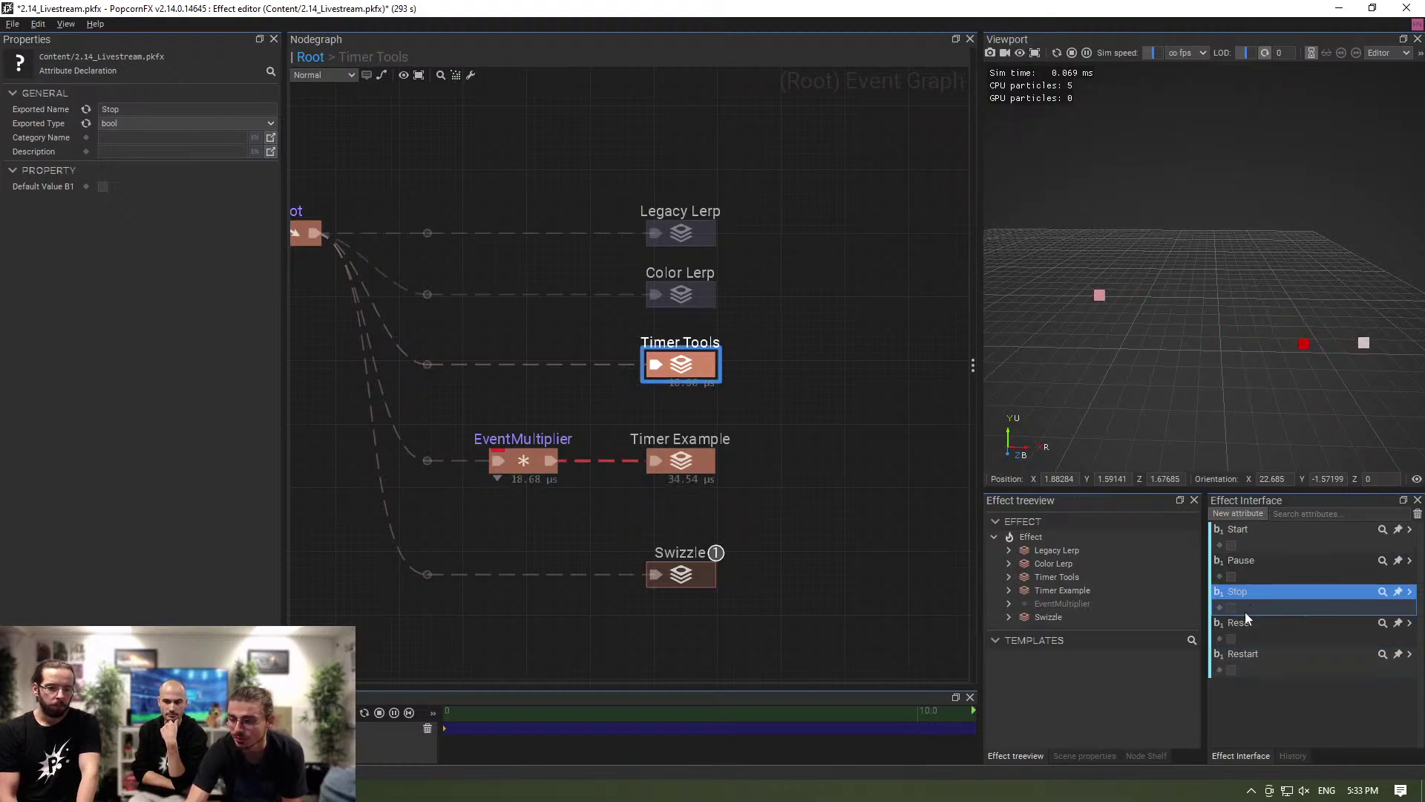
{"action": "left_click", "coordinate": [1072, 54]}
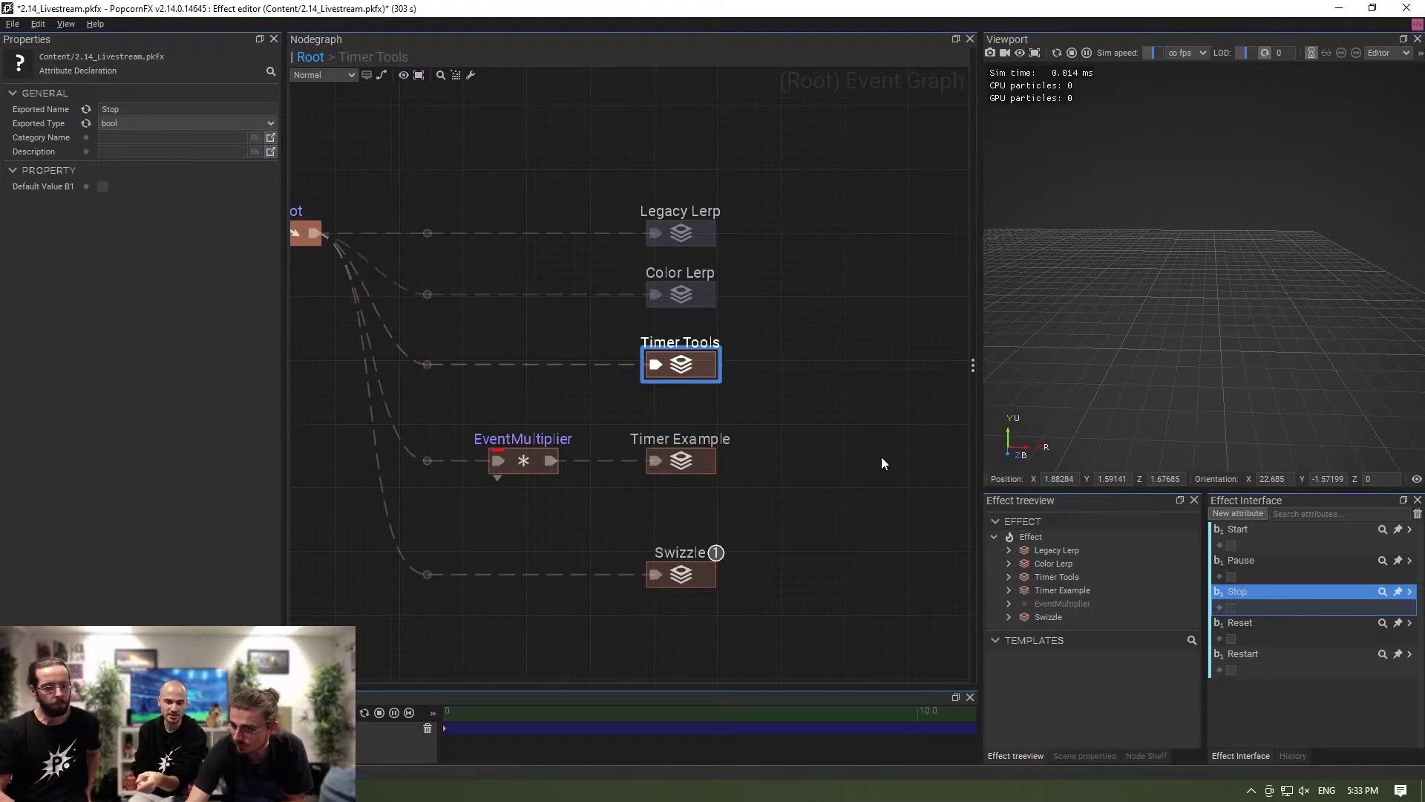
{"action": "left_click", "coordinate": [1057, 52]}
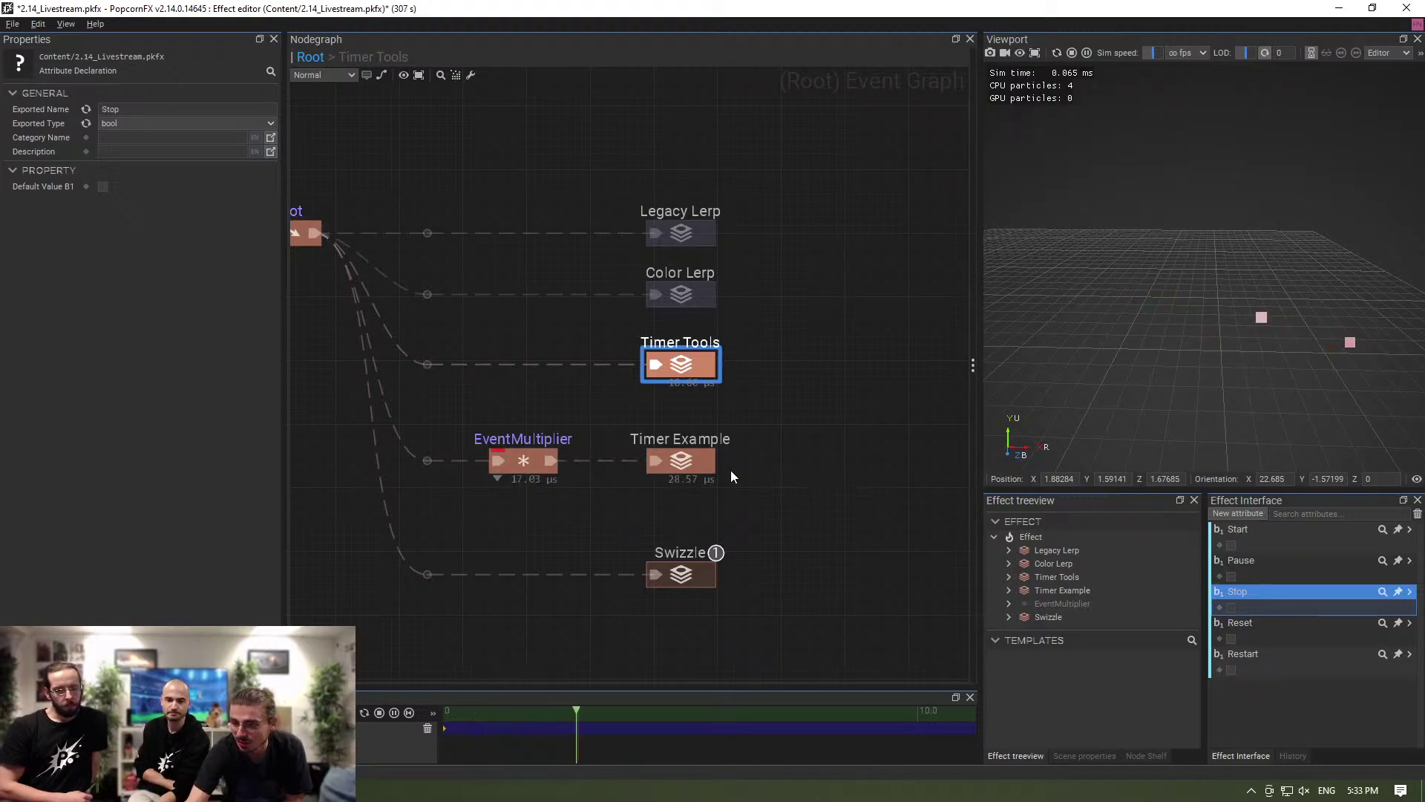
Open the Timer Example layer to inspect its Timer's Restart input, and close the 2.14_Livestream effect.
{"action": "double_click", "coordinate": [692, 461]}
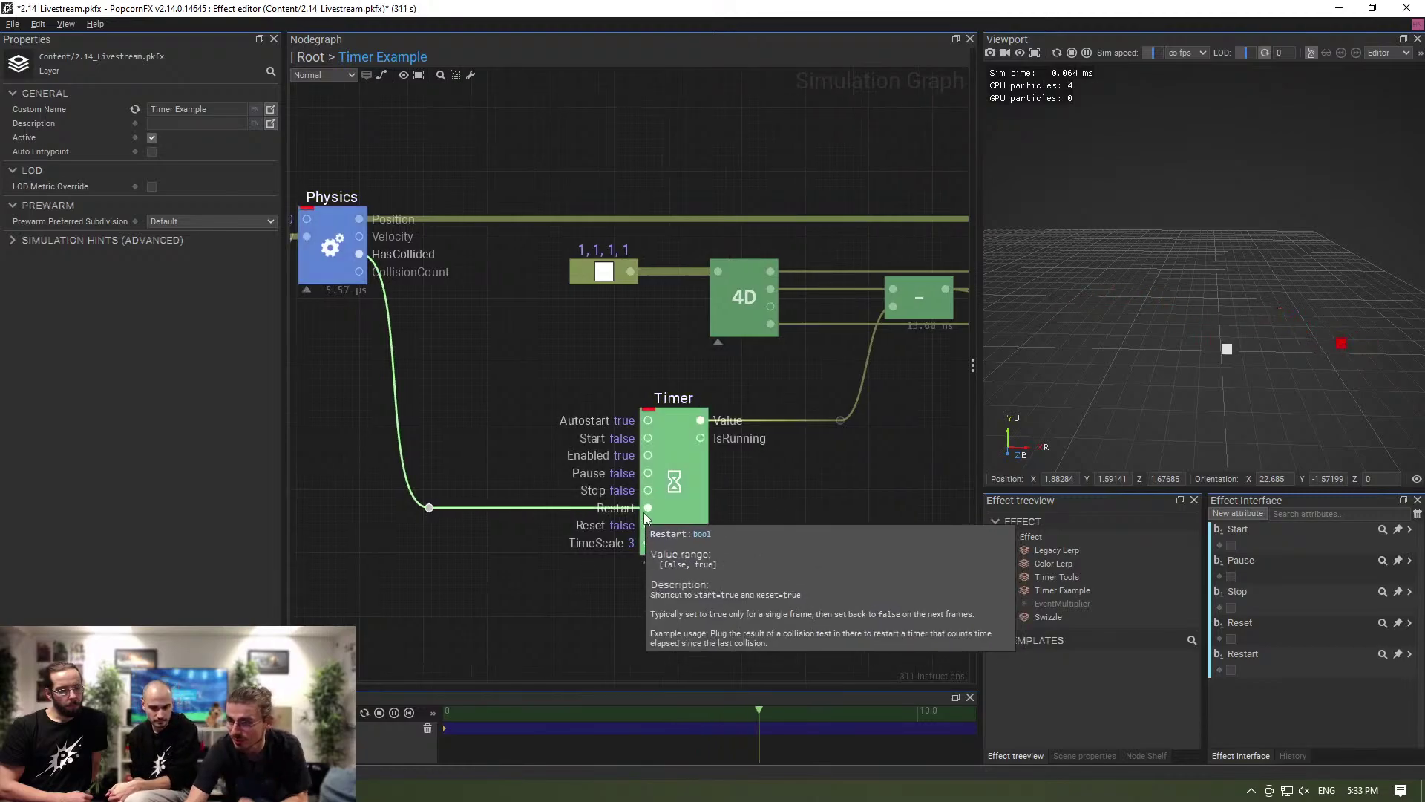
{"action": "left_click", "coordinate": [1406, 9]}
{"action": "left_click", "coordinate": [739, 483]}
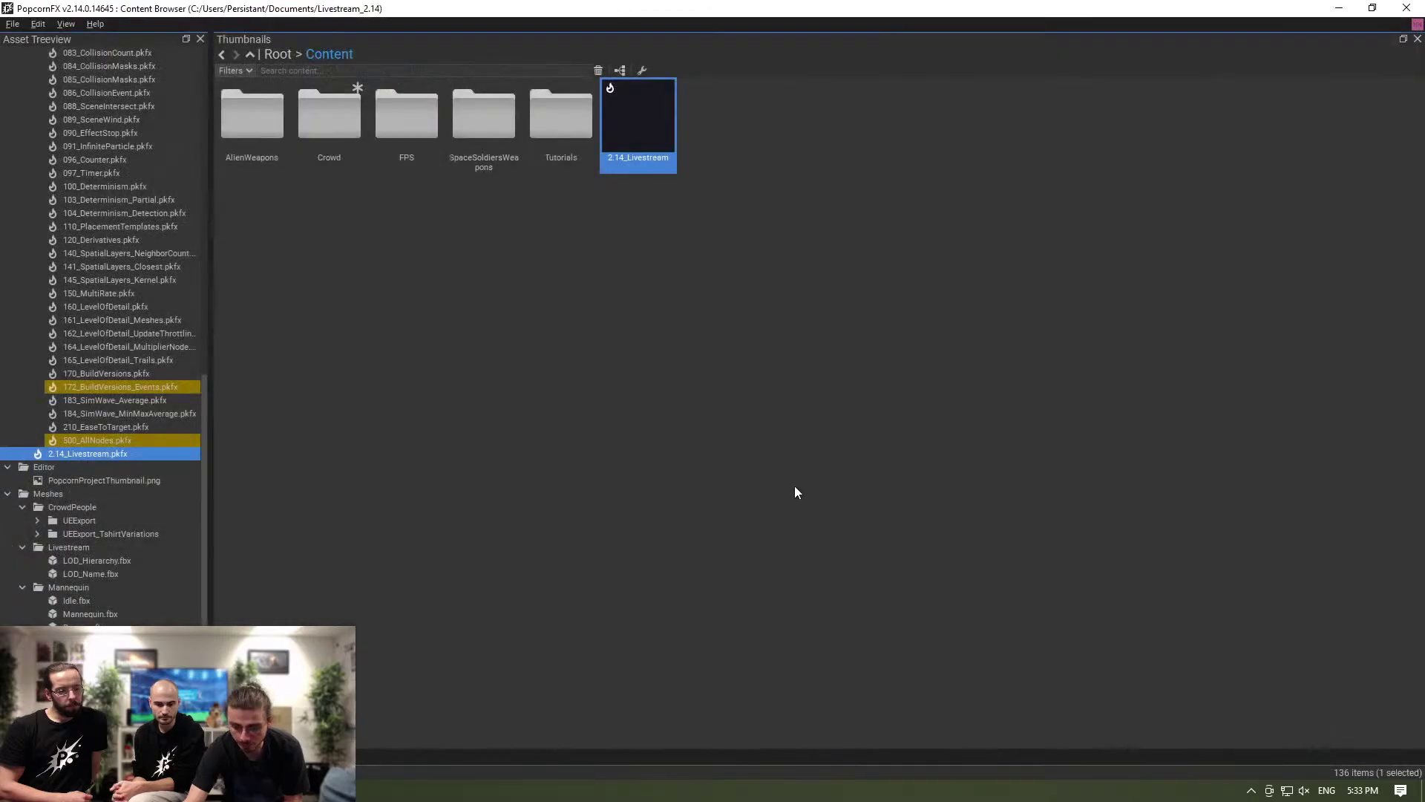
Switch to the PowerPoint slideshow and advance it to the New packages slide.
{"action": "key", "text": "alt+Tab"}
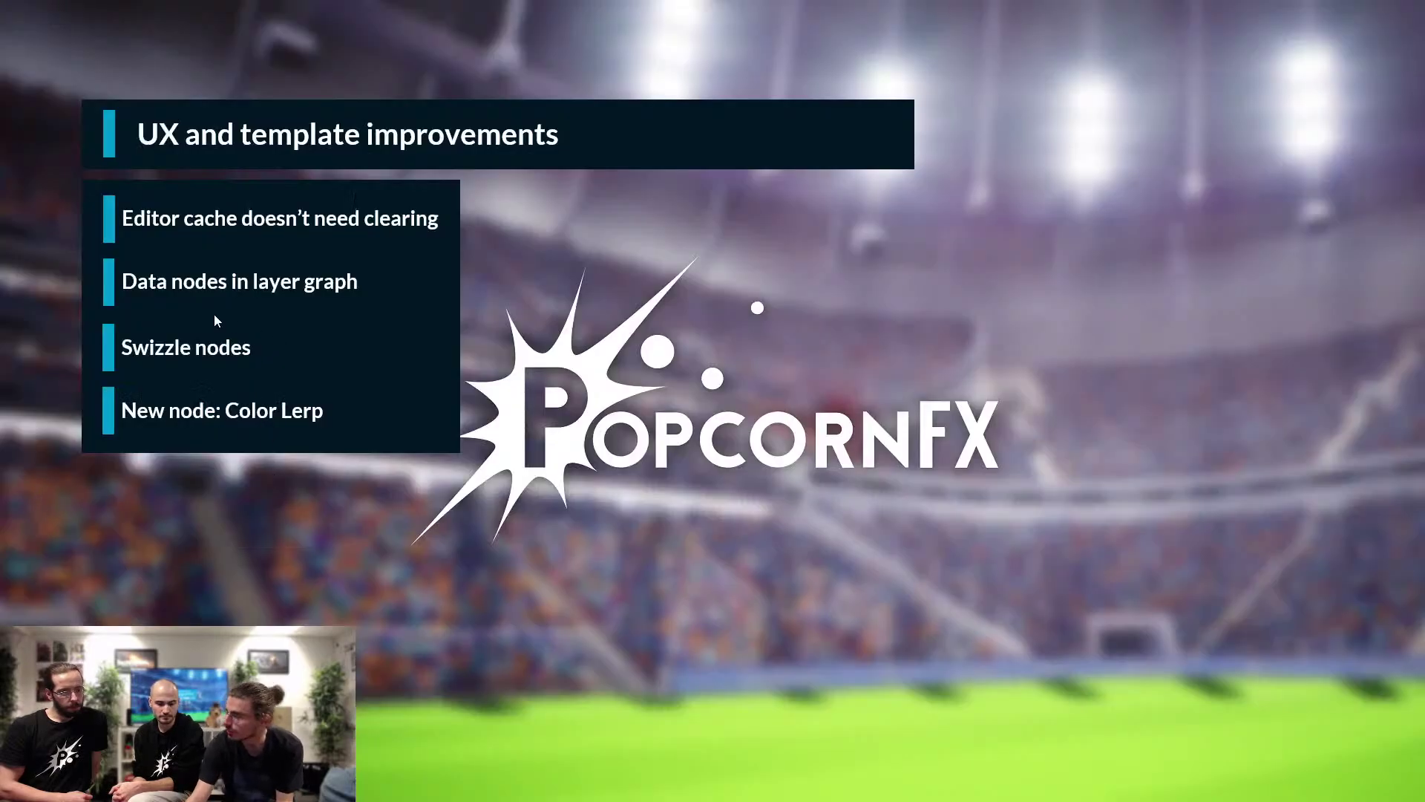
{"action": "key", "text": "Right"}
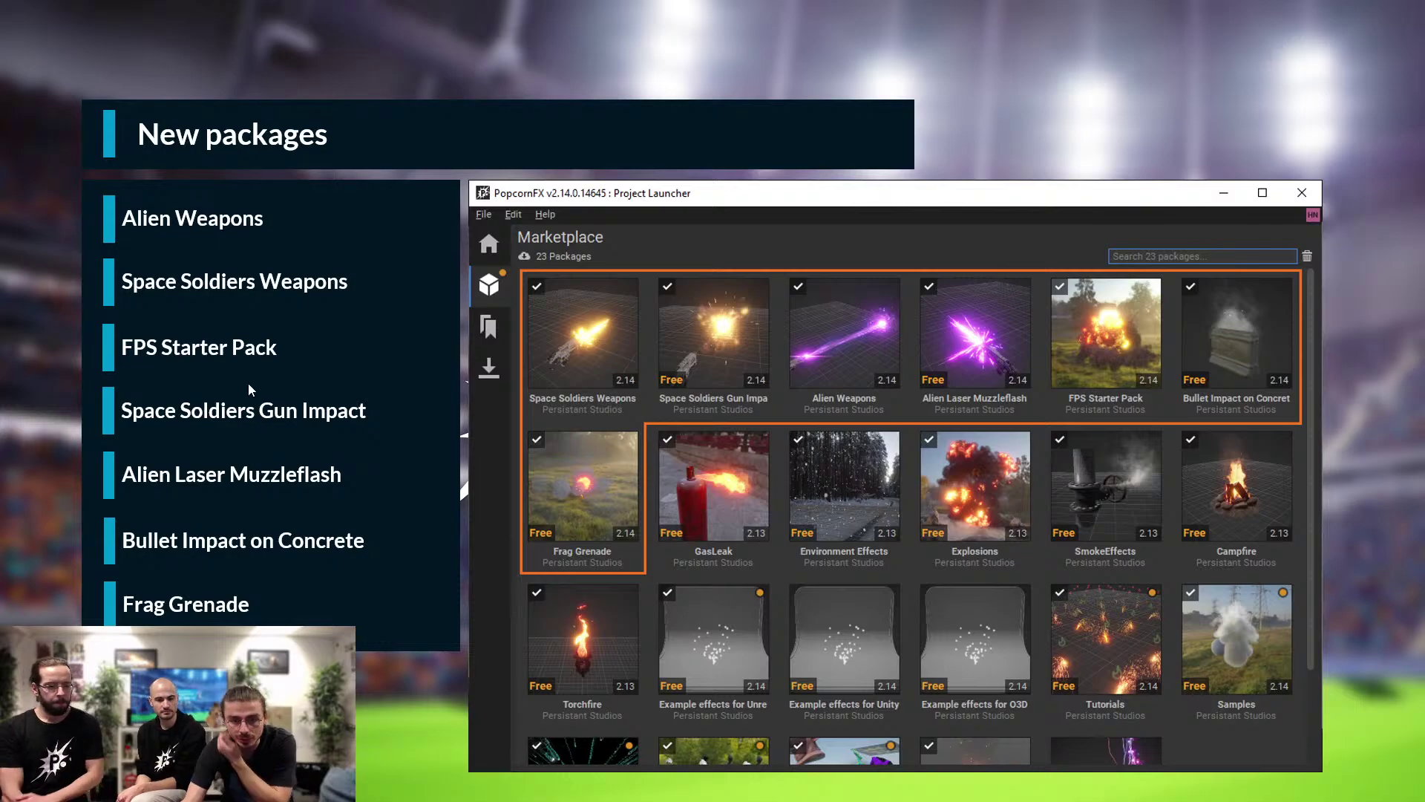
Switch to the PopcornFX Project Launcher and view the Marketplace packages, including the details of Space Soldiers Weapons.
{"action": "key", "text": "alt+Tab"}
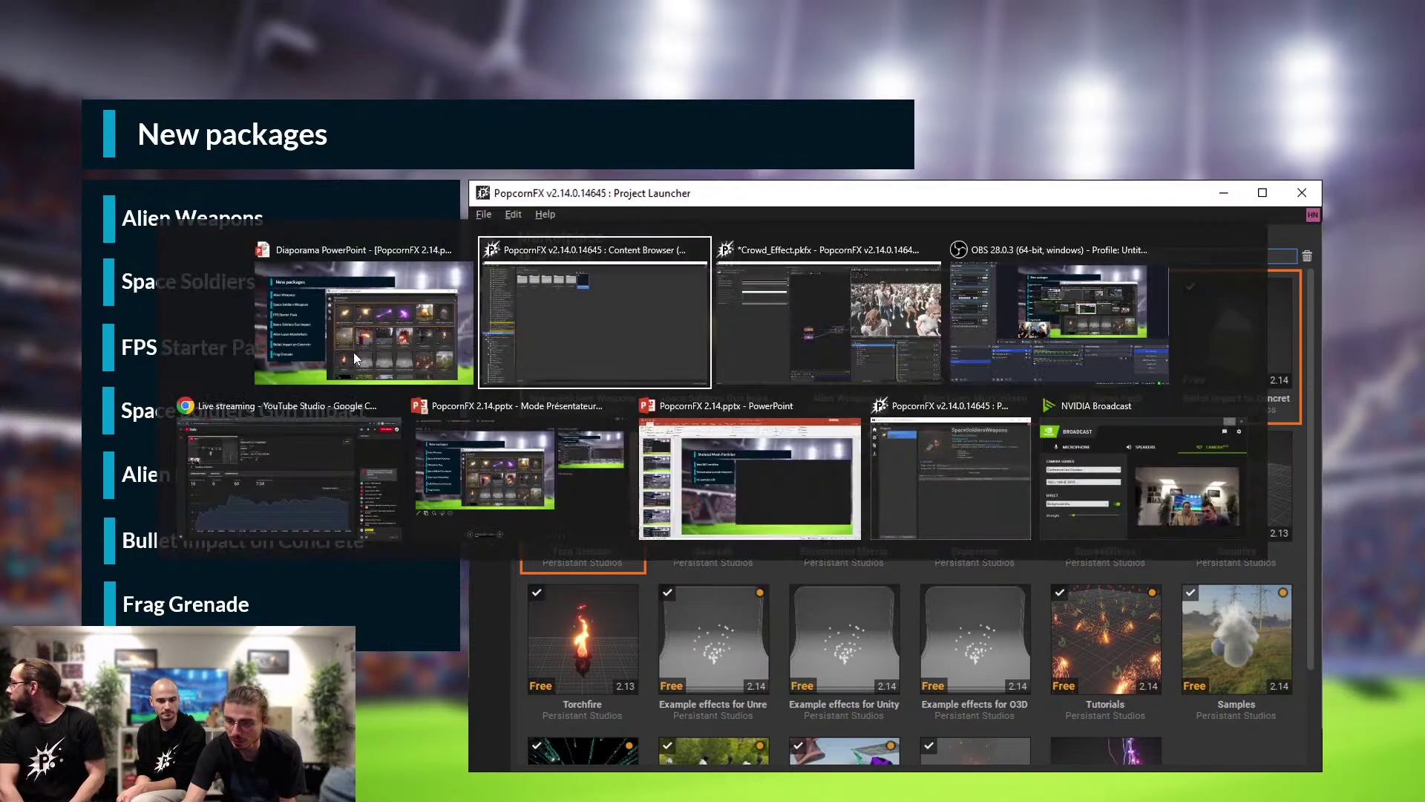
{"action": "left_click", "coordinate": [967, 472]}
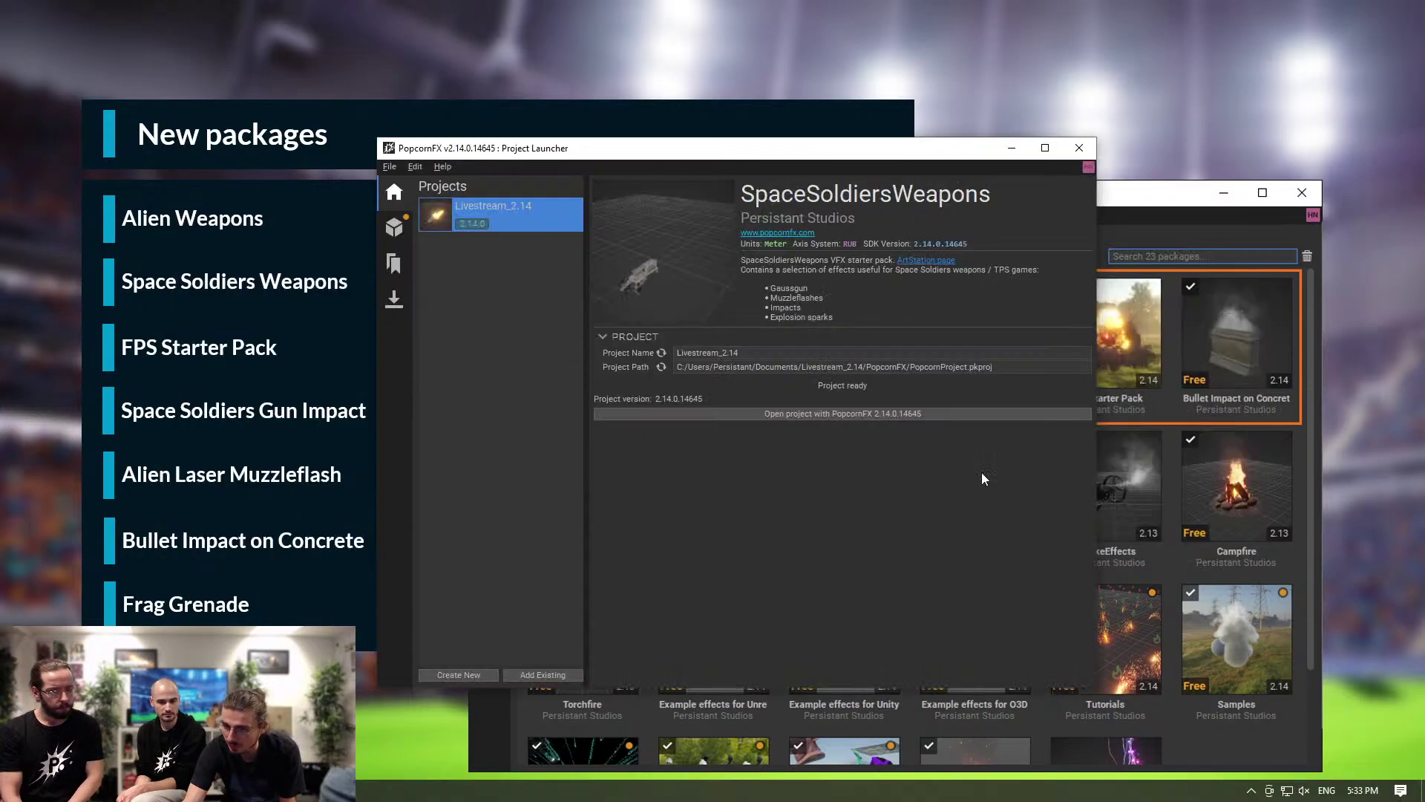
{"action": "left_click", "coordinate": [398, 222]}
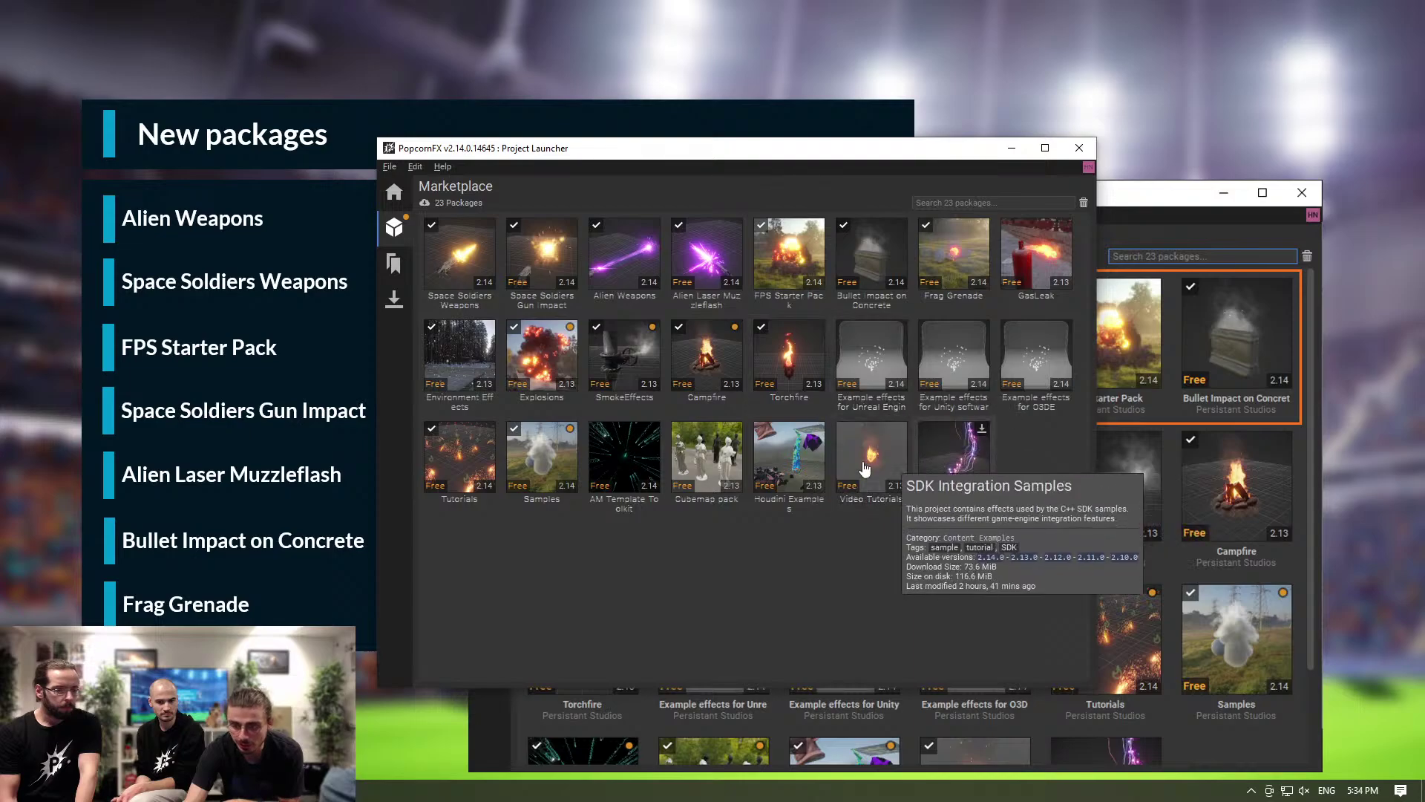
{"action": "mouse_move", "coordinate": [456, 483]}
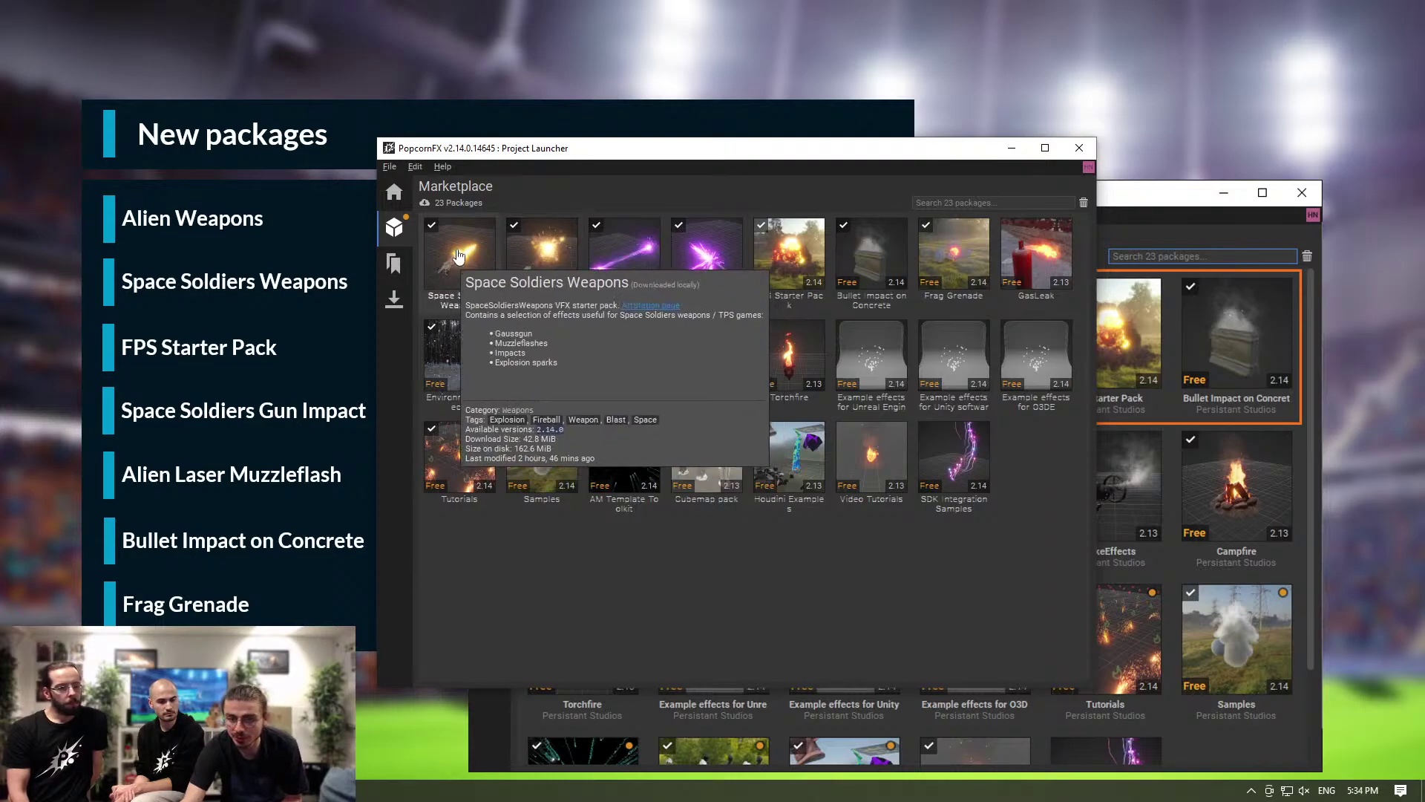
Switch to the PopcornFX Content Browser, collapse the Crowd folder and open the AlienWeapons folder.
{"action": "key", "text": "alt+Tab"}
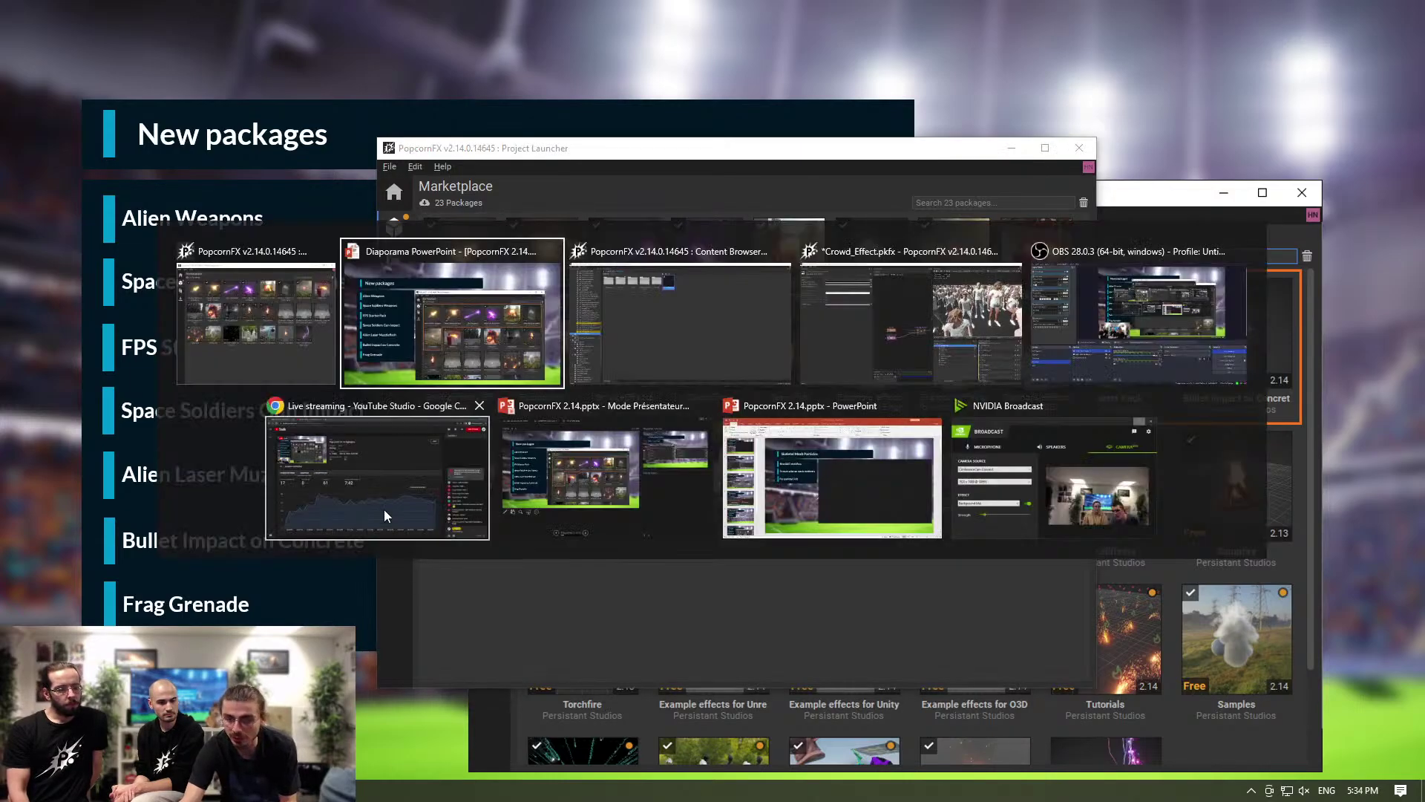
{"action": "left_click", "coordinate": [756, 328]}
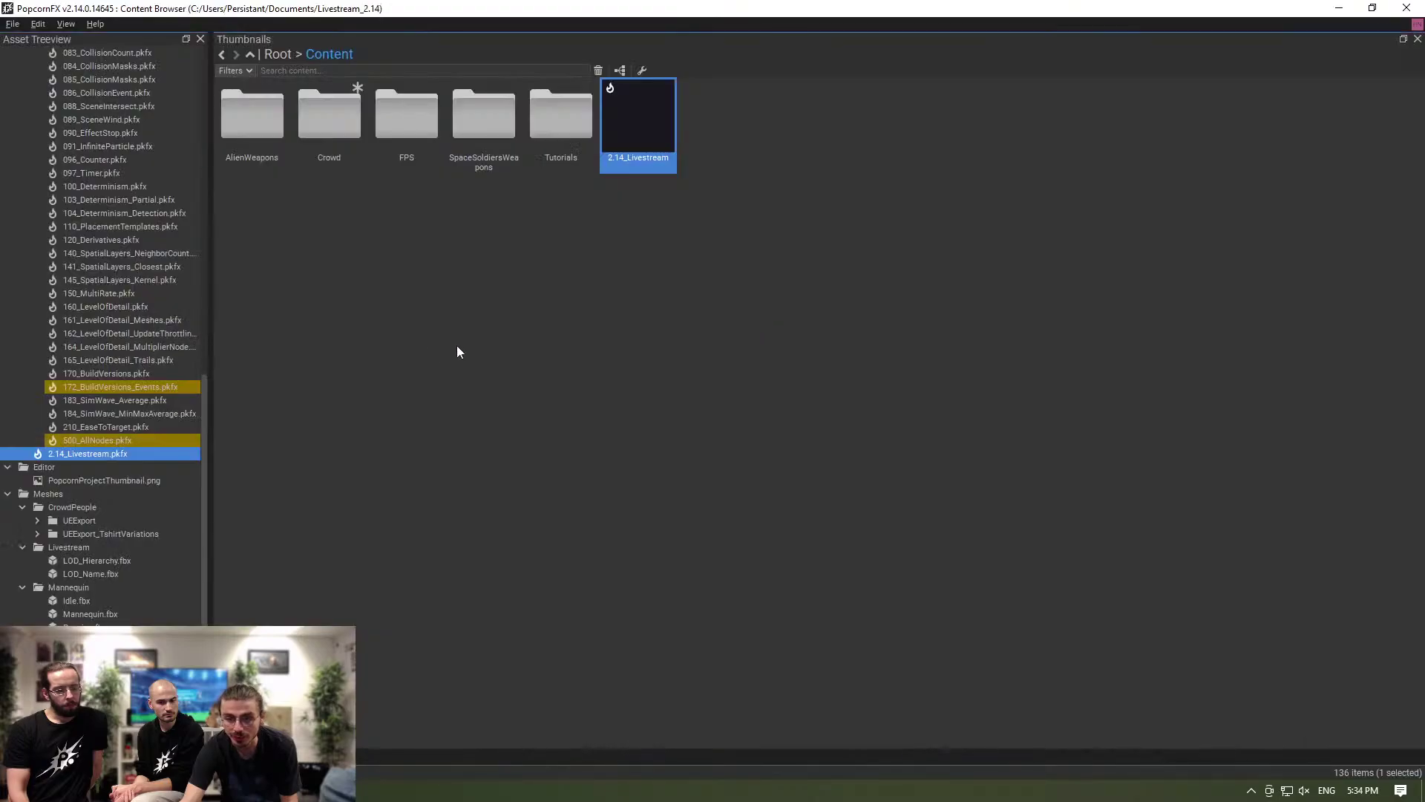
{"action": "scroll", "coordinate": [92, 369], "scroll_direction": "up", "scroll_amount": 20}
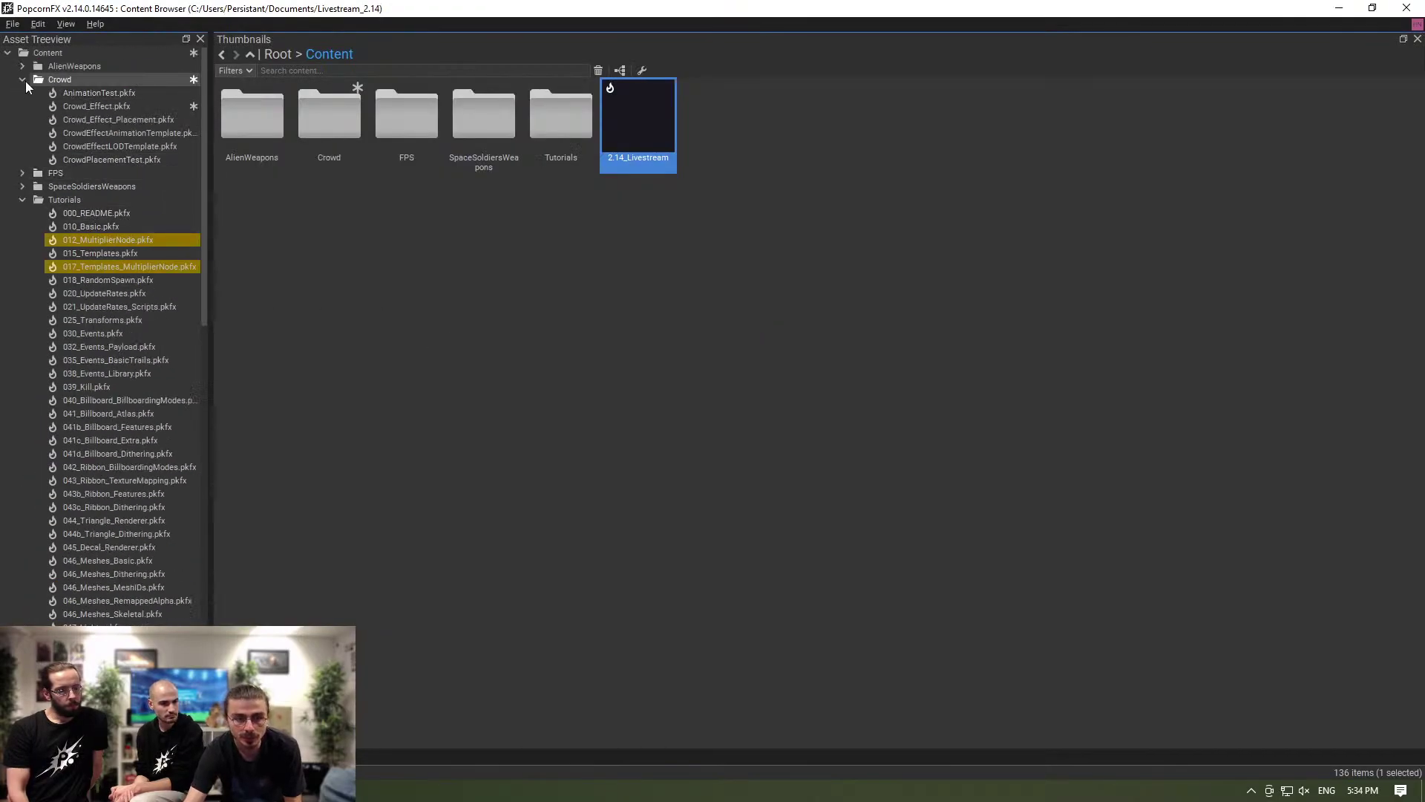
{"action": "left_click", "coordinate": [22, 79]}
{"action": "left_click", "coordinate": [50, 67]}
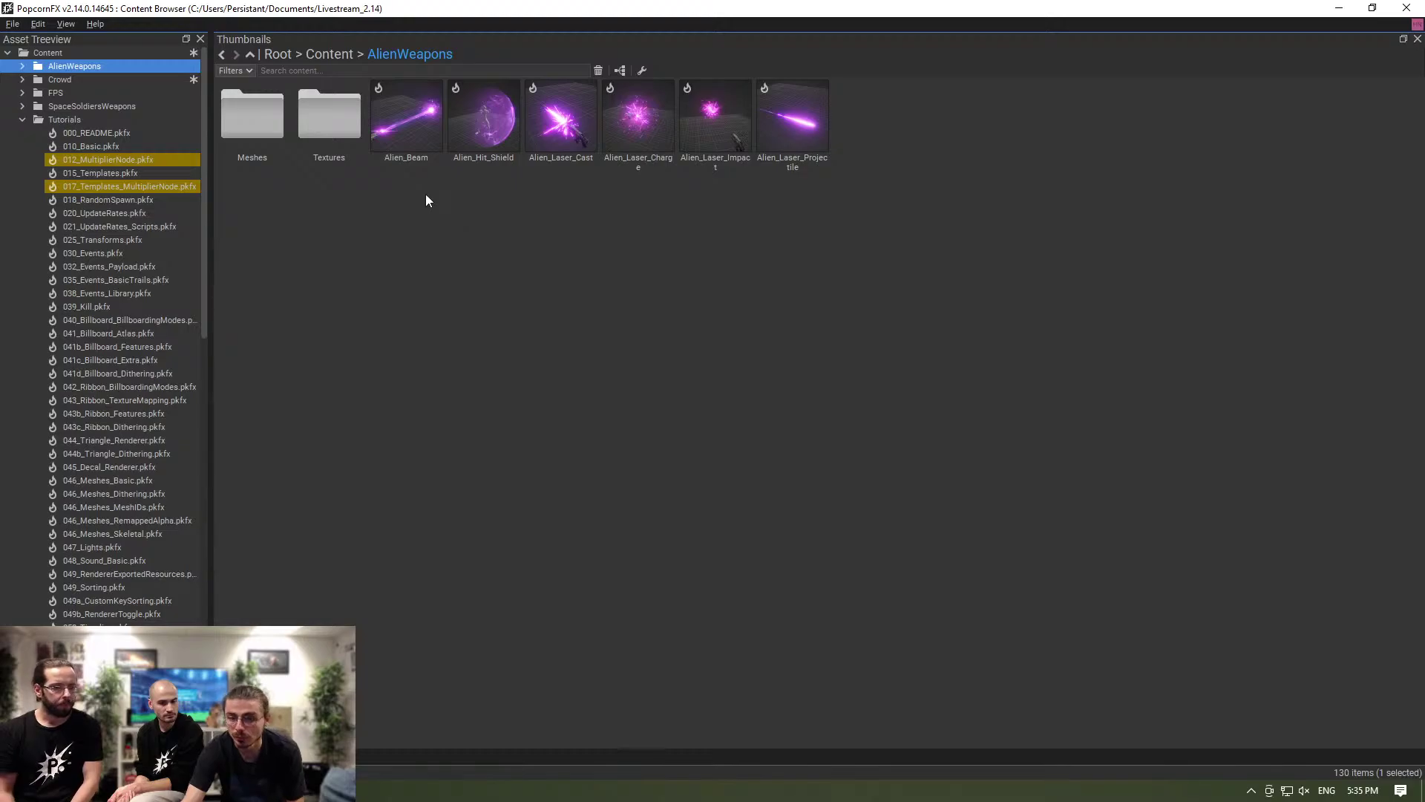
Open the Alien_Beam effect and enlarge its viewport to show the weapon's beam more closely.
{"action": "left_click", "coordinate": [403, 135]}
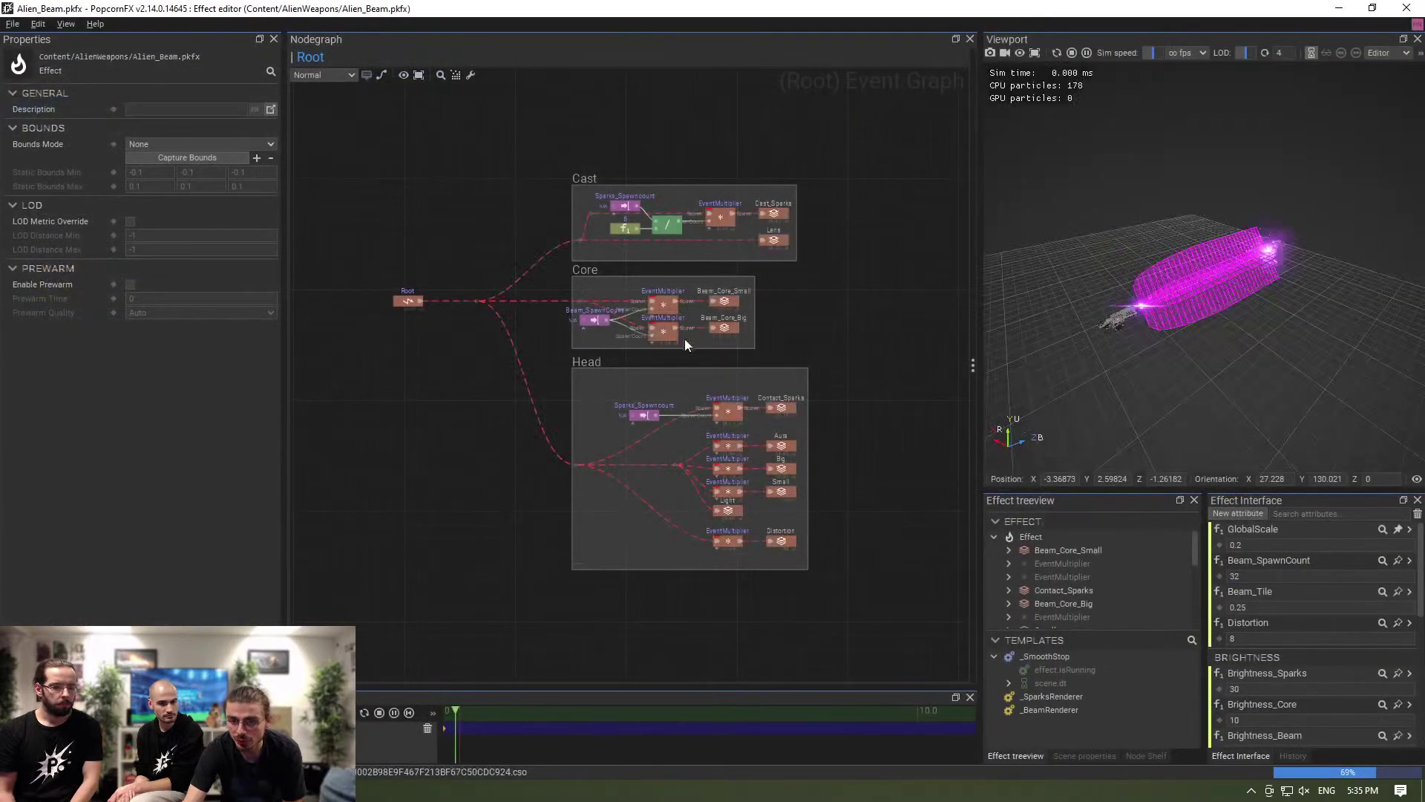
{"action": "left_click_drag", "start_coordinate": [798, 343], "coordinate": [727, 345]}
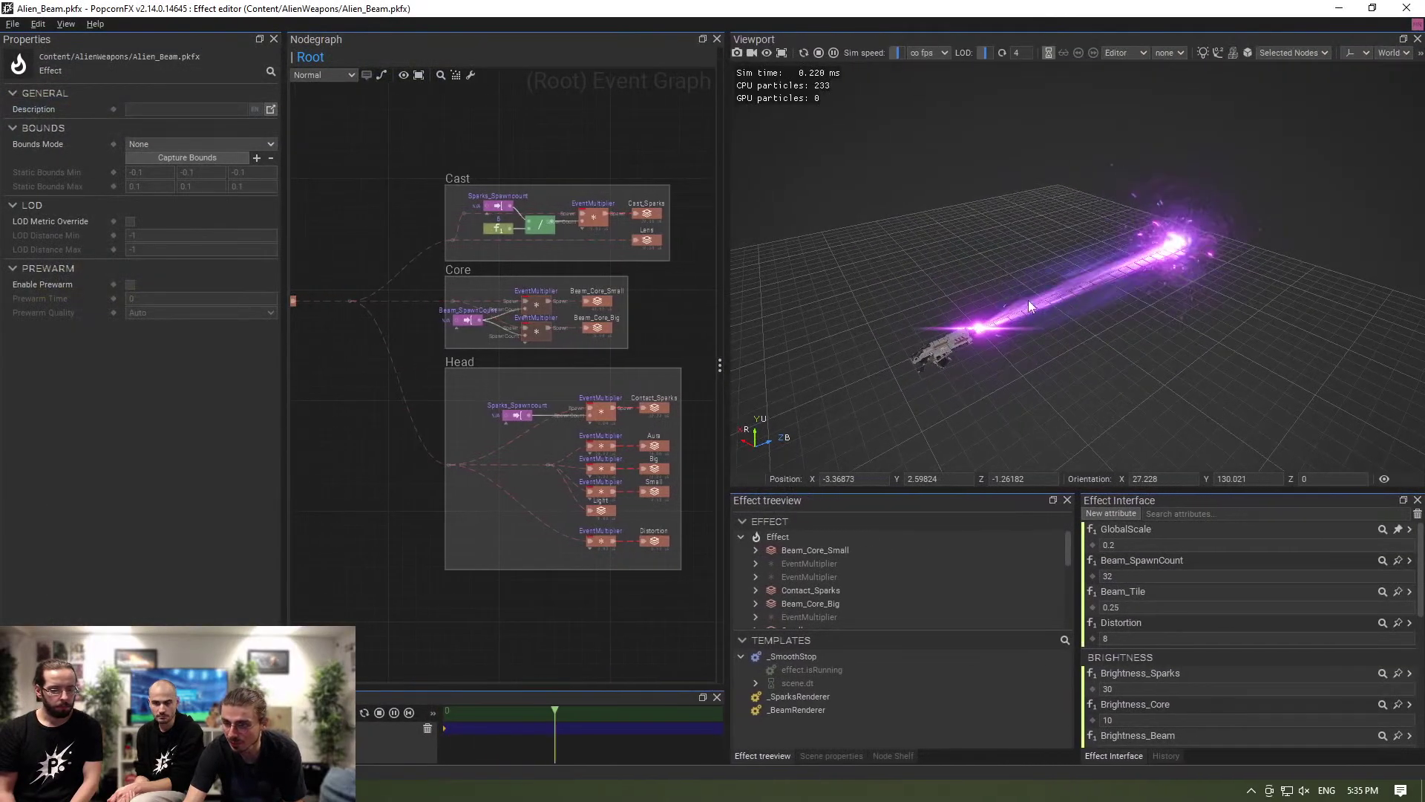
{"action": "scroll", "coordinate": [1113, 316], "scroll_direction": "up", "scroll_amount": 4}
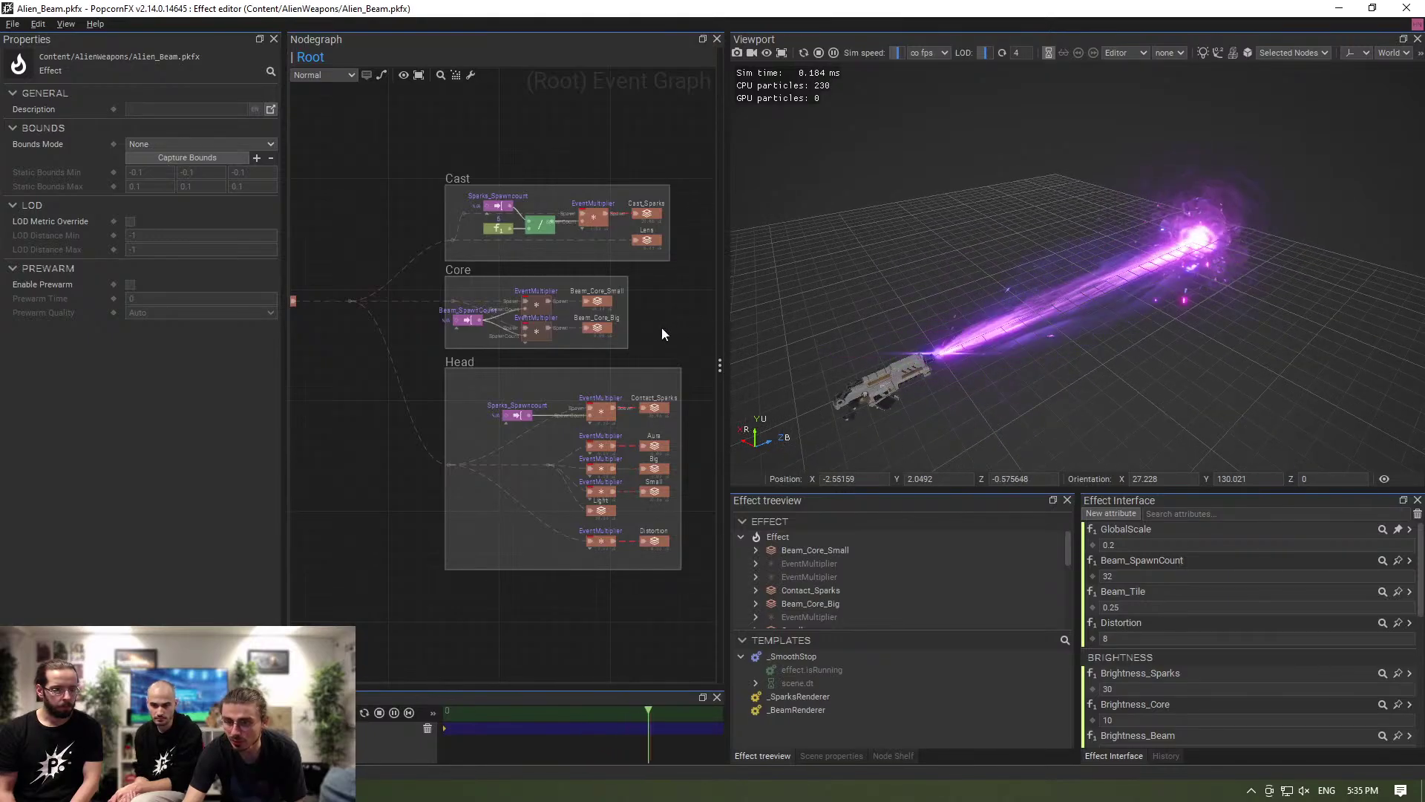
{"action": "middle_click_drag", "start_coordinate": [661, 326], "coordinate": [634, 301]}
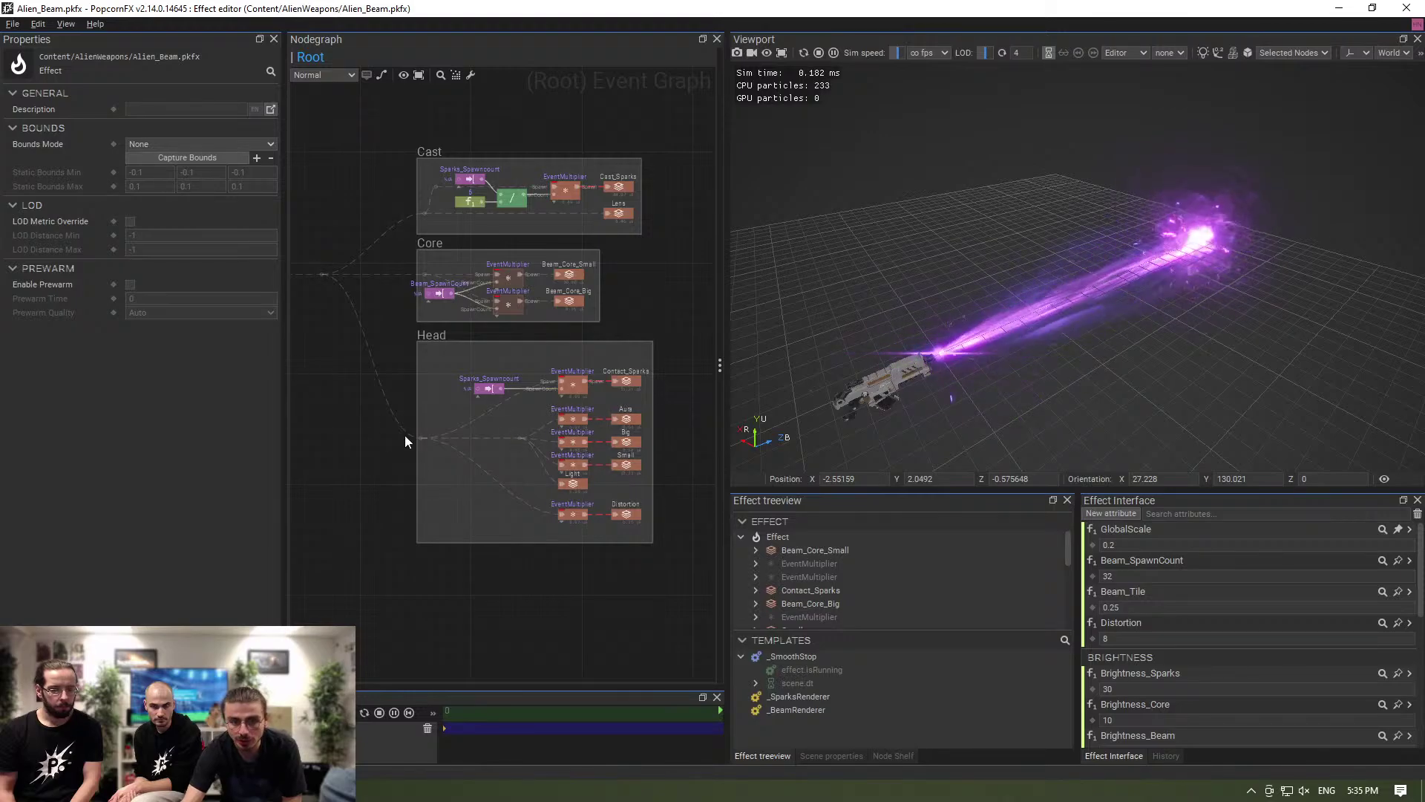
Try a blue tone on the Alien_Beam effect's Color attribute, and dismiss the color selection.
{"action": "scroll", "coordinate": [1214, 650], "scroll_direction": "down", "scroll_amount": 3}
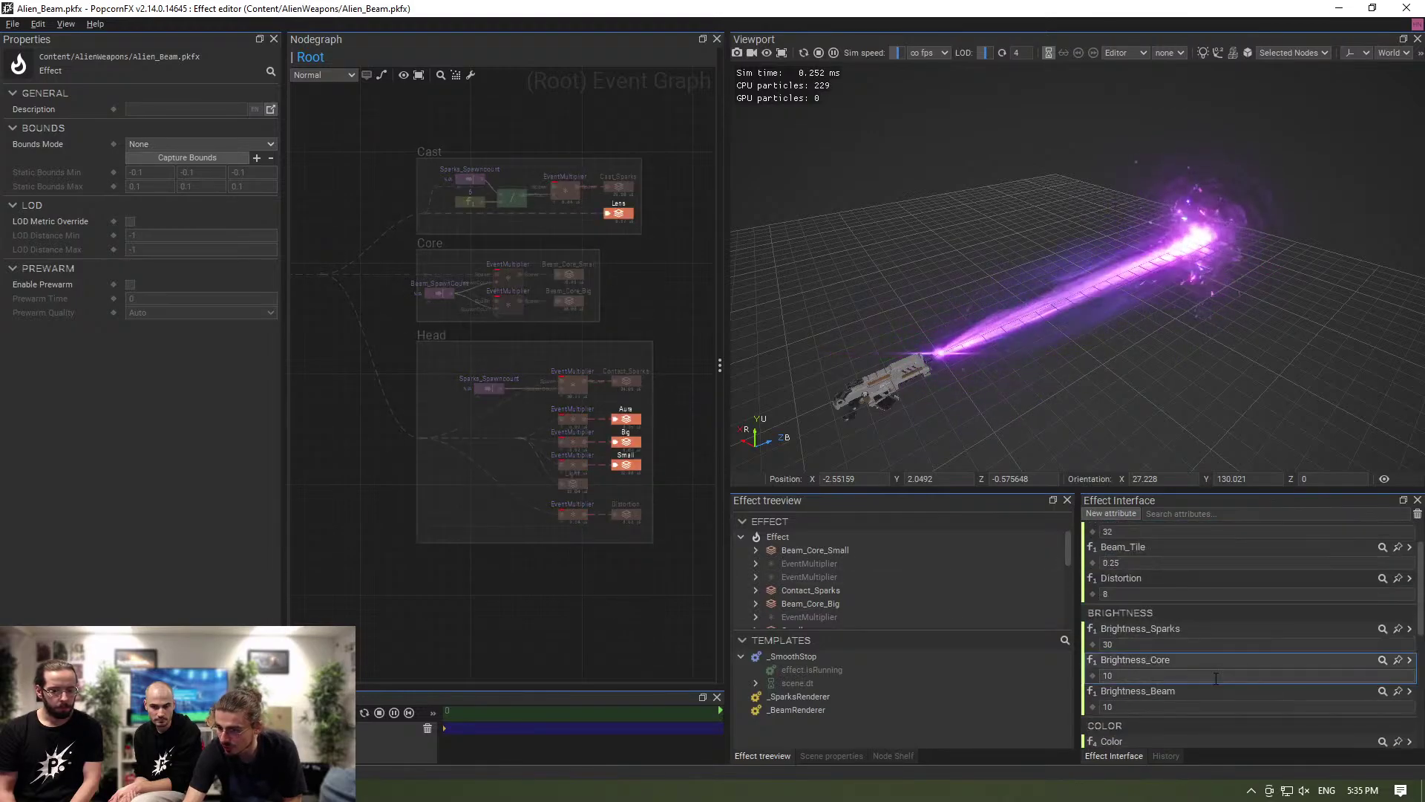
{"action": "scroll", "coordinate": [1188, 657], "scroll_direction": "up", "scroll_amount": 1}
{"action": "left_click", "coordinate": [1196, 670]}
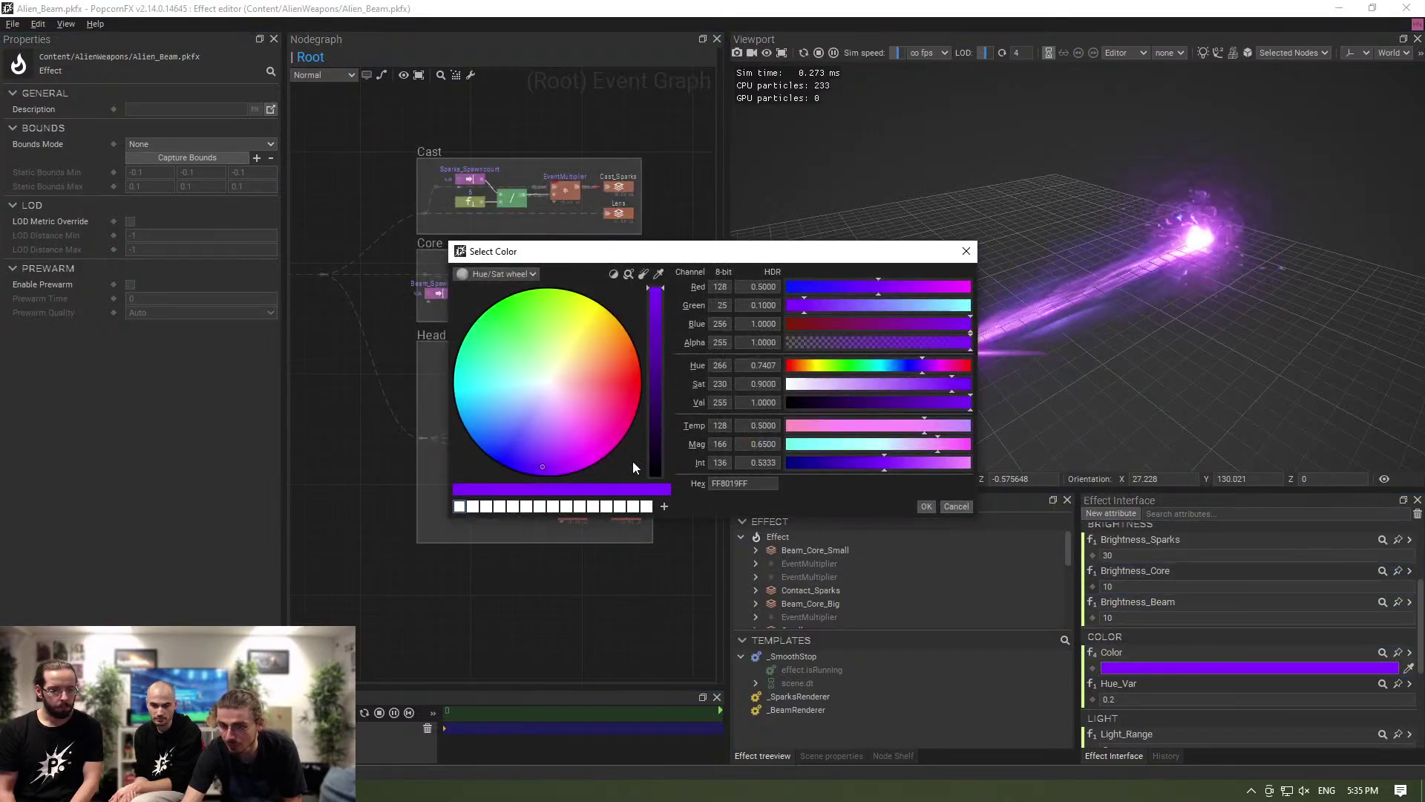
{"action": "left_click_drag", "start_coordinate": [627, 400], "coordinate": [510, 444]}
{"action": "left_click", "coordinate": [943, 284]}
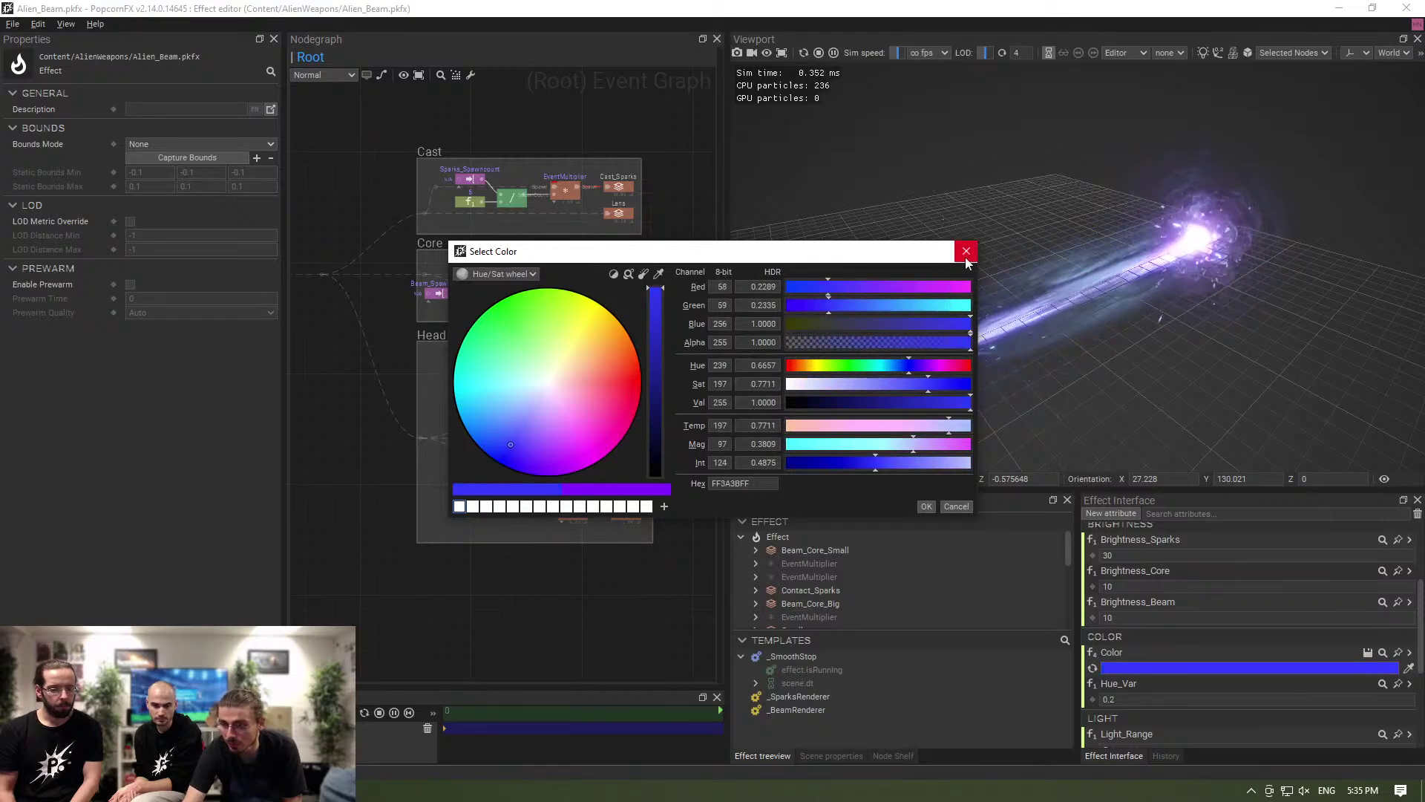
{"action": "left_click", "coordinate": [966, 251]}
Examine the Alien_Beam attributes from GlobalScale to Position_Target, and return to the AlienWeapons folder.
{"action": "scroll", "coordinate": [1168, 646], "scroll_direction": "up", "scroll_amount": 2}
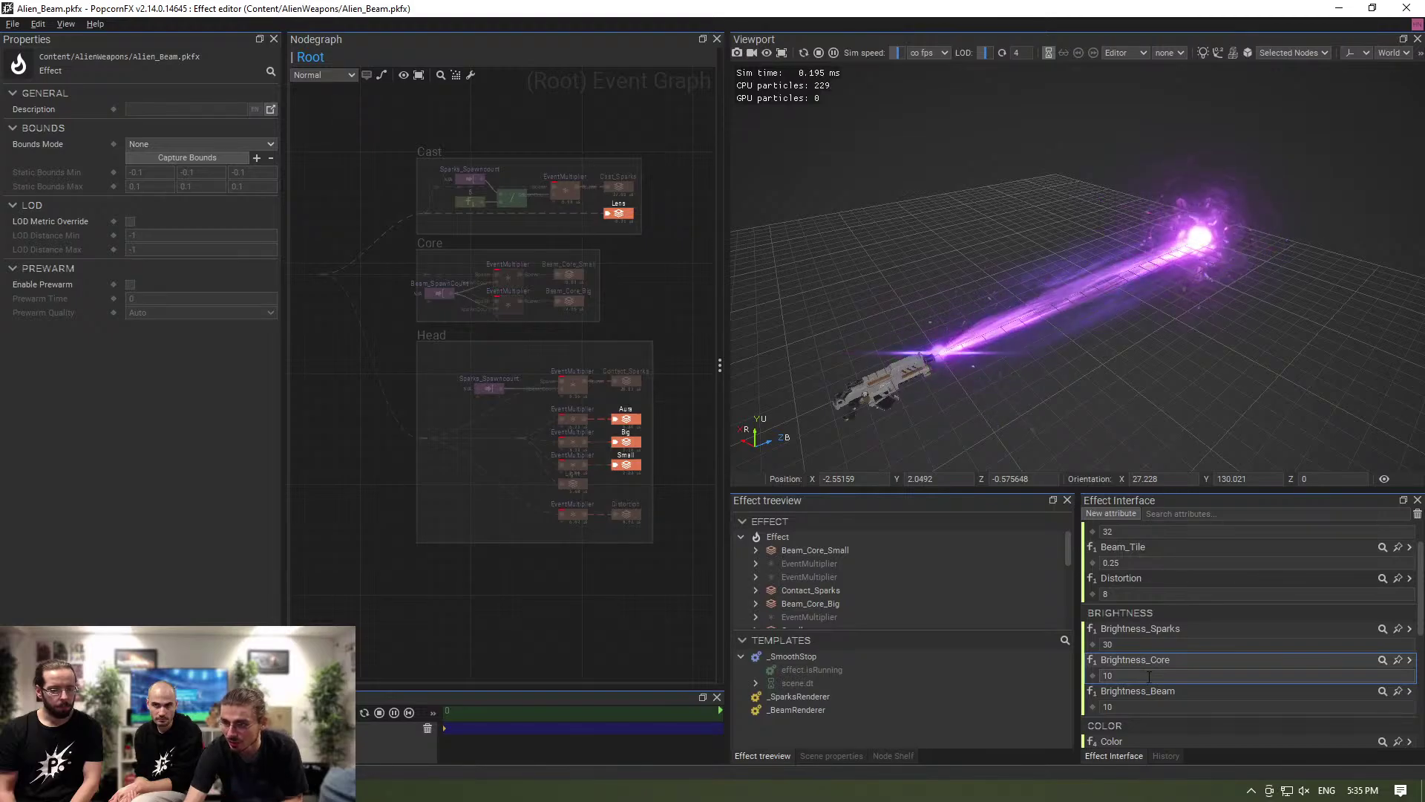
{"action": "scroll", "coordinate": [1165, 676], "scroll_direction": "up", "scroll_amount": 1}
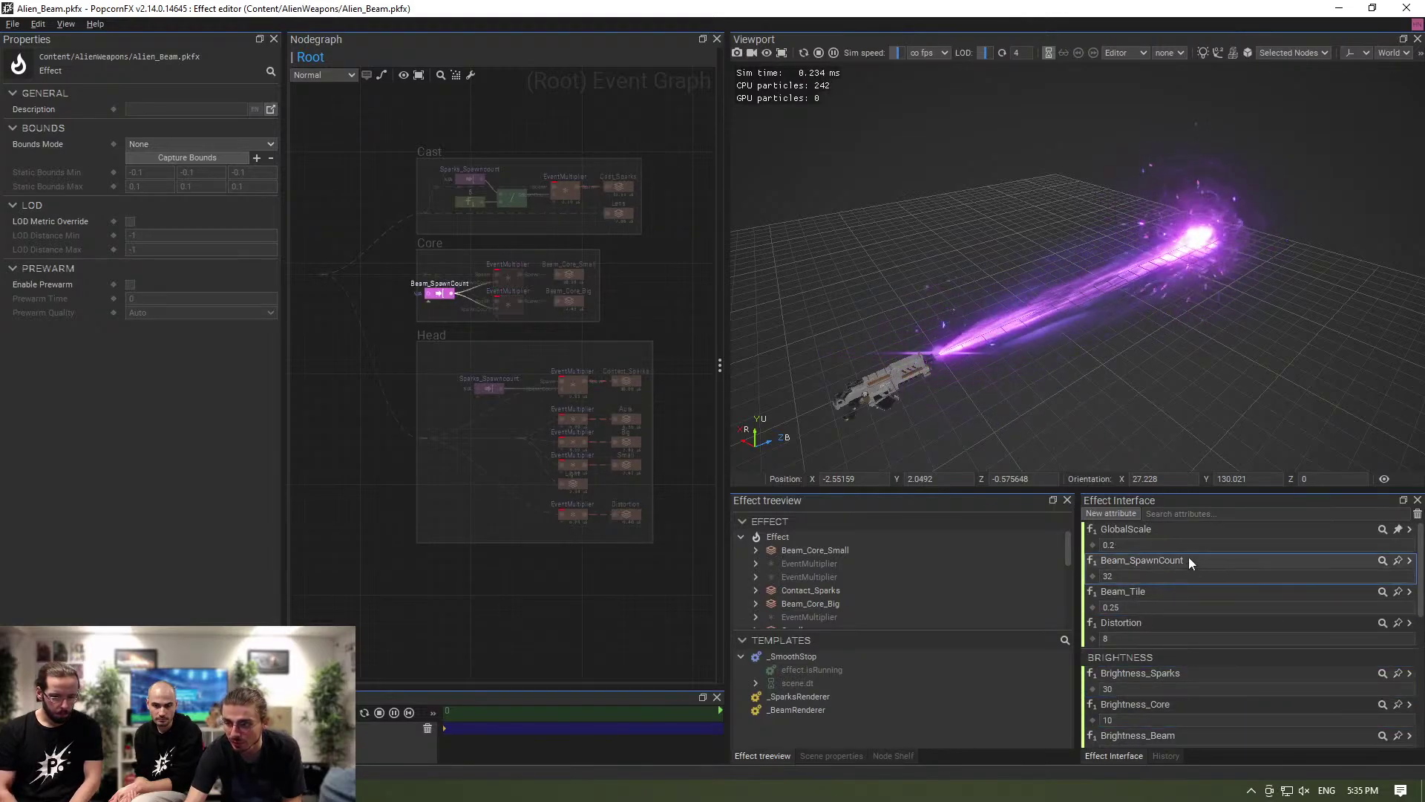
{"action": "scroll", "coordinate": [1187, 588], "scroll_direction": "down", "scroll_amount": 5}
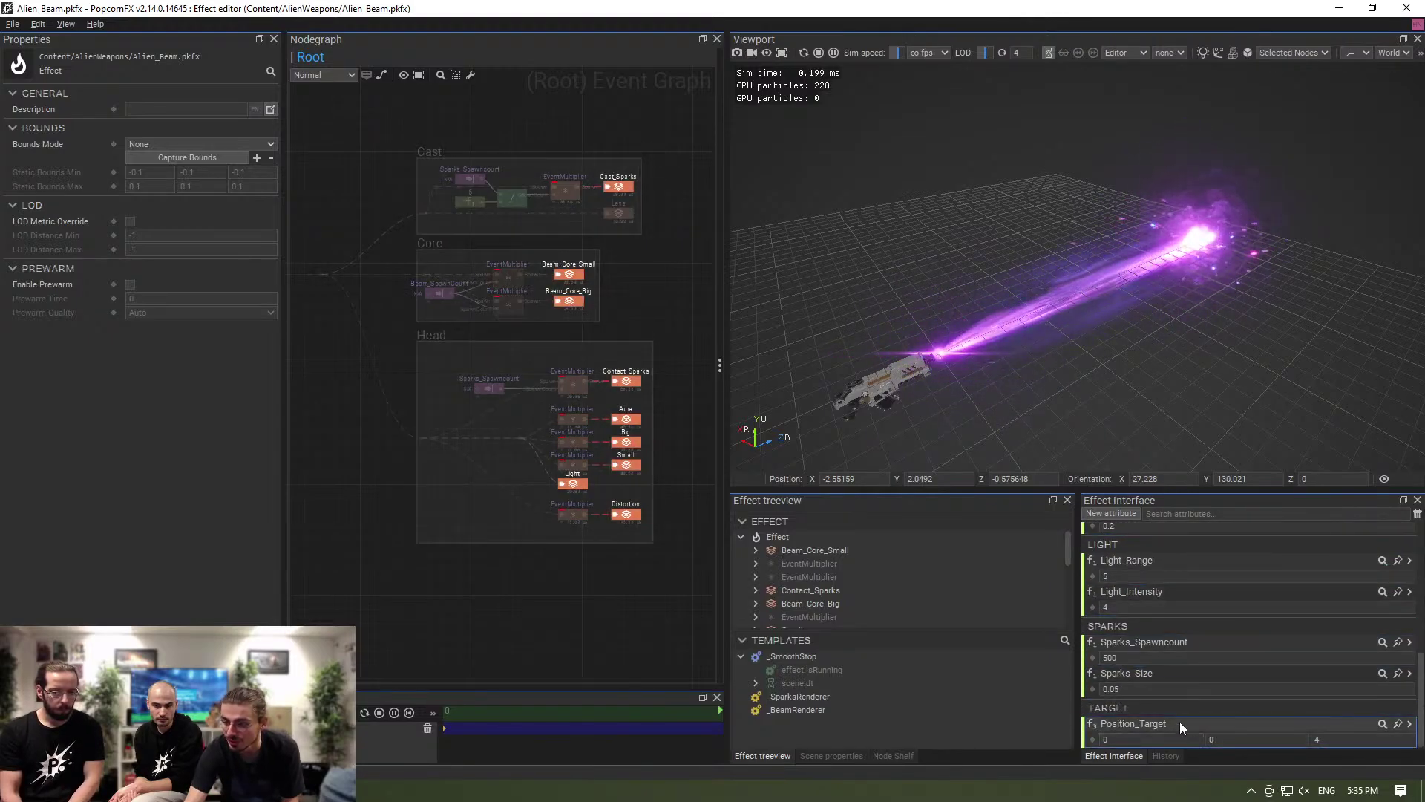
{"action": "scroll", "coordinate": [1181, 712], "scroll_direction": "up", "scroll_amount": 5}
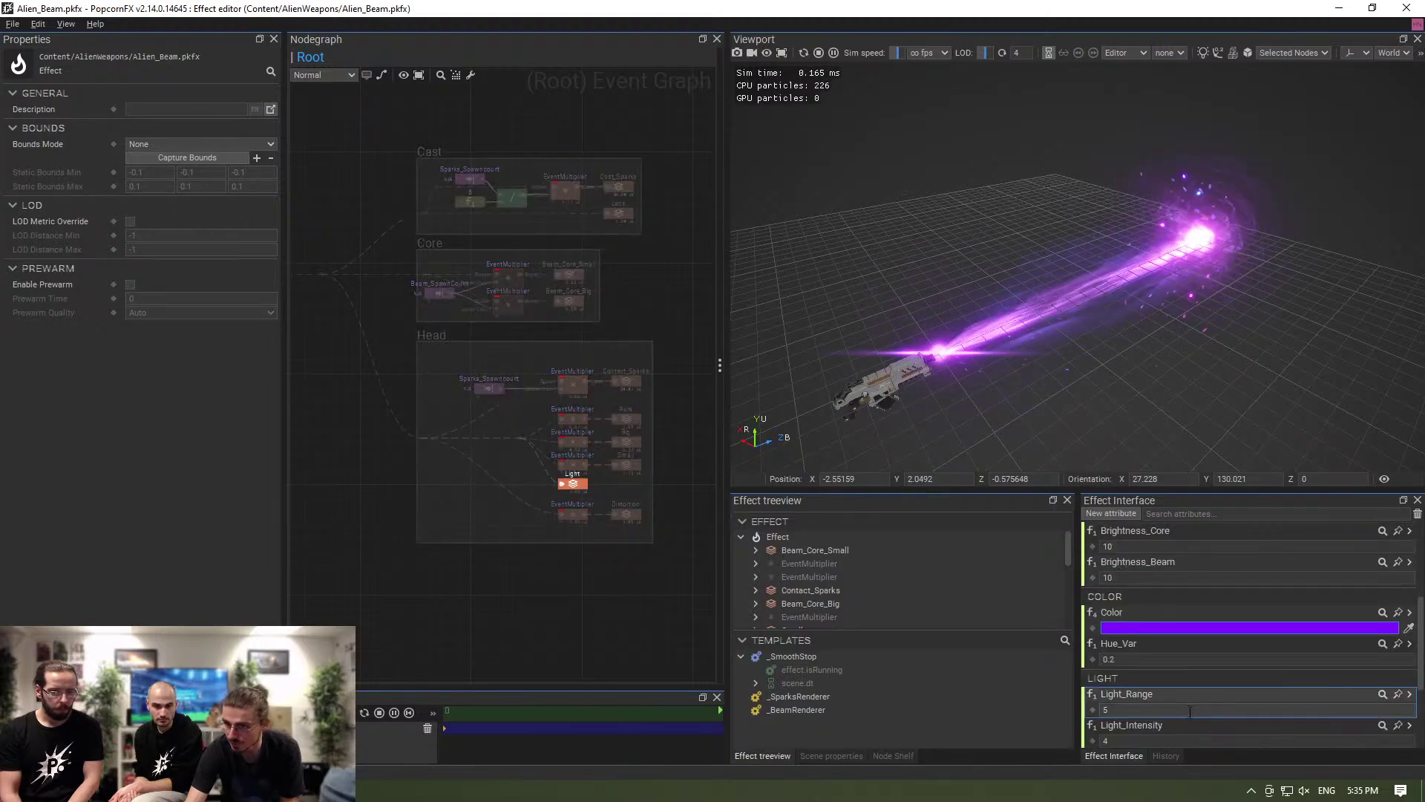
{"action": "middle_click_drag", "start_coordinate": [1121, 353], "coordinate": [938, 352]}
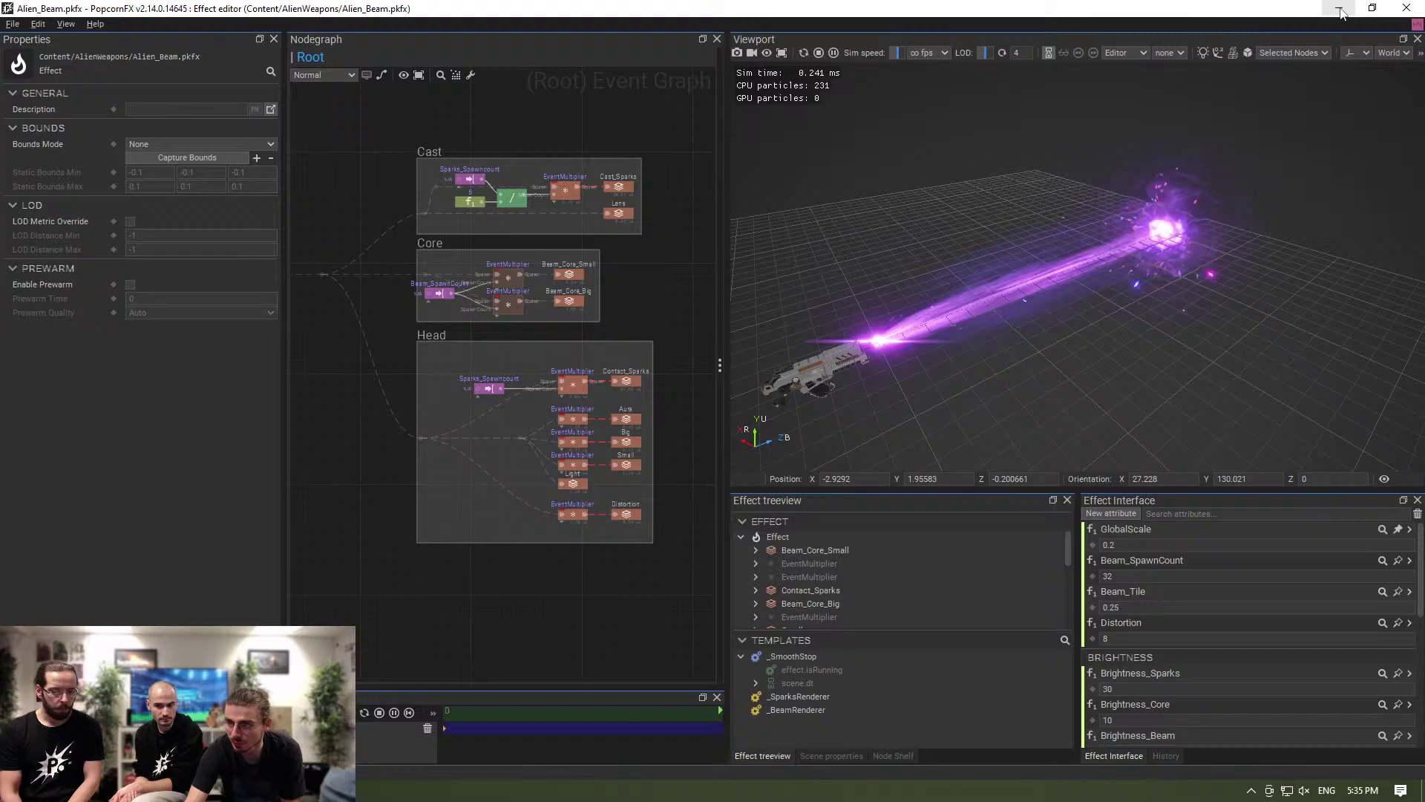
{"action": "left_click", "coordinate": [1341, 11]}
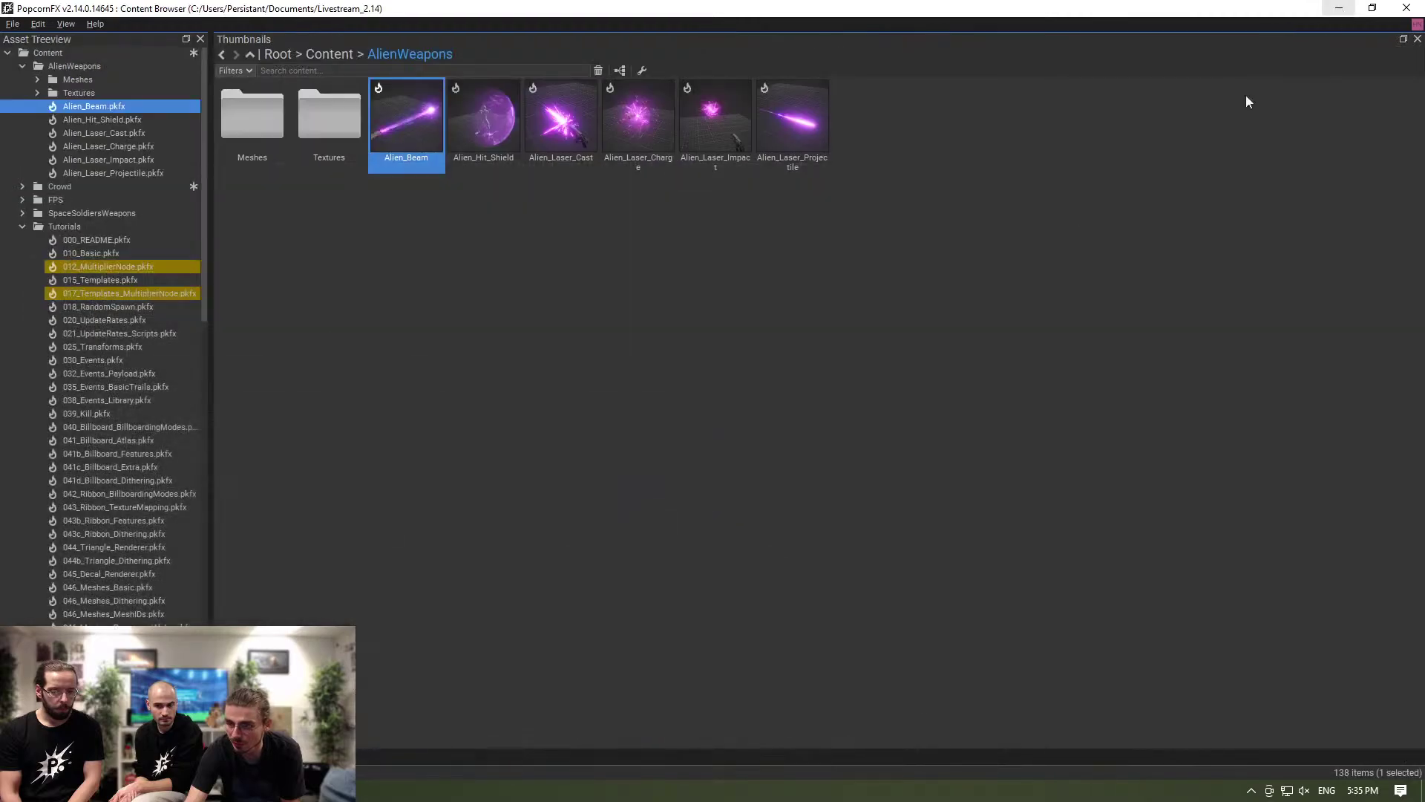
{"action": "left_click", "coordinate": [779, 257]}
Open the Alien_Laser_Impact effect to preview it, and close it again.
{"action": "double_click", "coordinate": [704, 112]}
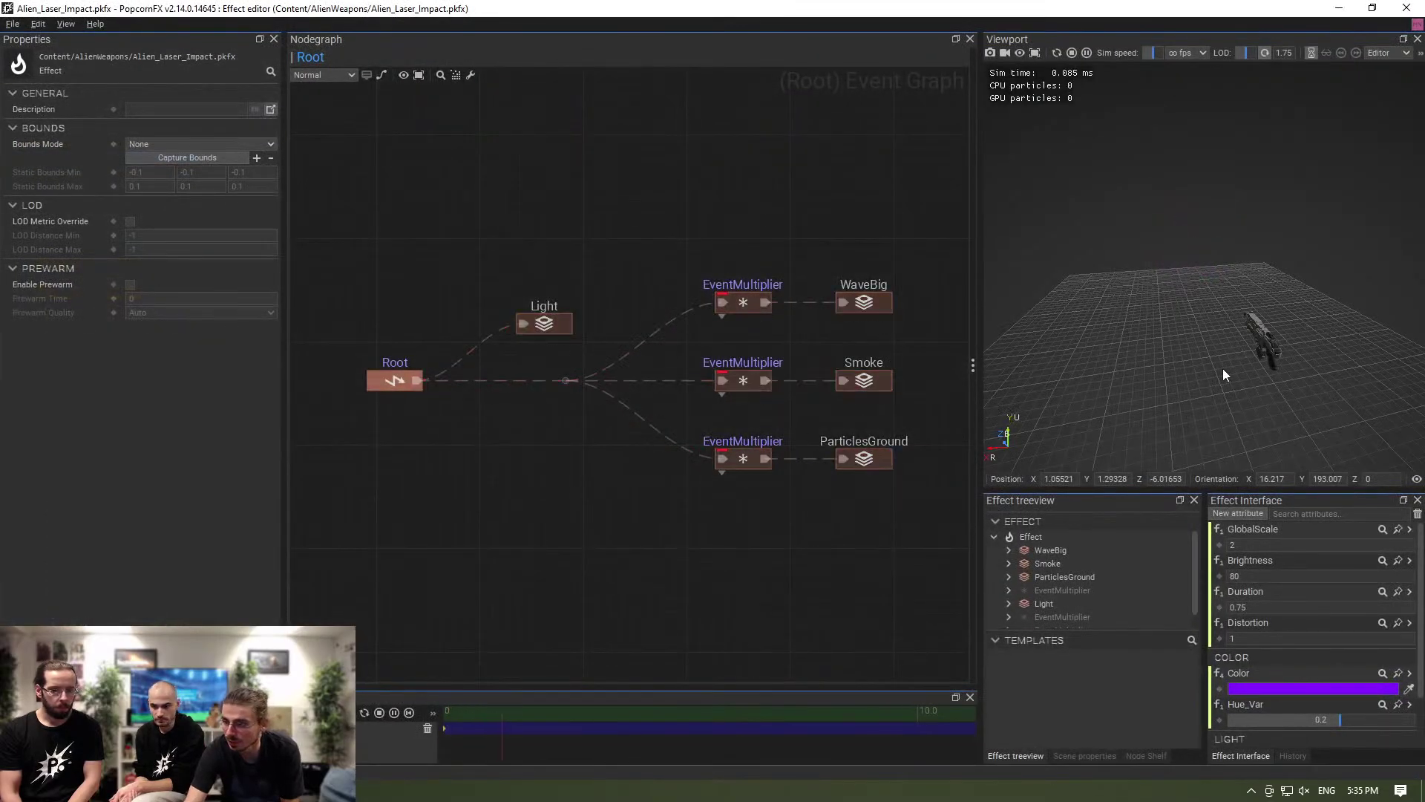
{"action": "middle_click_drag", "start_coordinate": [1201, 283], "coordinate": [1214, 293]}
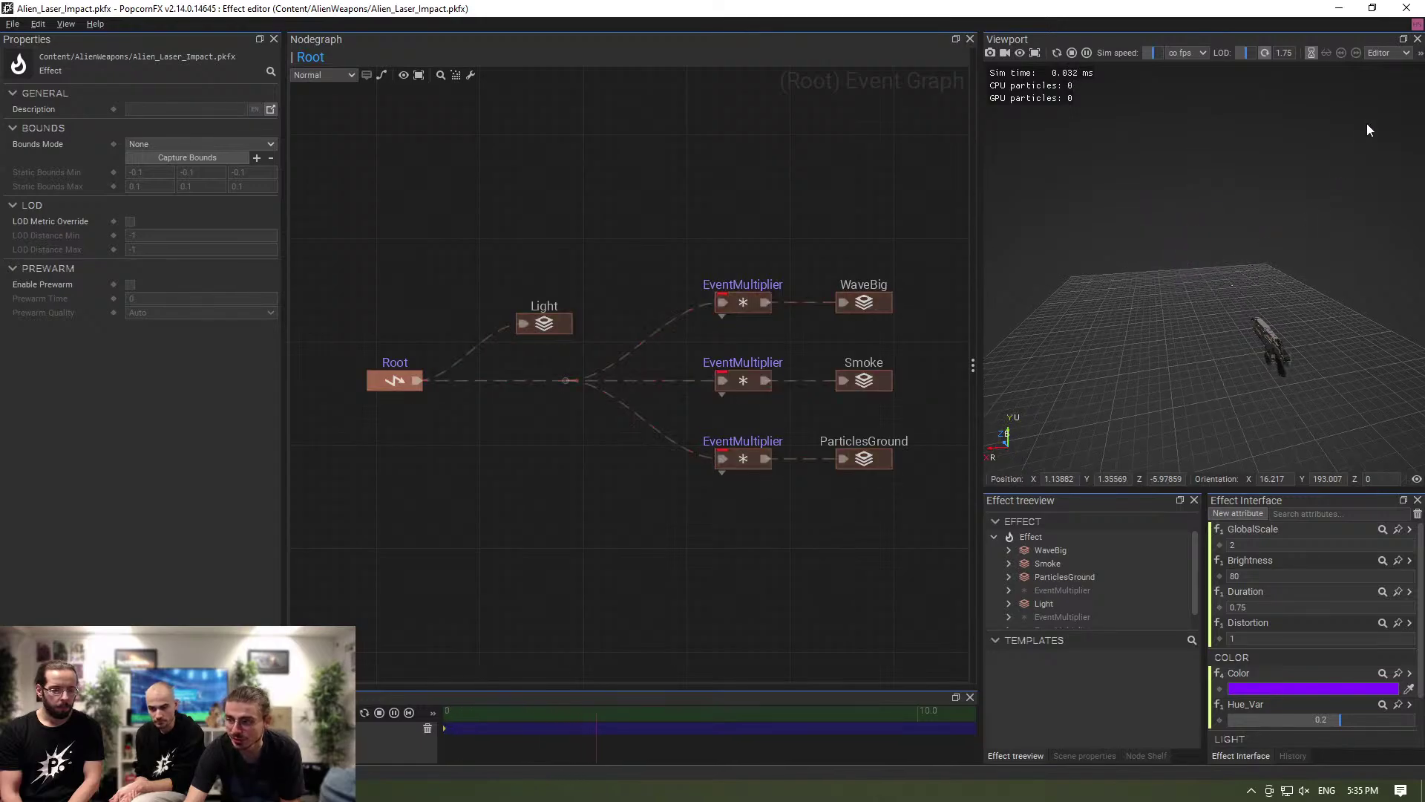
{"action": "left_click", "coordinate": [1406, 9]}
{"action": "left_click", "coordinate": [831, 349]}
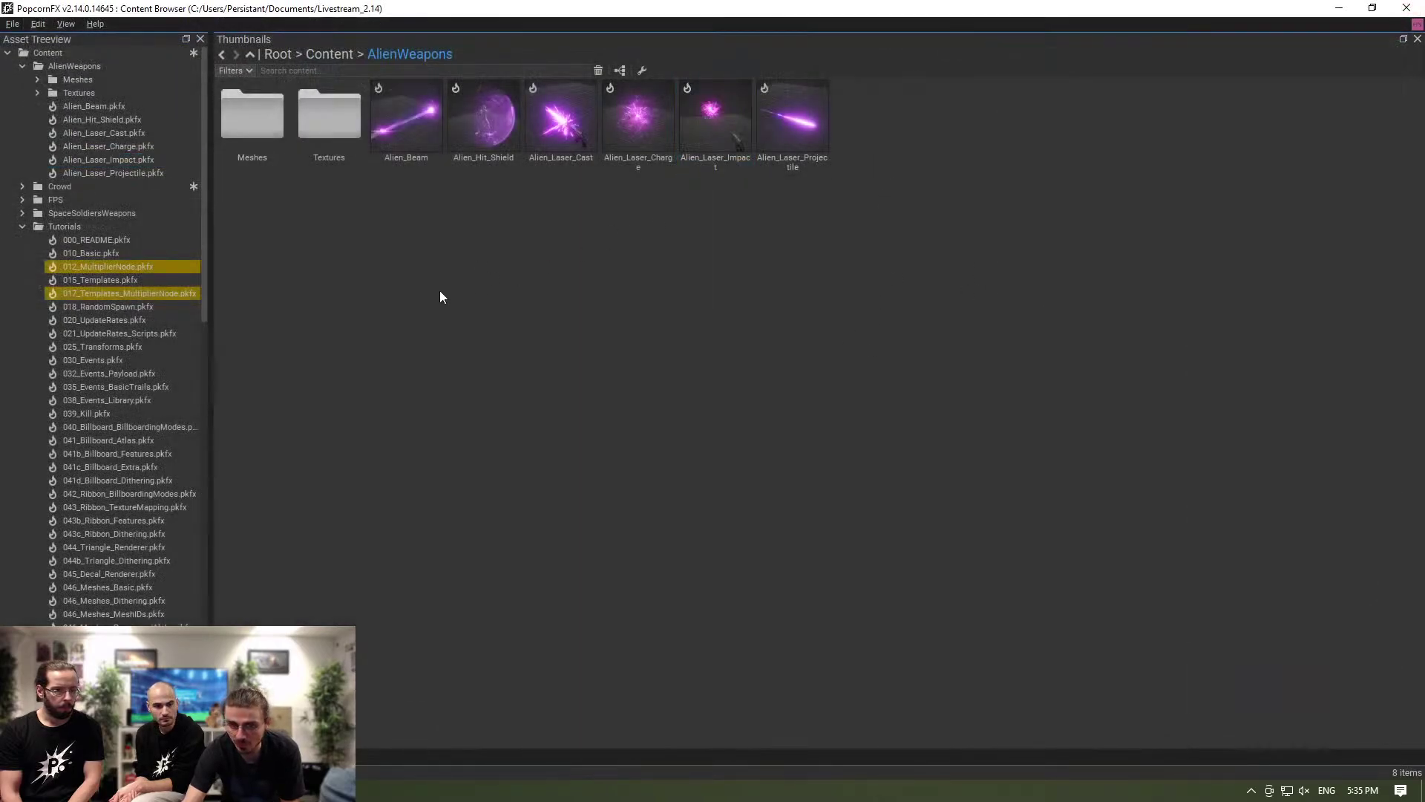
Open the SpaceSoldiers_Gaussgun effect from the SpaceSoldiersWeapons folder and review its exposed attributes.
{"action": "left_click", "coordinate": [23, 66]}
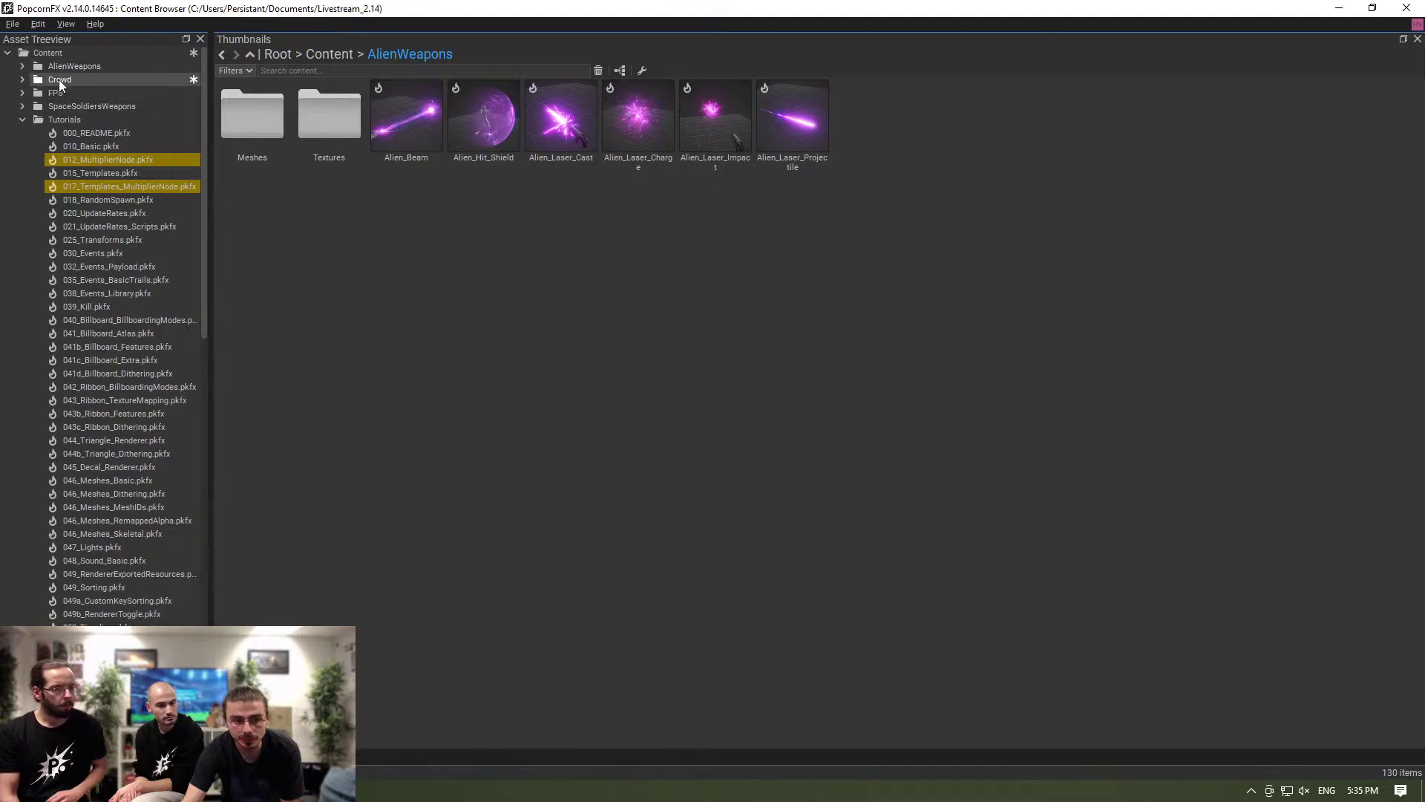
{"action": "left_click", "coordinate": [89, 107]}
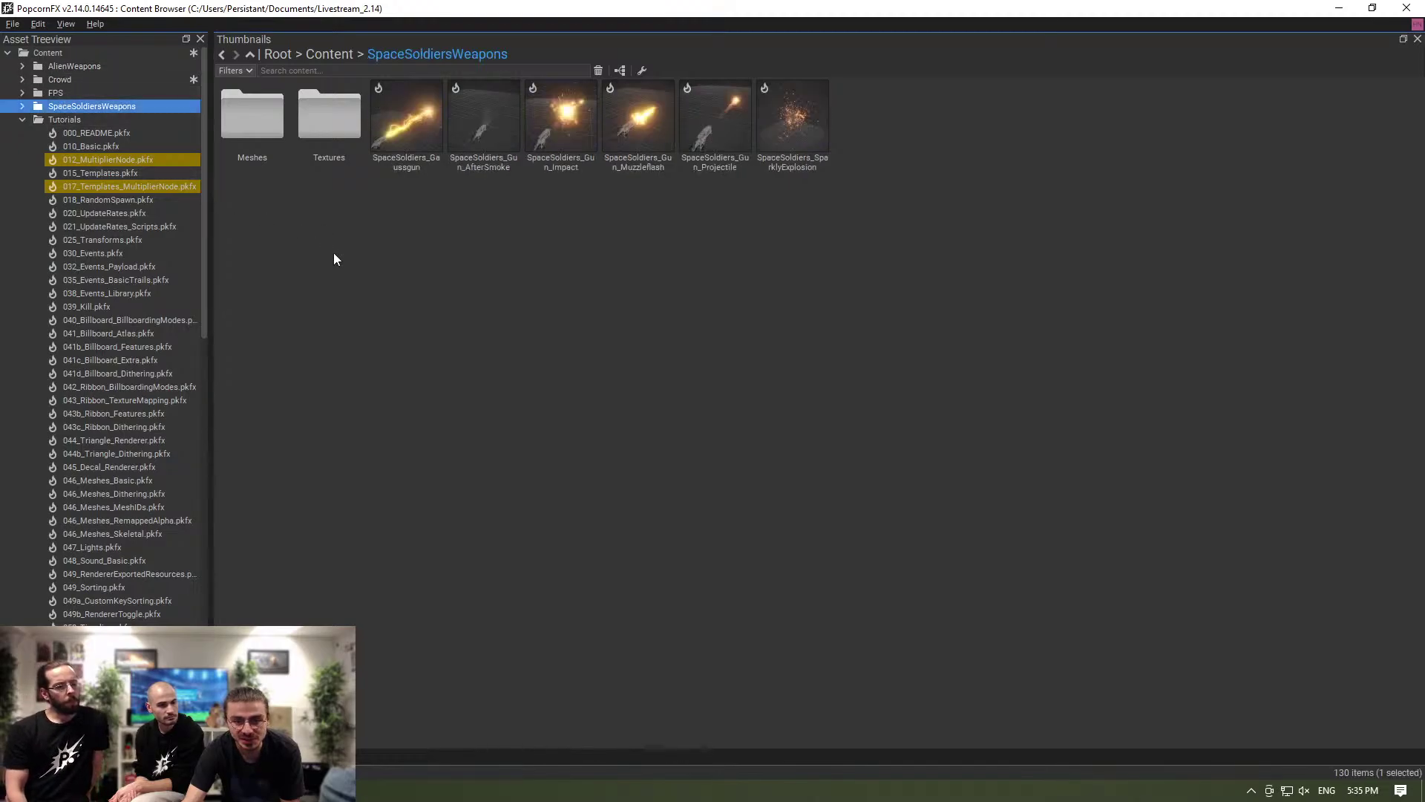
{"action": "double_click", "coordinate": [420, 132]}
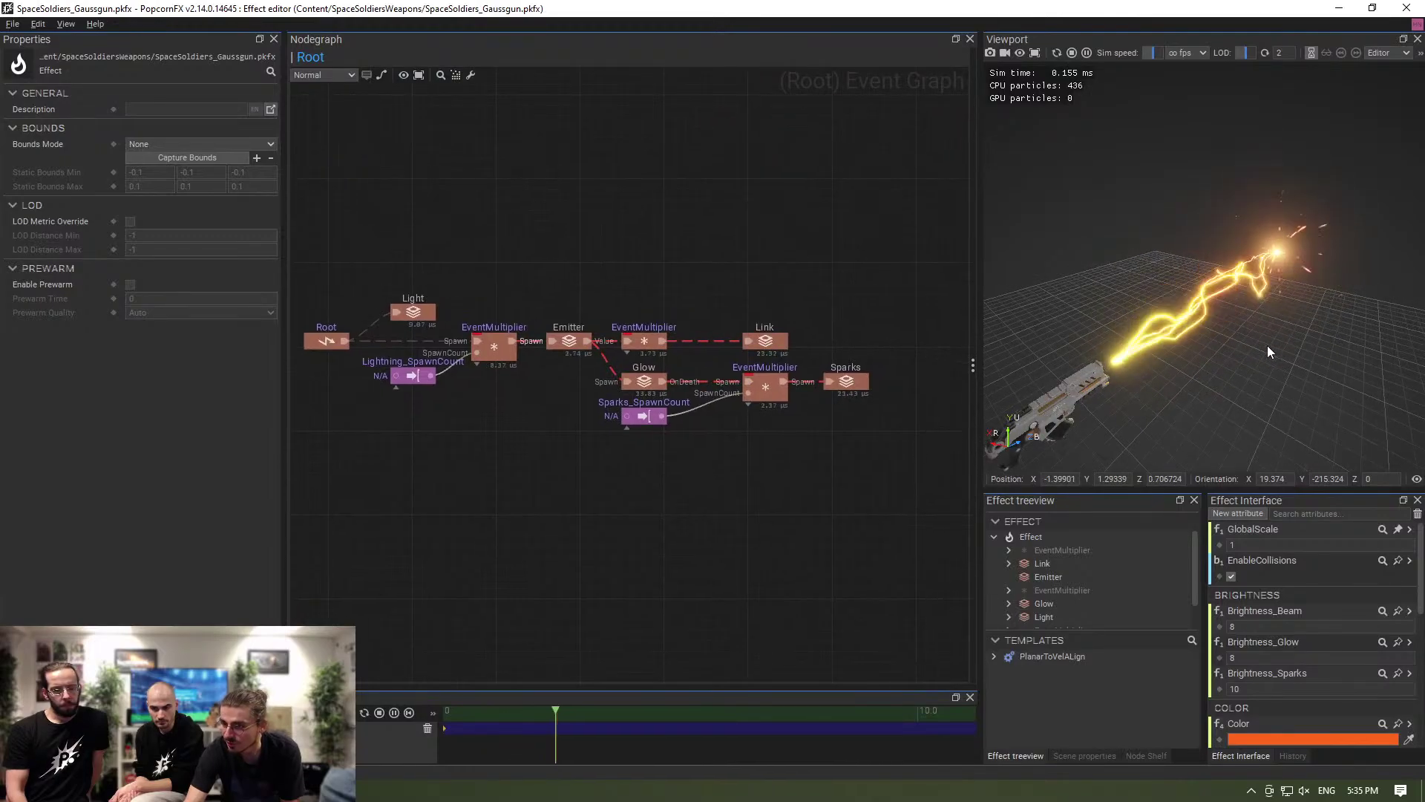
{"action": "scroll", "coordinate": [1307, 609], "scroll_direction": "down", "scroll_amount": 5}
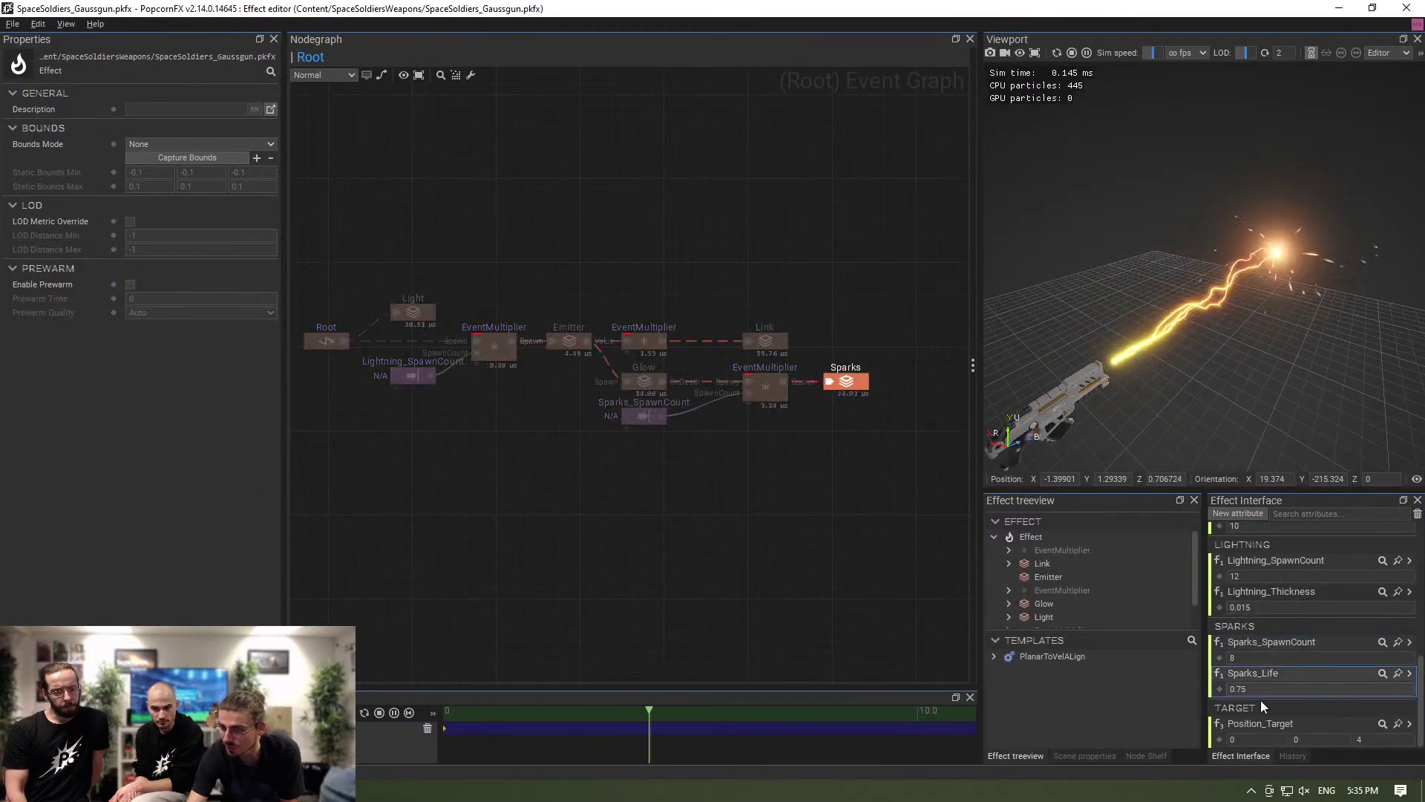
{"action": "scroll", "coordinate": [1304, 597], "scroll_direction": "up", "scroll_amount": 5}
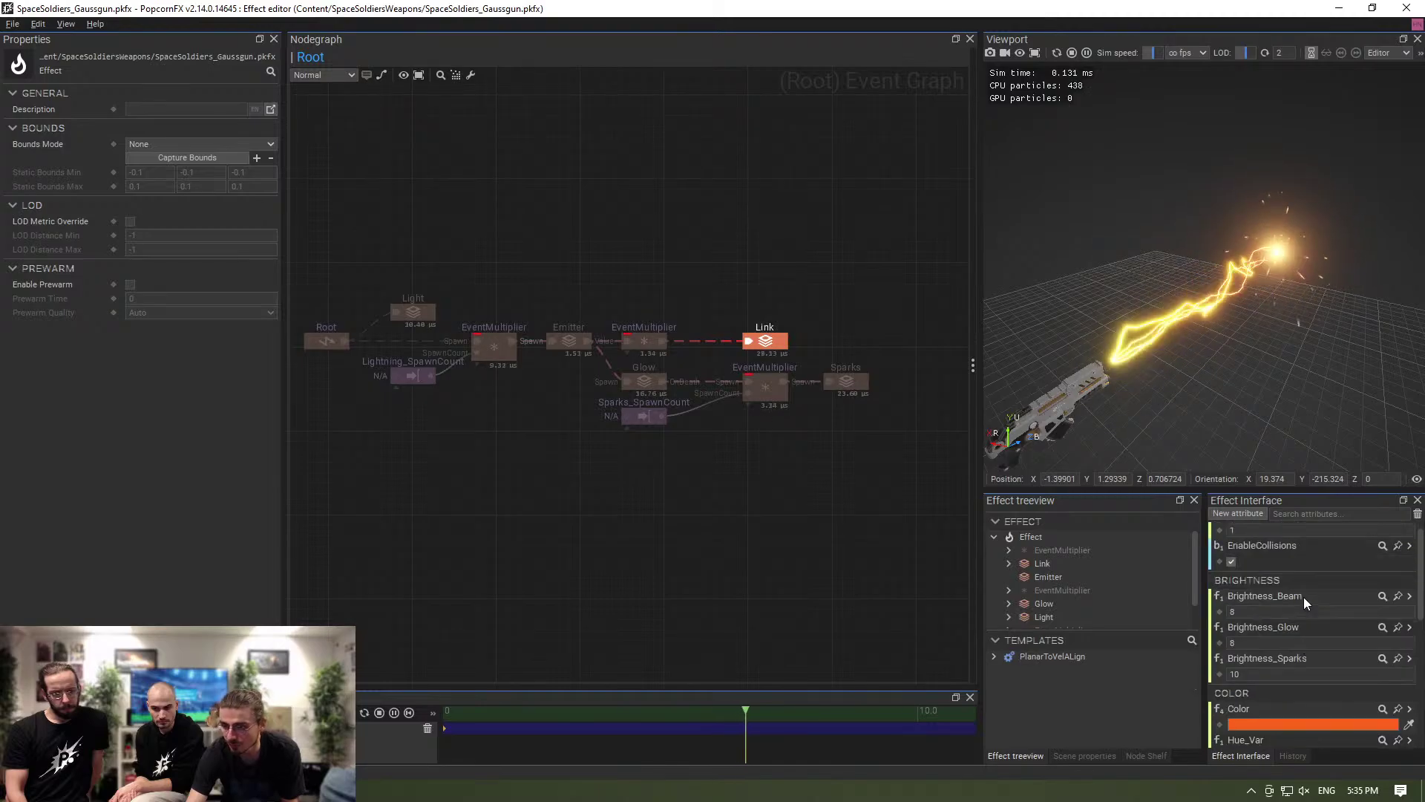
Change the Gaussgun effect's Color attribute to magenta.
{"action": "left_click", "coordinate": [1273, 738]}
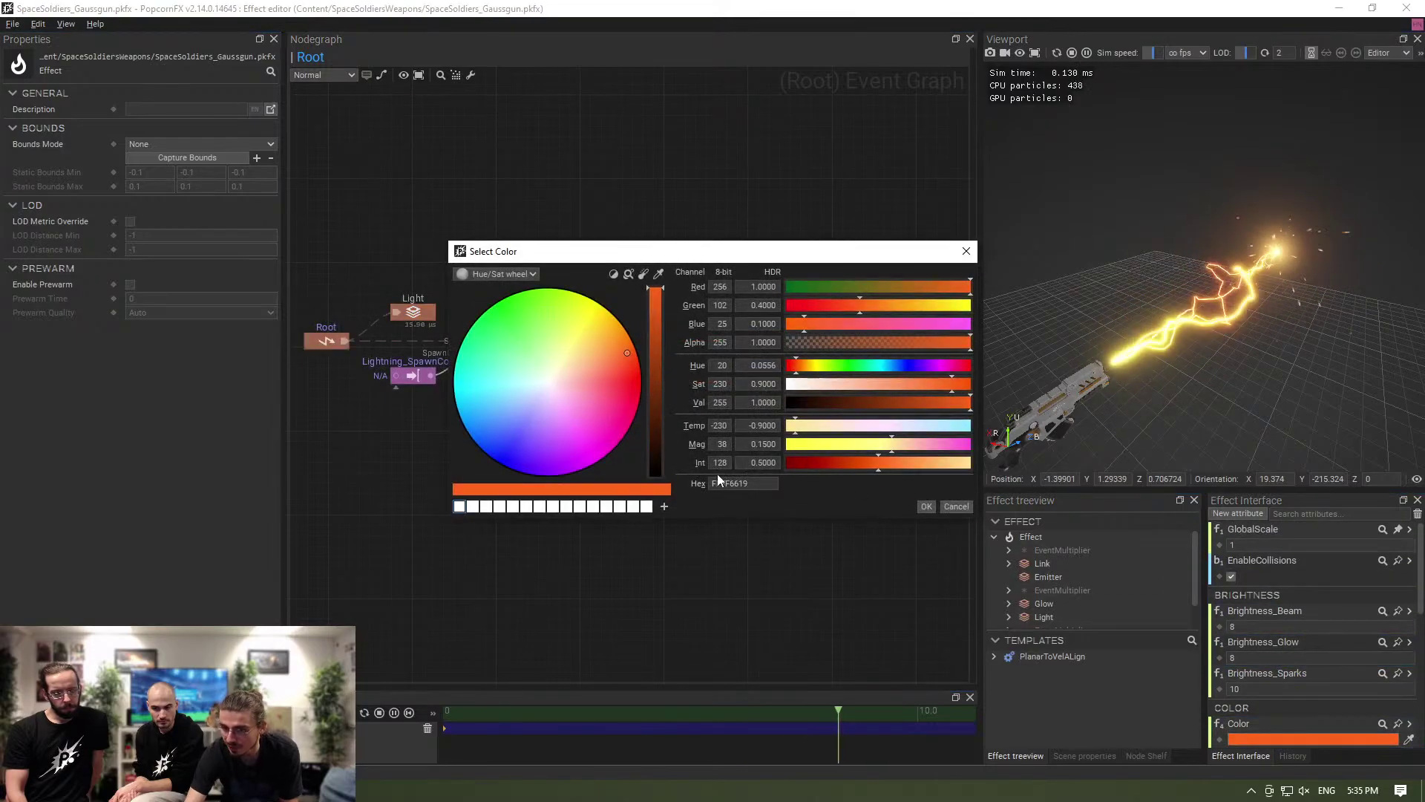
{"action": "left_click", "coordinate": [606, 439]}
{"action": "left_click", "coordinate": [927, 508]}
Set the Gaussgun effect's Brightness_Glow to 2 and its Hue_Var to 0.2.
{"action": "double_click", "coordinate": [1263, 658]}
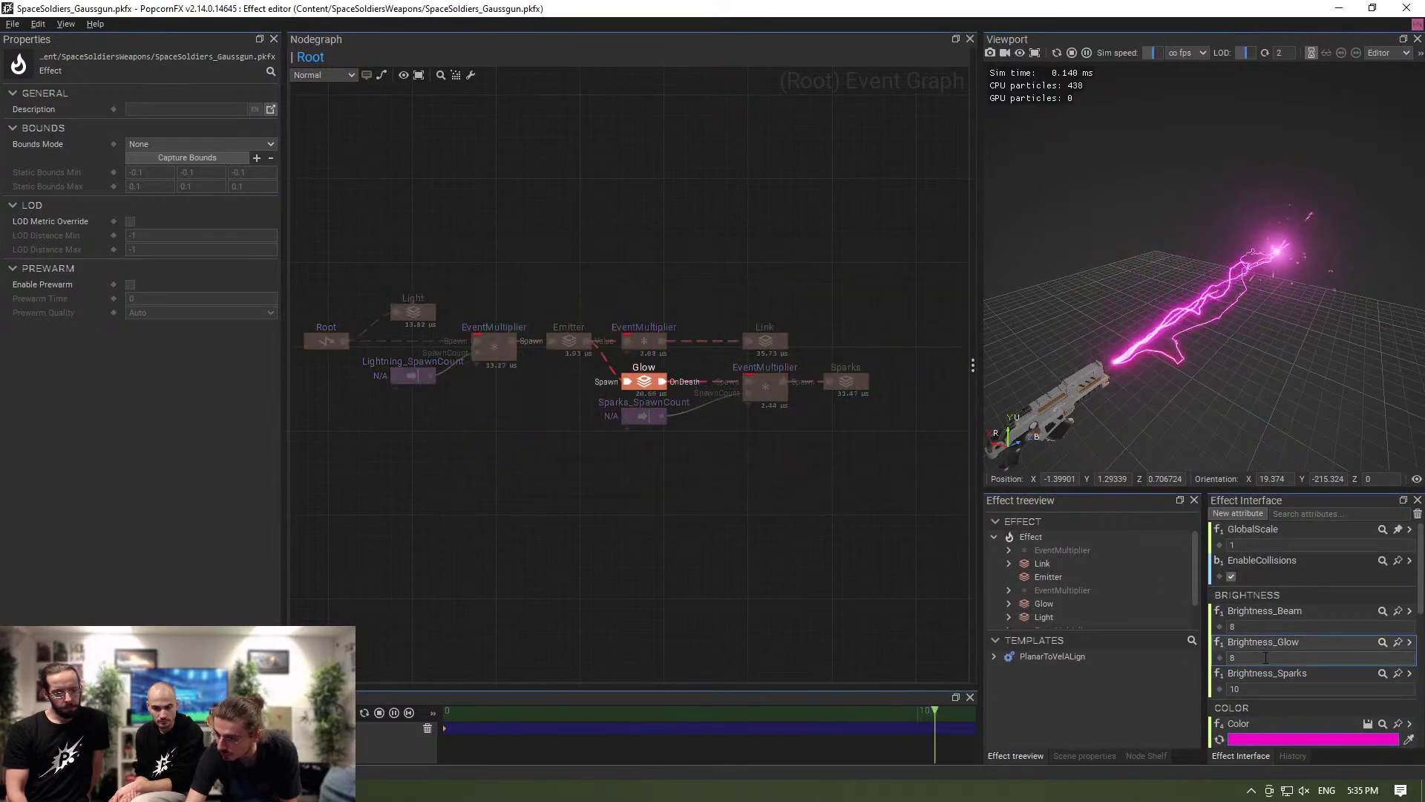
{"action": "type", "text": "2"}
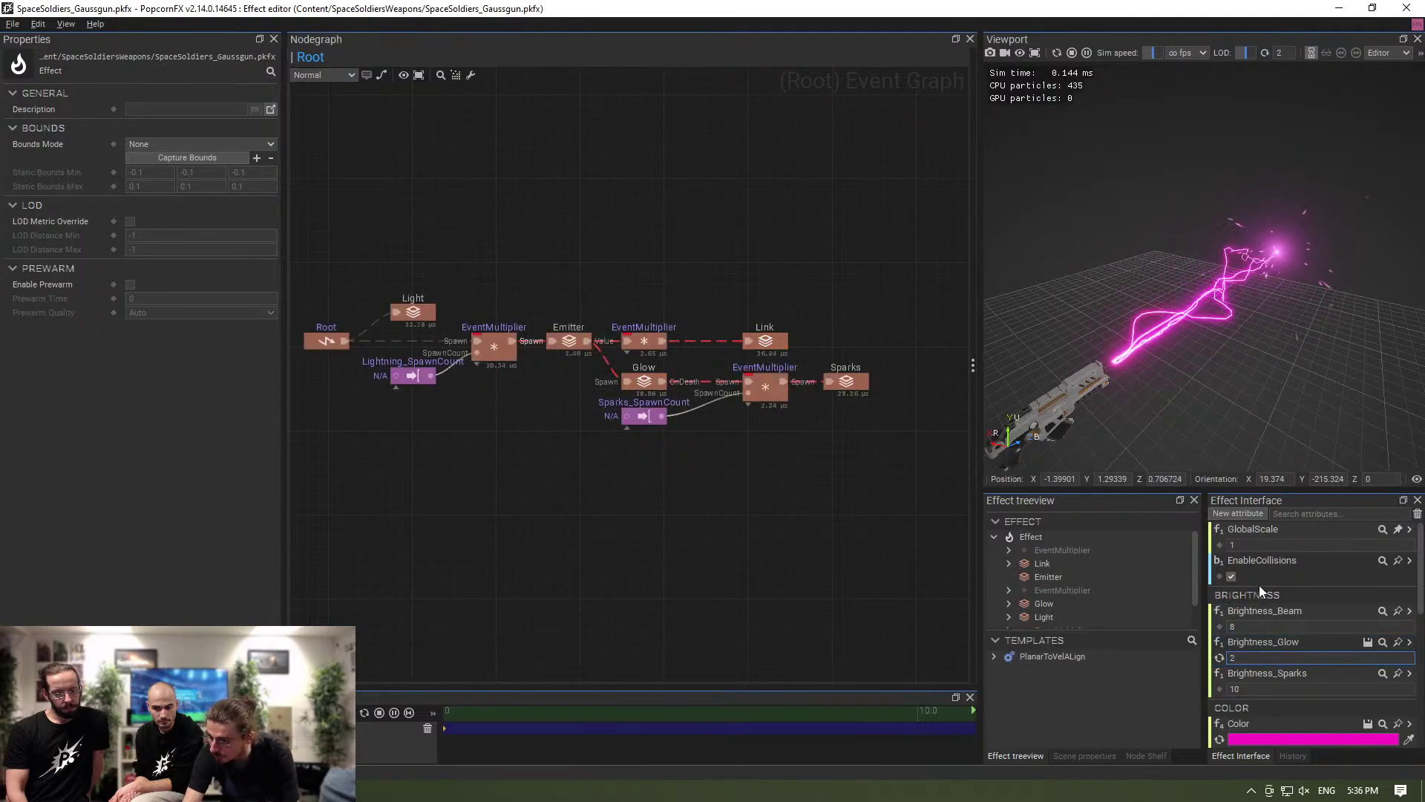
{"action": "scroll", "coordinate": [1281, 680], "scroll_direction": "down", "scroll_amount": 3}
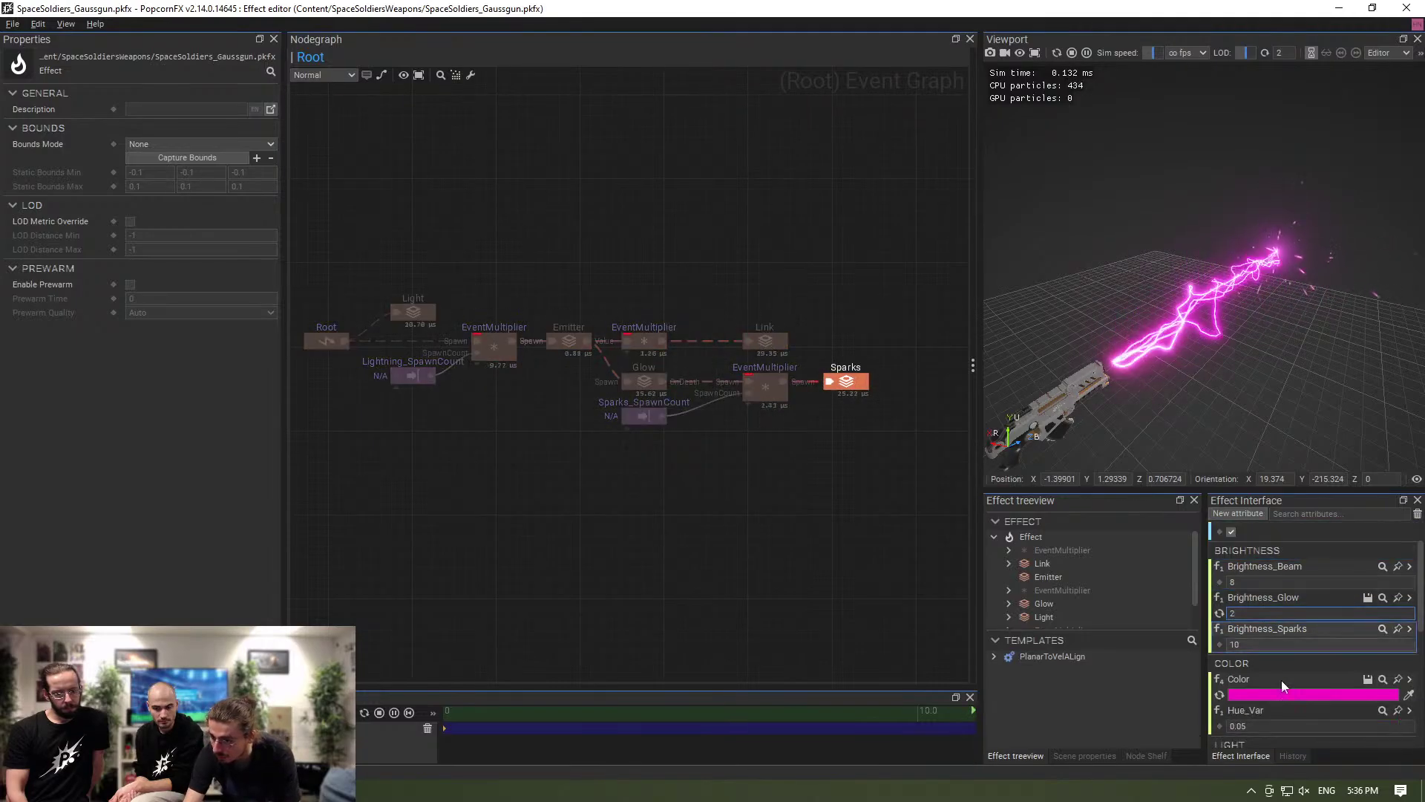
{"action": "scroll", "coordinate": [1266, 642], "scroll_direction": "down", "scroll_amount": 1}
{"action": "double_click", "coordinate": [1255, 636]}
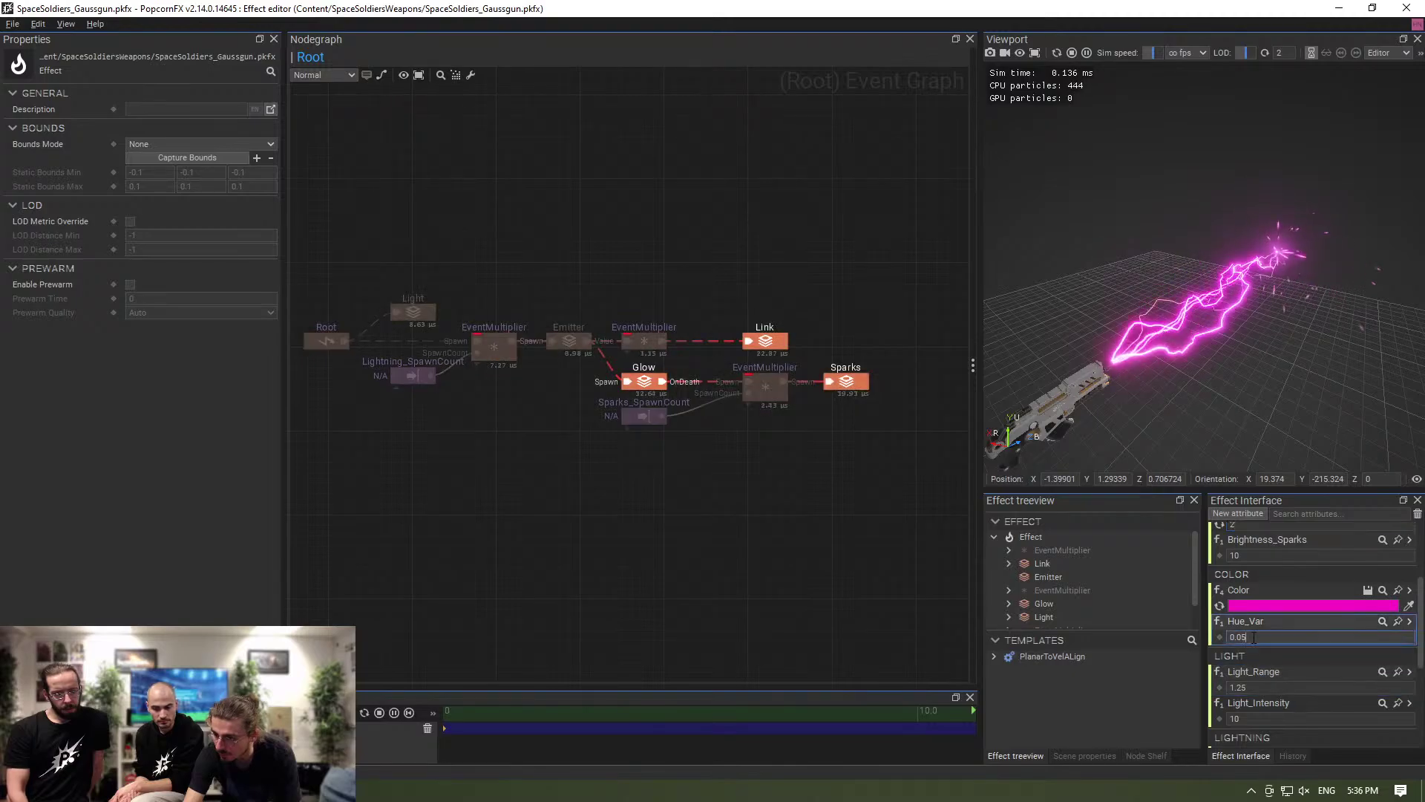
{"action": "type", "text": "0.2"}
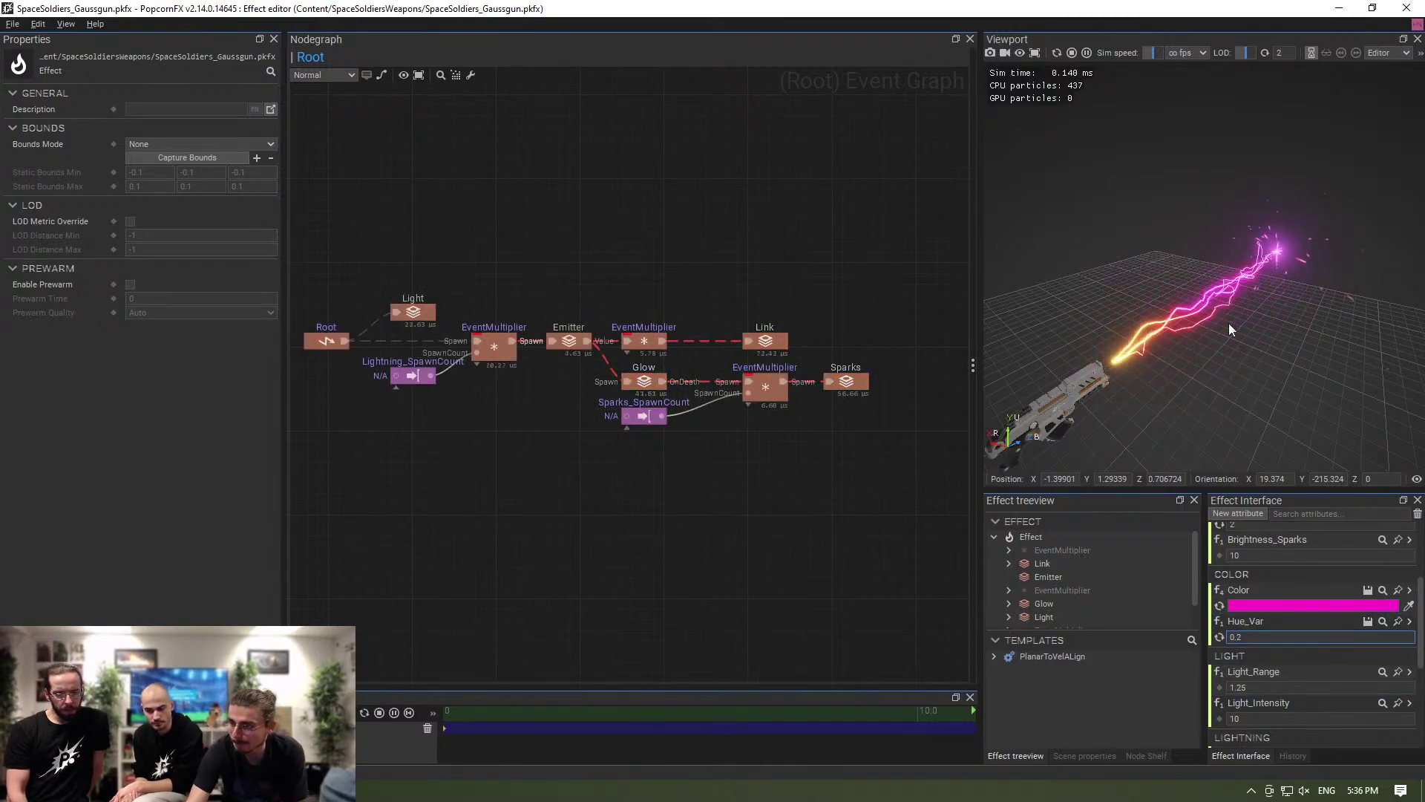
Set the Gaussgun effect's GlobalScale to 0.5 and inspect the thinner beam in the viewport.
{"action": "scroll", "coordinate": [1293, 612], "scroll_direction": "up", "scroll_amount": 3}
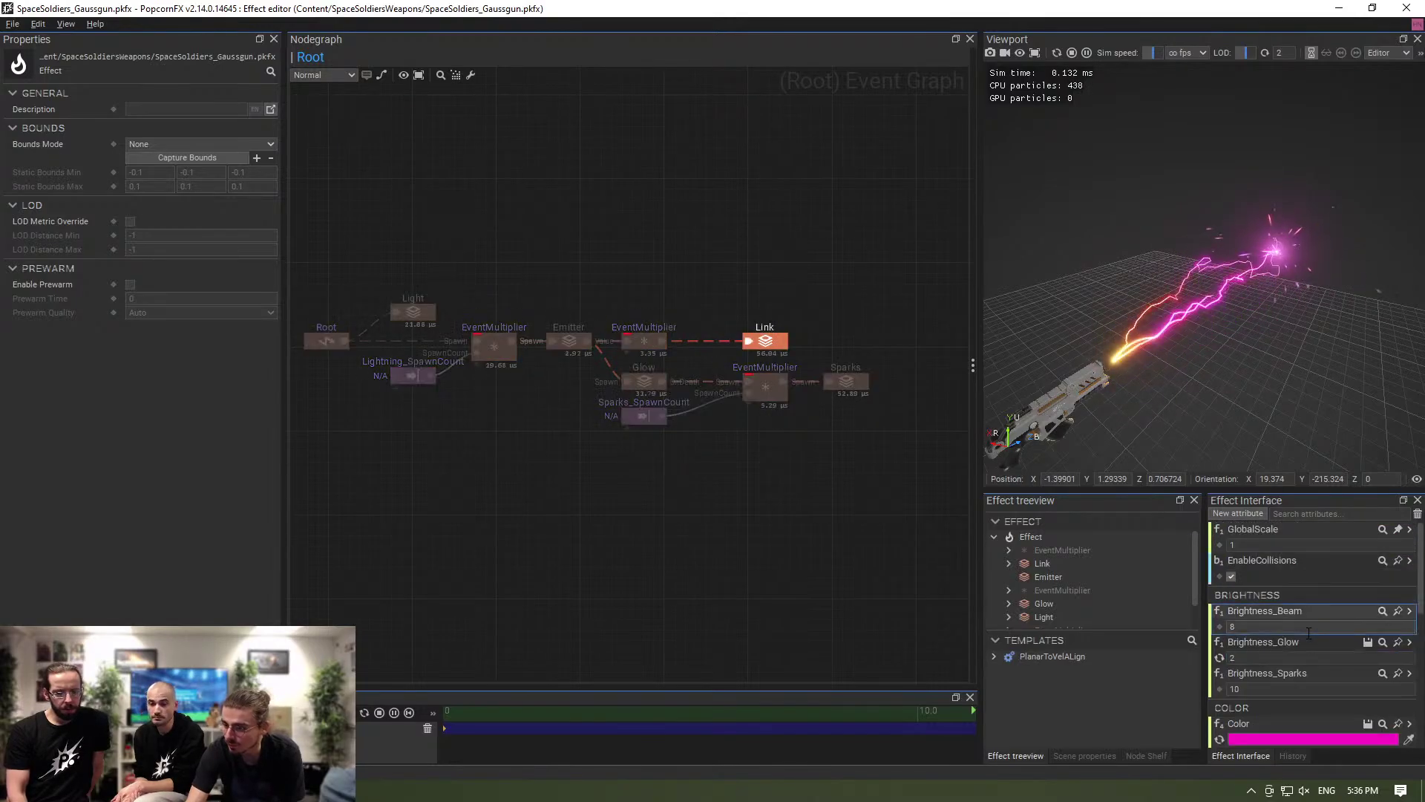
{"action": "left_click", "coordinate": [1256, 546]}
{"action": "type", "text": "0.5"}
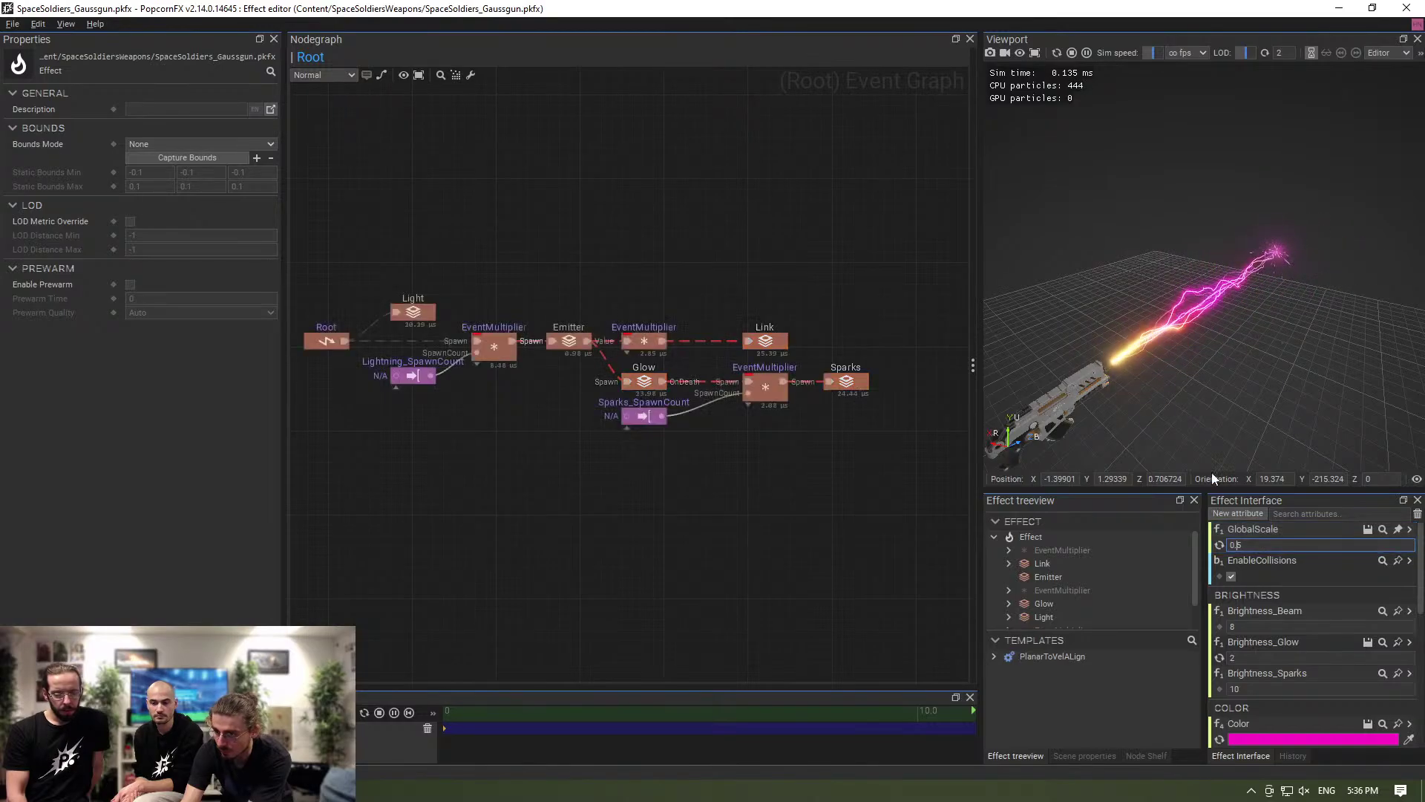
{"action": "left_click", "coordinate": [1249, 539]}
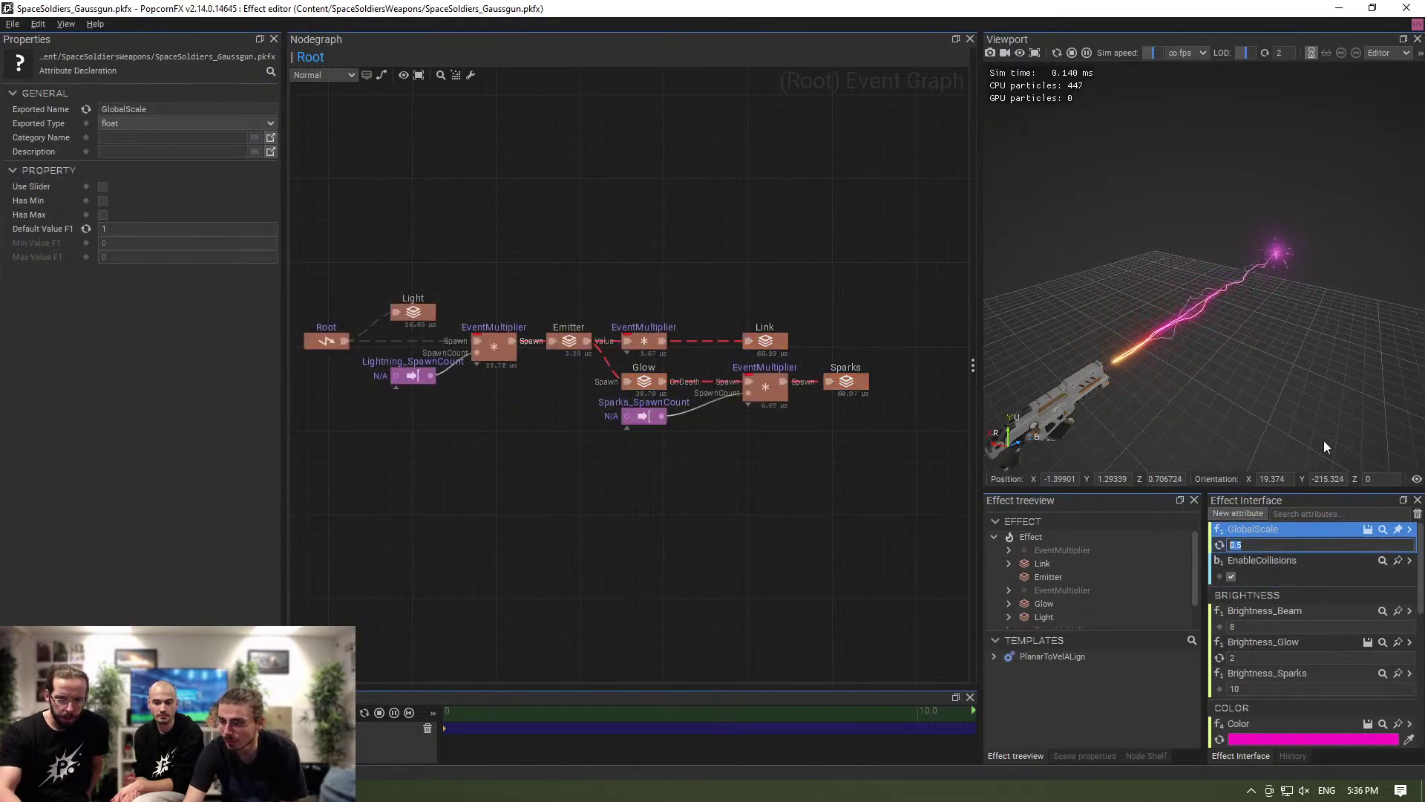
{"action": "middle_click_drag", "start_coordinate": [1293, 357], "coordinate": [1205, 396]}
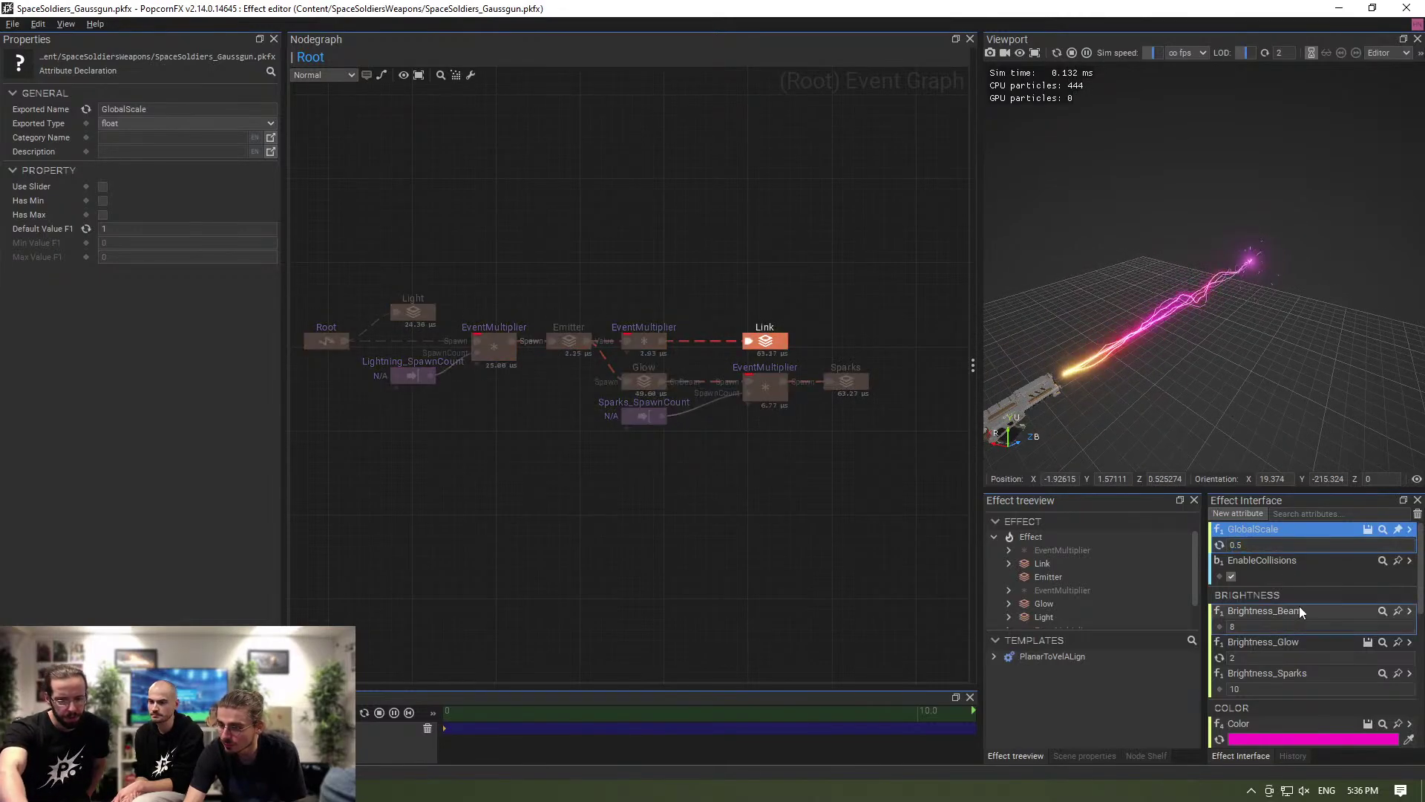
Set the third coordinate of the Gaussgun effect's Position_Target to 2.
{"action": "scroll", "coordinate": [1303, 622], "scroll_direction": "down", "scroll_amount": 3}
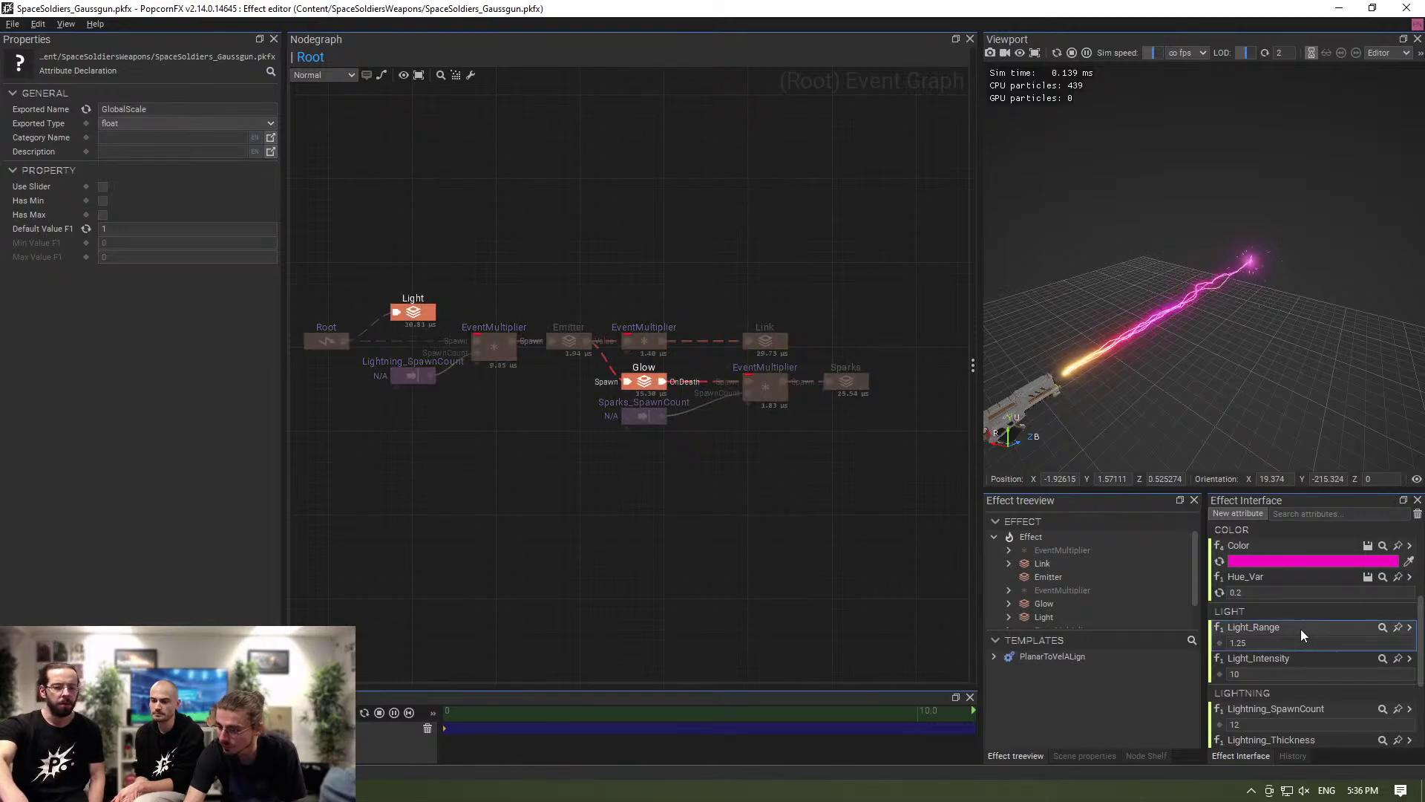
{"action": "scroll", "coordinate": [1342, 658], "scroll_direction": "down", "scroll_amount": 3}
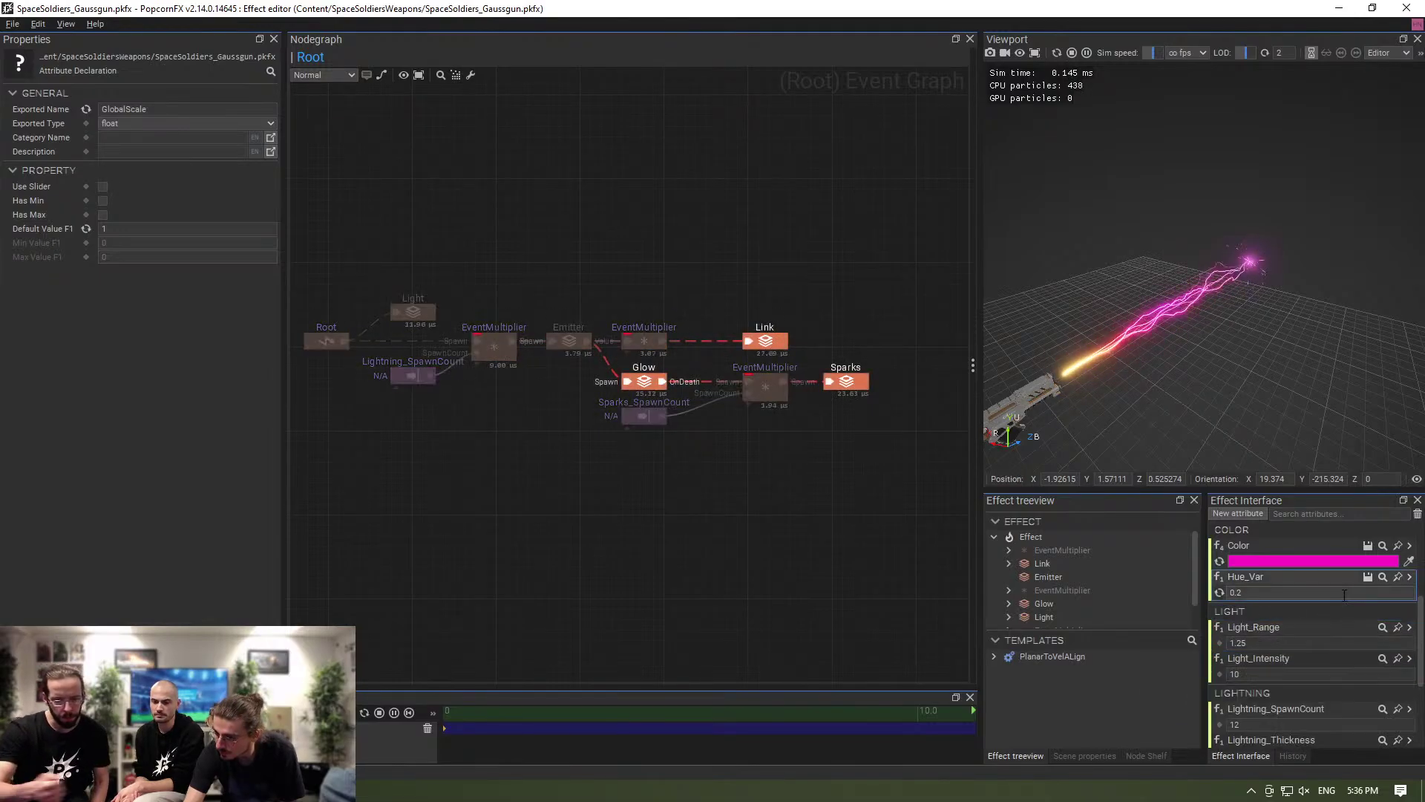
{"action": "scroll", "coordinate": [1344, 595], "scroll_direction": "down", "scroll_amount": 1}
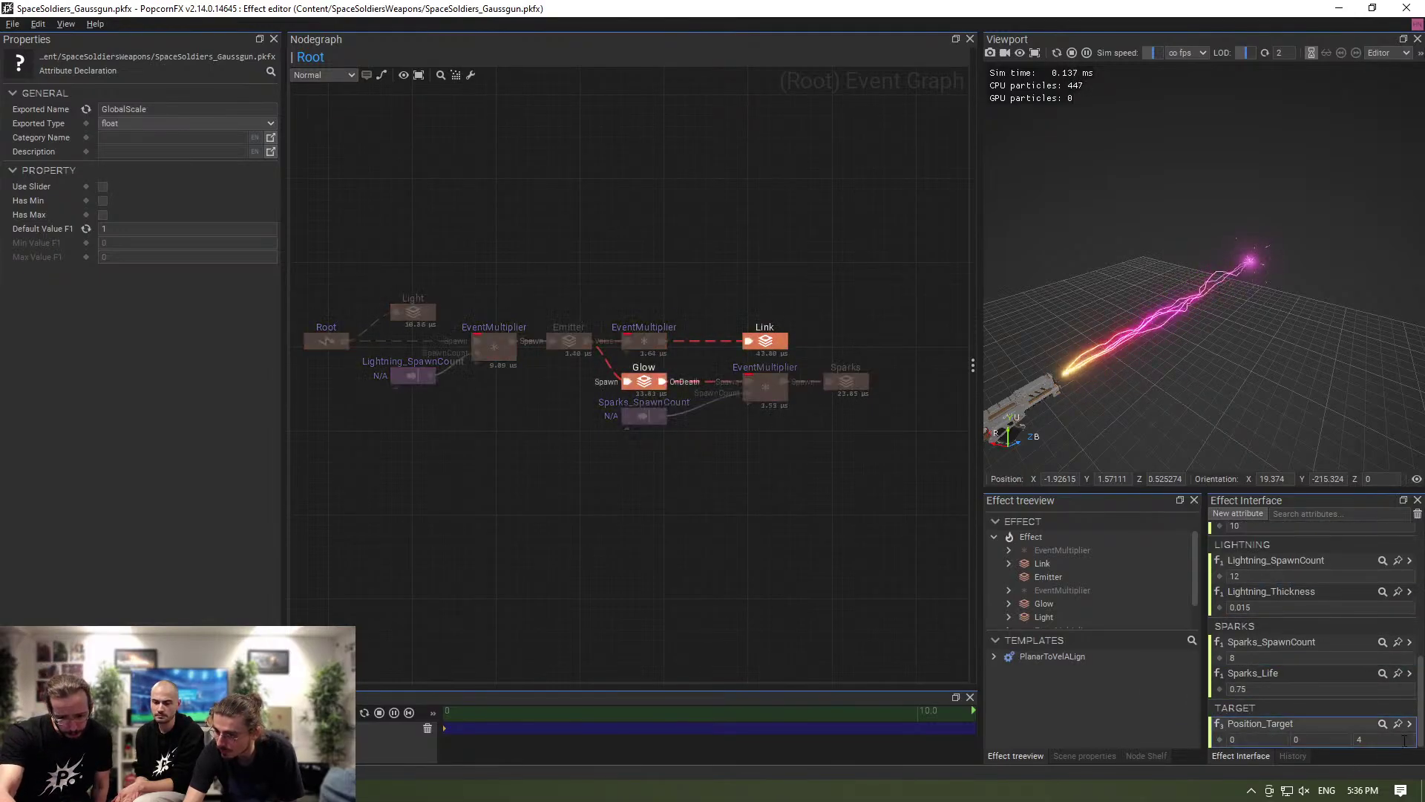
{"action": "left_click", "coordinate": [1373, 740]}
{"action": "type", "text": "4"}
{"action": "key", "text": "BackSpace"}
{"action": "type", "text": "2"}
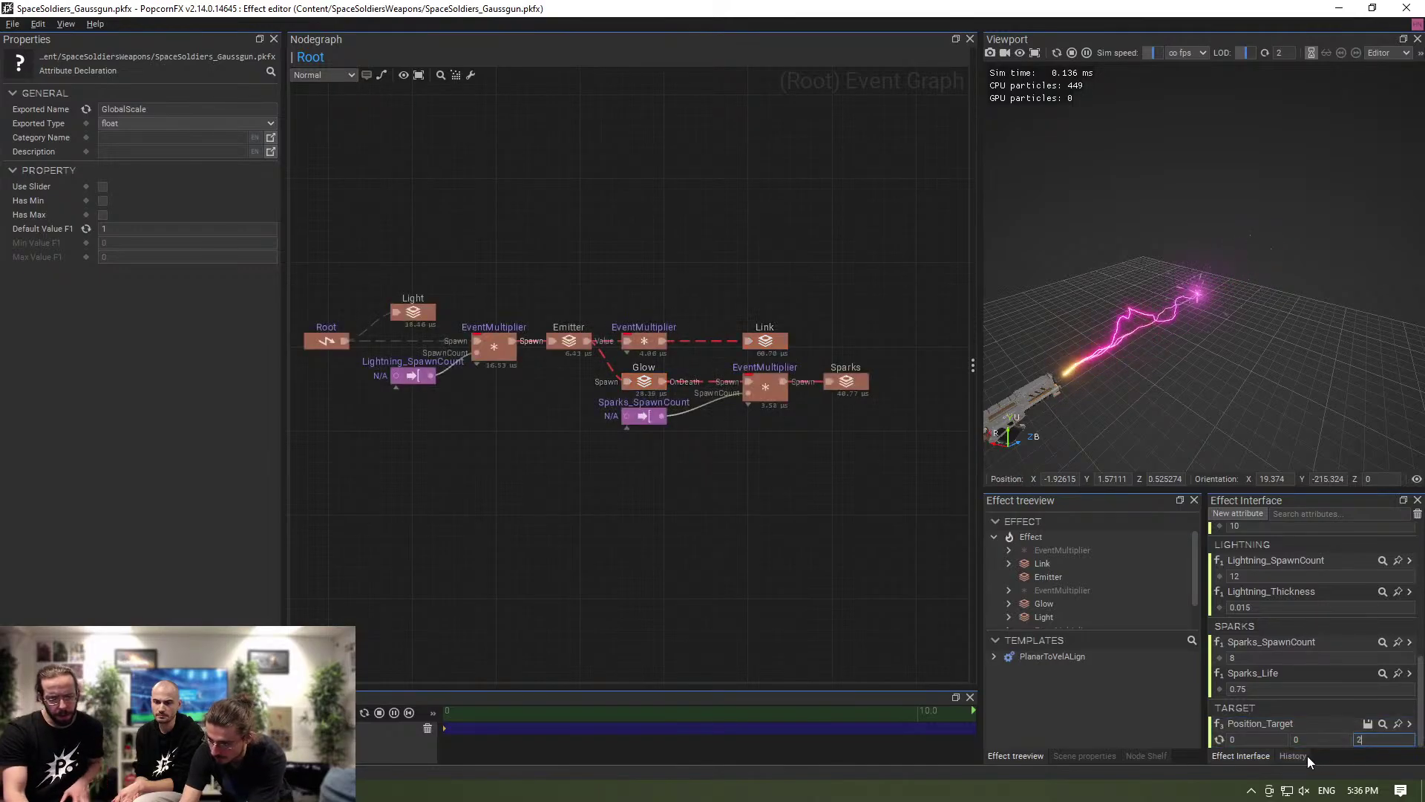
Move Position_Target with its viewport gizmo to about (0.67, -0.09, 0.84), near the gun's muzzle, and close the Gaussgun effect.
{"action": "left_click", "coordinate": [1315, 721]}
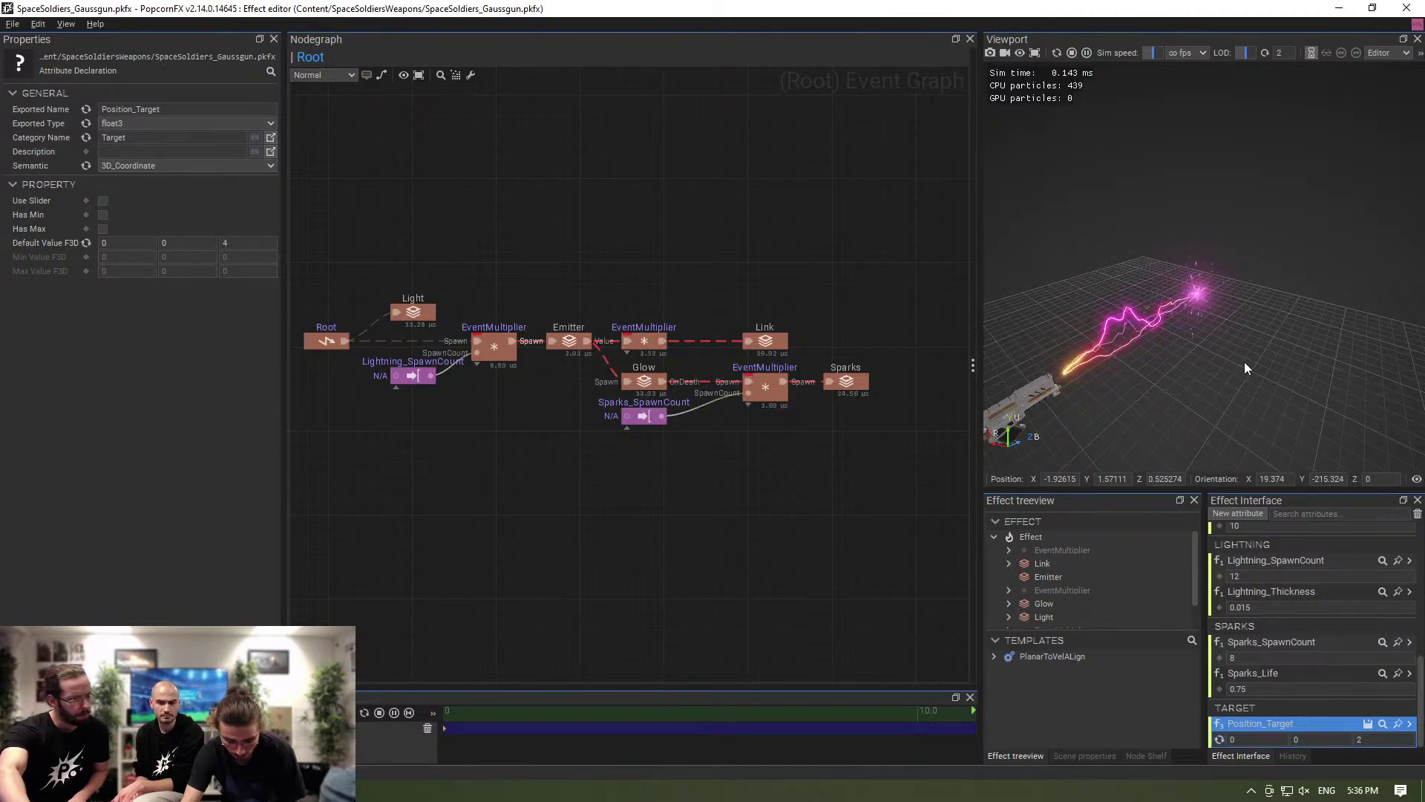
{"action": "key", "text": "w"}
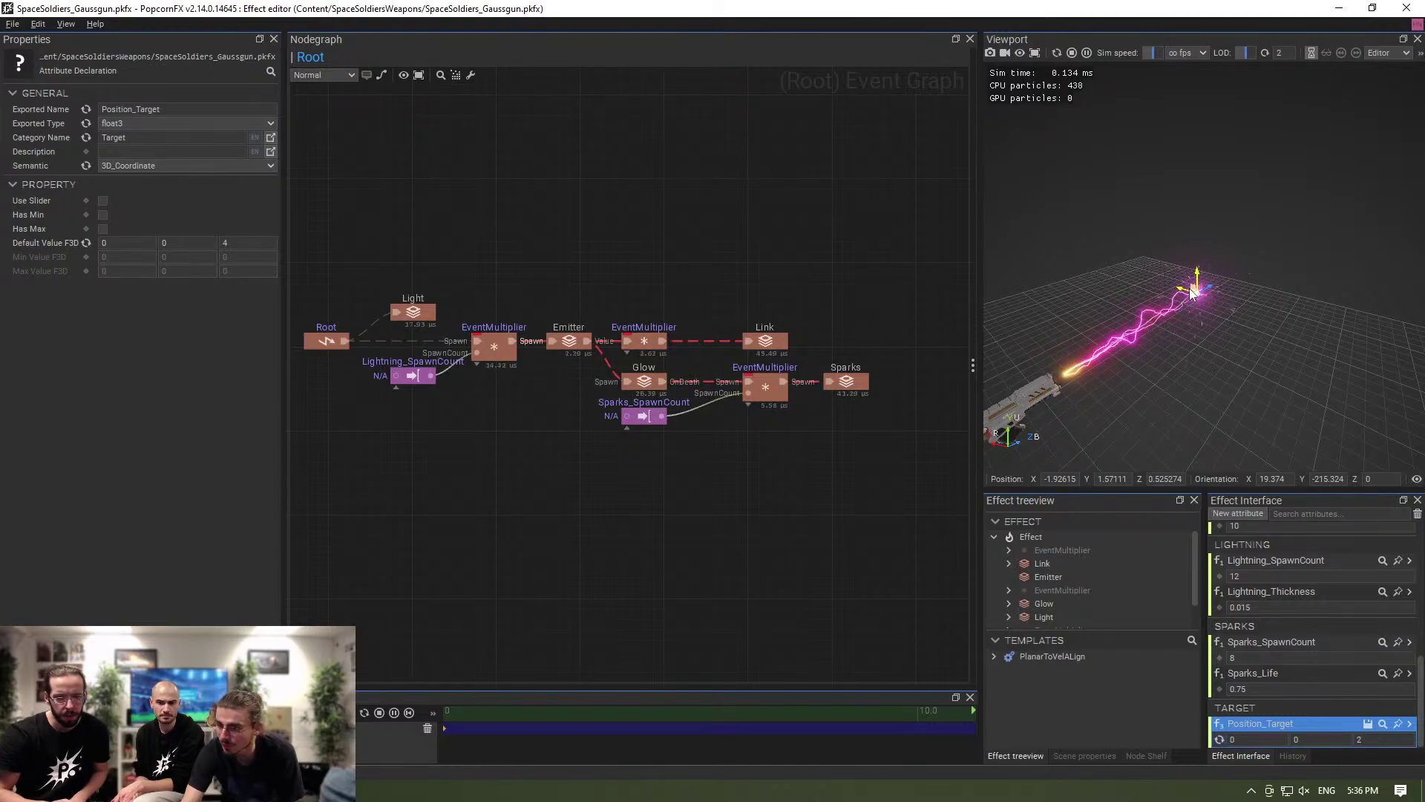
{"action": "left_click_drag", "start_coordinate": [1185, 297], "coordinate": [1141, 306]}
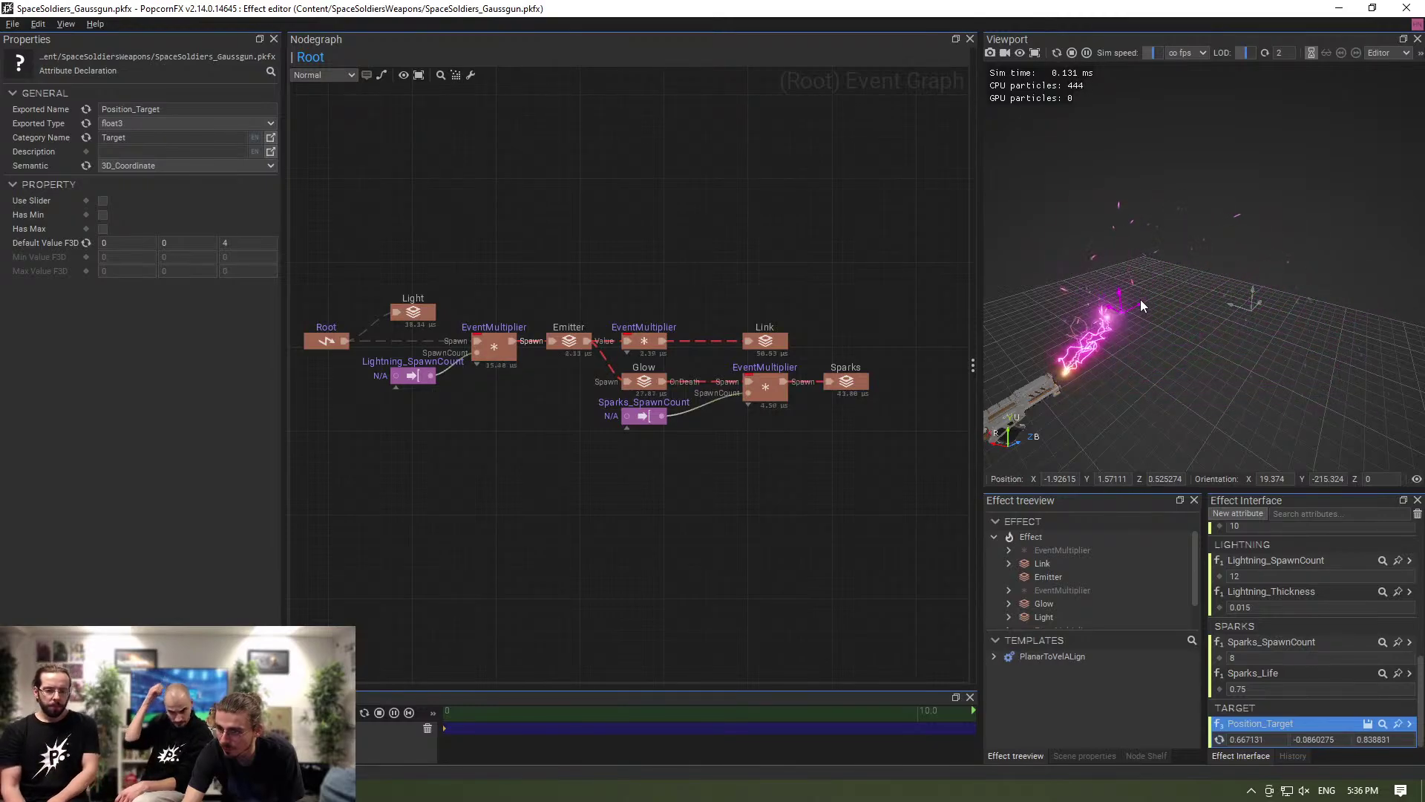
{"action": "left_click", "coordinate": [1411, 8]}
{"action": "left_click", "coordinate": [793, 330]}
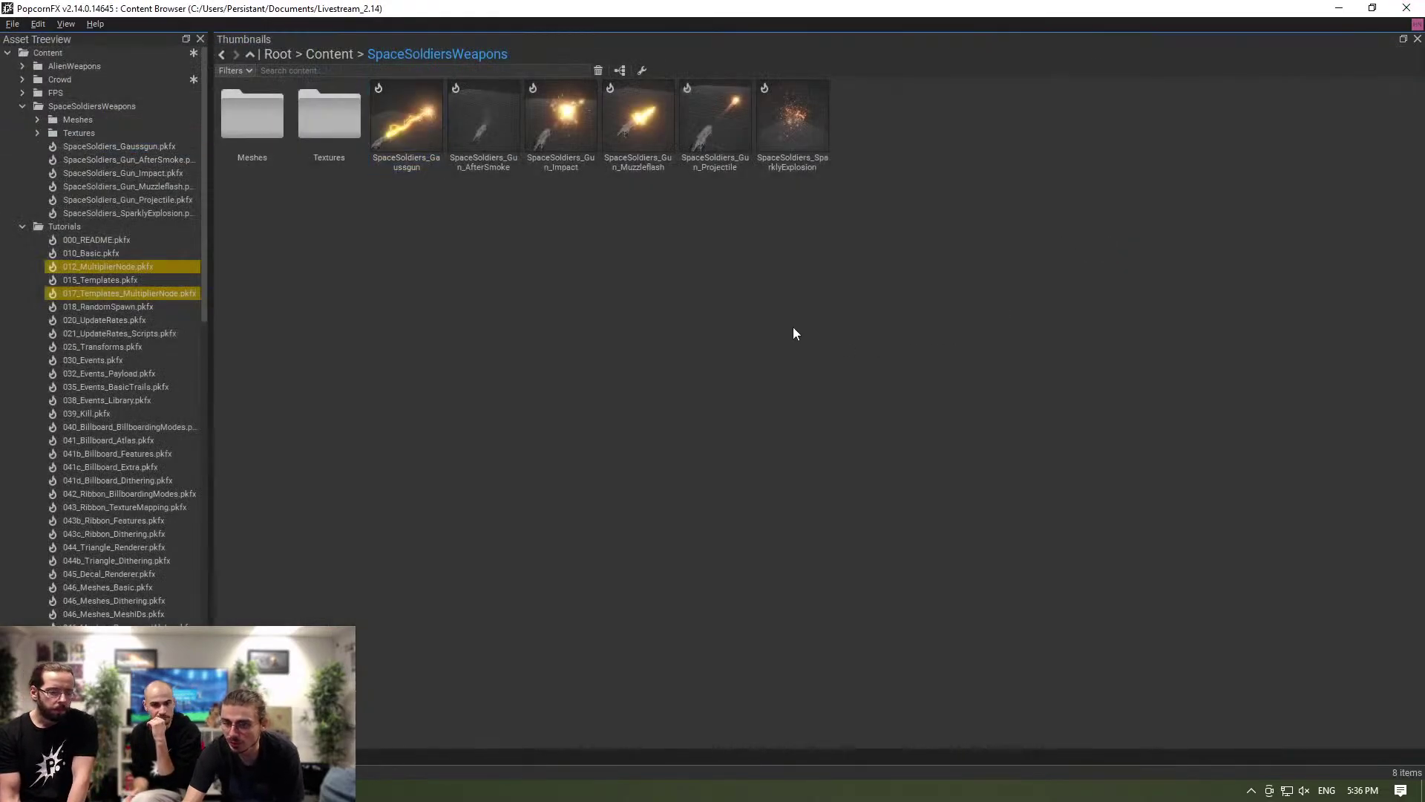
Preview the SpaceSoldiers_Gun_Impact and SpaceSoldiers_SparklyExplosion effects, returning to the Content Browser after each.
{"action": "double_click", "coordinate": [561, 109]}
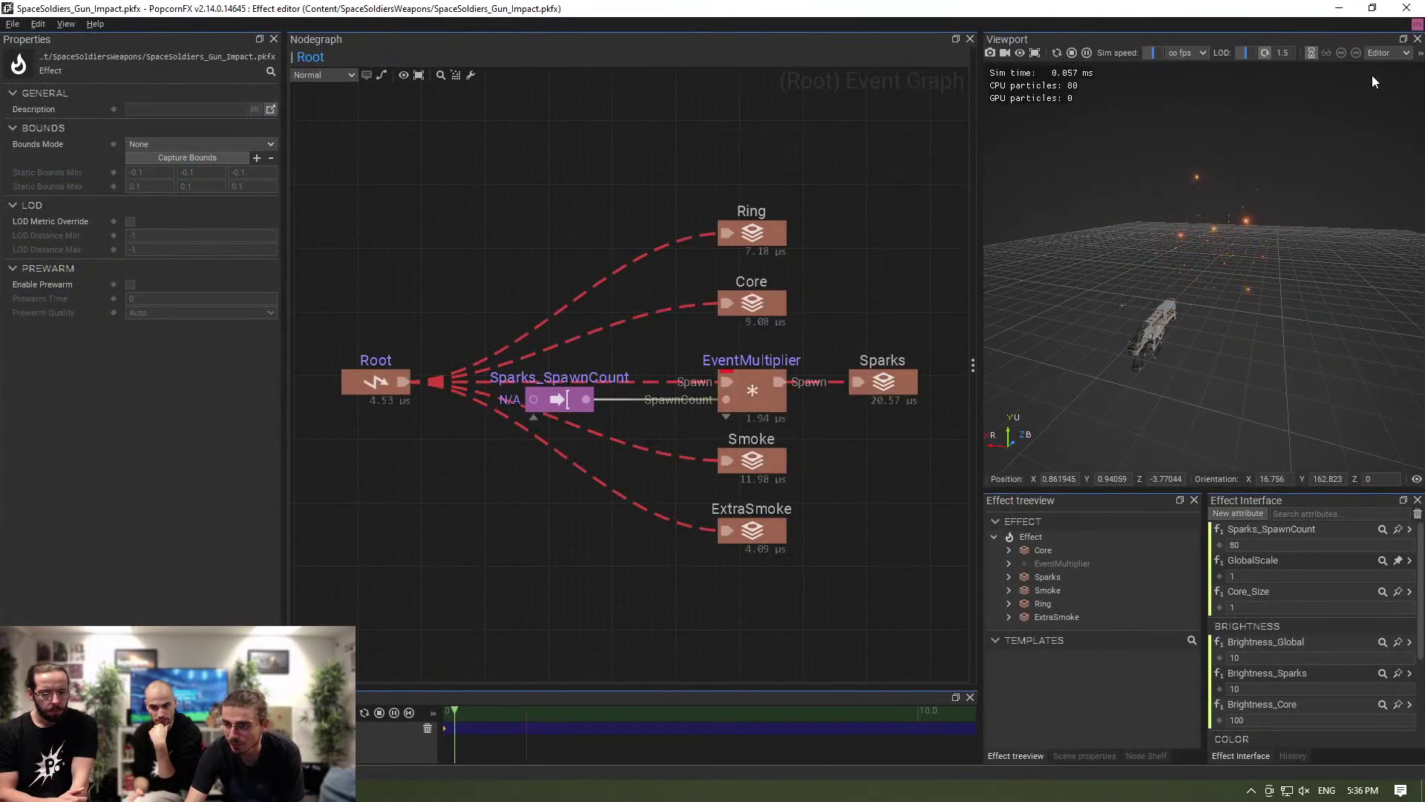
{"action": "left_click", "coordinate": [1339, 9]}
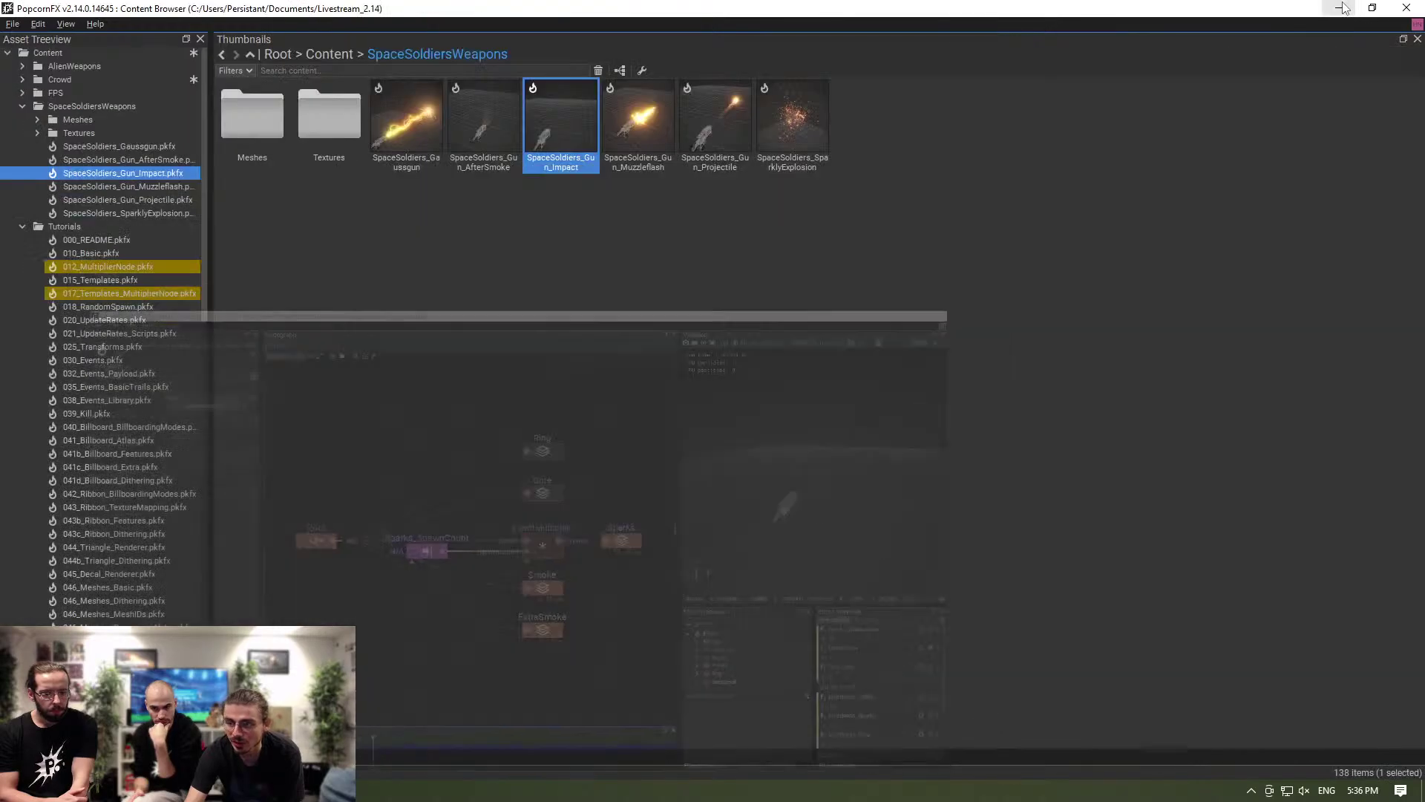
{"action": "double_click", "coordinate": [809, 127]}
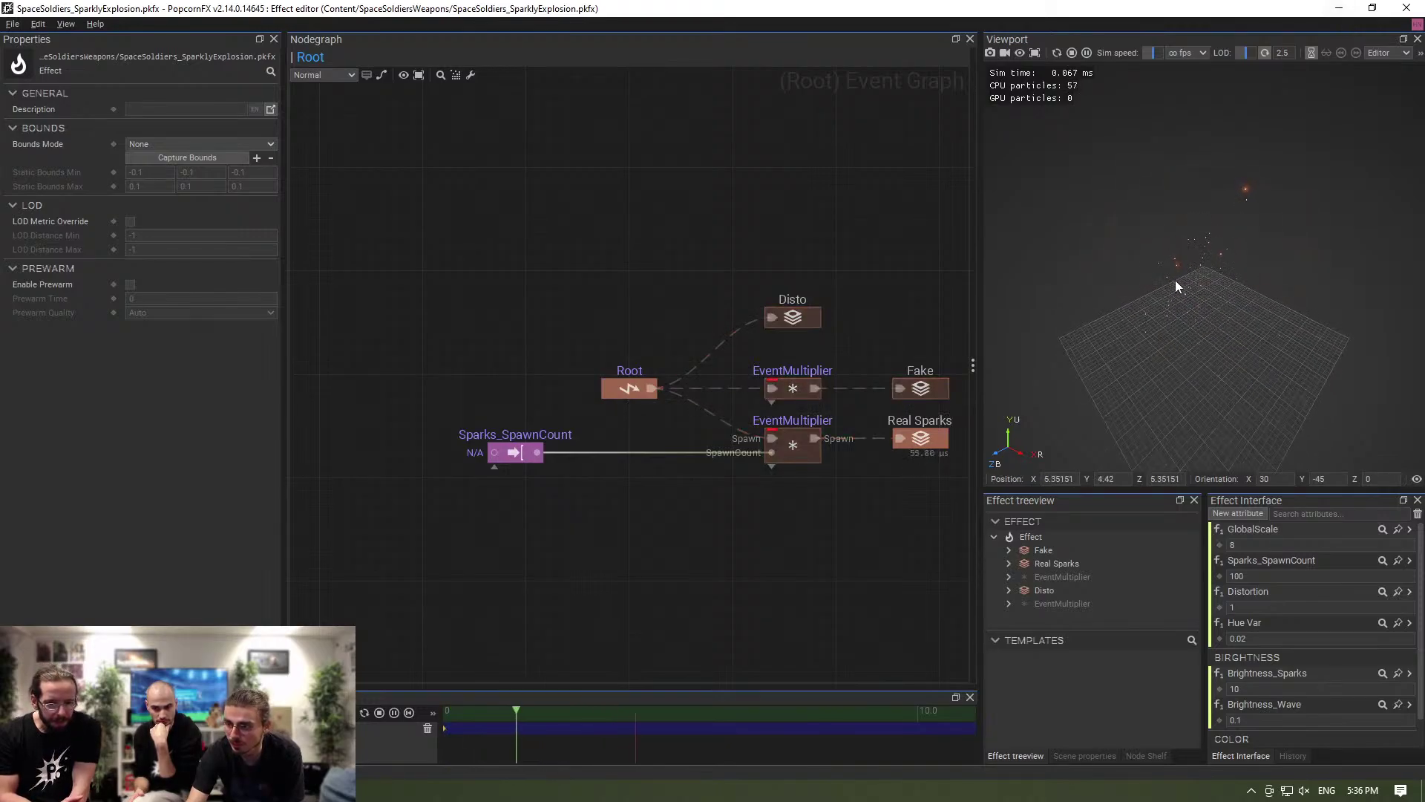
{"action": "scroll", "coordinate": [1155, 270], "scroll_direction": "up", "scroll_amount": 5}
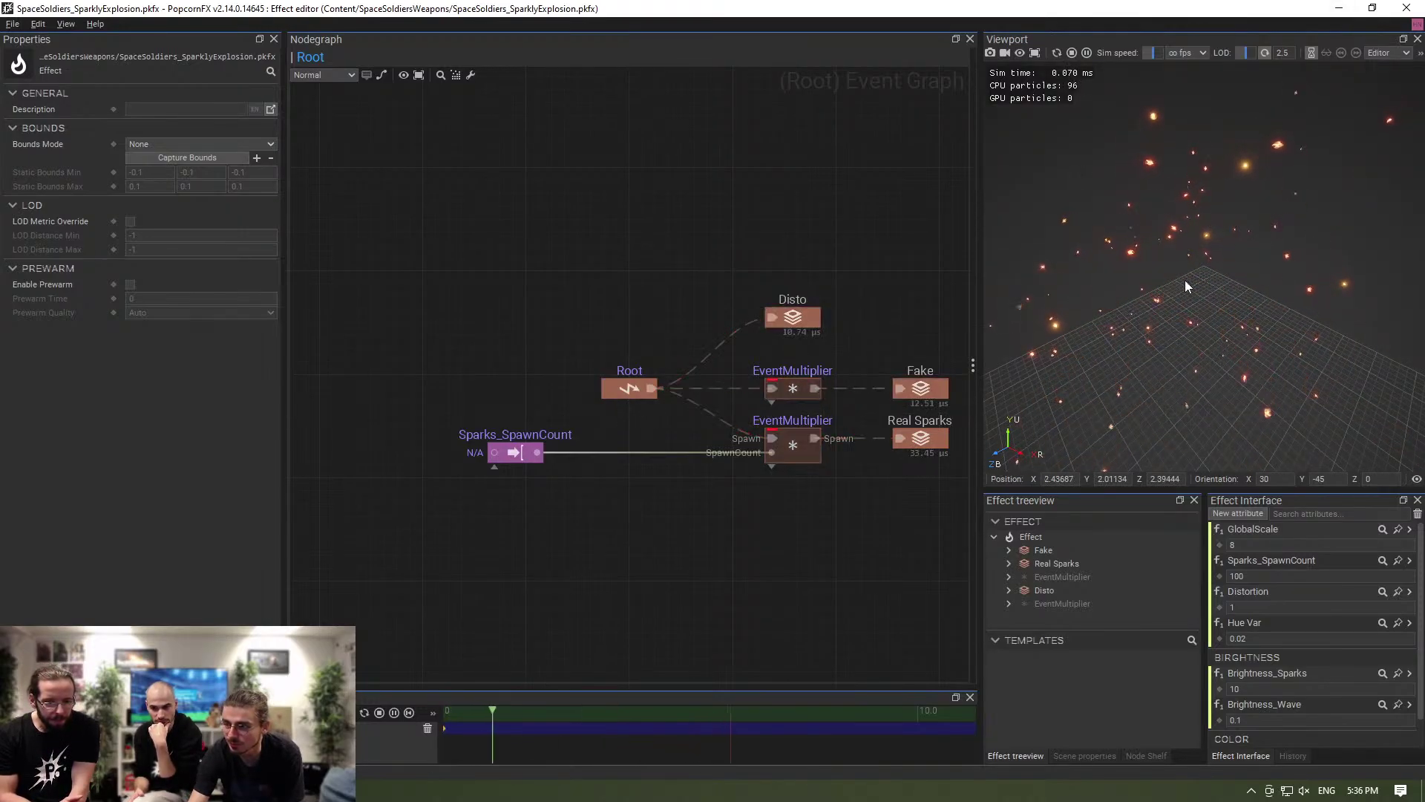
{"action": "left_click", "coordinate": [1339, 8]}
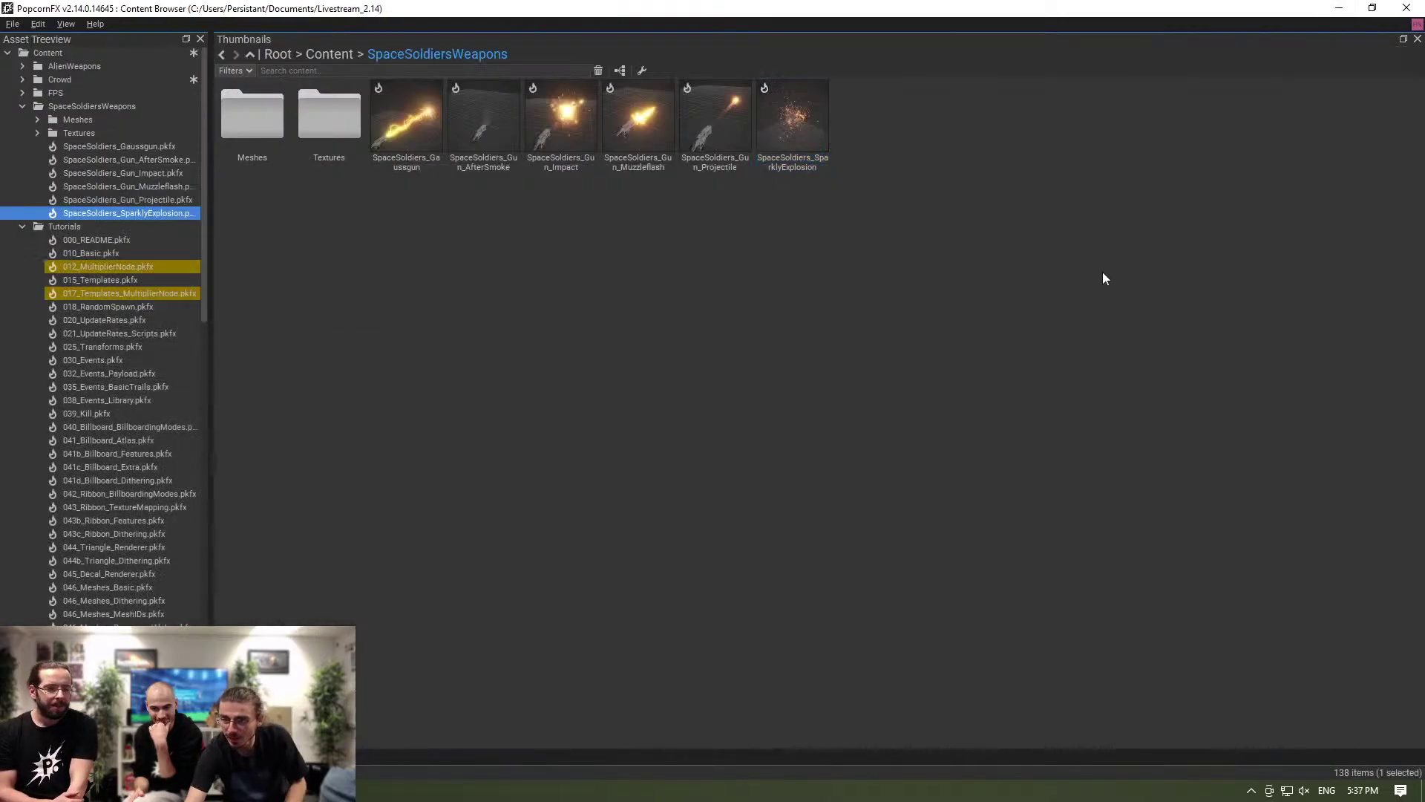
Open the SpaceSoldiers_Gun_Muzzleflash effect to preview it up close, and close it again.
{"action": "left_click", "coordinate": [648, 130]}
{"action": "double_click", "coordinate": [648, 129]}
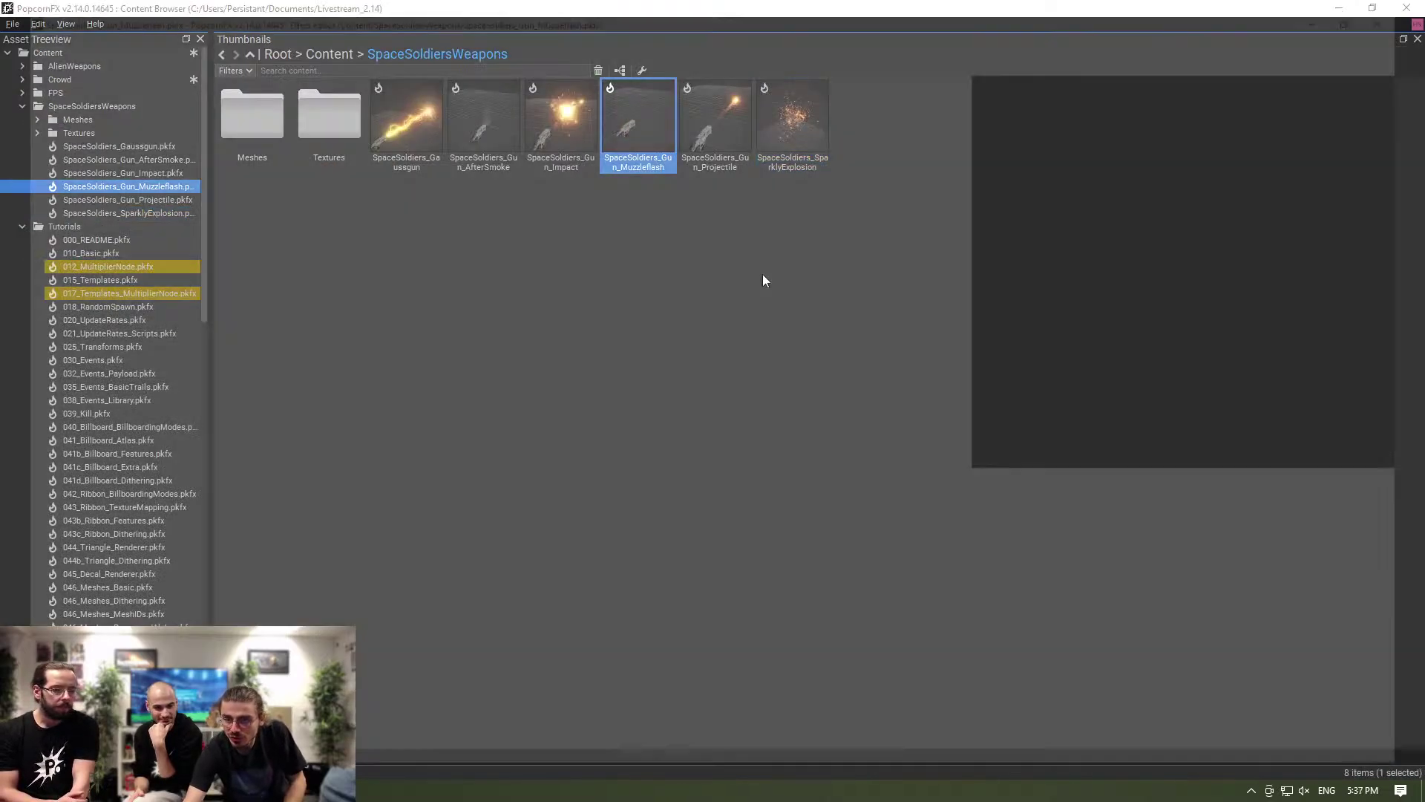
{"action": "scroll", "coordinate": [1239, 291], "scroll_direction": "up", "scroll_amount": 5}
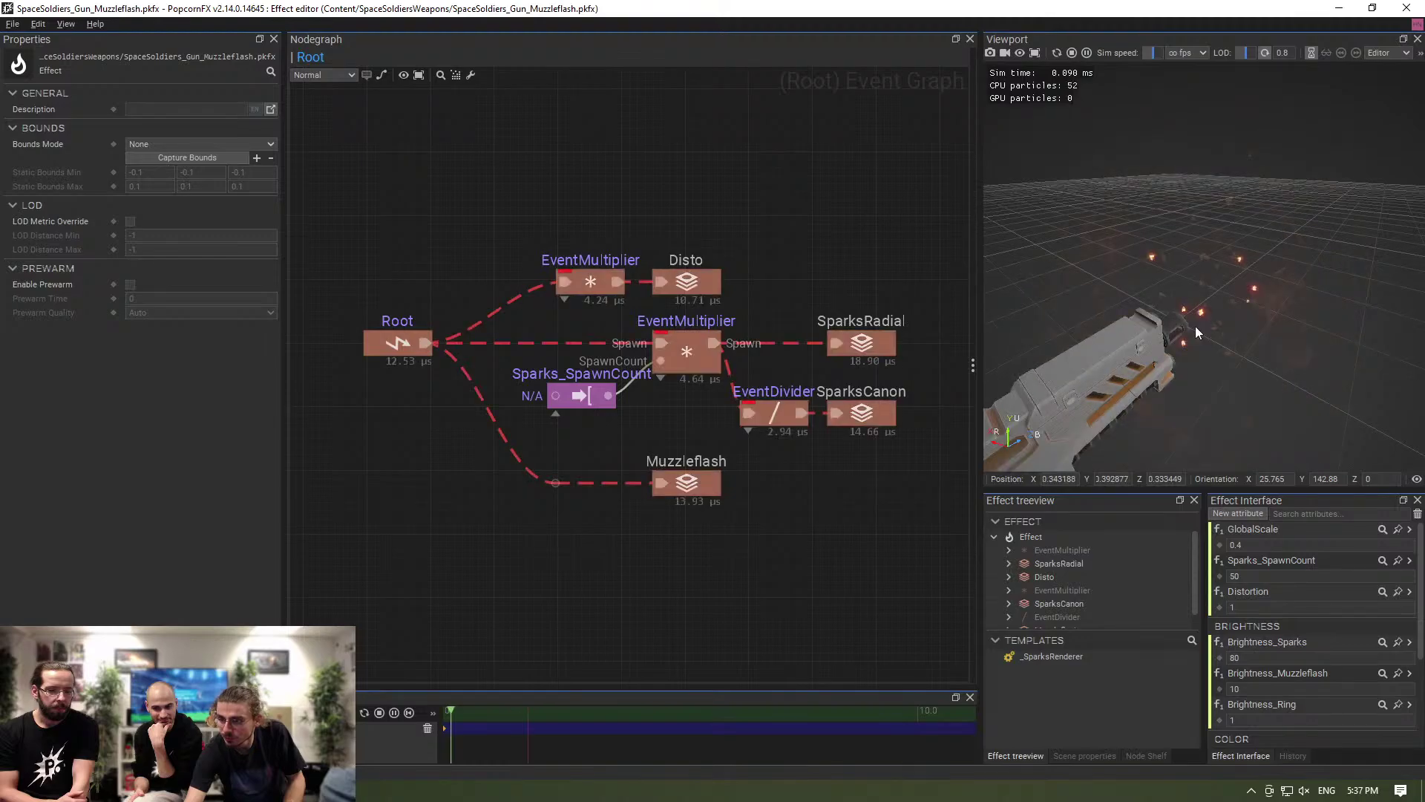
{"action": "scroll", "coordinate": [1286, 196], "scroll_direction": "down", "scroll_amount": 5}
{"action": "left_click", "coordinate": [1405, 8]}
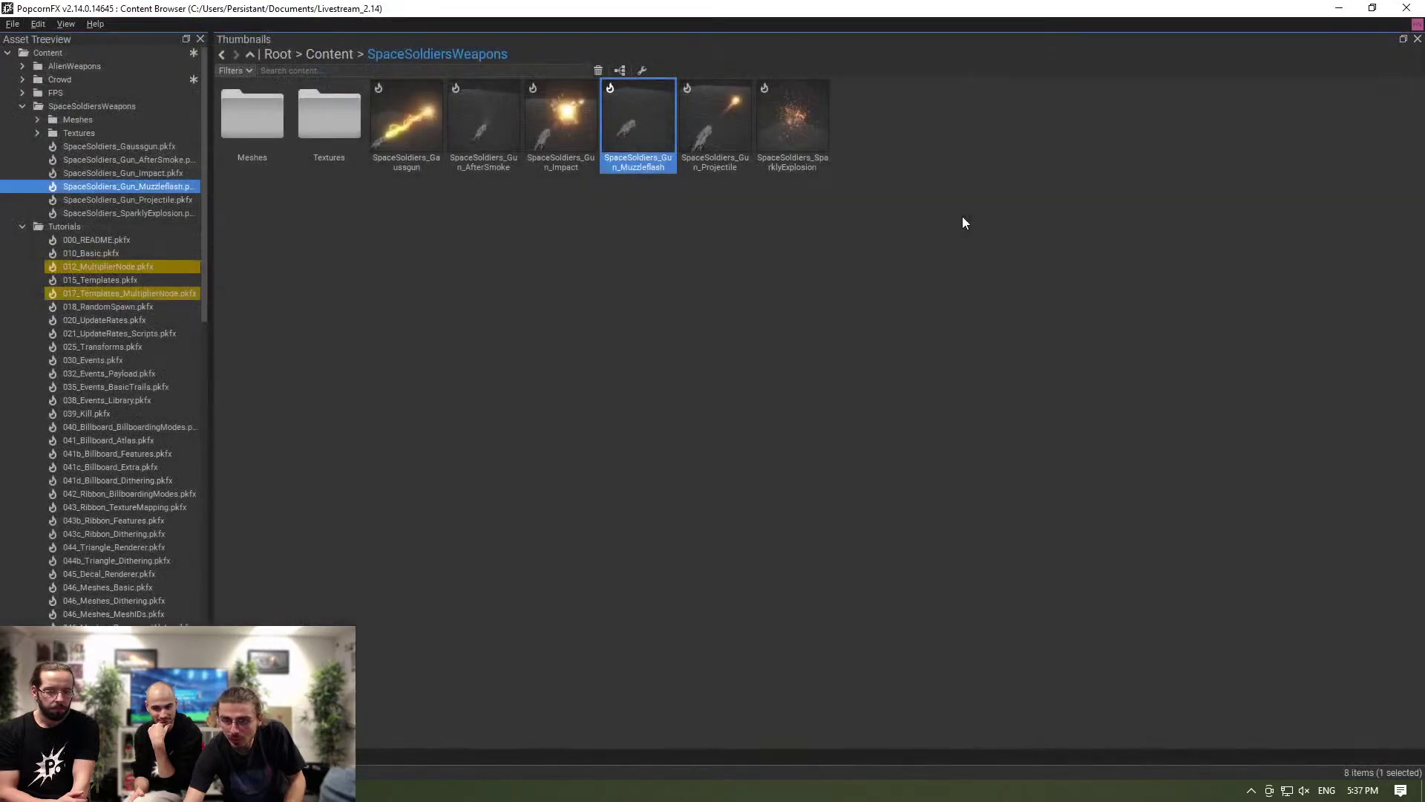
{"action": "left_click", "coordinate": [964, 222]}
Preview the Fire_Environment effect from the FPS folder and return to the Content Browser.
{"action": "left_click", "coordinate": [52, 93]}
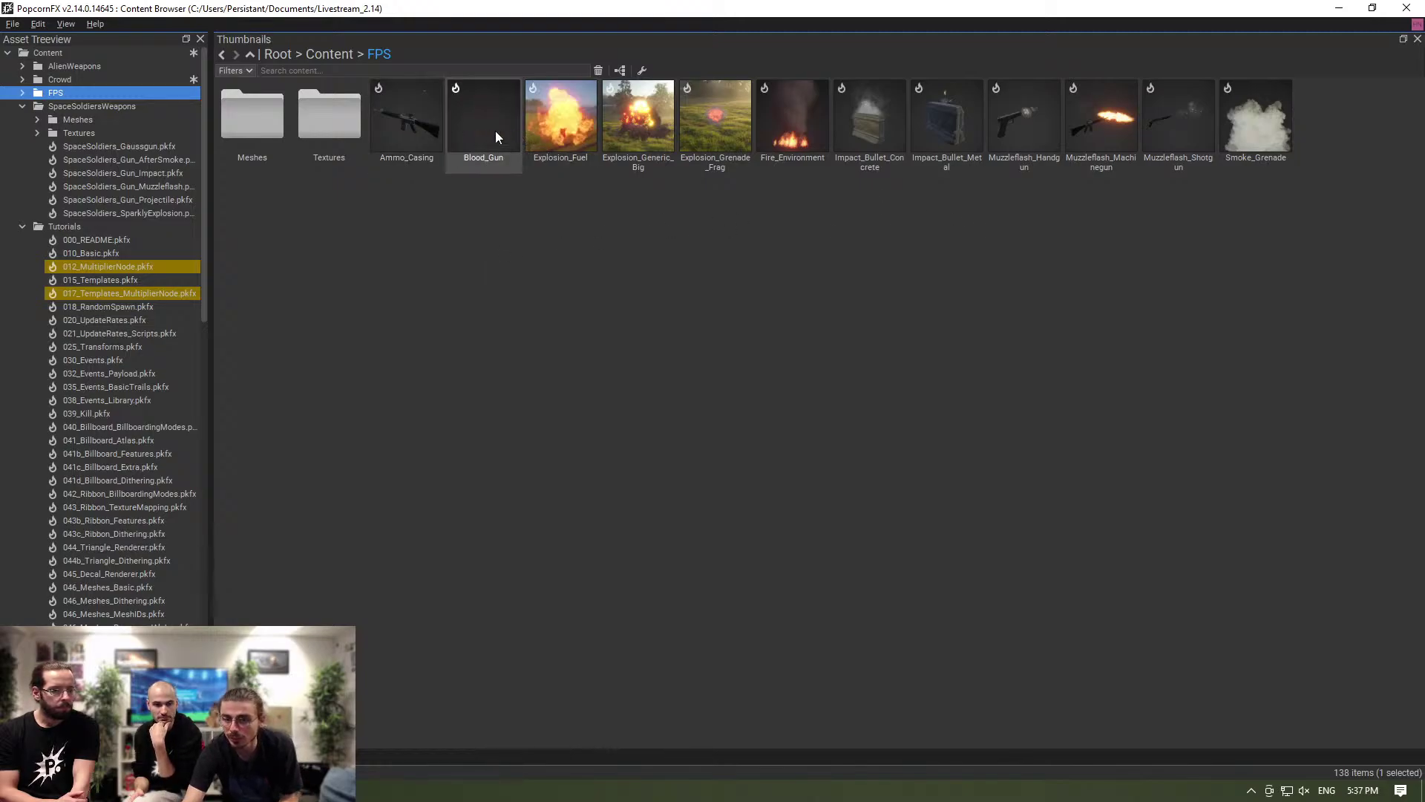
{"action": "double_click", "coordinate": [800, 128]}
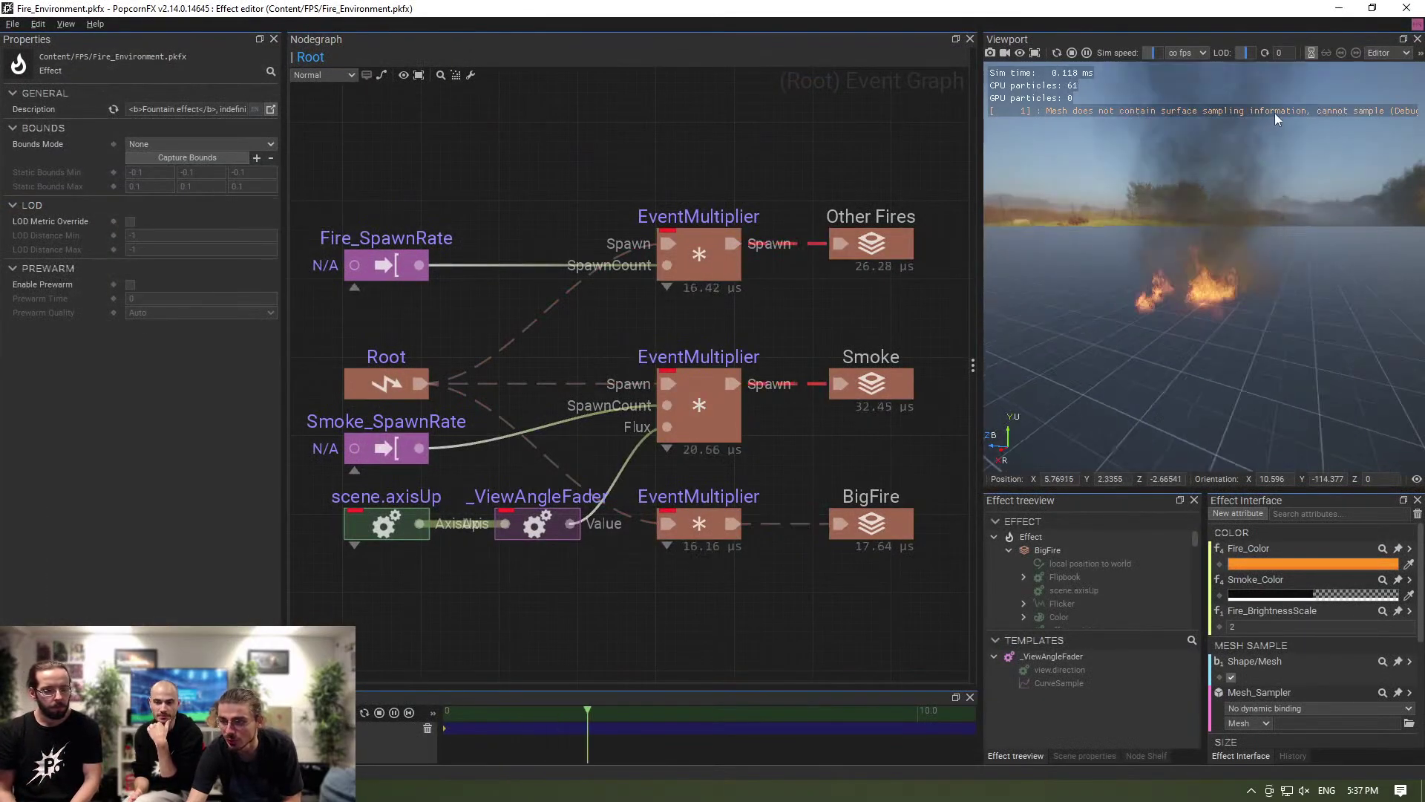
{"action": "left_click", "coordinate": [1339, 8]}
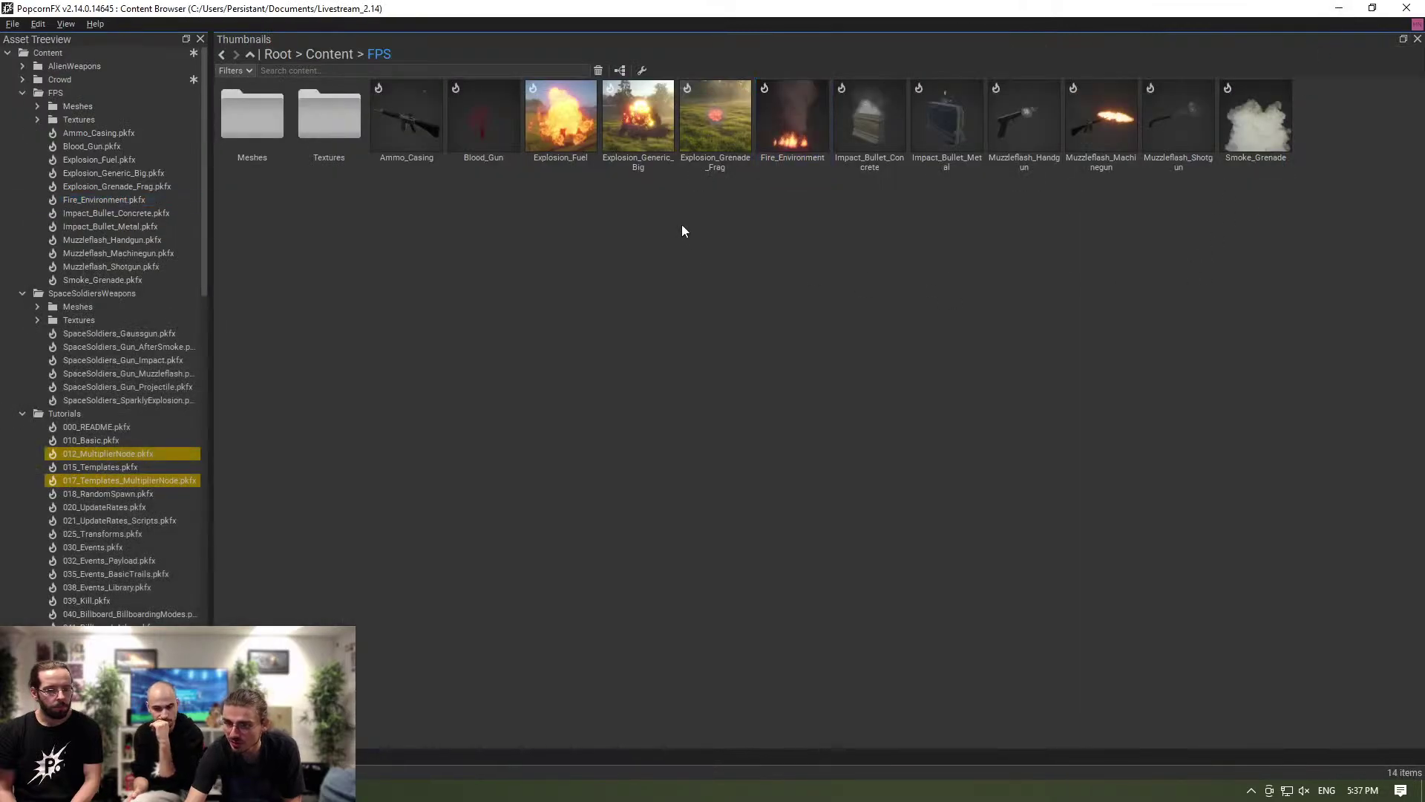
Open the Explosion_Generic_Big effect and set its scene background's Environment Map Rotation to about 128.
{"action": "left_click", "coordinate": [641, 127]}
{"action": "double_click", "coordinate": [642, 131]}
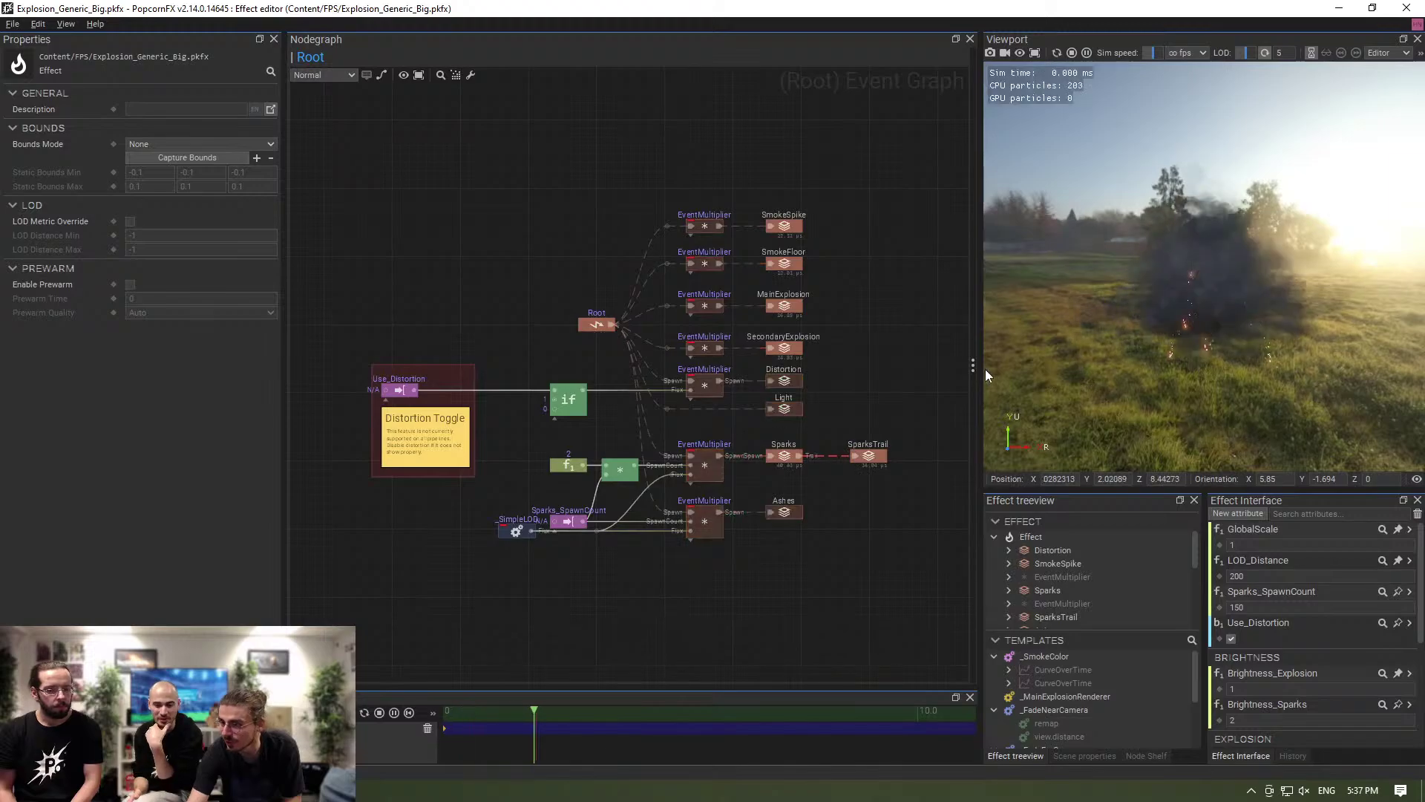
{"action": "left_click", "coordinate": [1088, 754]}
{"action": "left_click", "coordinate": [1094, 530]}
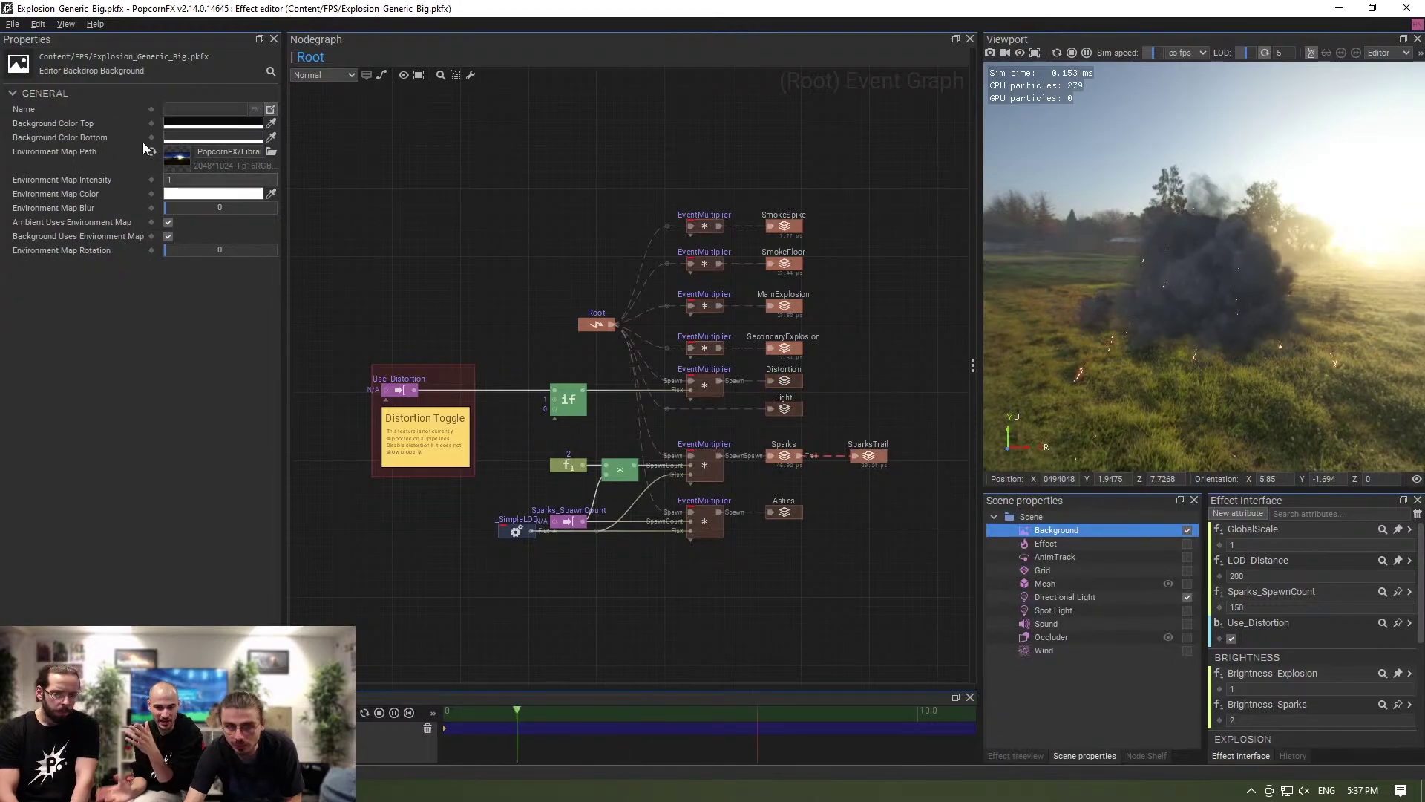
{"action": "left_click", "coordinate": [169, 250]}
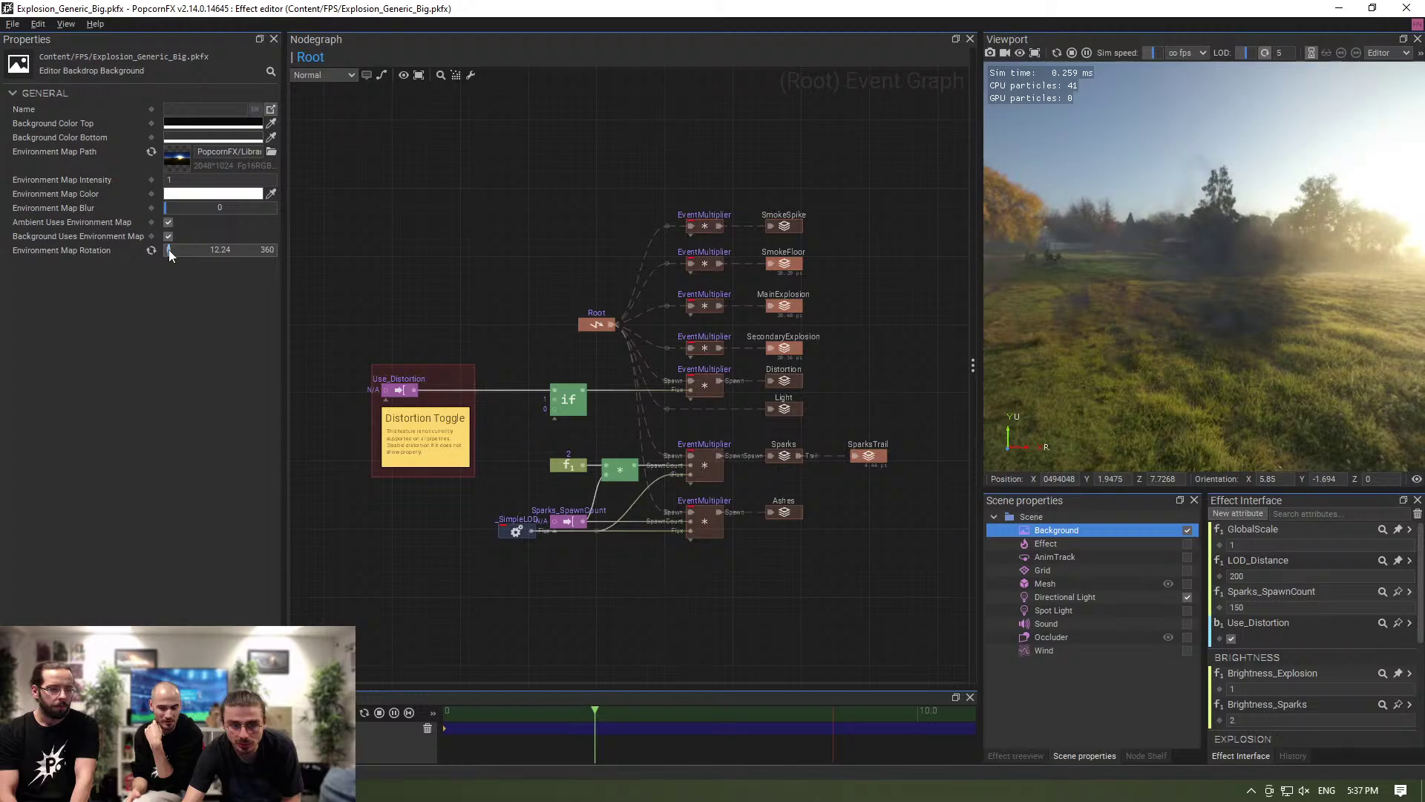
{"action": "left_click_drag", "start_coordinate": [169, 251], "coordinate": [205, 245]}
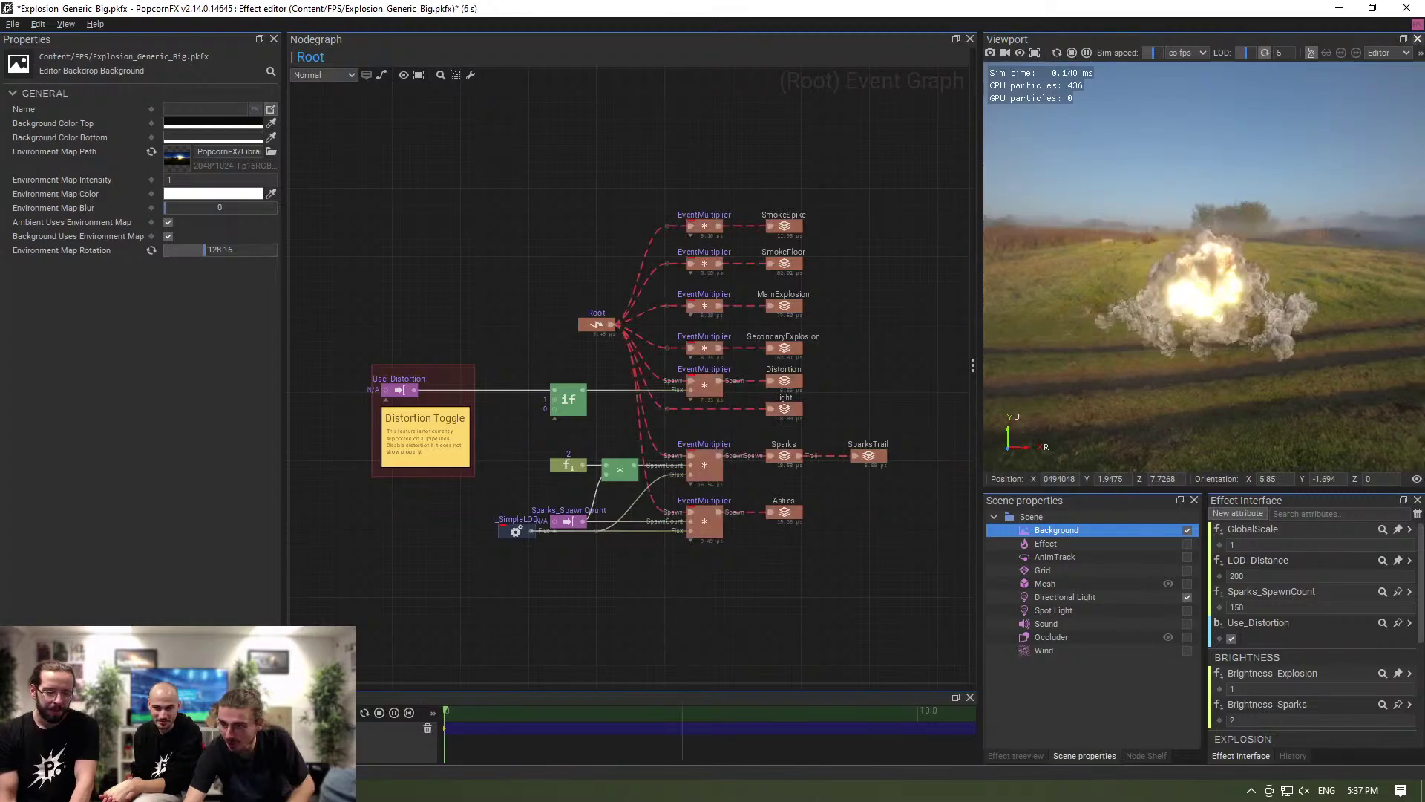
Close Explosion_Generic_Big without saving its changes and minimize the Content Browser to return to the Project Launcher's Marketplace.
{"action": "left_click", "coordinate": [1406, 8]}
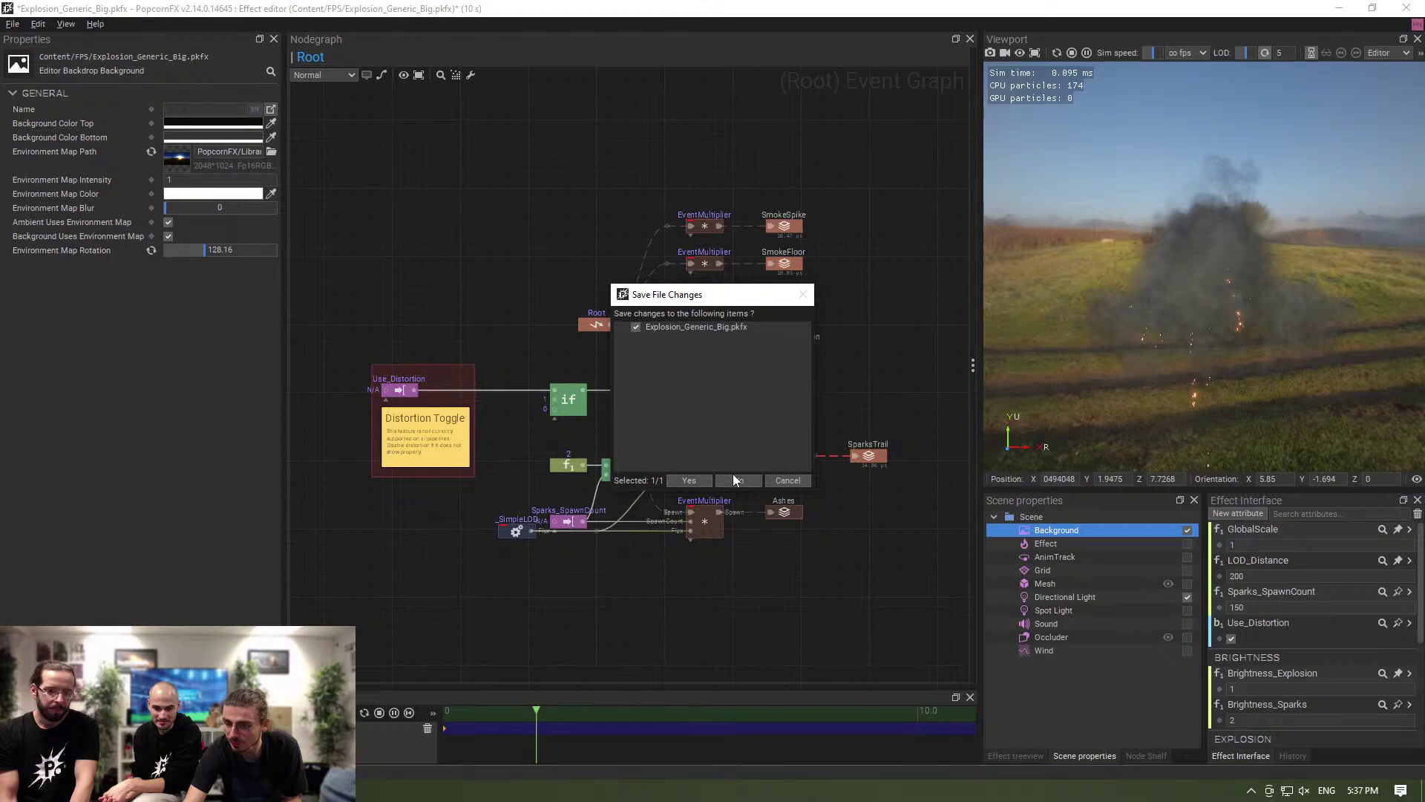
{"action": "left_click", "coordinate": [735, 479]}
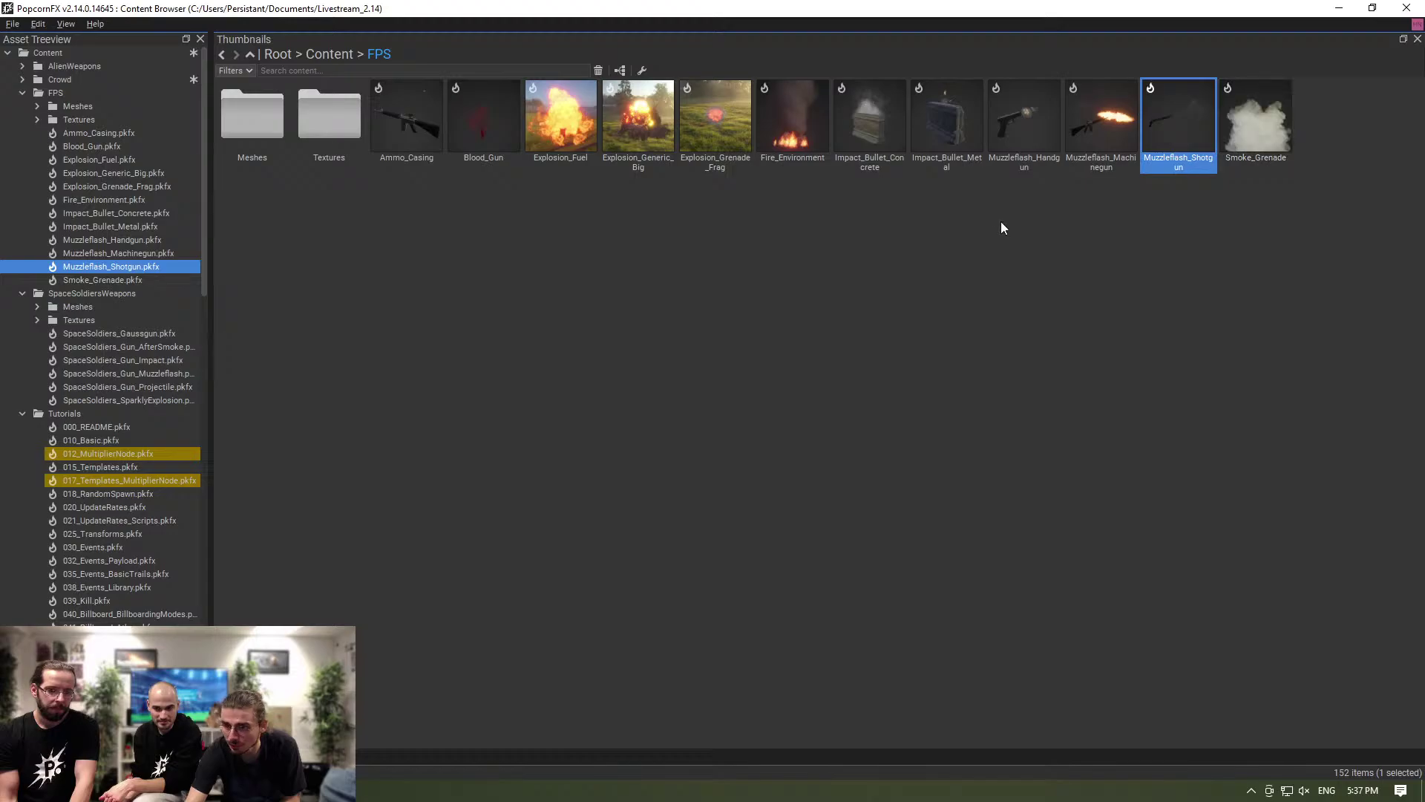
{"action": "left_click", "coordinate": [1349, 7]}
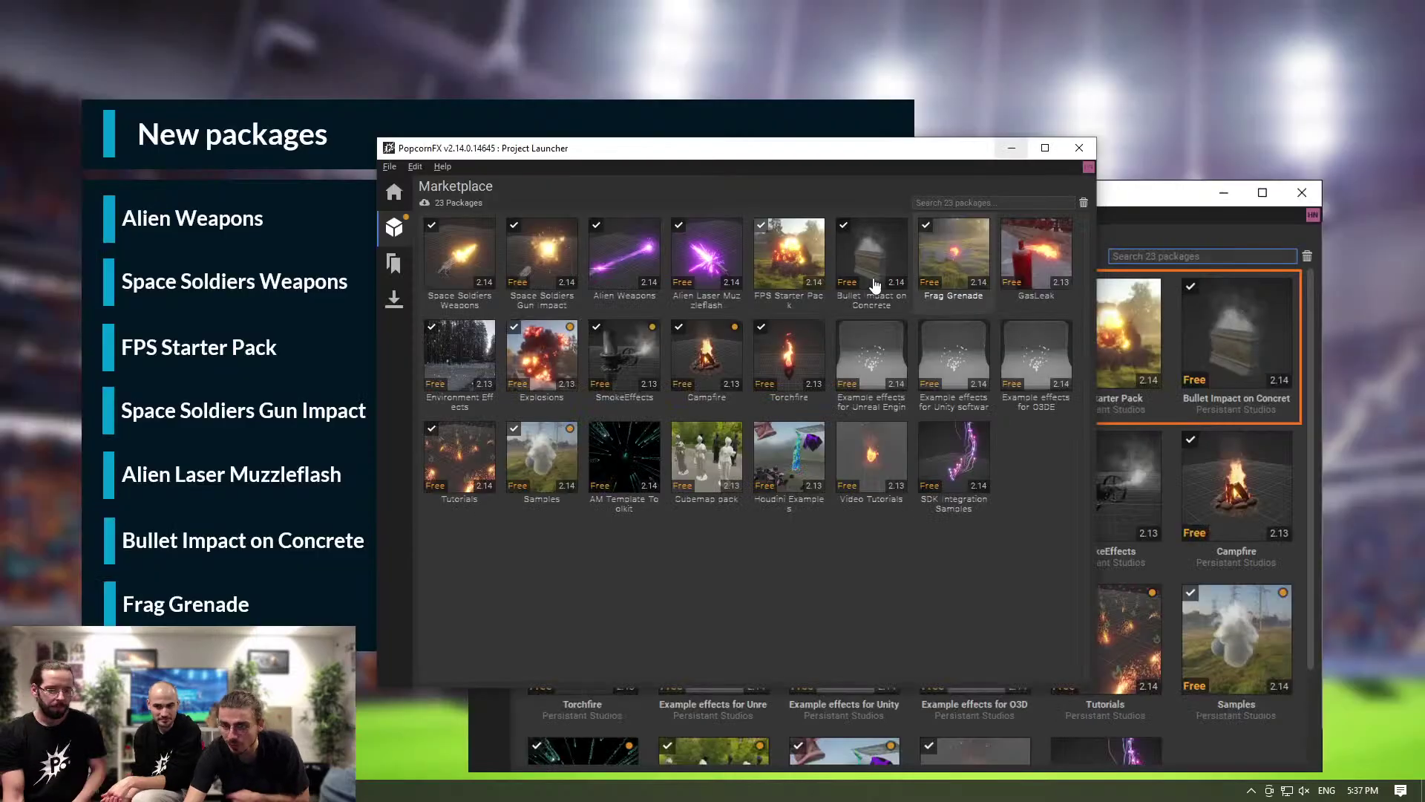
Open the Space Soldiers Weapons package, look through its file list, and open its ArtStation page in the browser.
{"action": "left_click", "coordinate": [447, 260]}
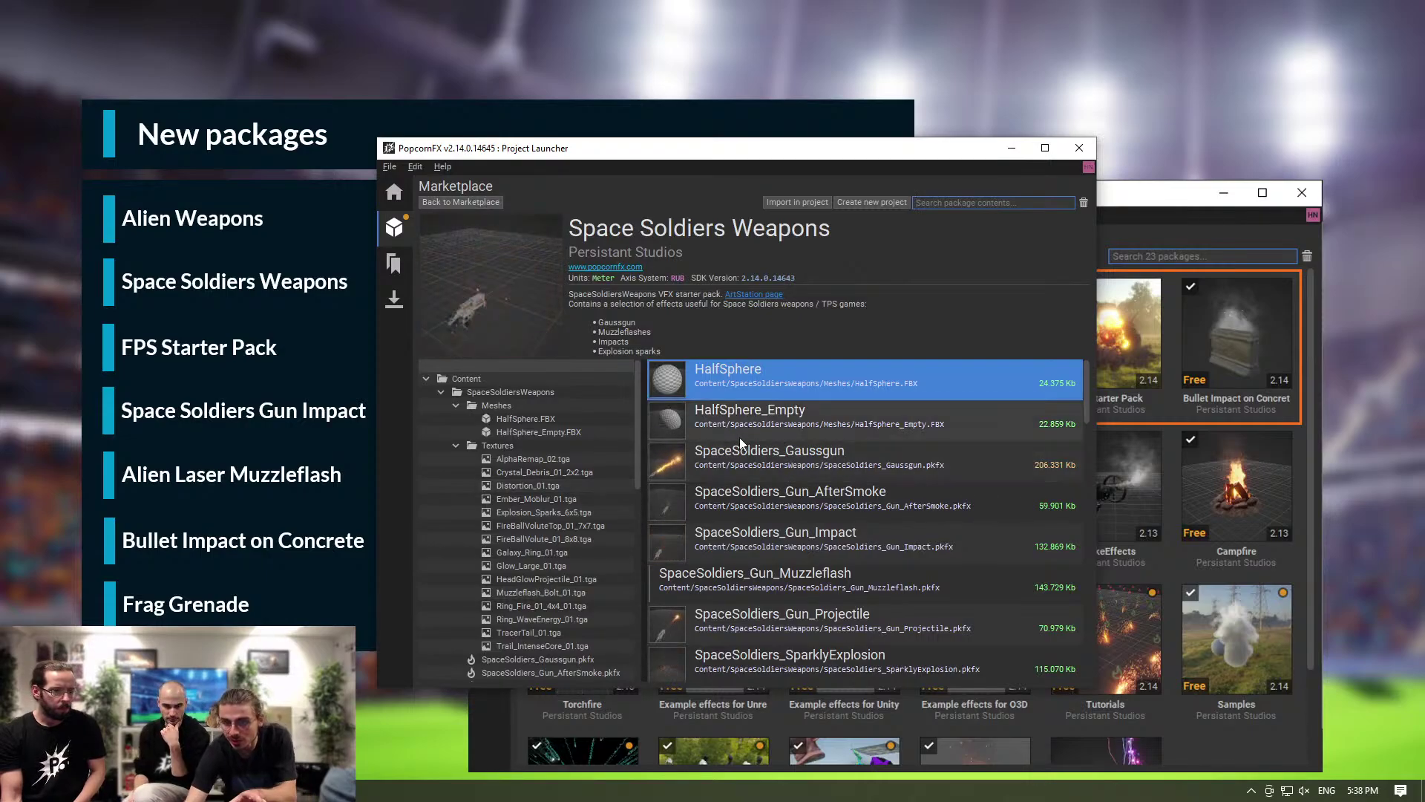
{"action": "scroll", "coordinate": [786, 453], "scroll_direction": "down", "scroll_amount": 6}
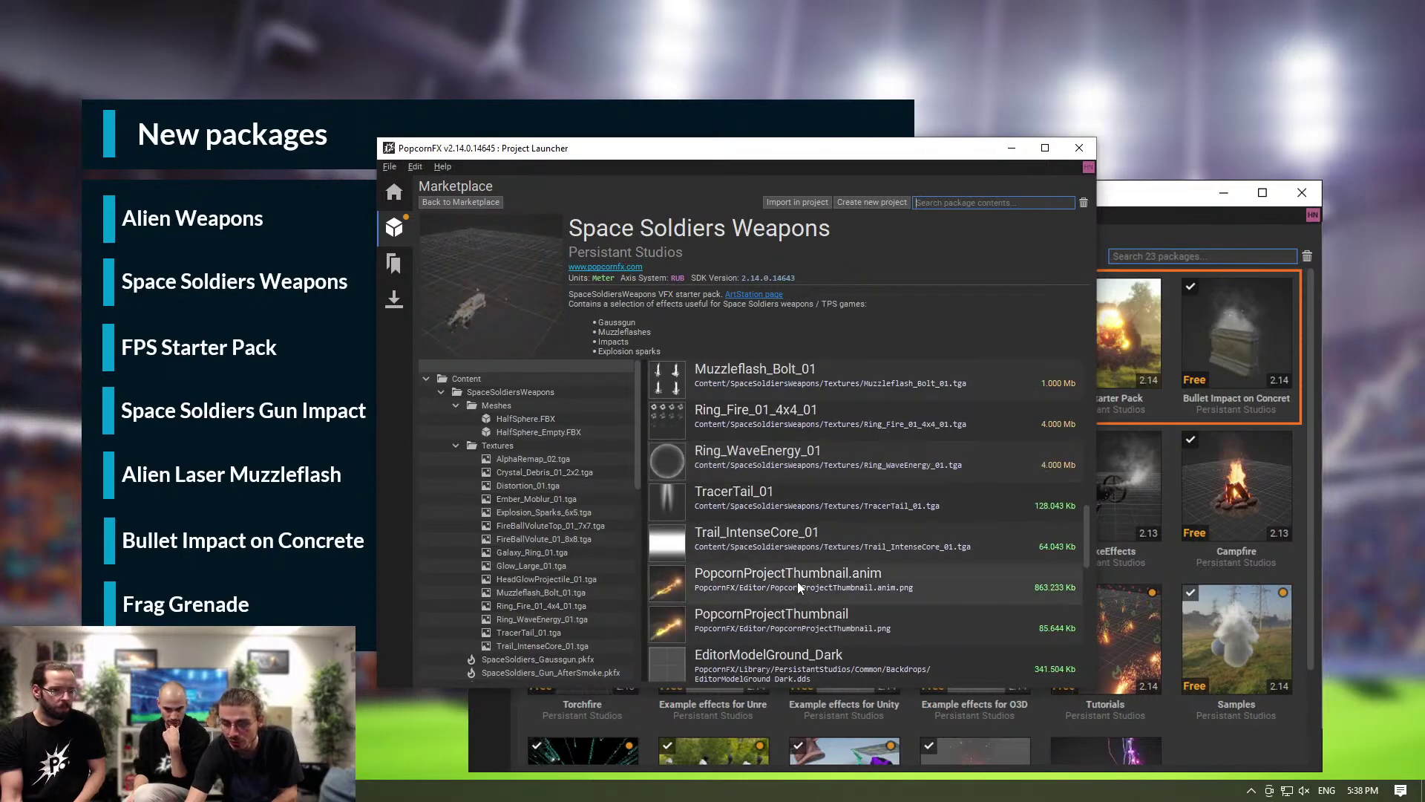
{"action": "scroll", "coordinate": [797, 581], "scroll_direction": "up", "scroll_amount": 6}
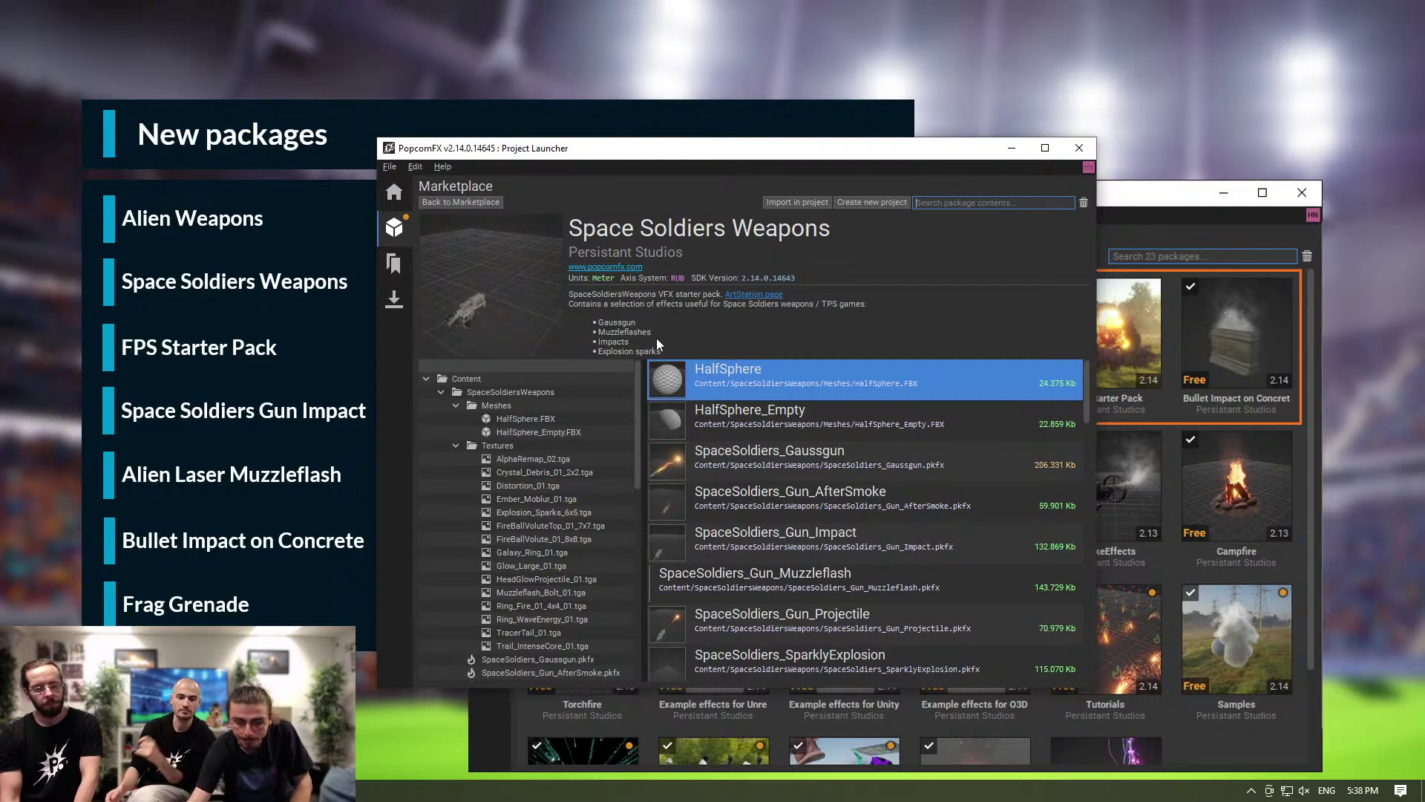
{"action": "left_click", "coordinate": [748, 294]}
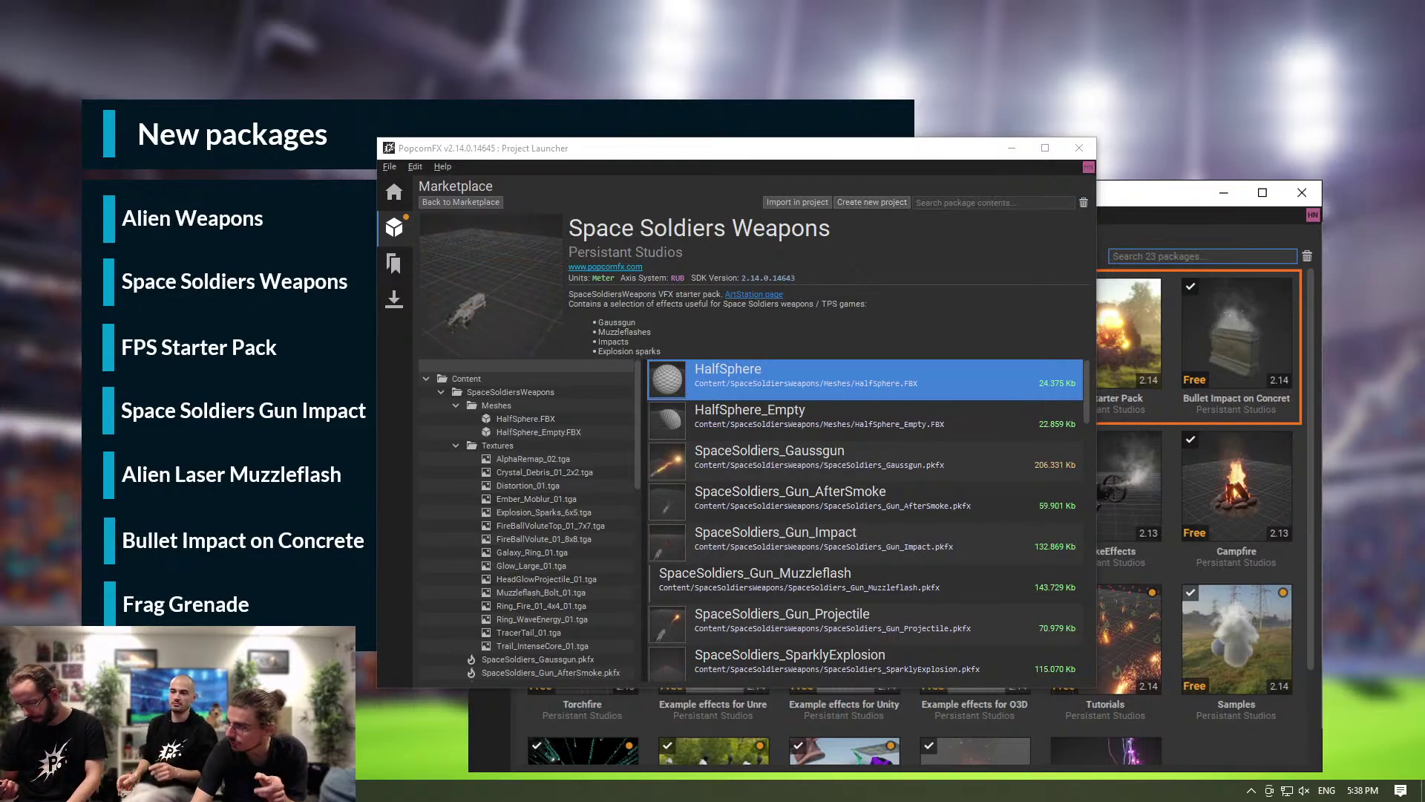
{"action": "left_click_drag", "start_coordinate": [1279, 430], "coordinate": [643, 1]}
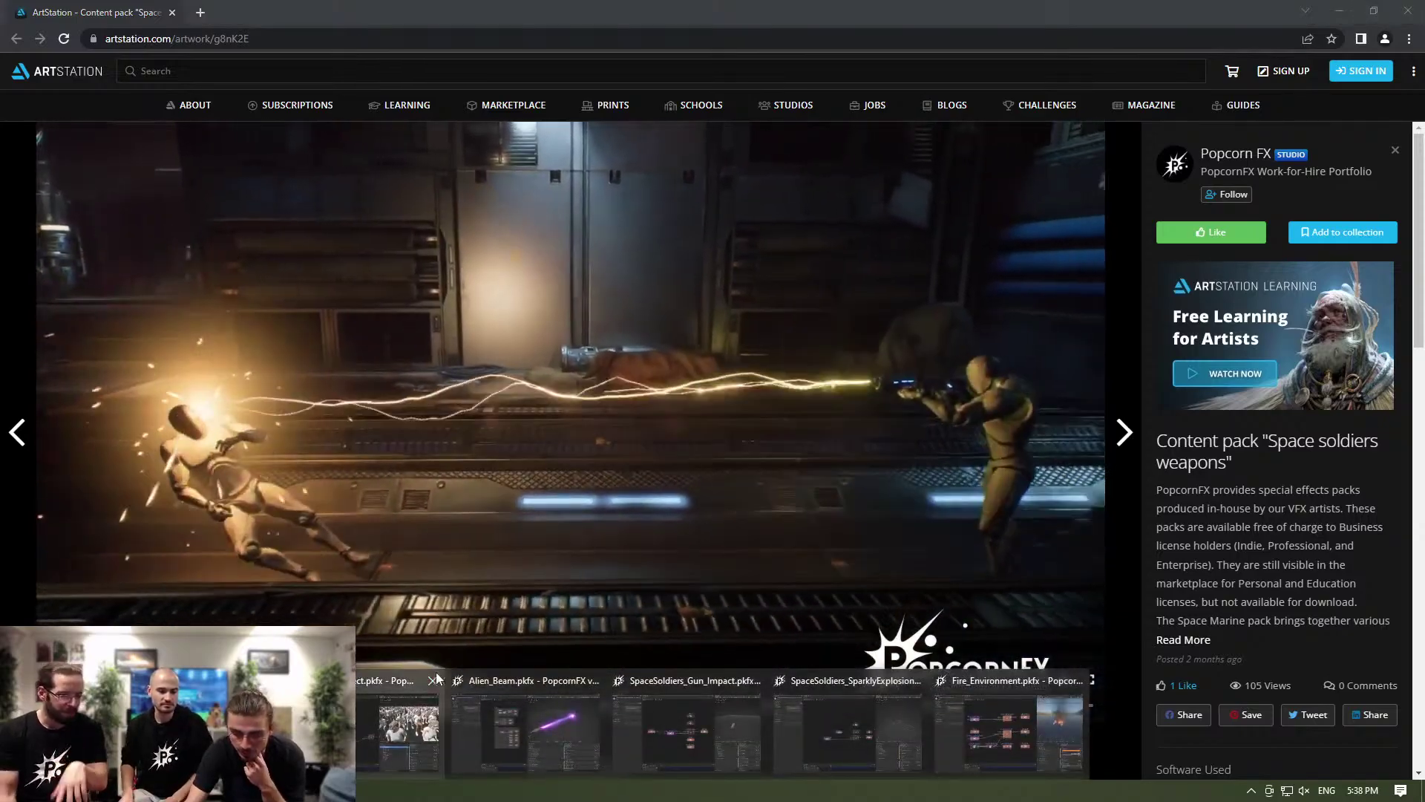
Close the leftover effect editor windows, from Crowd_Effect through Fire_Environment, discarding the changes to Crowd_Effect.
{"action": "mouse_move", "coordinate": [427, 690]}
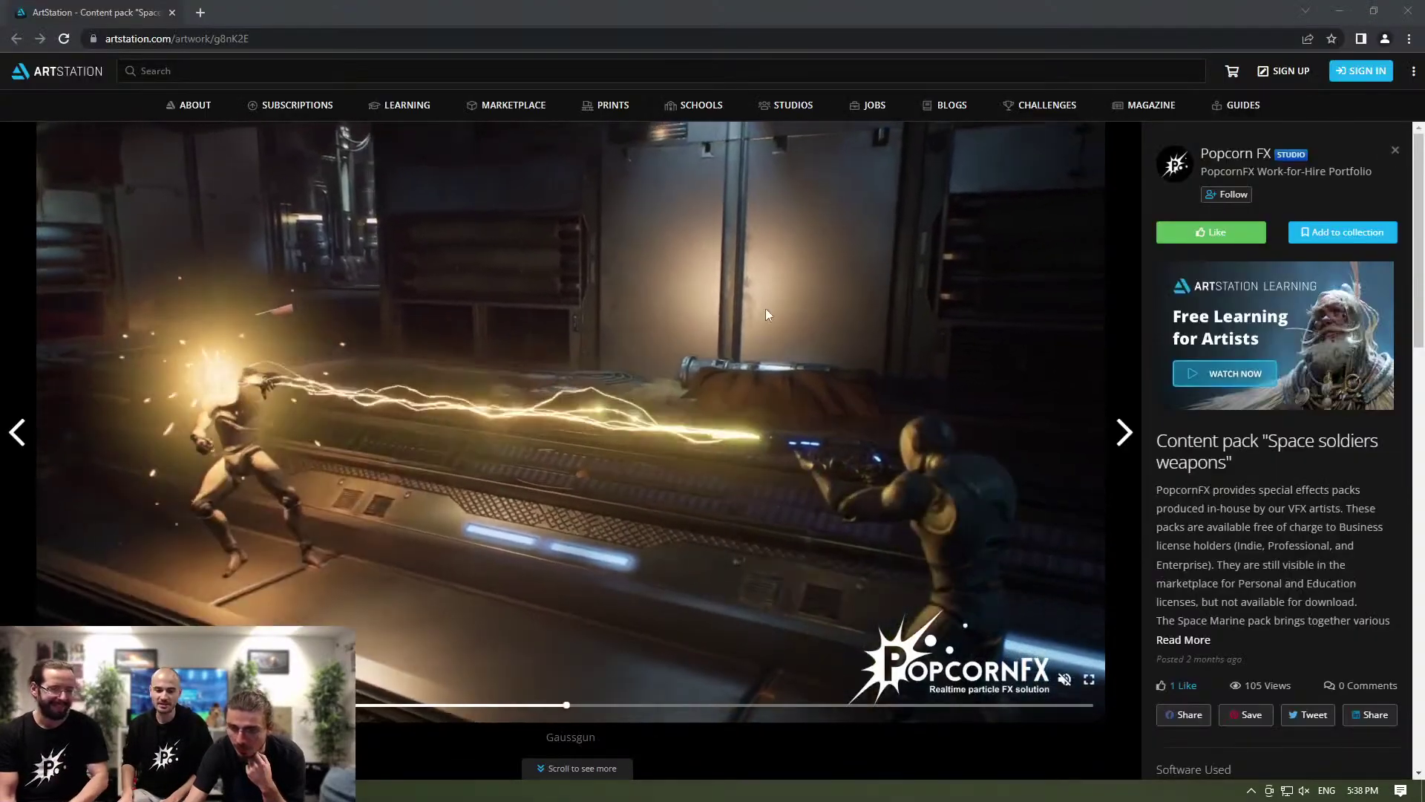
{"action": "mouse_move", "coordinate": [492, 721]}
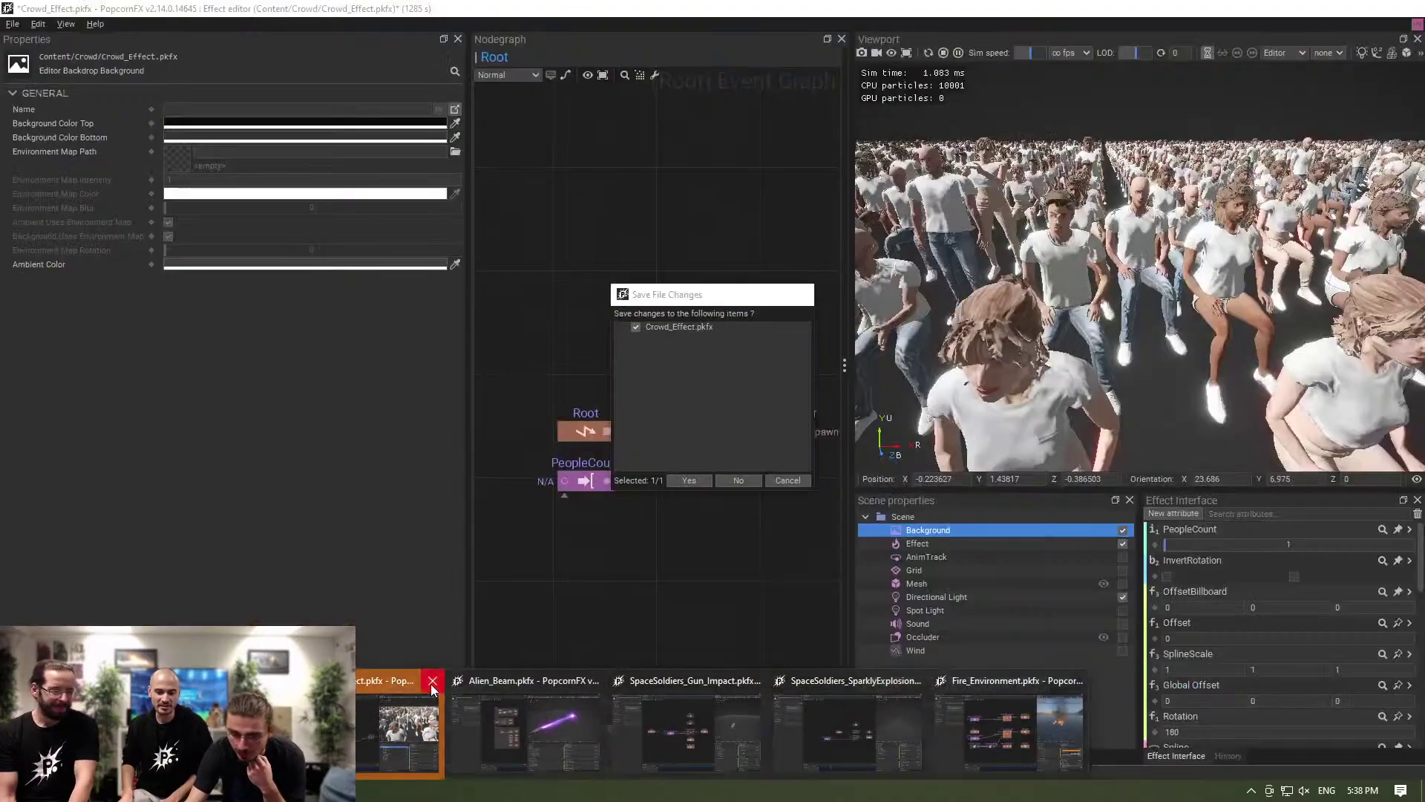
{"action": "left_click", "coordinate": [398, 731]}
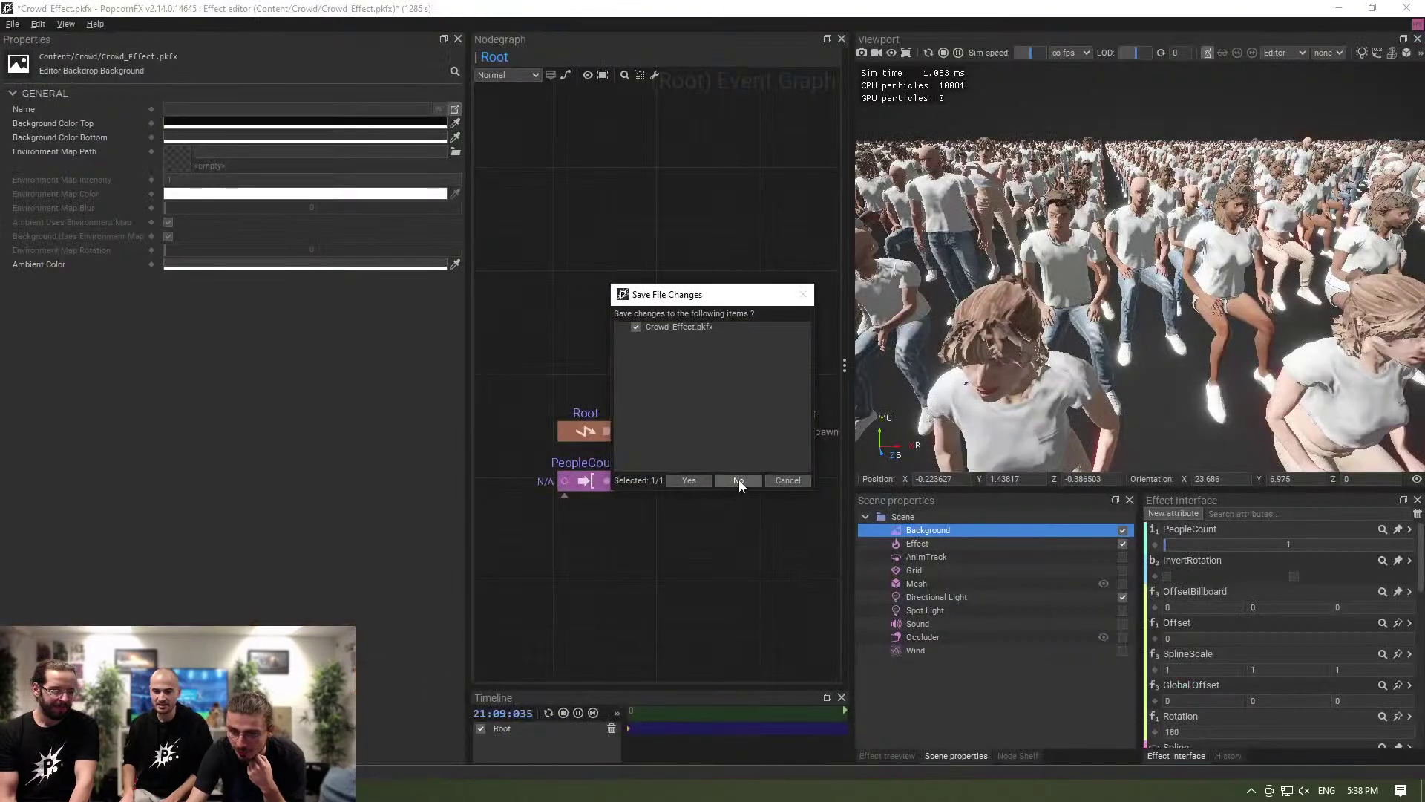
{"action": "left_click", "coordinate": [738, 481]}
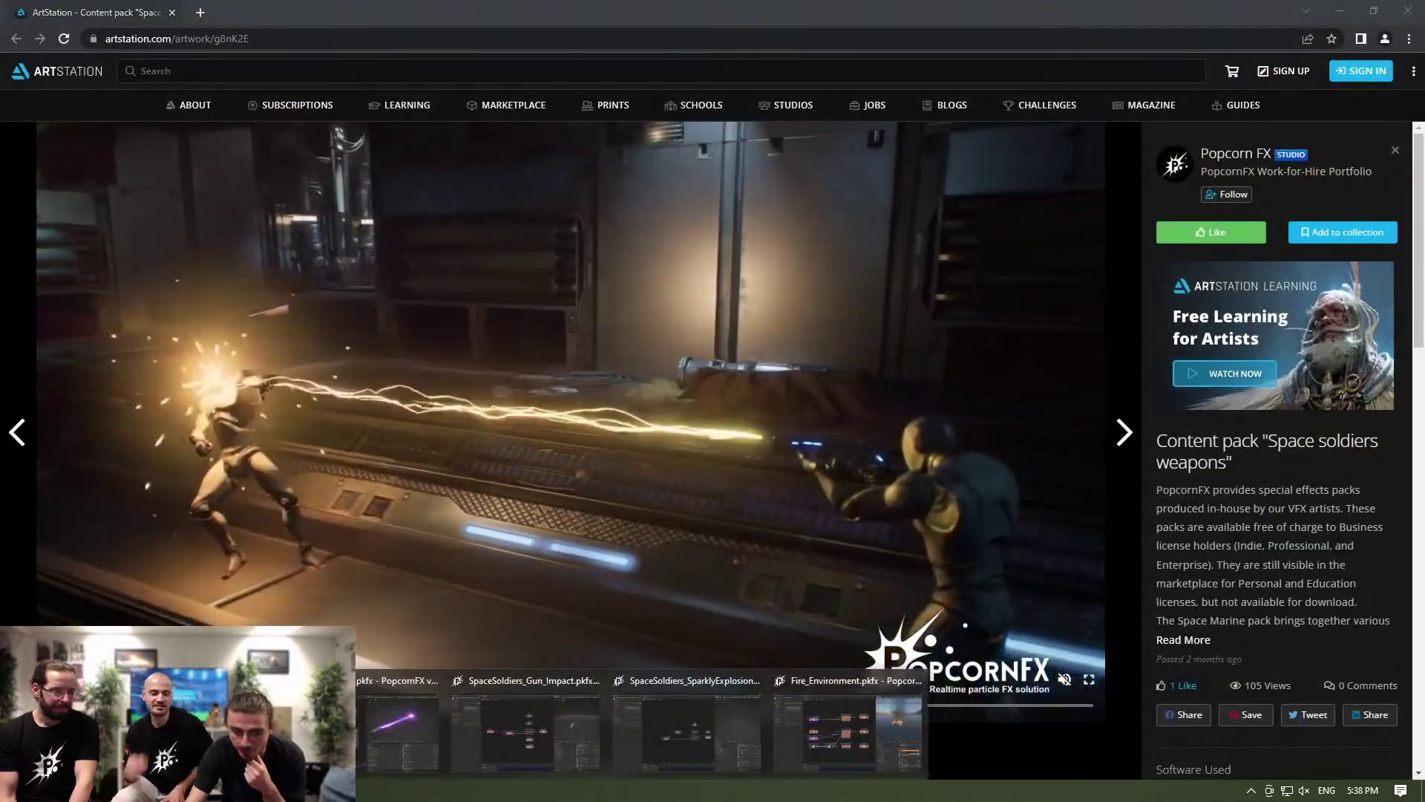
{"action": "mouse_move", "coordinate": [393, 688]}
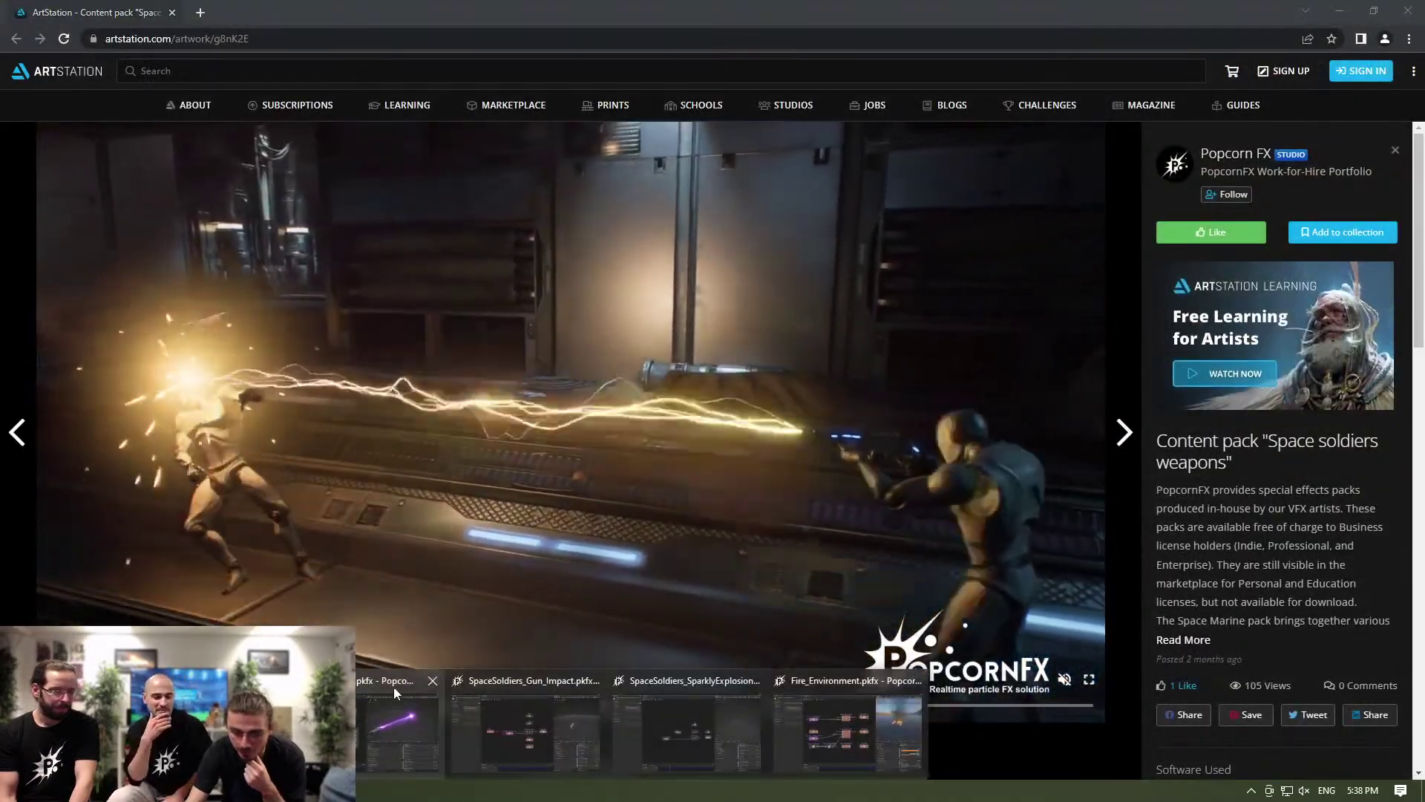
{"action": "left_click", "coordinate": [436, 681]}
{"action": "left_click", "coordinate": [438, 679]}
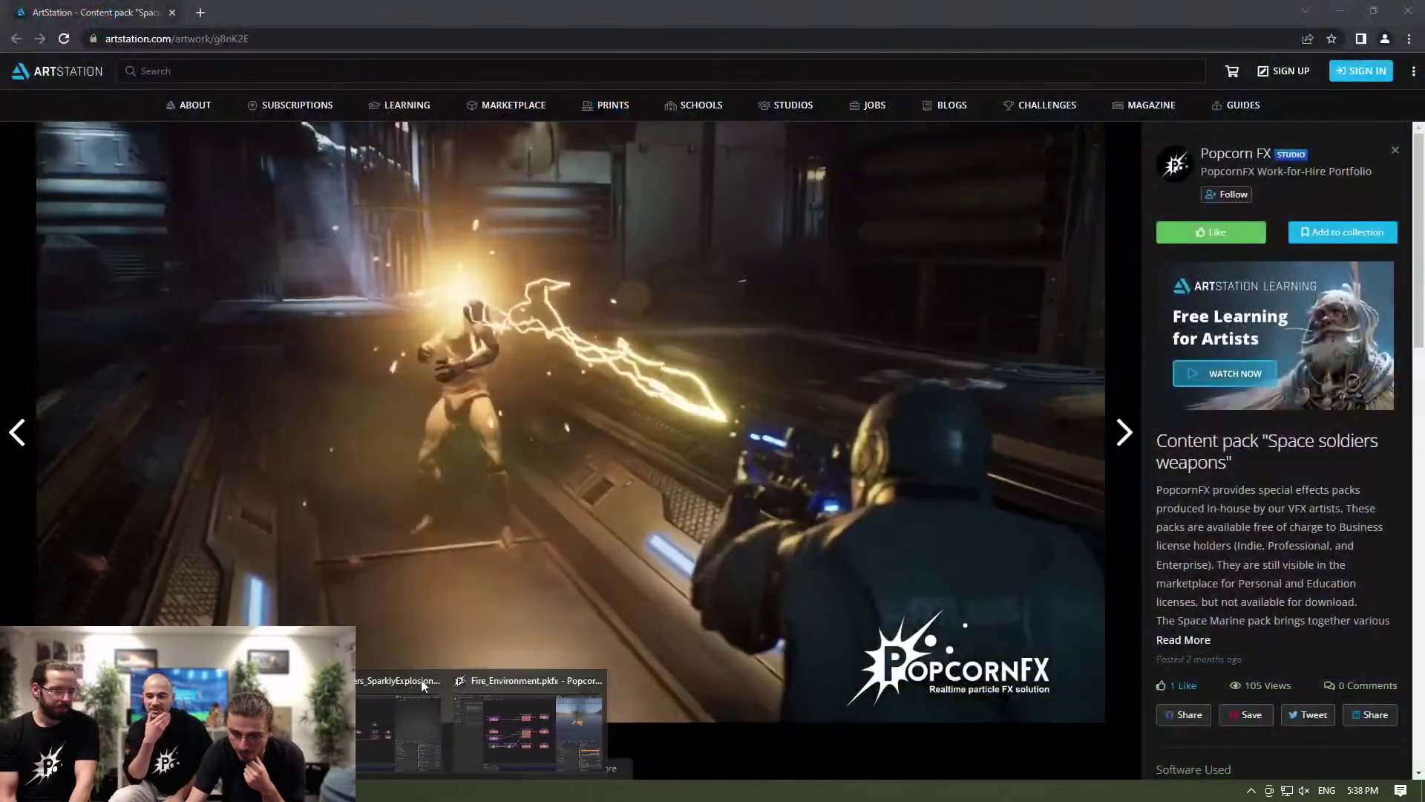
{"action": "left_click", "coordinate": [422, 680]}
{"action": "left_click", "coordinate": [442, 679]}
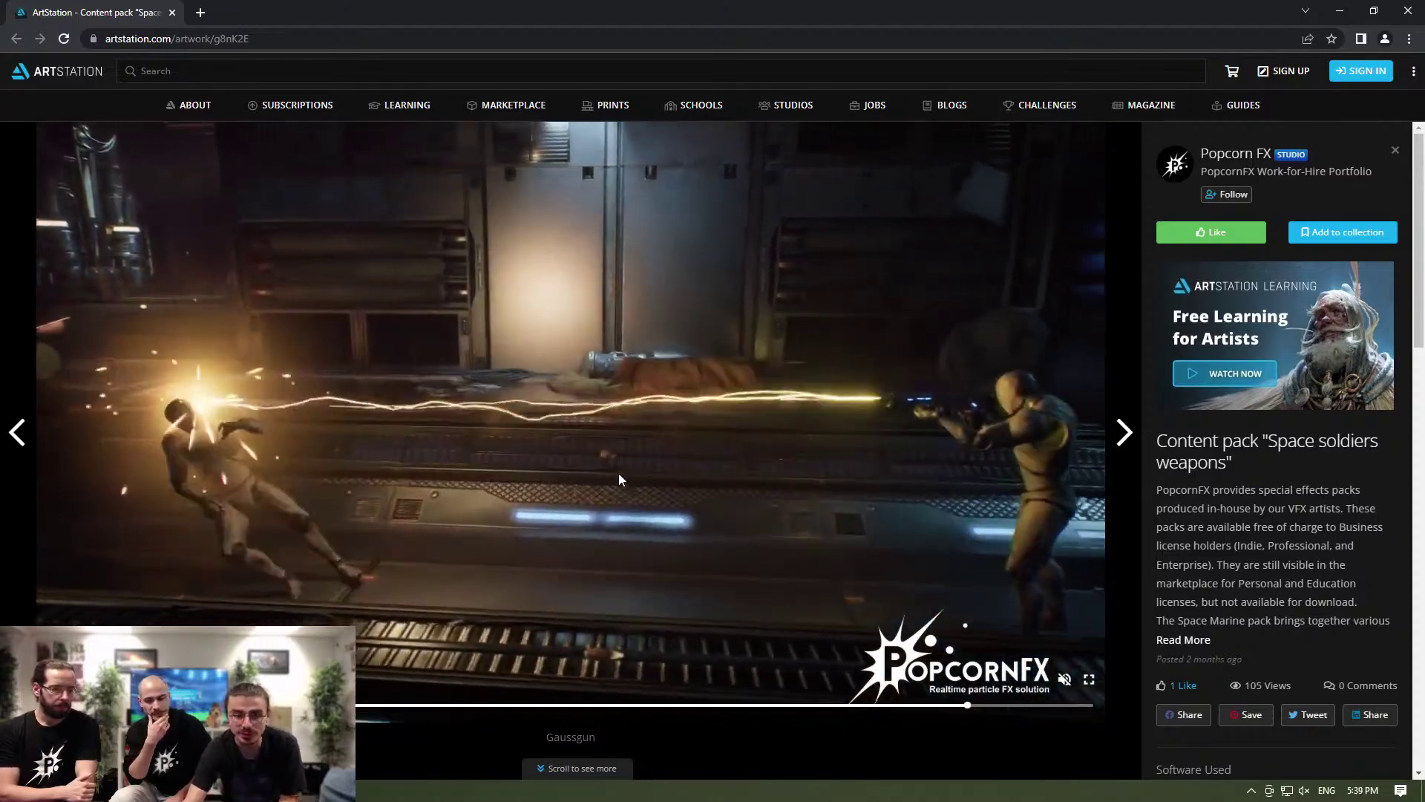
Look through the preview videos of the "Space soldiers weapons" content pack on its ArtStation page.
{"action": "scroll", "coordinate": [620, 476], "scroll_direction": "down", "scroll_amount": 6}
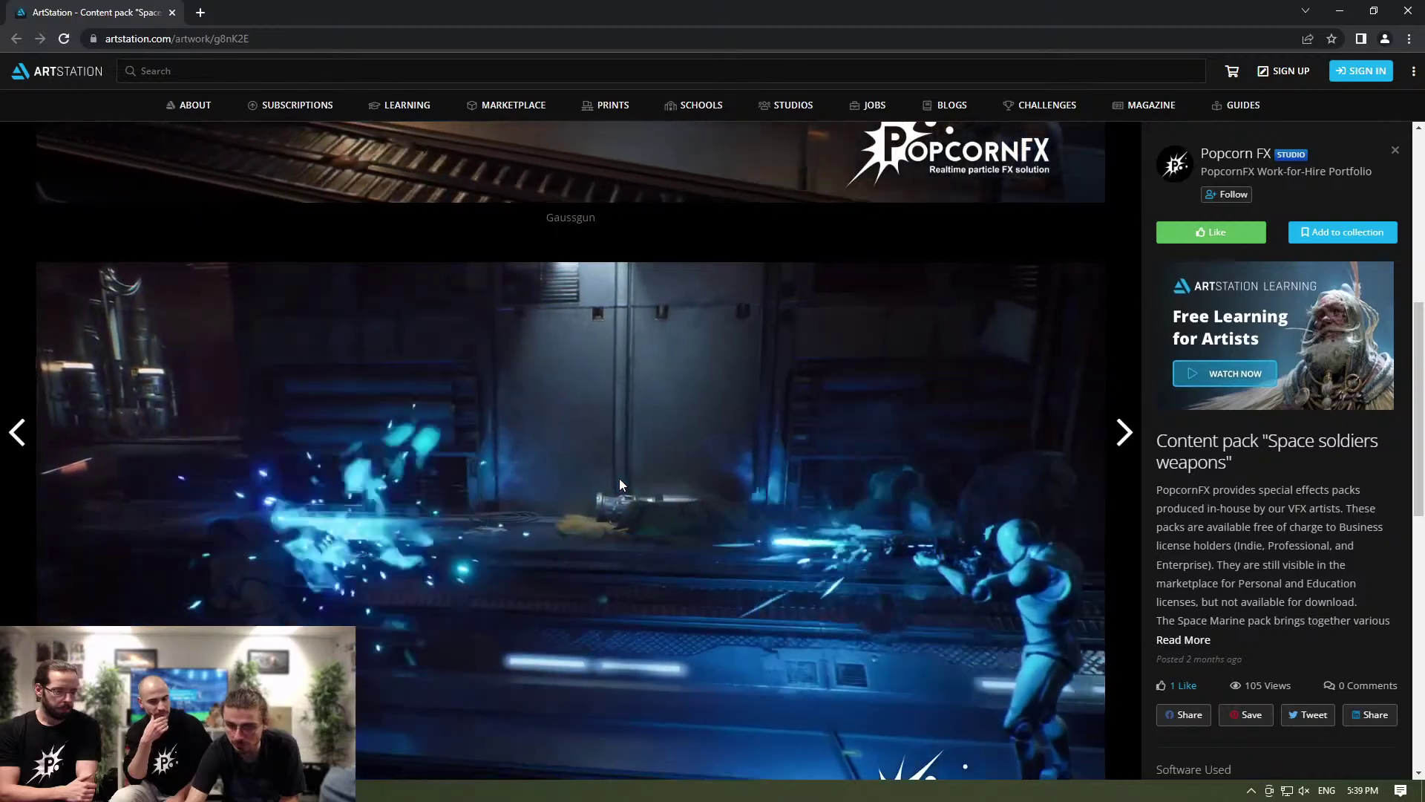
{"action": "scroll", "coordinate": [619, 484], "scroll_direction": "down", "scroll_amount": 5}
{"action": "scroll", "coordinate": [619, 484], "scroll_direction": "down", "scroll_amount": 5}
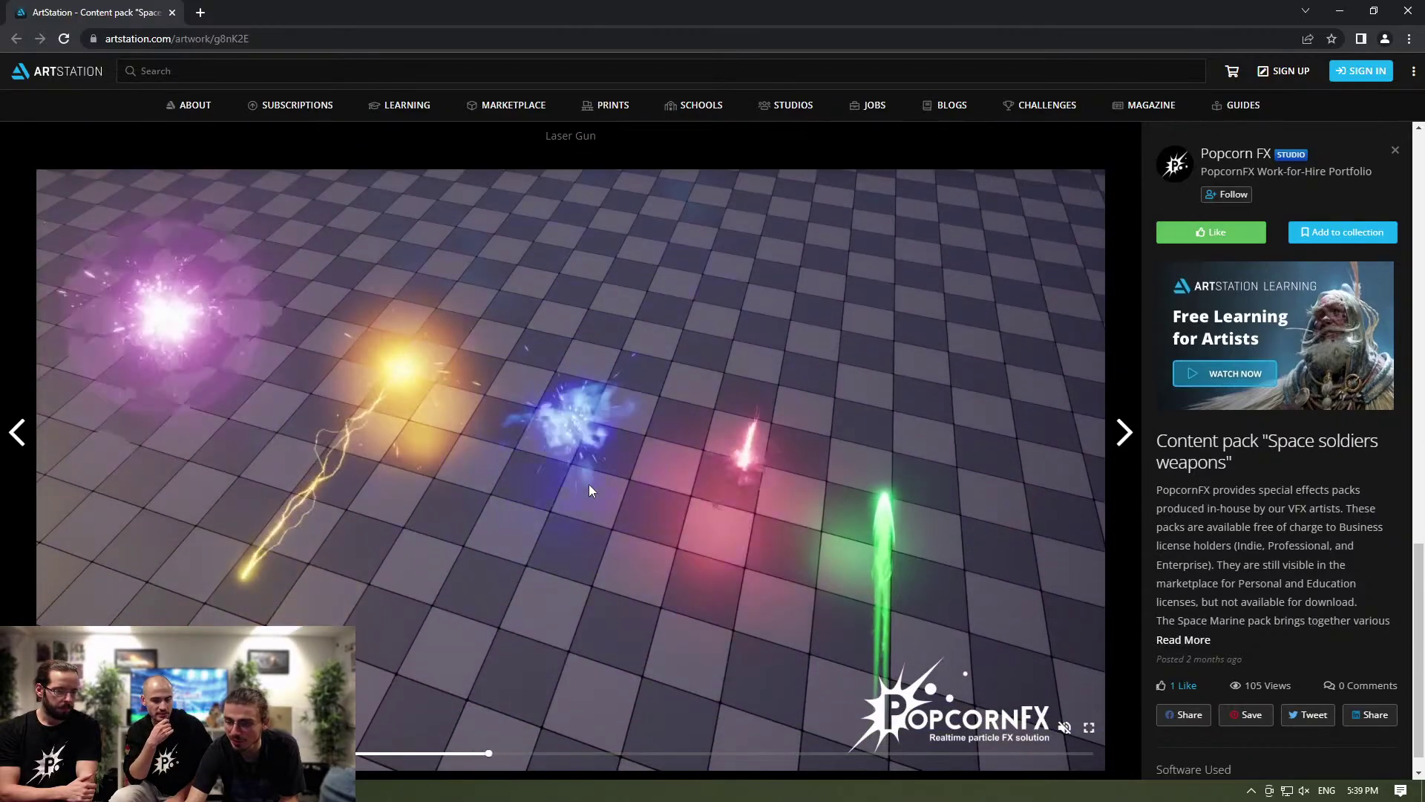
Browse the "Aliens weapons" content pack's preview videos on ArtStation and move on to the "FPS Basic Package" artwork.
{"action": "left_click", "coordinate": [17, 437]}
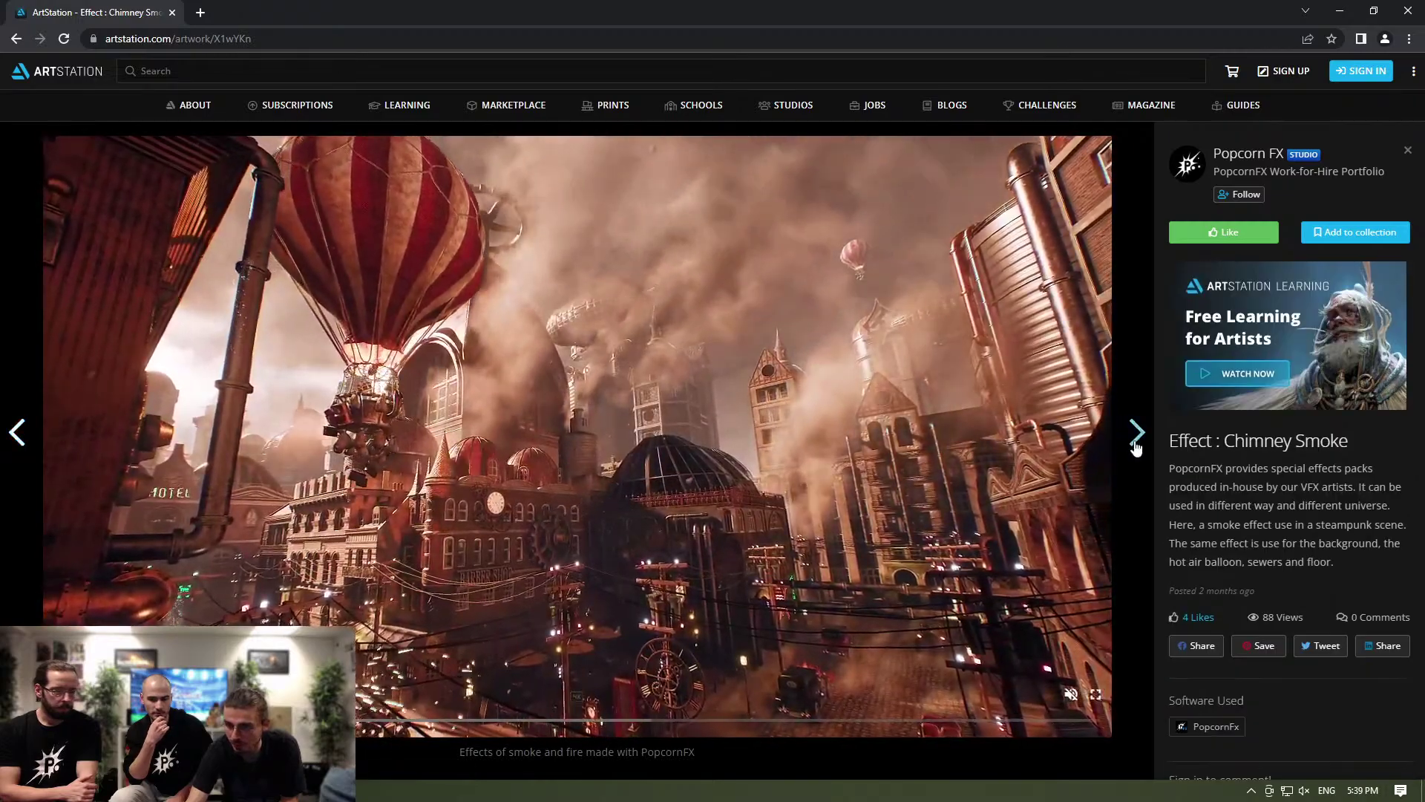
{"action": "left_click", "coordinate": [1137, 438]}
{"action": "left_click", "coordinate": [1137, 438]}
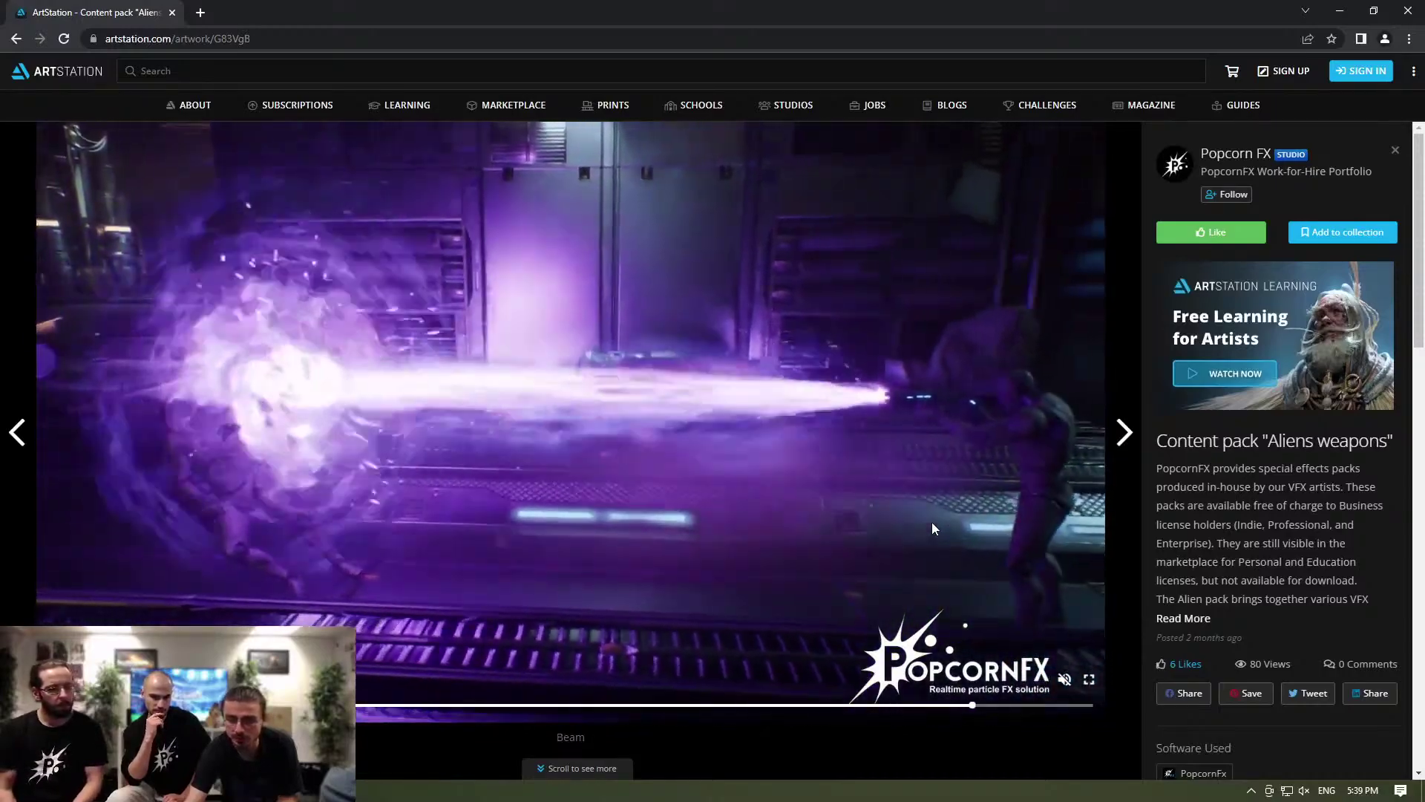
{"action": "scroll", "coordinate": [933, 524], "scroll_direction": "down", "scroll_amount": 2}
{"action": "scroll", "coordinate": [934, 528], "scroll_direction": "down", "scroll_amount": 5}
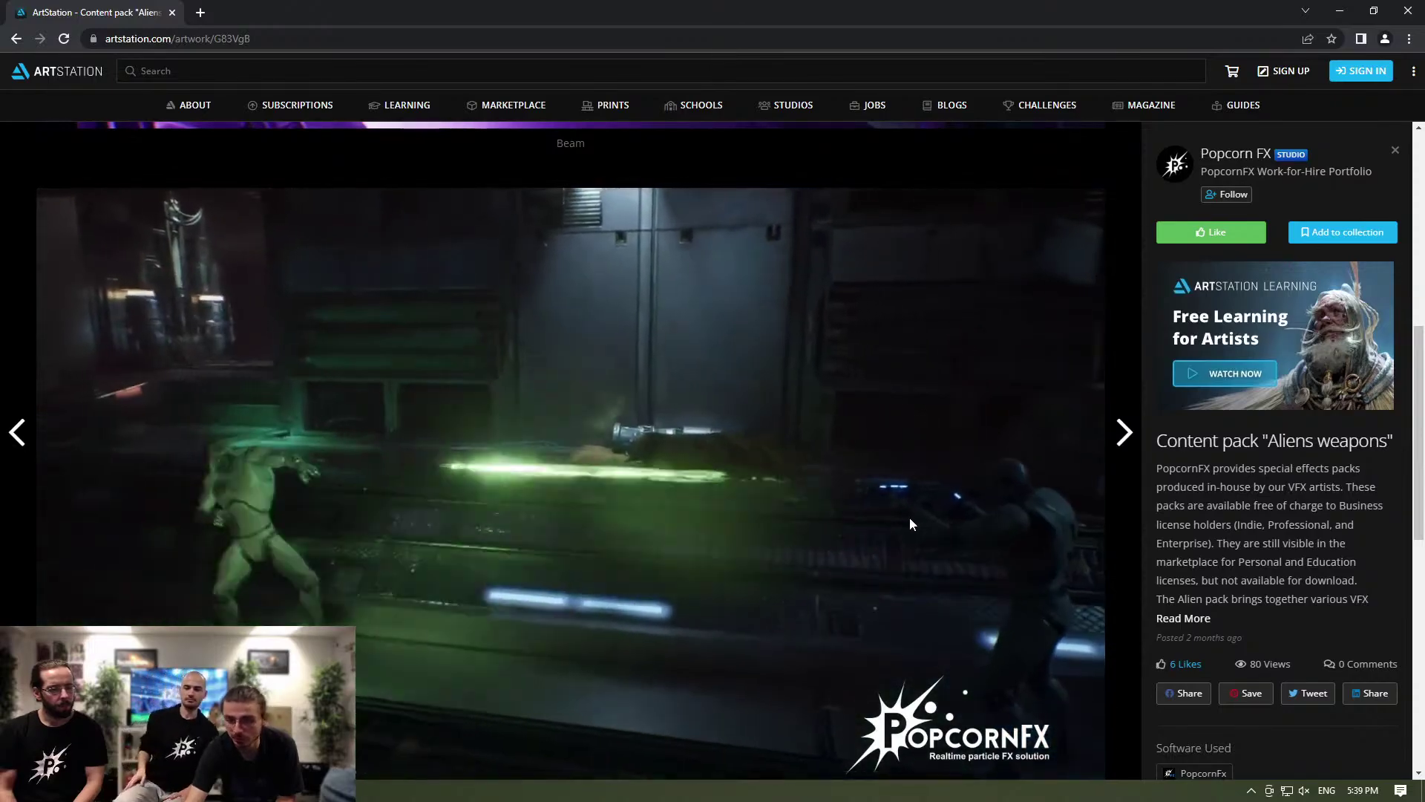
{"action": "scroll", "coordinate": [896, 542], "scroll_direction": "down", "scroll_amount": 8}
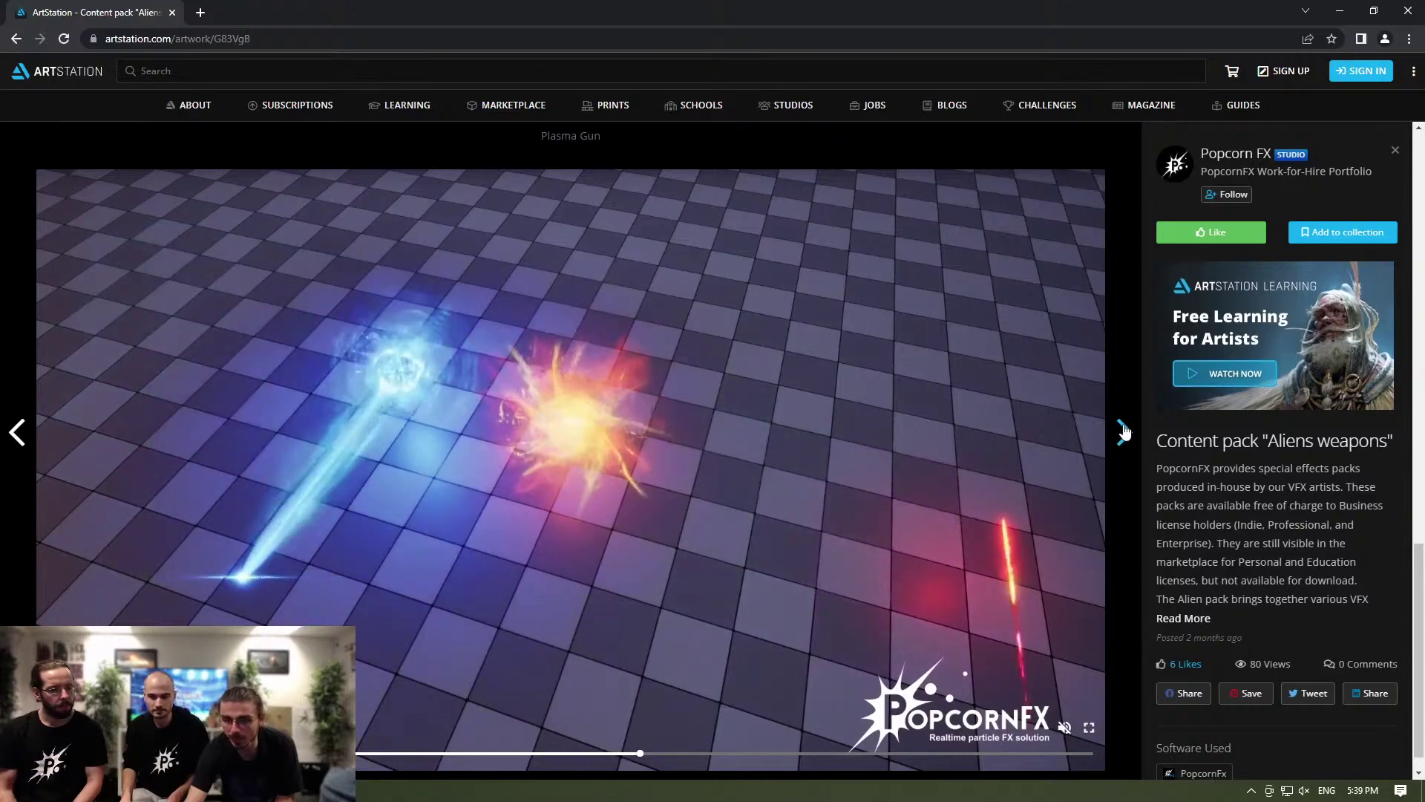
{"action": "left_click", "coordinate": [1123, 431]}
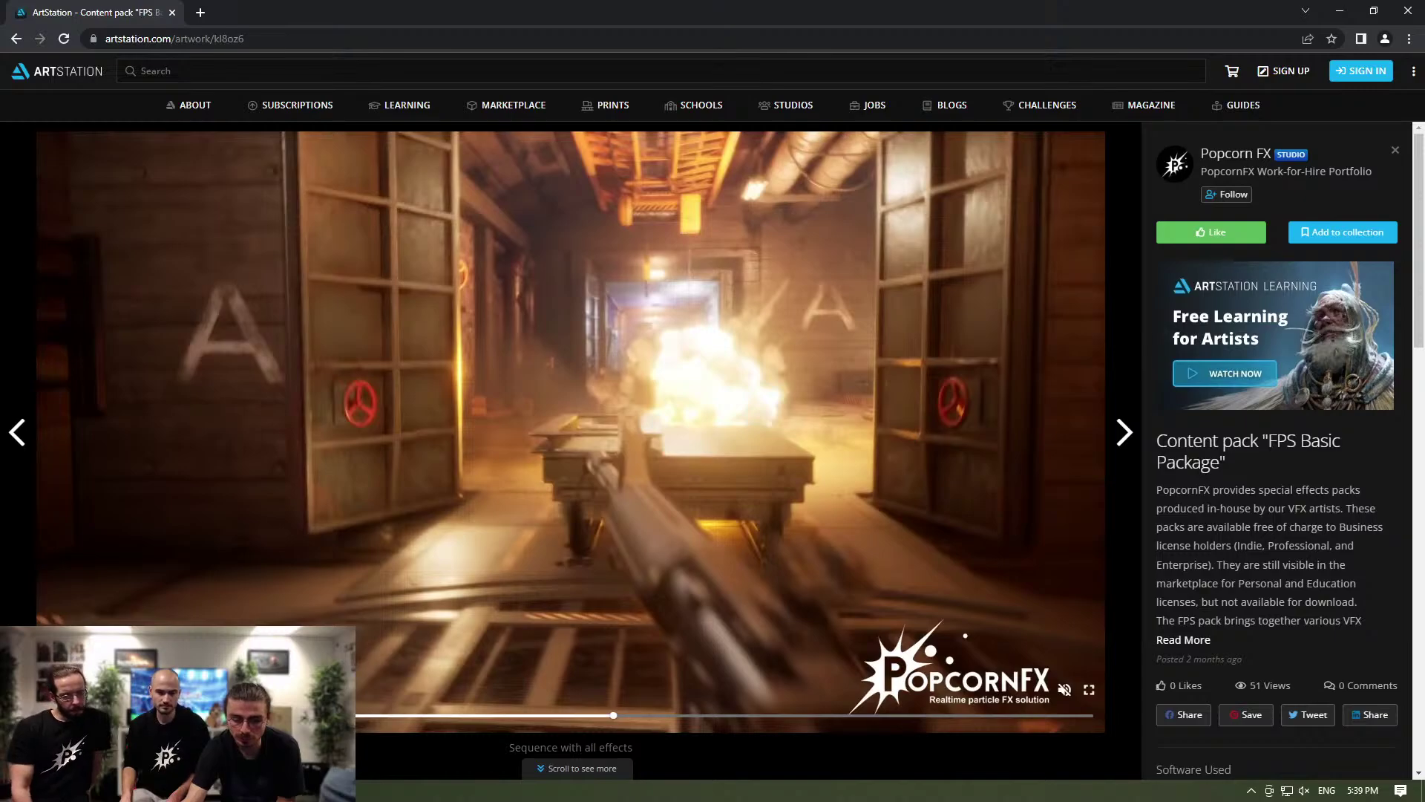
Switch back to the PopcornFX 2.14 PowerPoint slideshow at the New packages slide.
{"action": "left_click", "coordinate": [267, 791]}
{"action": "left_click", "coordinate": [126, 727]}
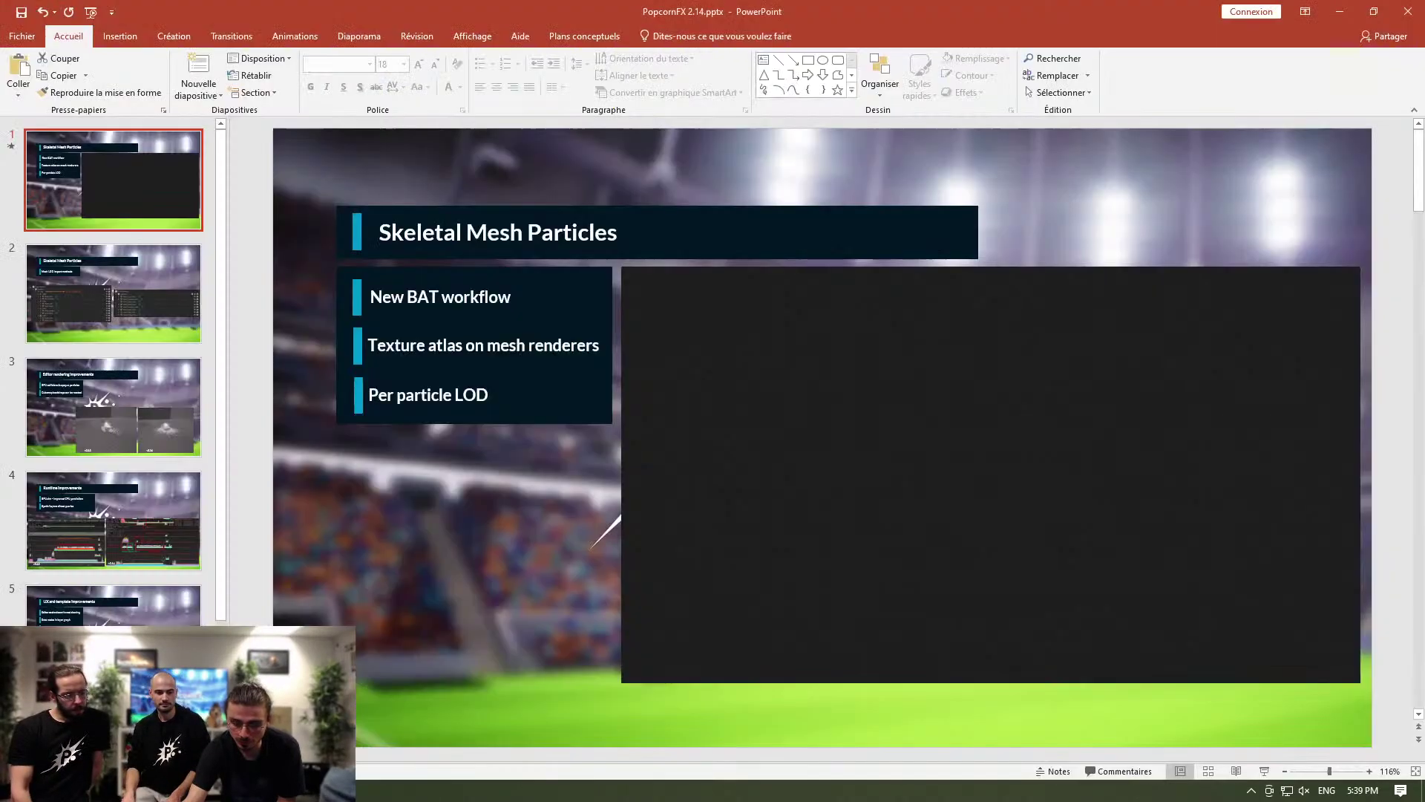
{"action": "left_click", "coordinate": [267, 790]}
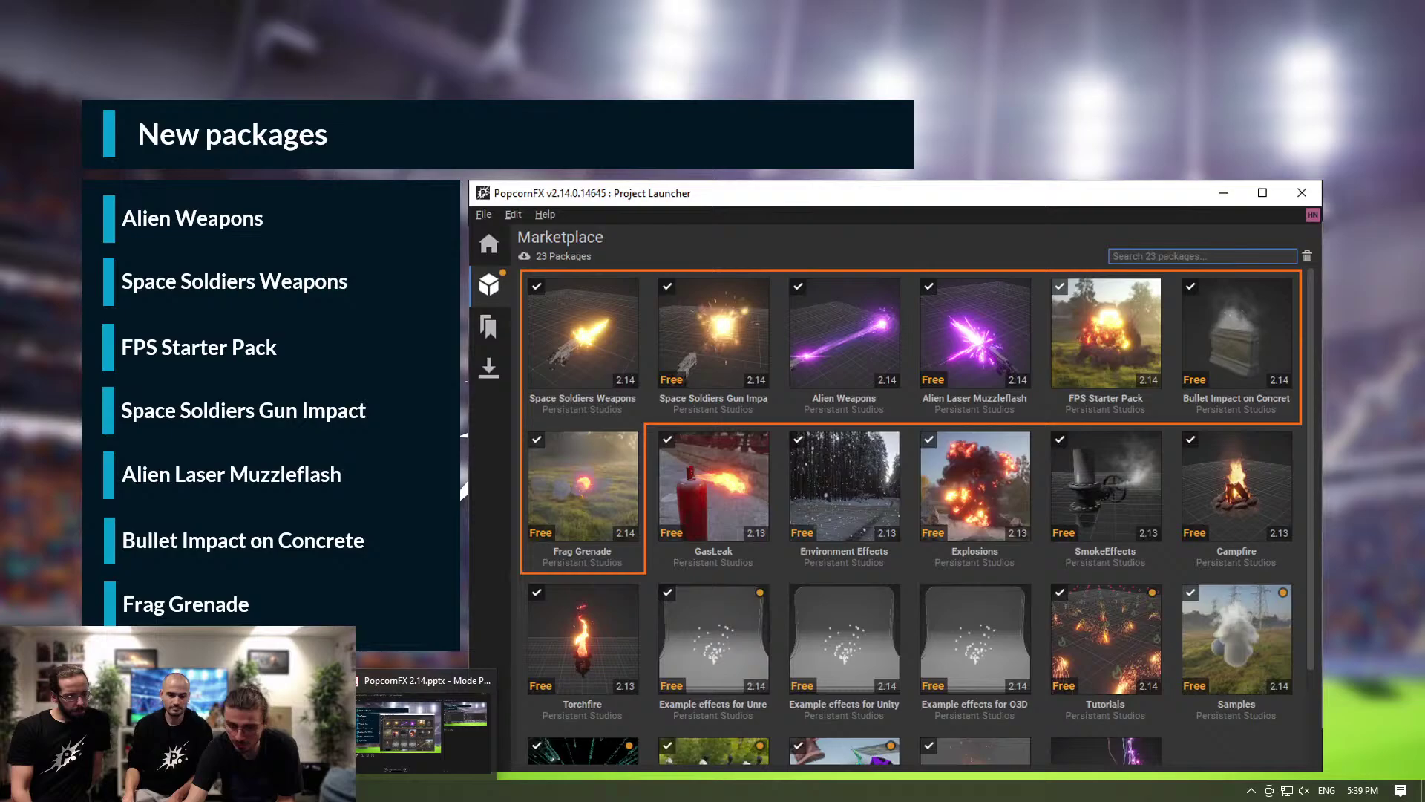
{"action": "left_click", "coordinate": [271, 728]}
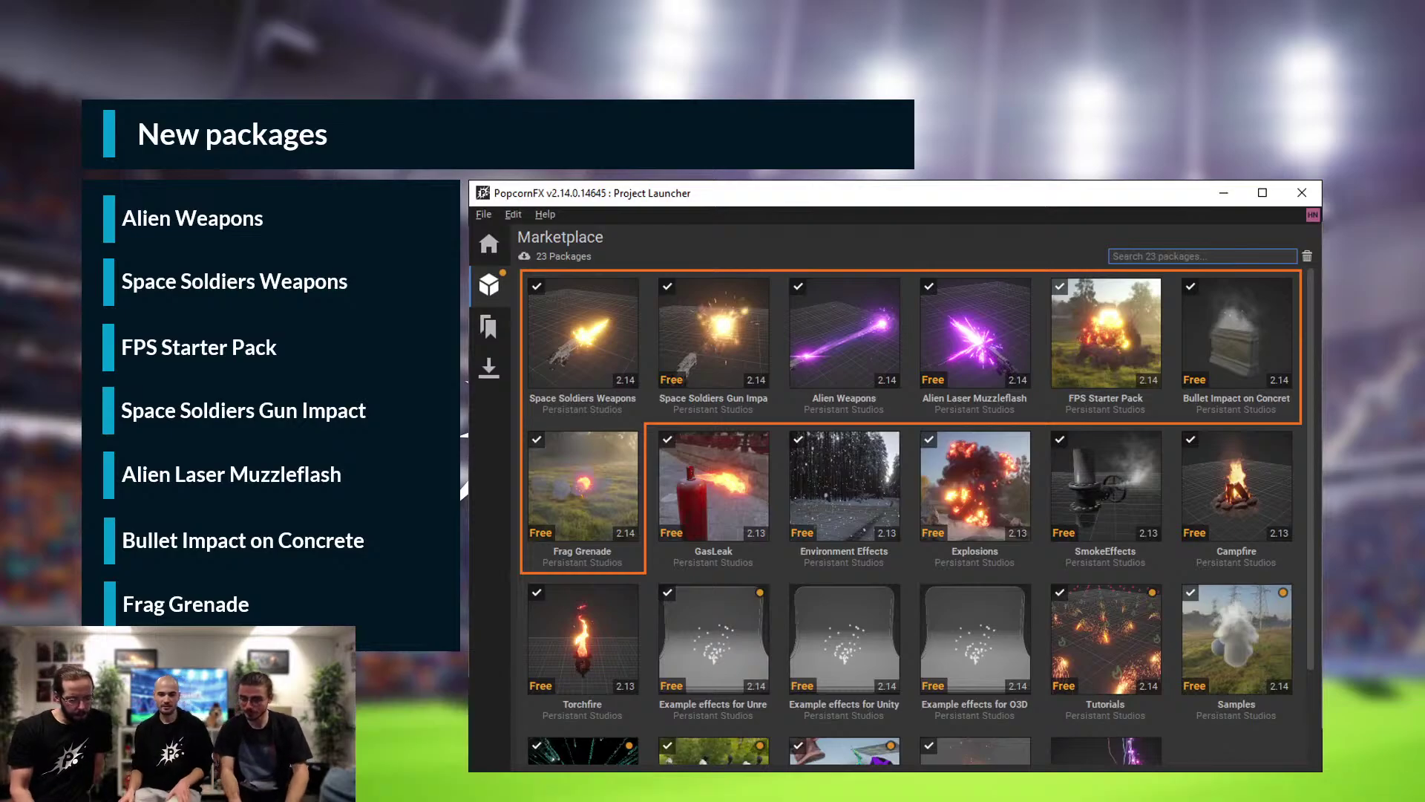